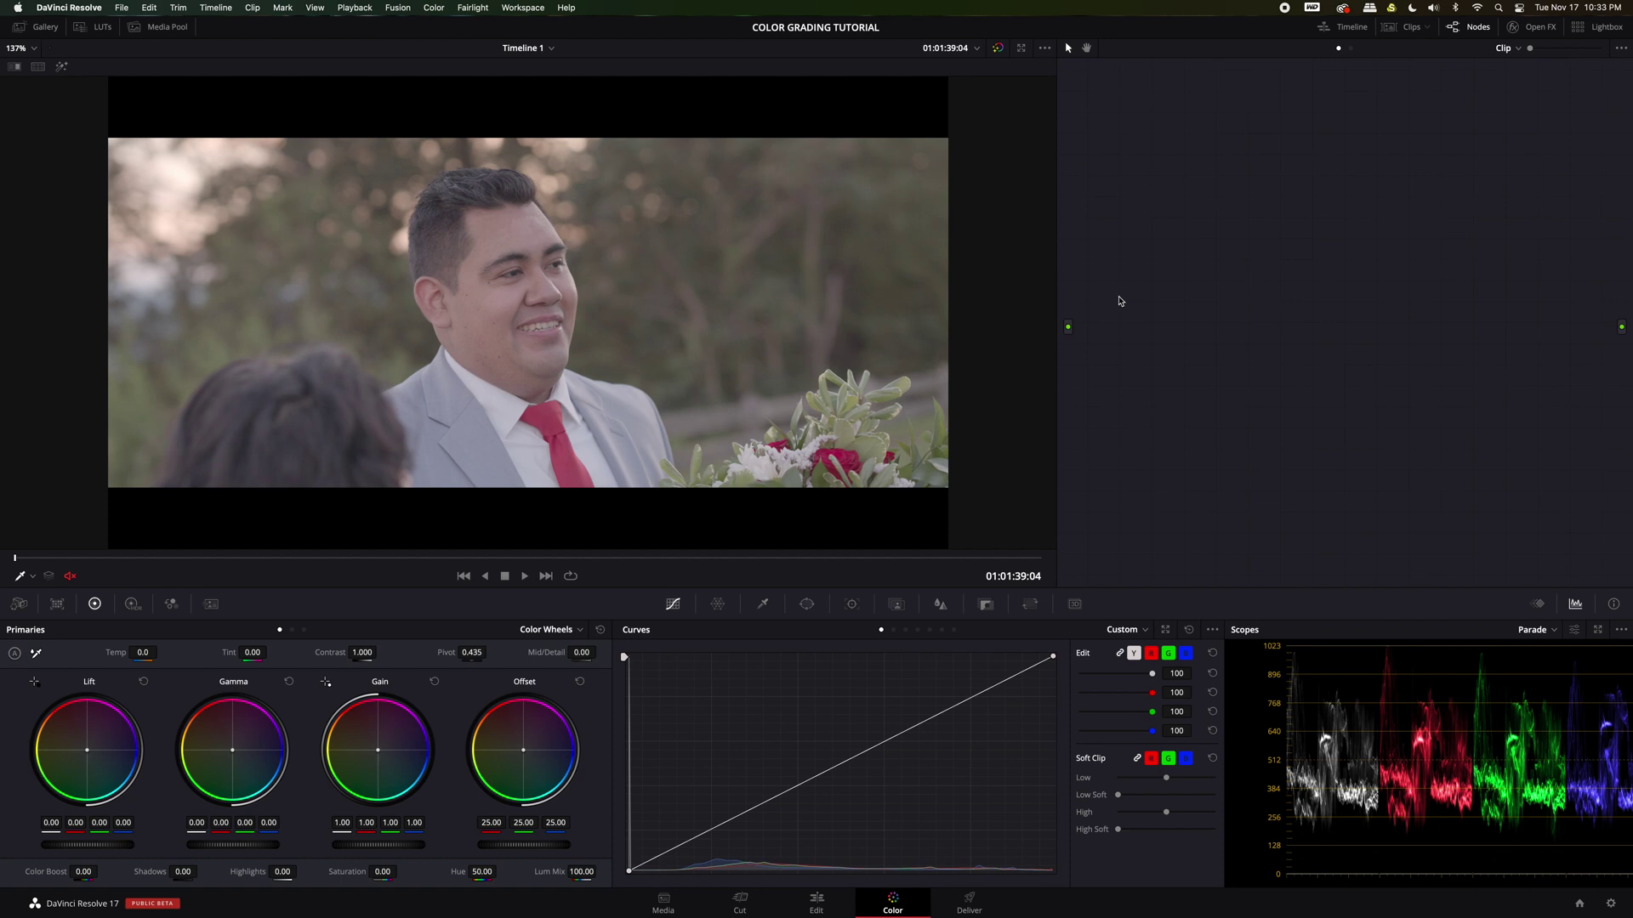
Step: Apply the MASTER PHOENIX_1 PowerGrade still to the clip and close the gallery
{"action": "left_click", "coordinate": [40, 27]}
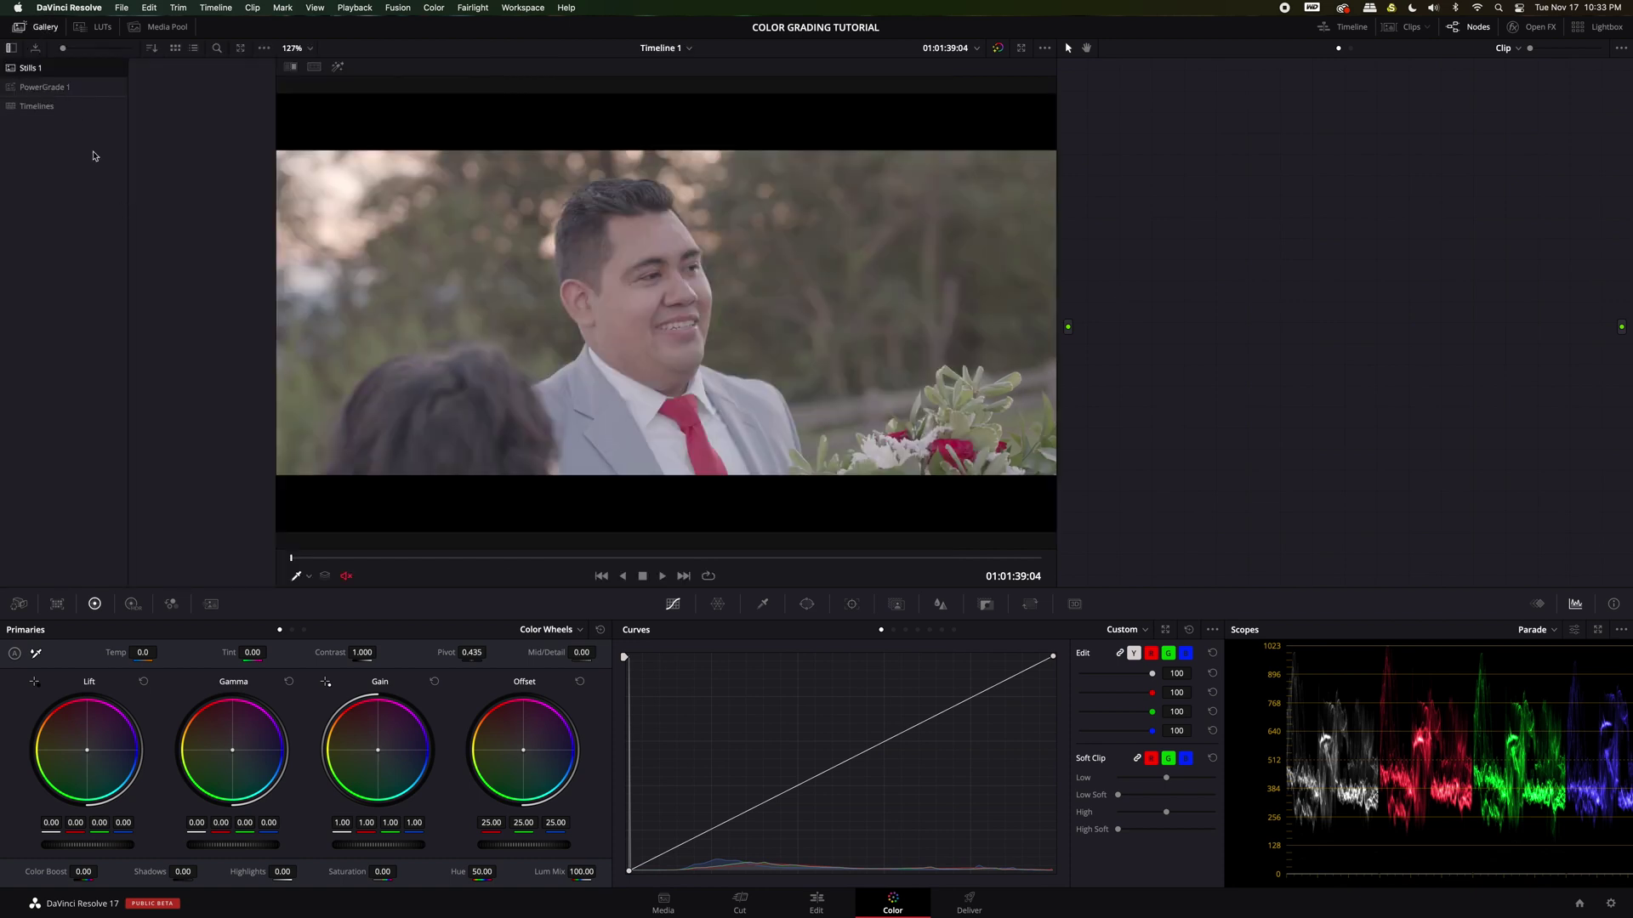
{"action": "left_click", "coordinate": [60, 88]}
{"action": "right_click", "coordinate": [210, 100]}
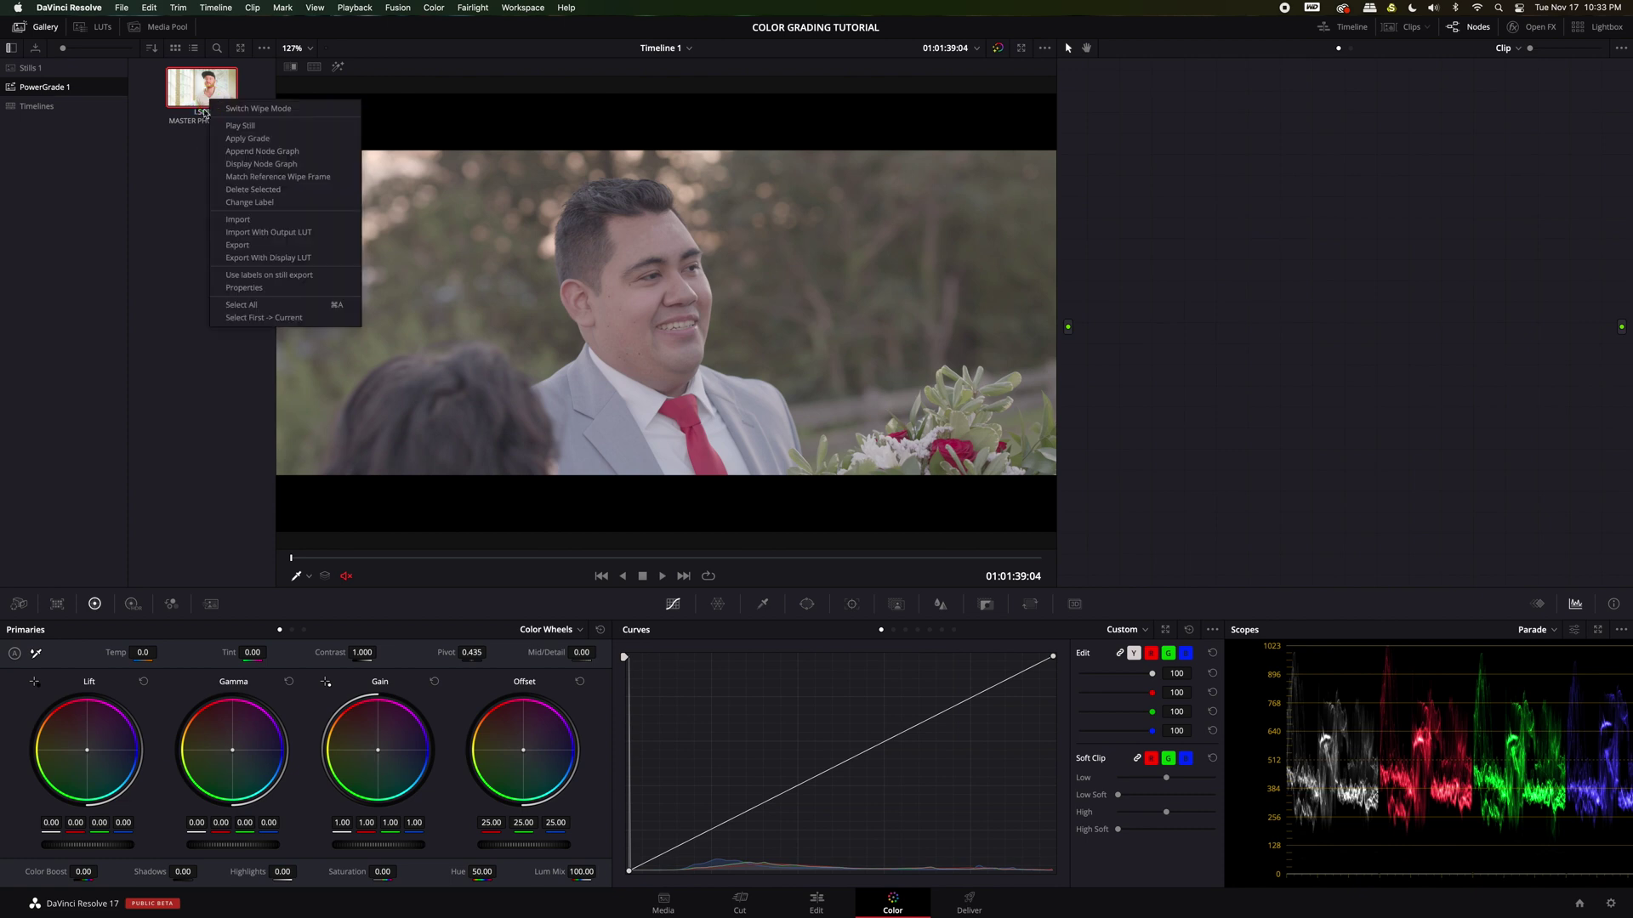
{"action": "left_click", "coordinate": [247, 138]}
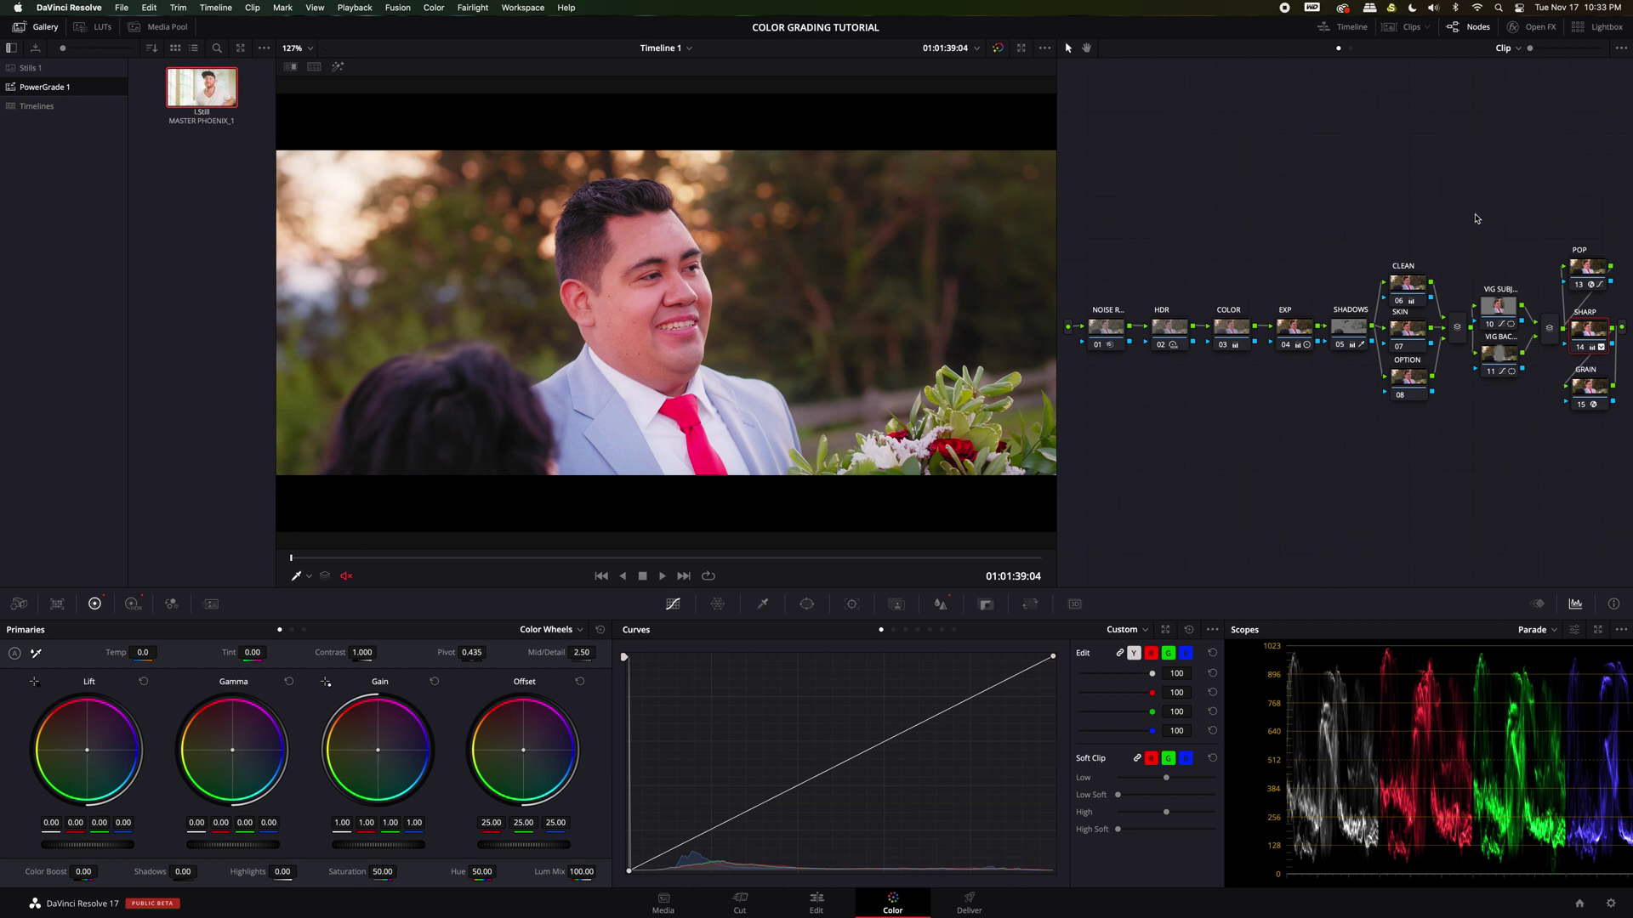
{"action": "left_click", "coordinate": [48, 29]}
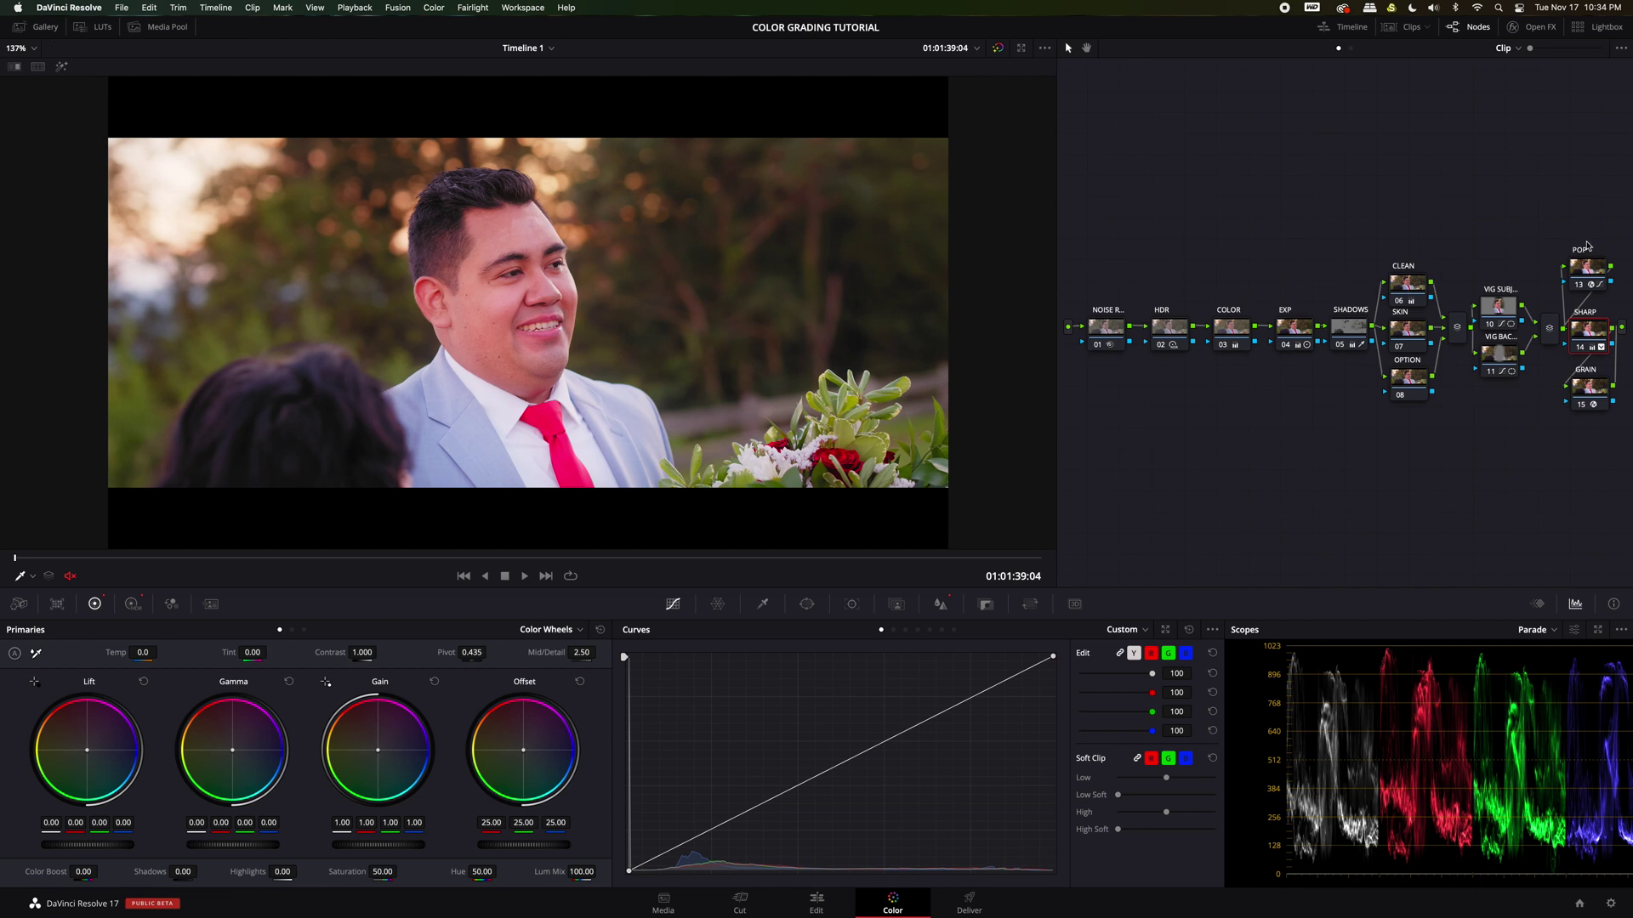
Step: Disable every node except the noise reduction node and review its Motion Effects settings before returning to the primary wheels
{"action": "left_click", "coordinate": [1117, 333]}
{"action": "key", "text": "alt+d"}
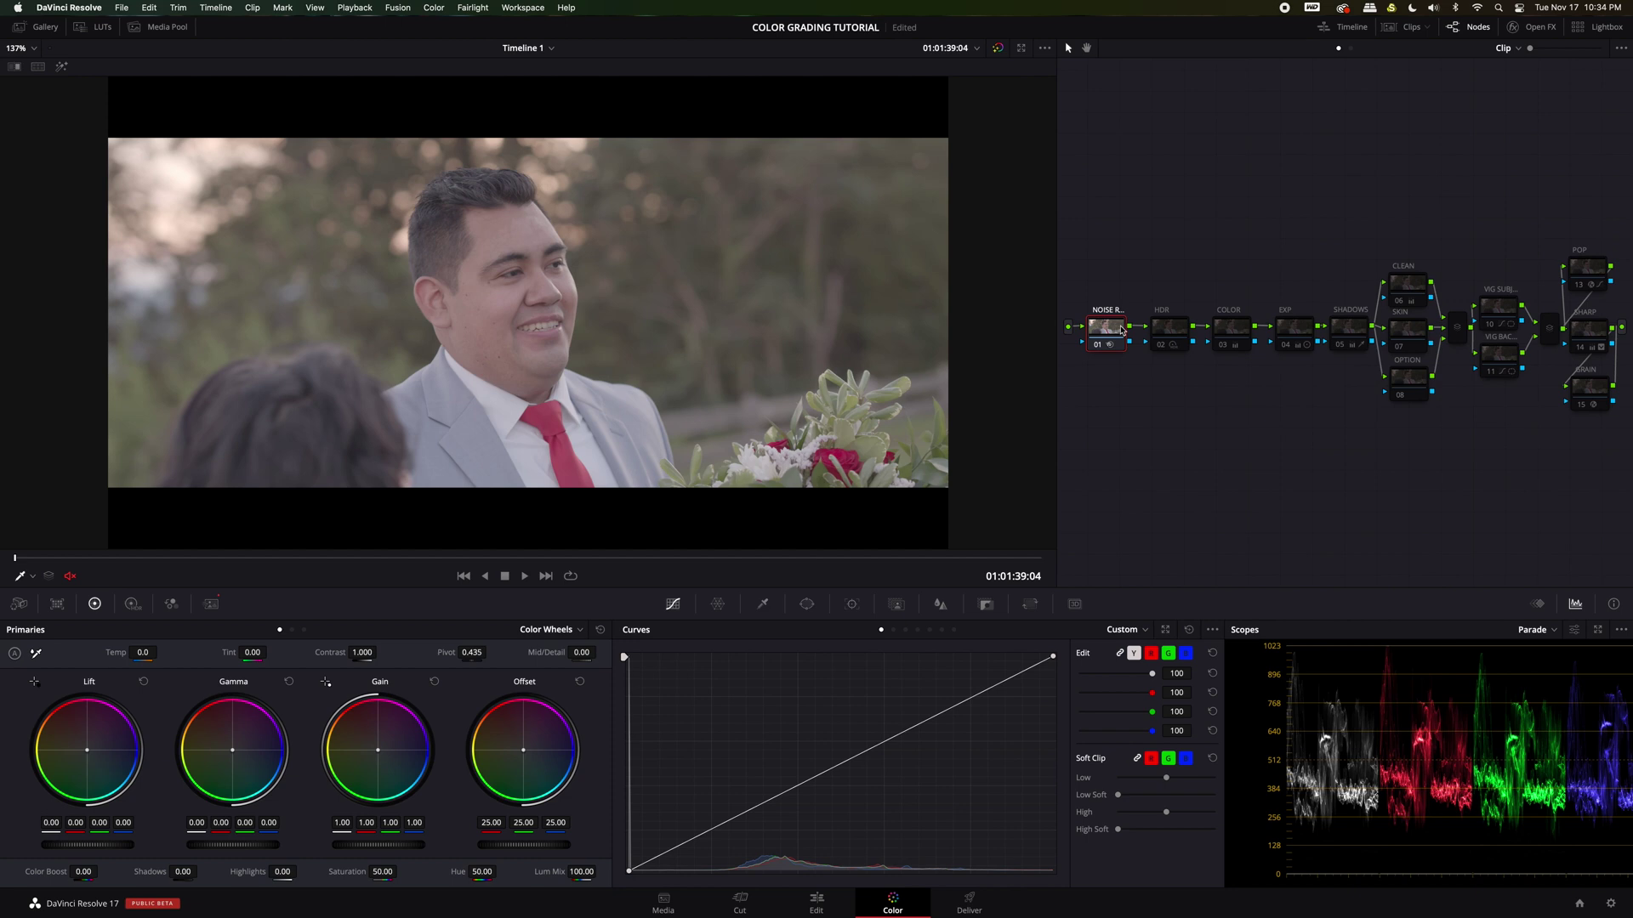
{"action": "left_click", "coordinate": [213, 605]}
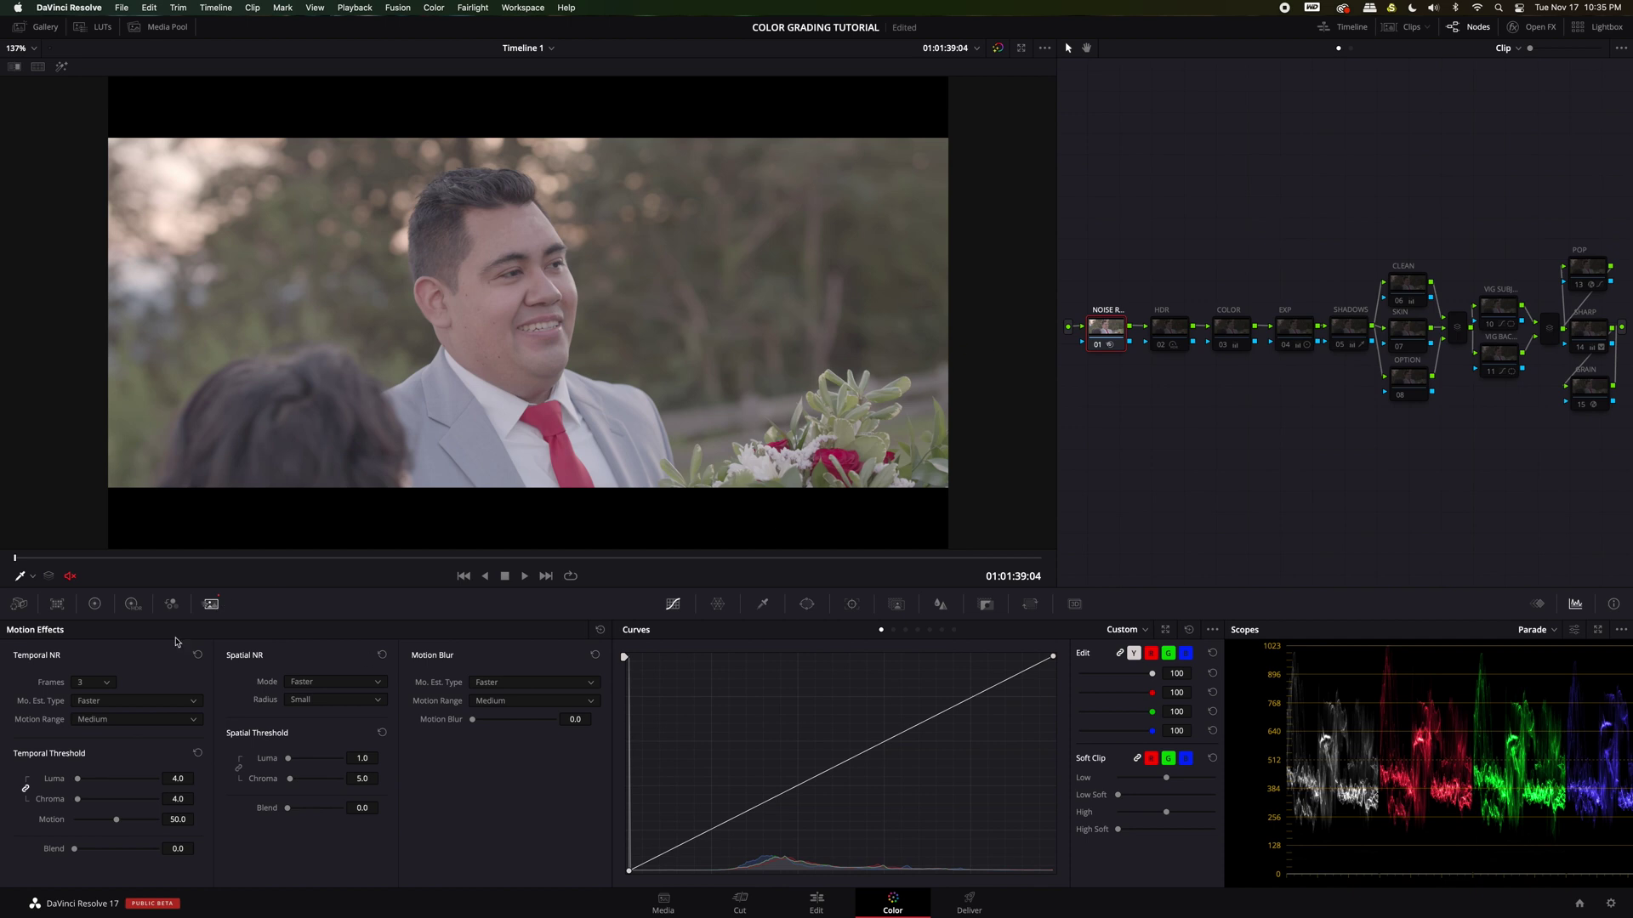
{"action": "left_click", "coordinate": [94, 604]}
Step: Enable the HDR node and show its High Dynamic Range wheels
{"action": "left_click", "coordinate": [1180, 334]}
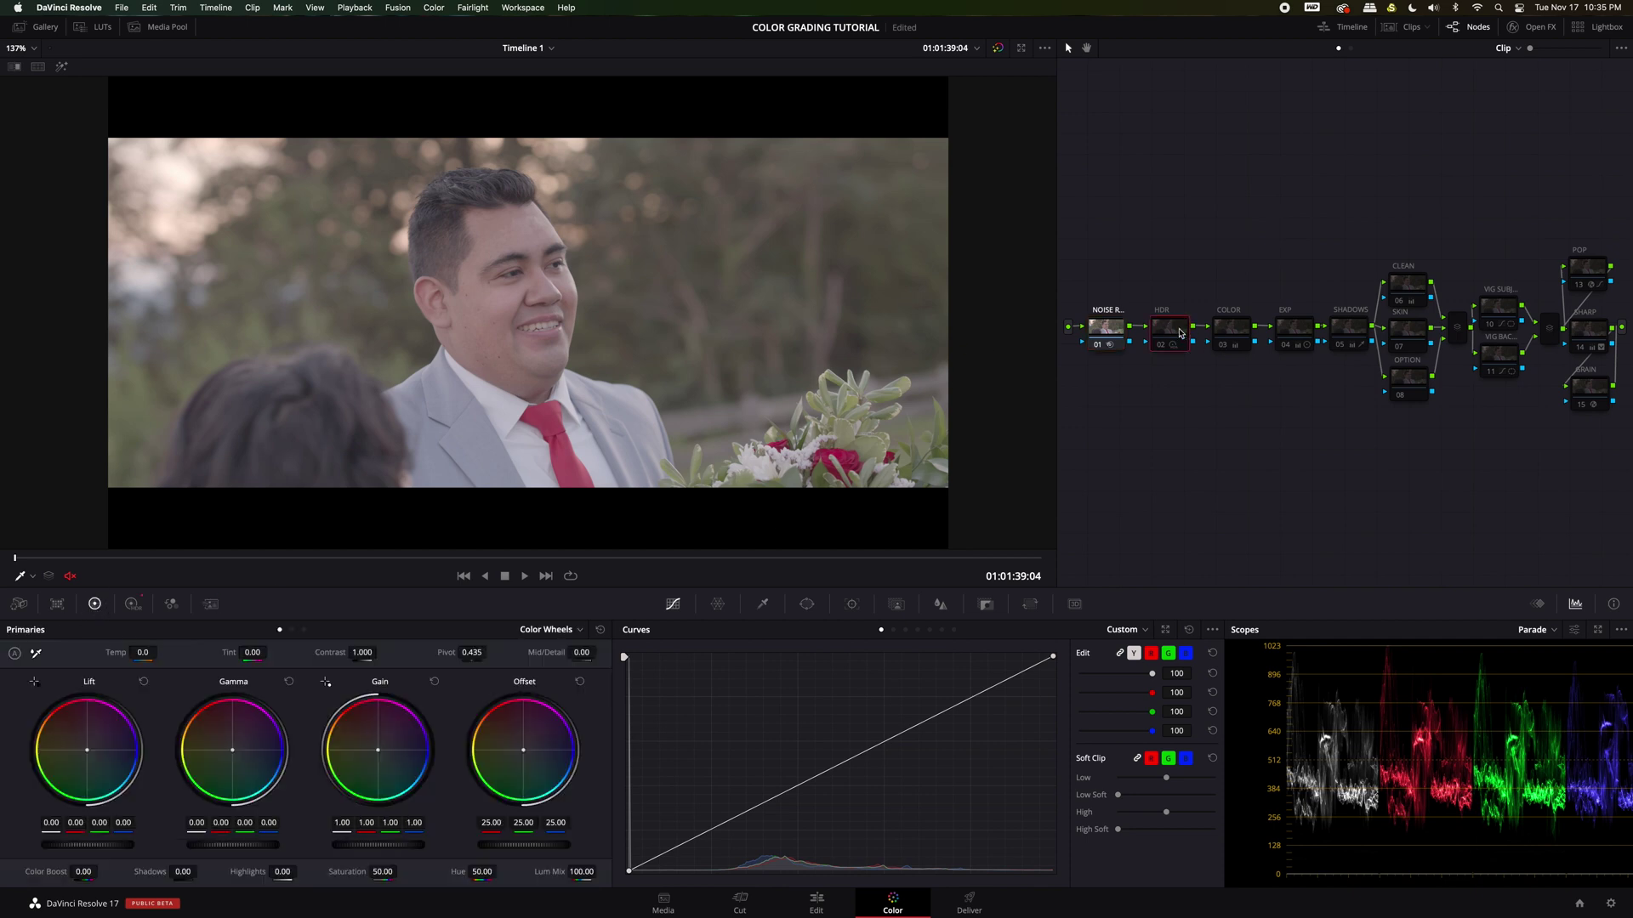
{"action": "key", "text": "ctrl+d"}
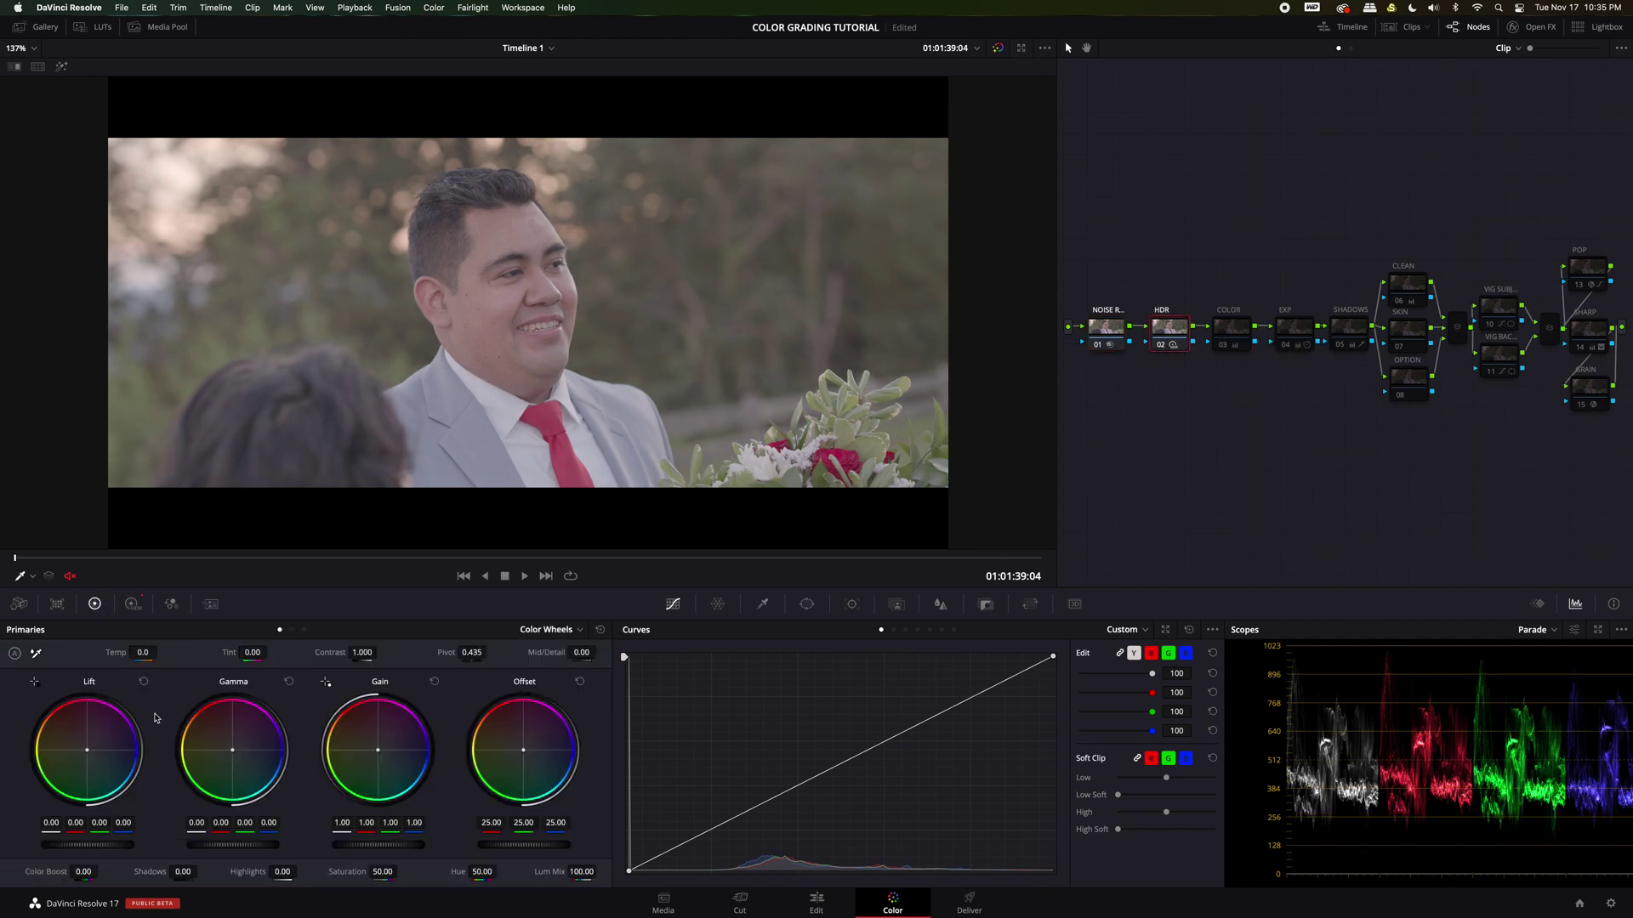
{"action": "left_click", "coordinate": [131, 604]}
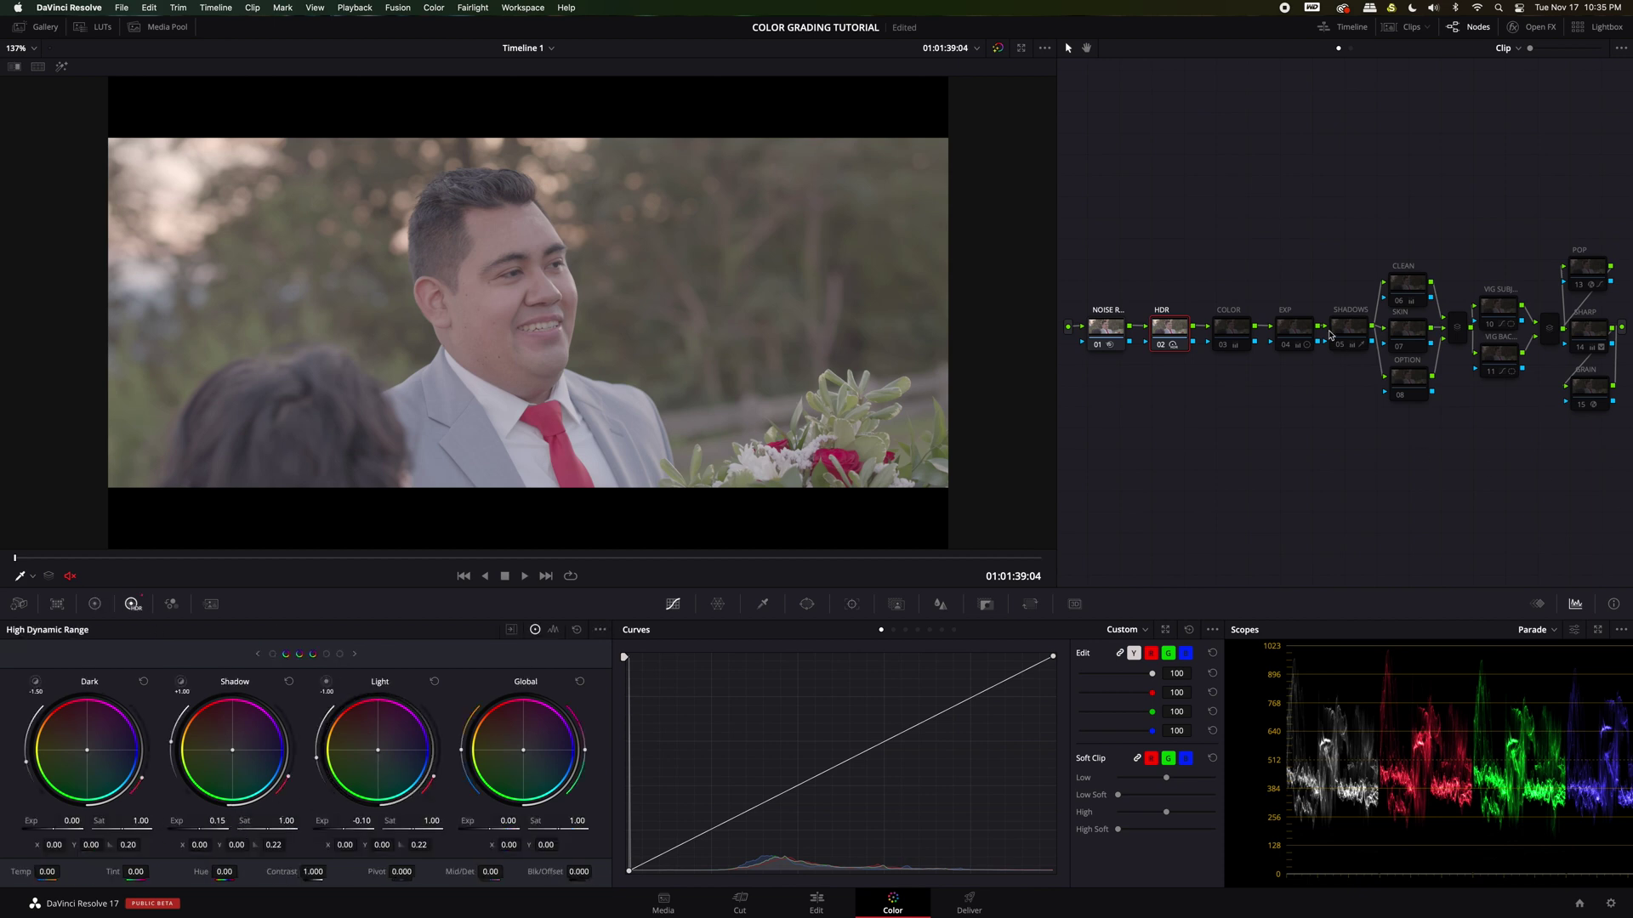
Step: Enable the EXP node and turn off the HDR node
{"action": "left_click", "coordinate": [1294, 329]}
{"action": "key", "text": "ctrl+d"}
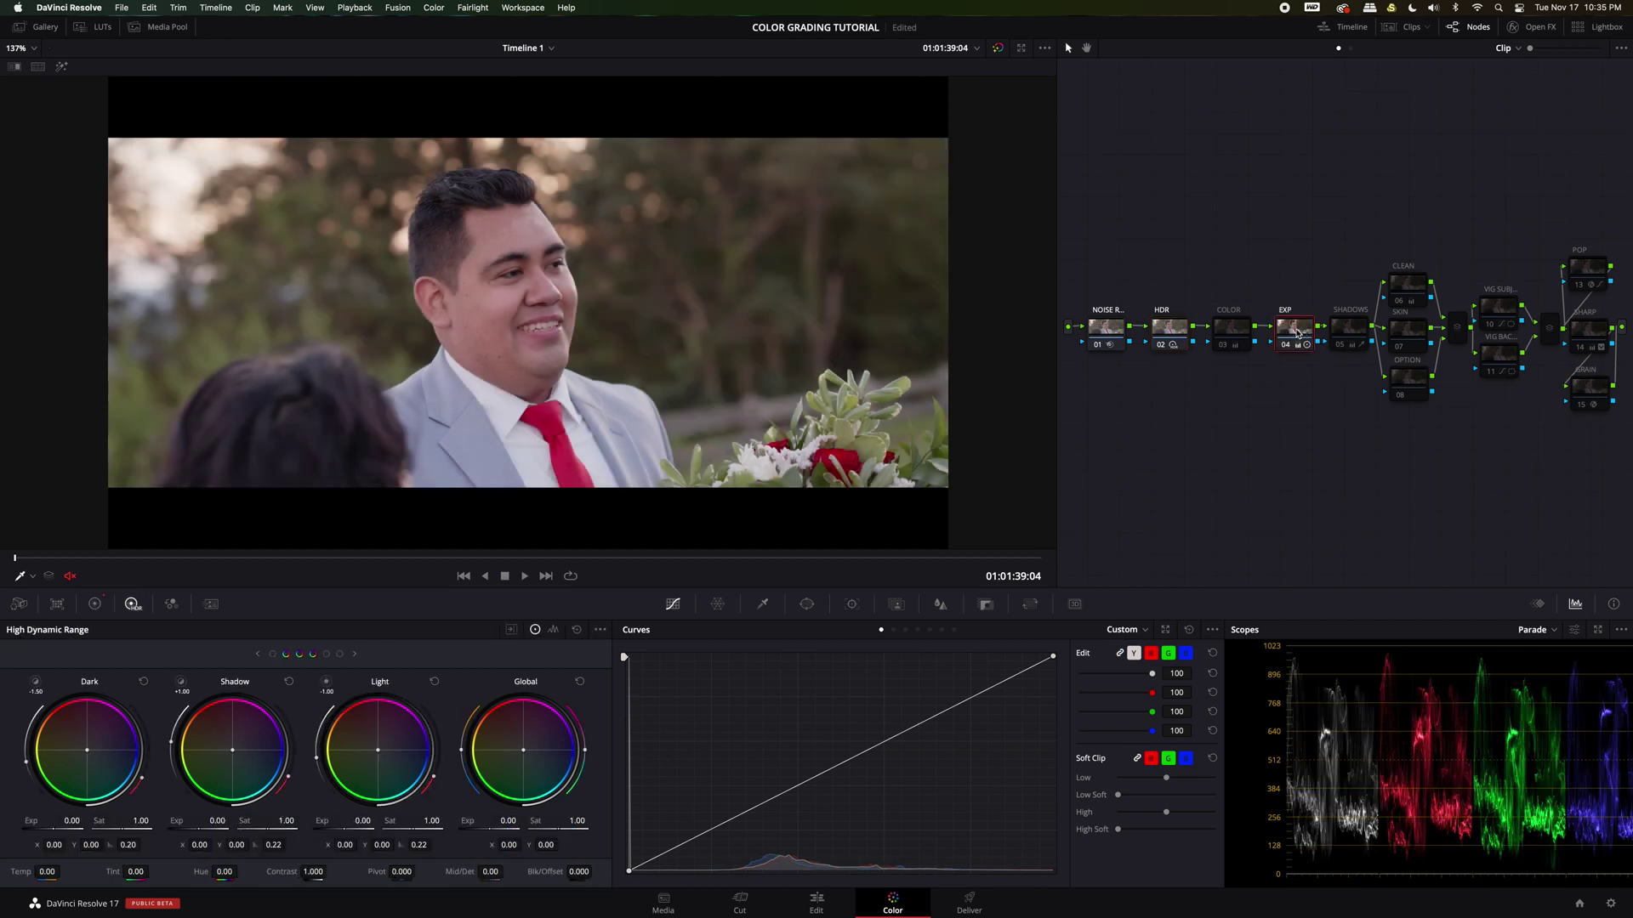
{"action": "left_click", "coordinate": [1167, 329]}
{"action": "key", "text": "super+d"}
Step: Save the project and set the EXP node's contrast pivot to 0.387 in the primaries
{"action": "left_click", "coordinate": [1296, 334]}
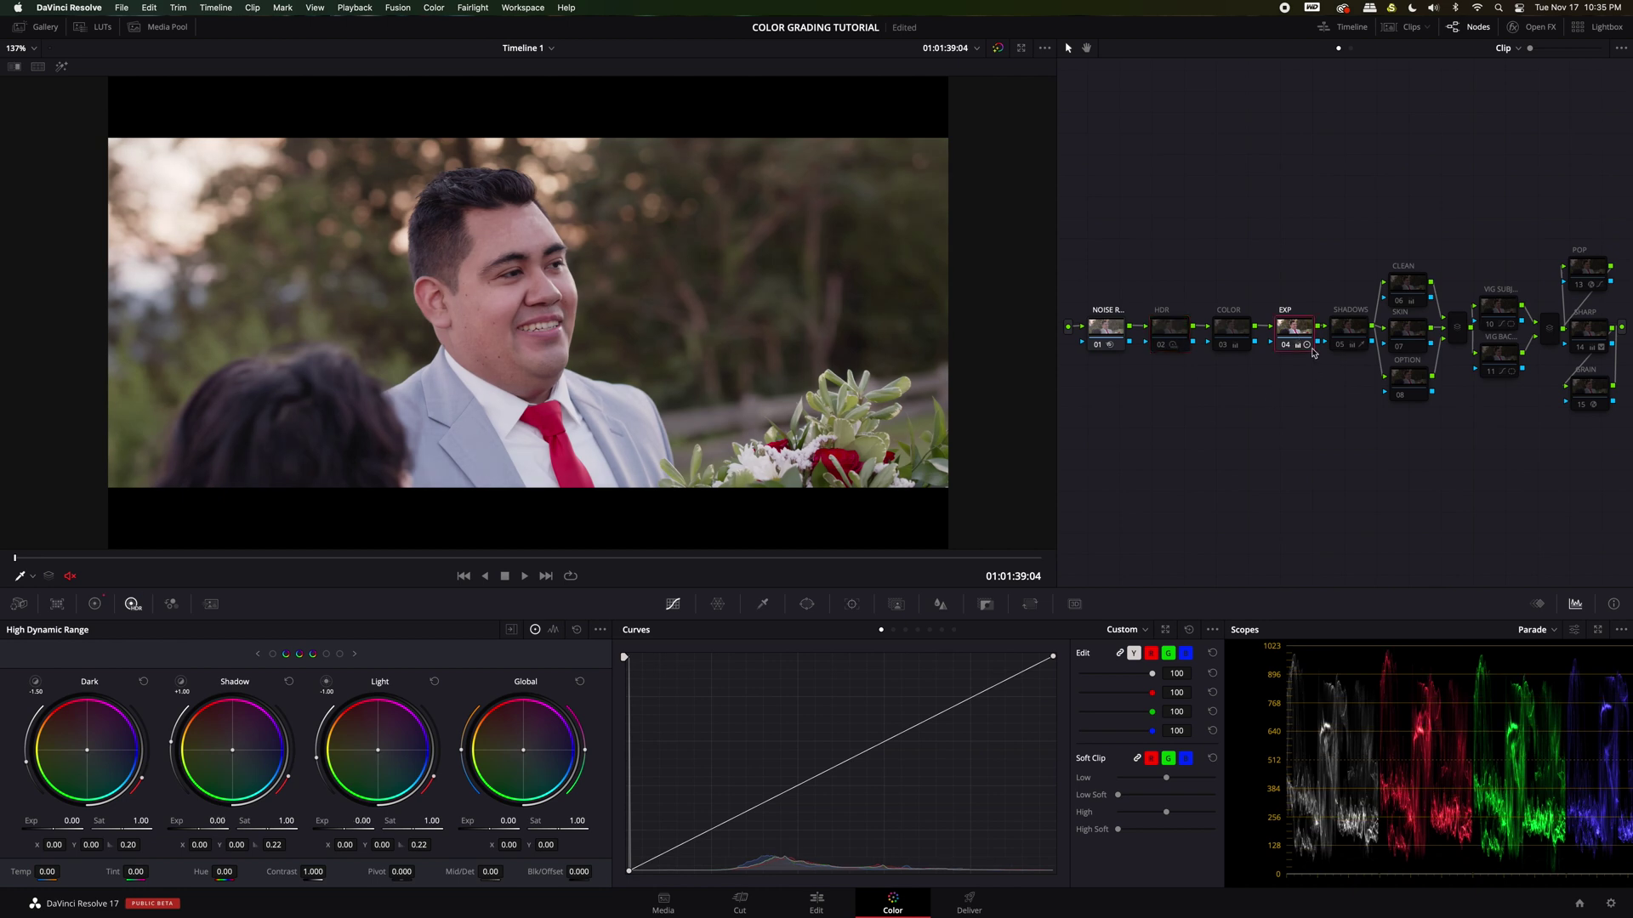
{"action": "left_click", "coordinate": [94, 604]}
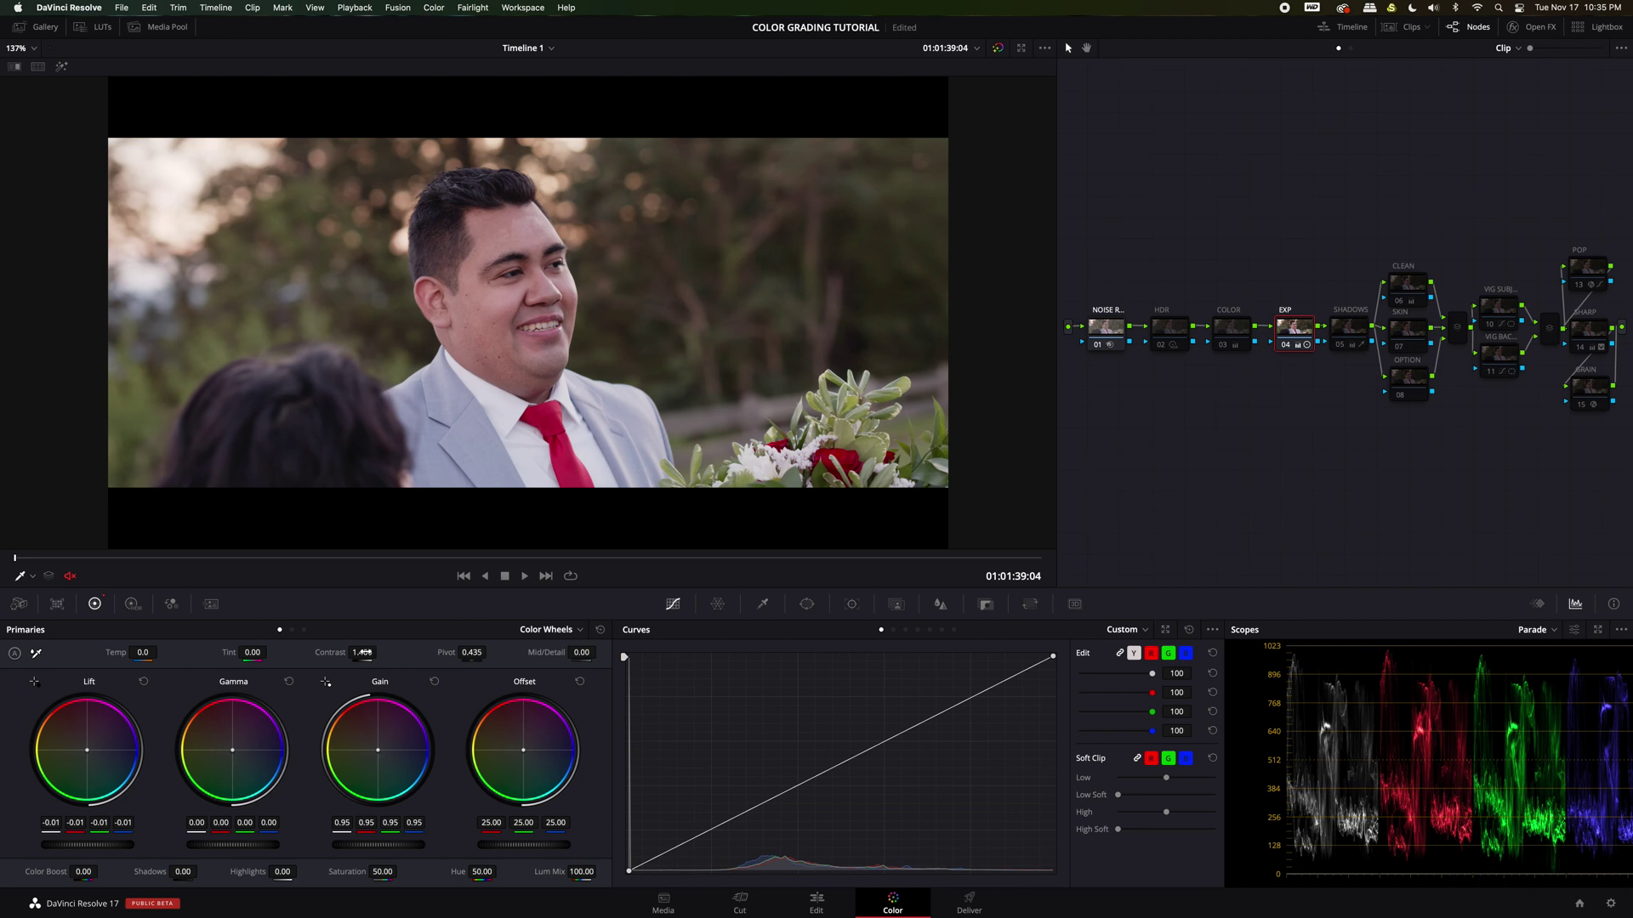
{"action": "key", "text": "super+s"}
{"action": "left_click_drag", "start_coordinate": [472, 653], "coordinate": [459, 654]}
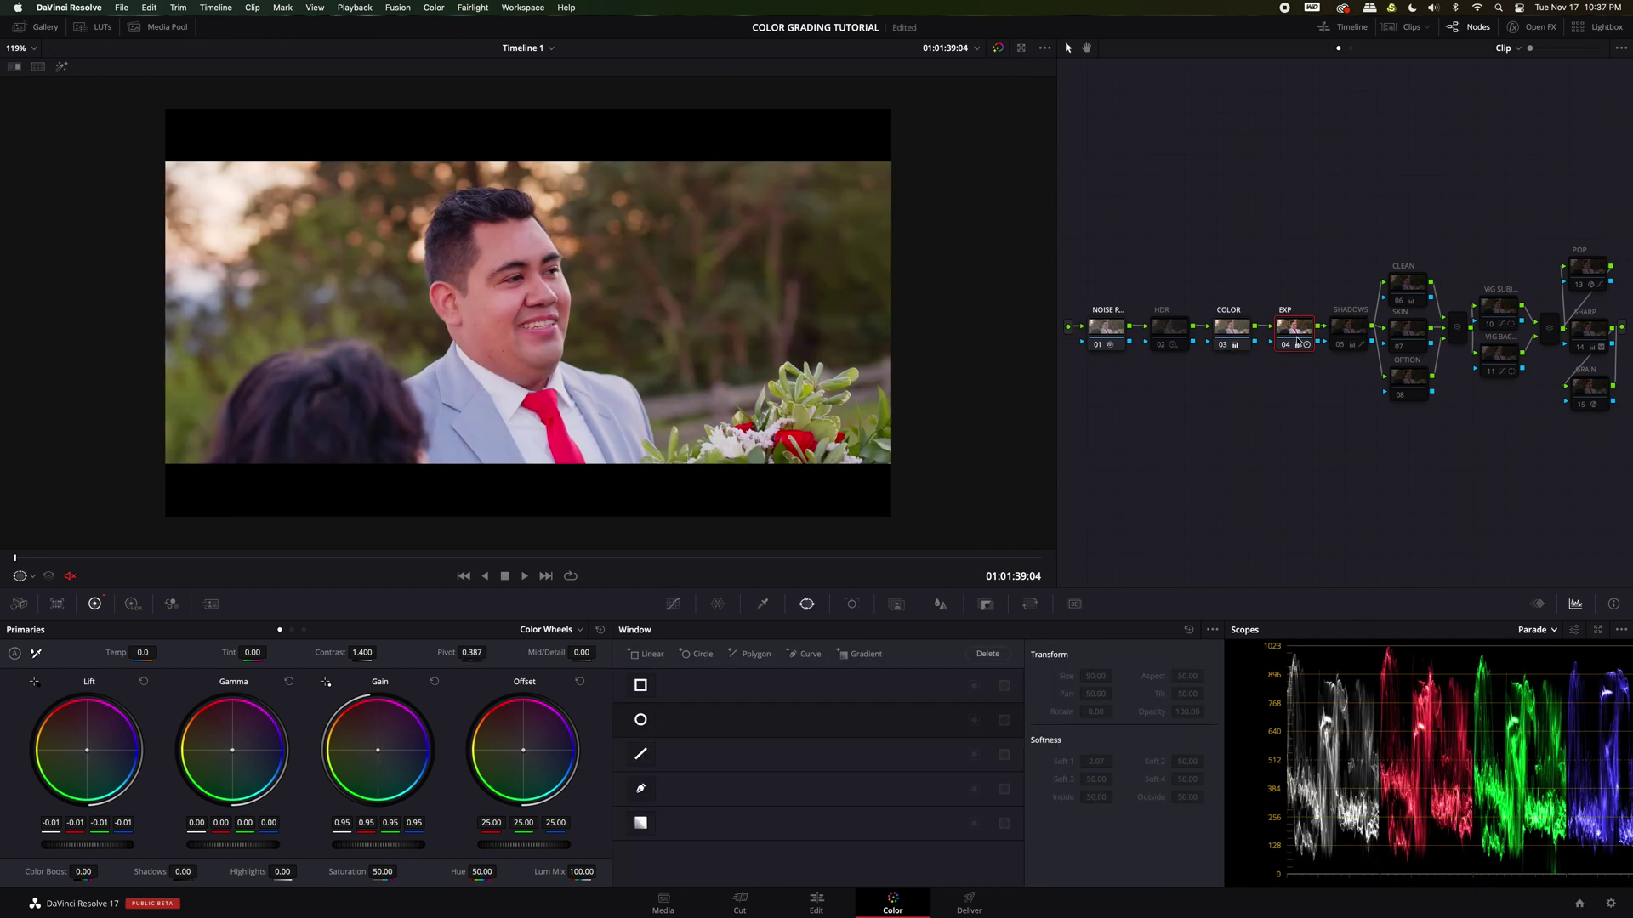
Step: Add a circular window on the COLOR node, isolate it with Highlight and position it over the man's white shirt
{"action": "left_click", "coordinate": [1234, 338]}
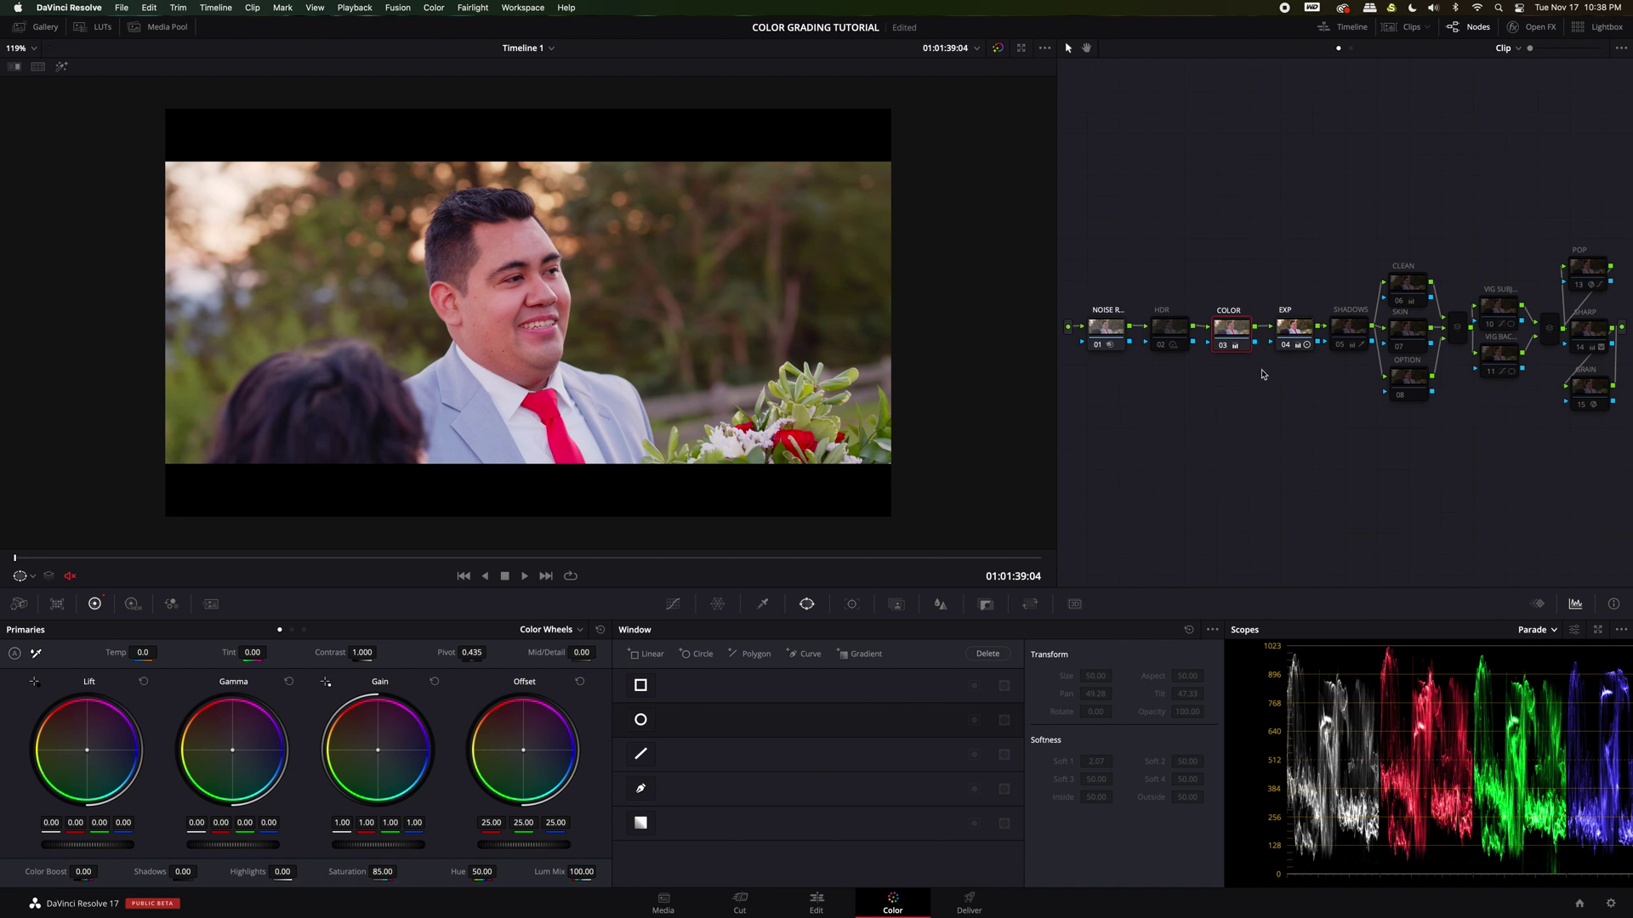
{"action": "left_click", "coordinate": [640, 720]}
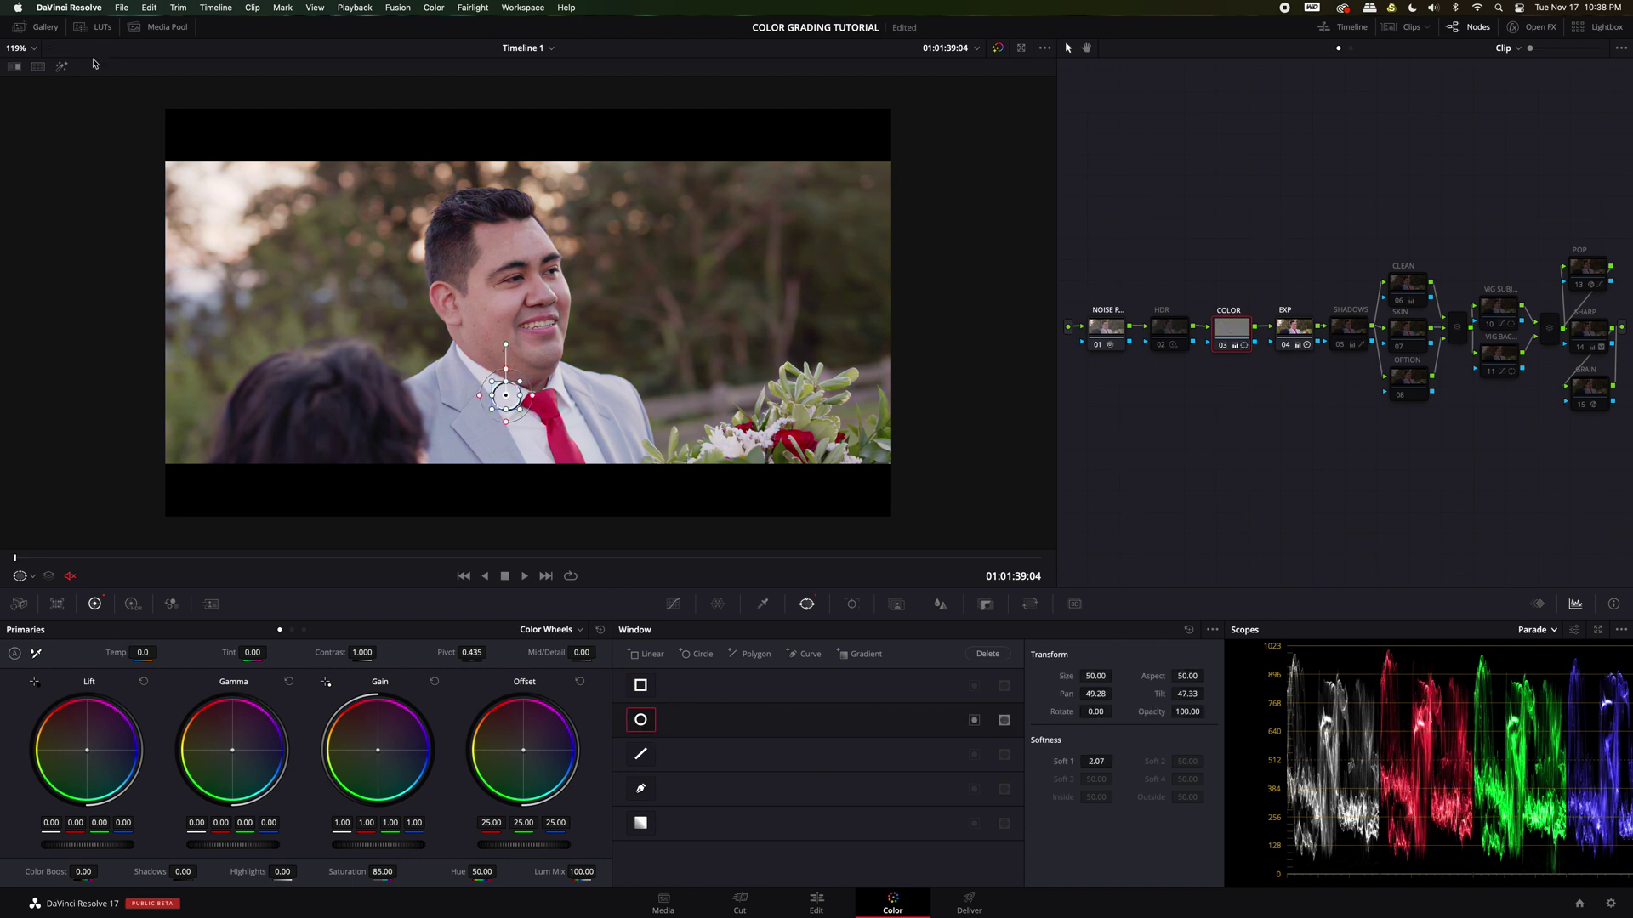
{"action": "left_click", "coordinate": [62, 66]}
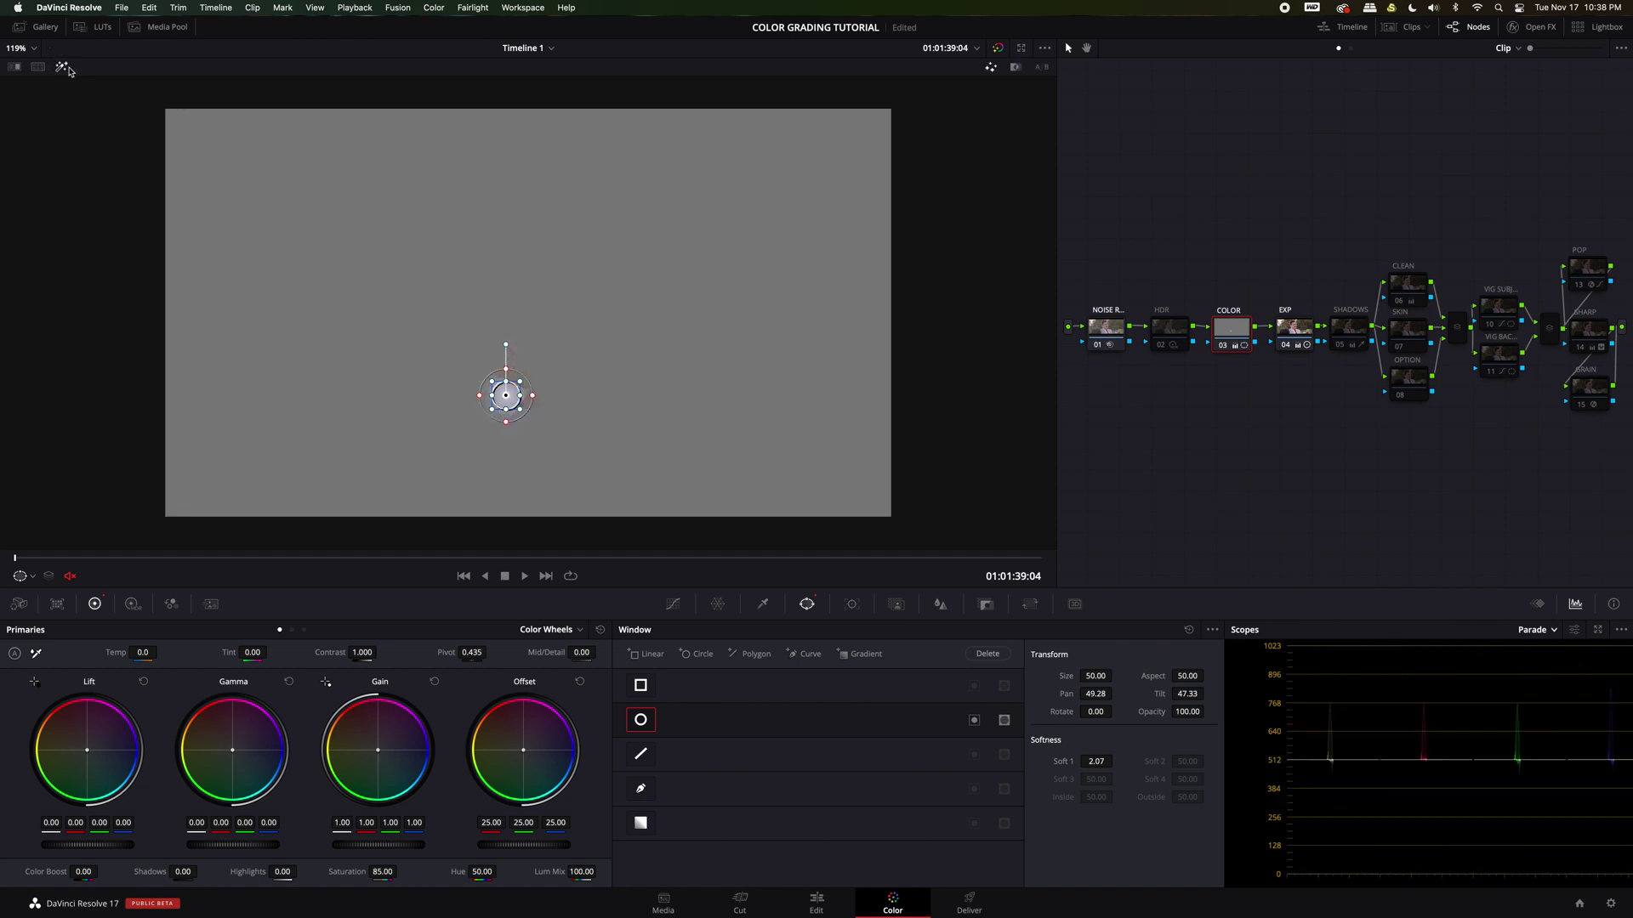
{"action": "left_click_drag", "start_coordinate": [510, 400], "coordinate": [504, 404]}
Step: Check the highlighted area without the window outline, then reshape the window into a narrow ellipse of size about 27, rotated about -10.5
{"action": "left_click", "coordinate": [32, 578]}
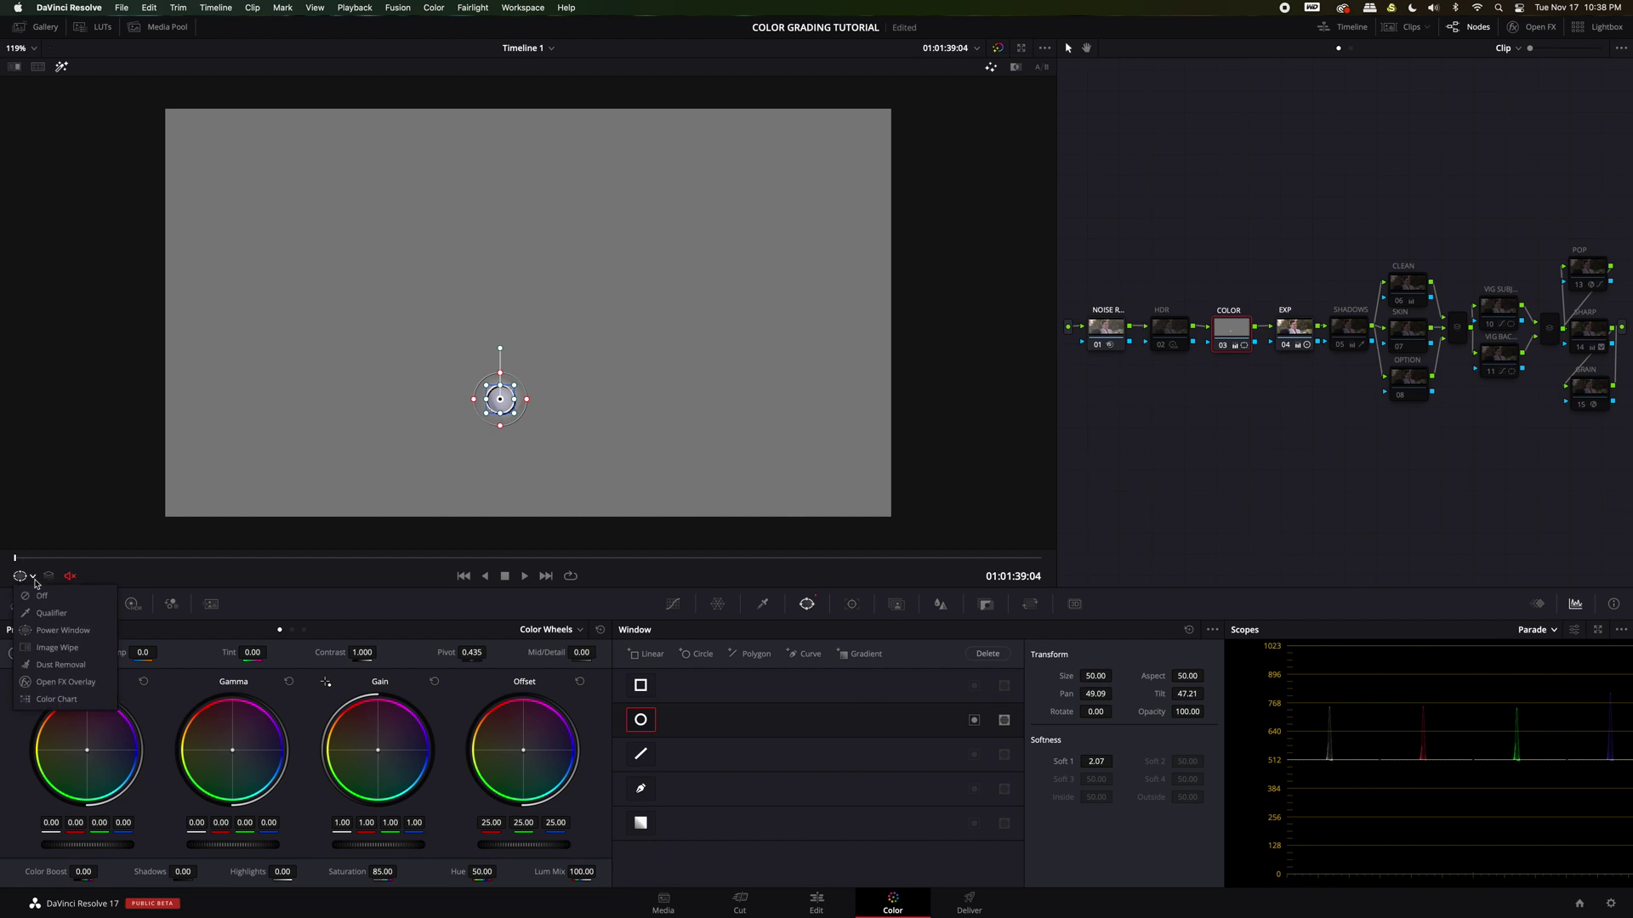
{"action": "left_click", "coordinate": [46, 598]}
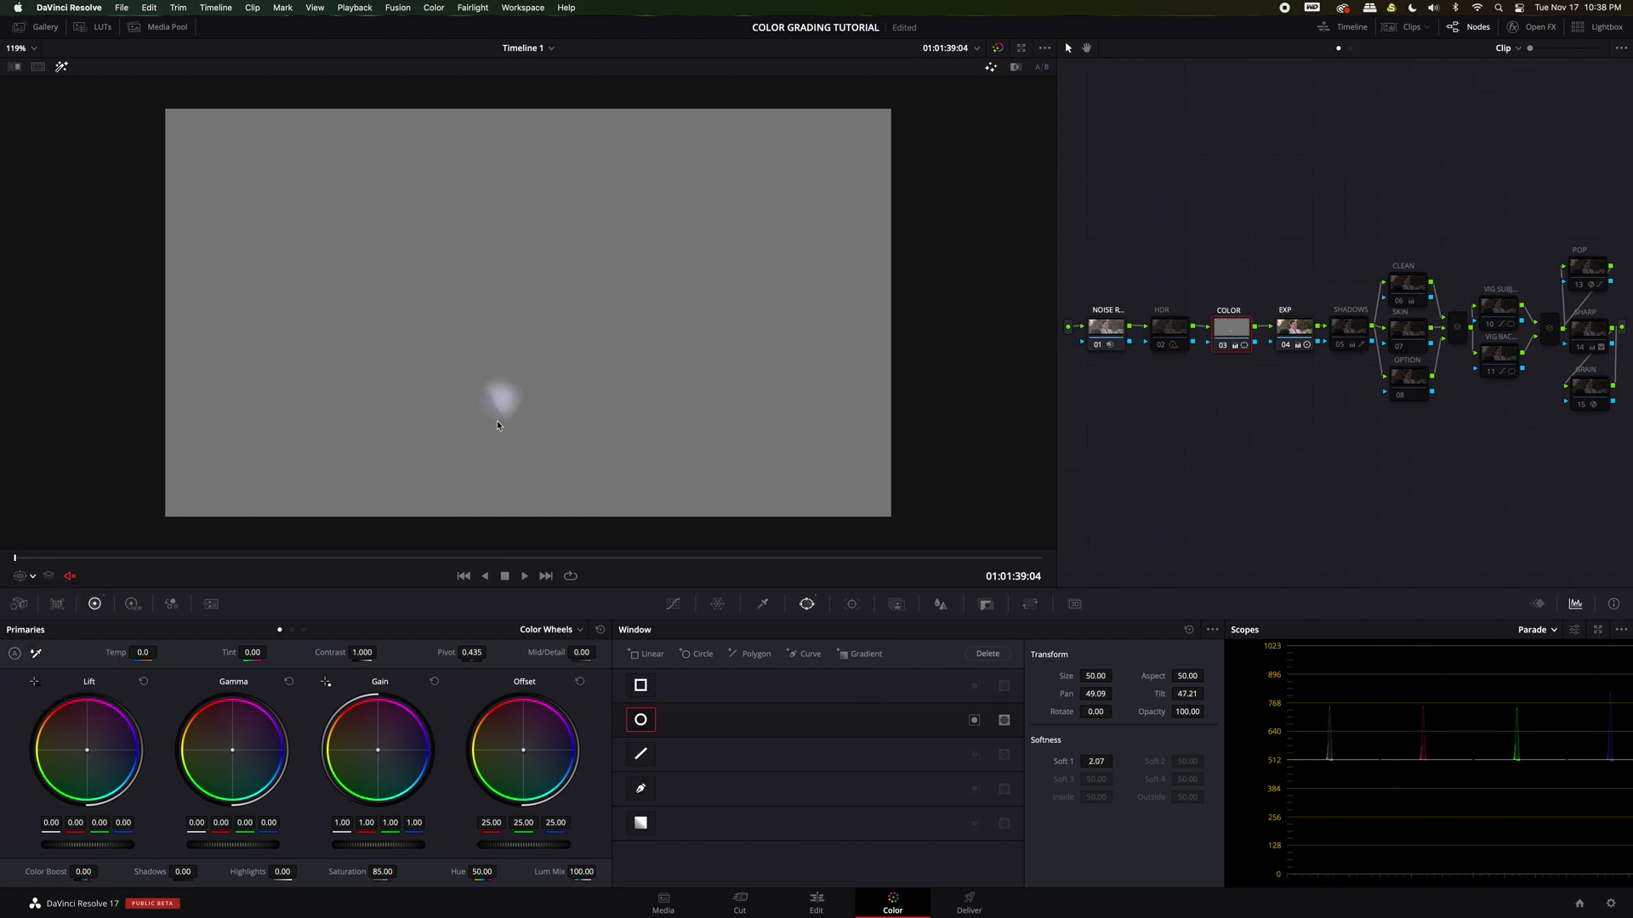
{"action": "left_click", "coordinate": [32, 577]}
{"action": "left_click", "coordinate": [67, 631]}
{"action": "left_click_drag", "start_coordinate": [501, 421], "coordinate": [494, 346]}
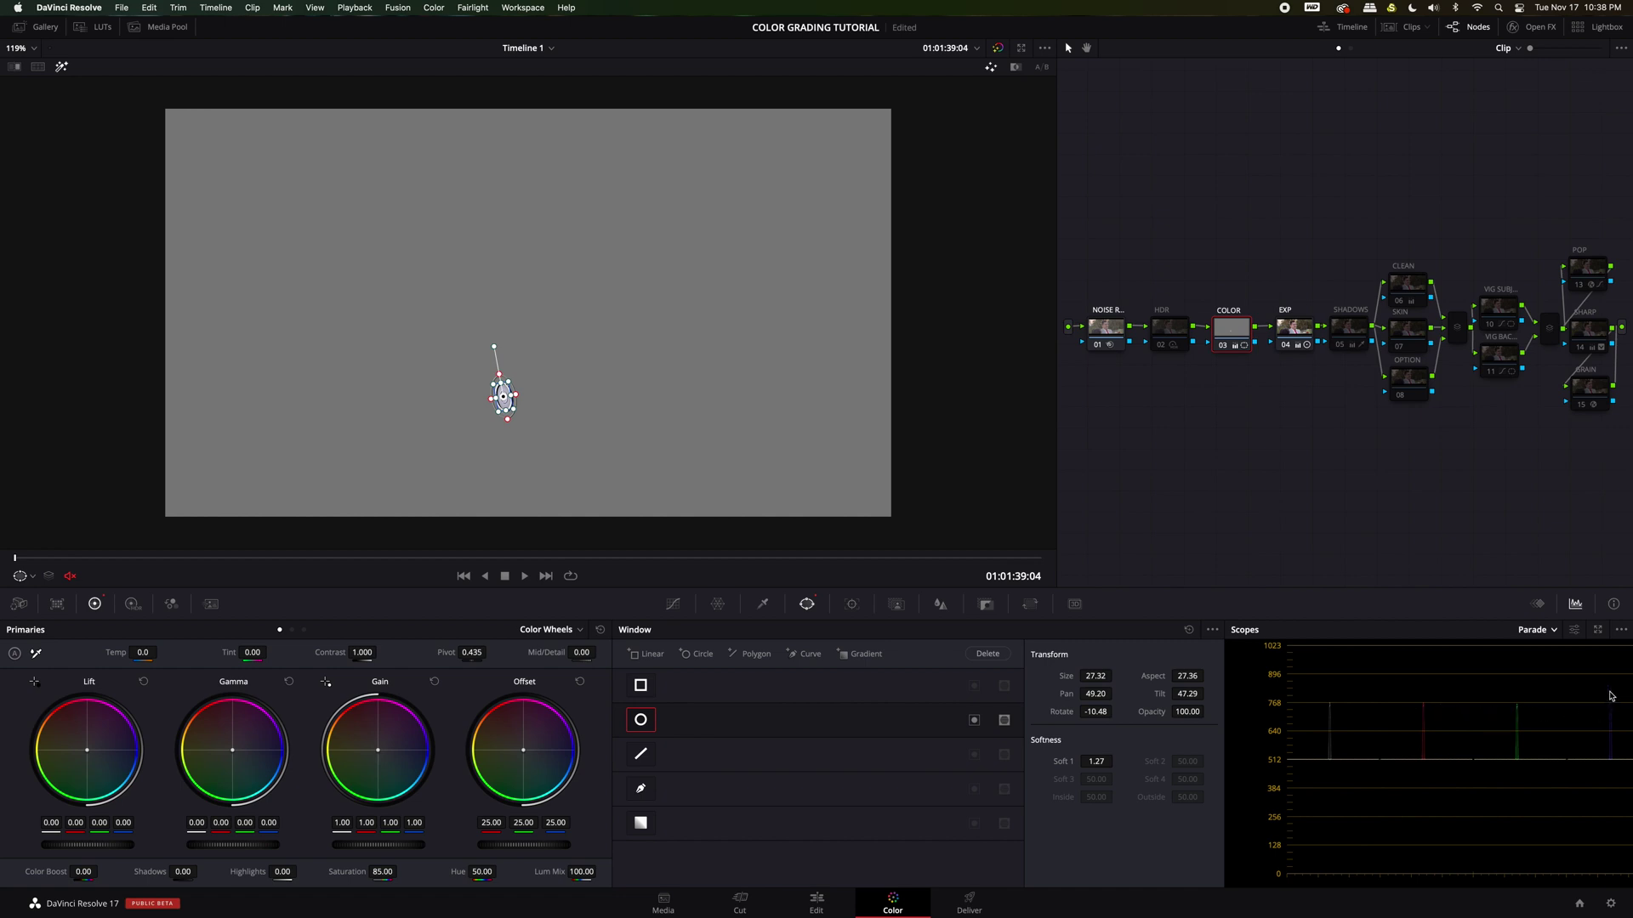
Step: White balance the clip in Camera Raw with color temperature 7829 and tint -8, and turn off the highlight view
{"action": "left_click", "coordinate": [19, 604]}
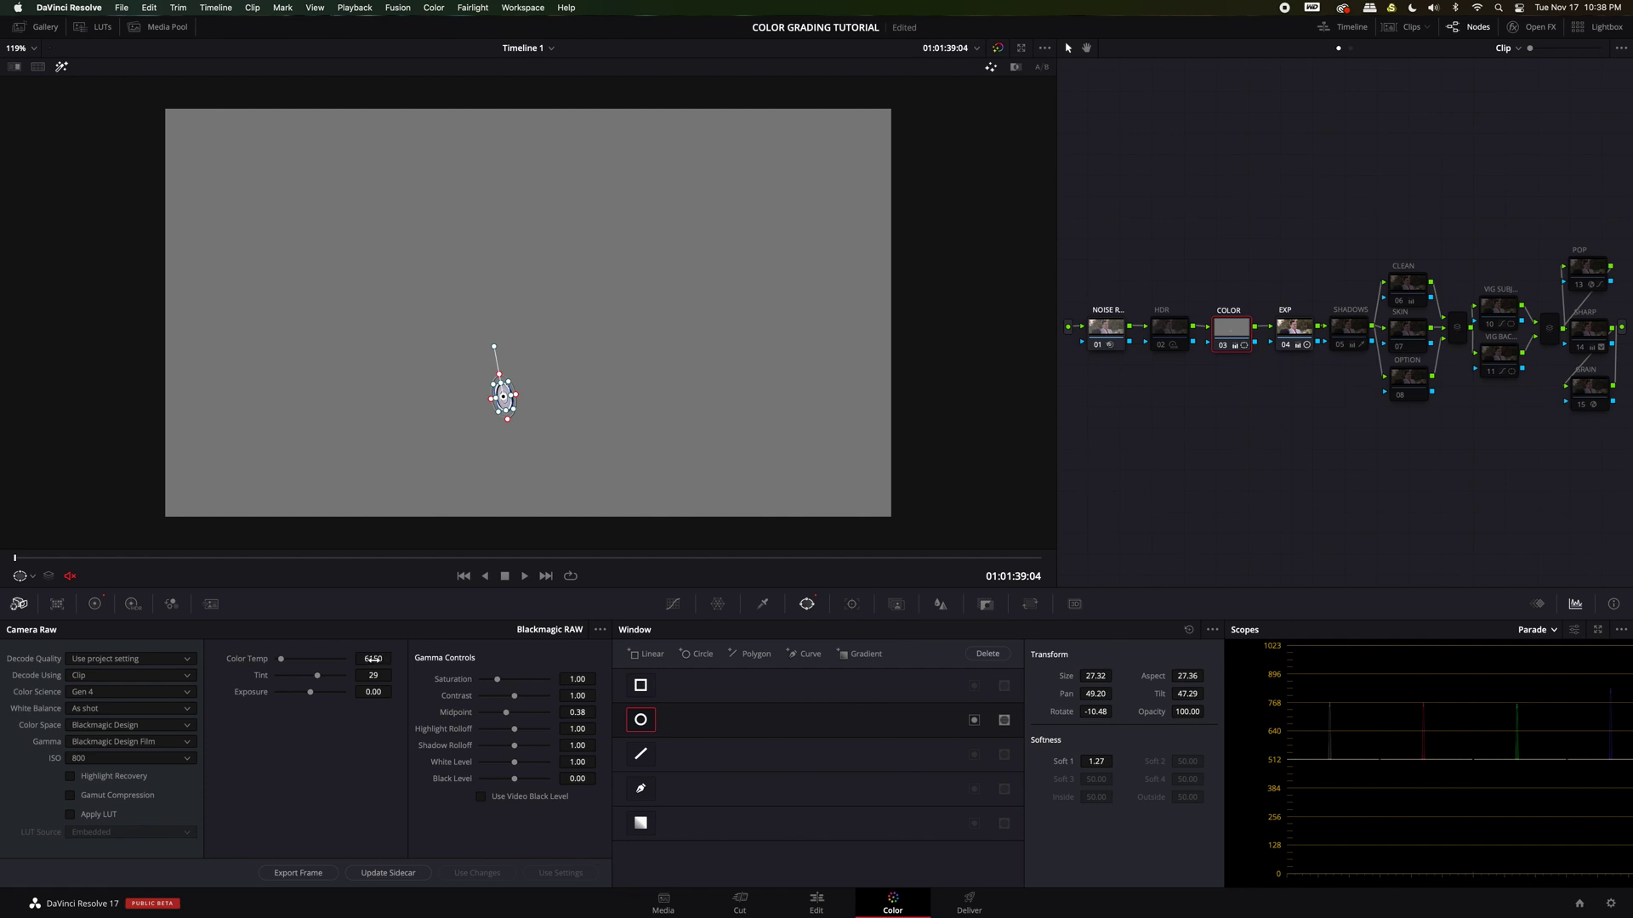
{"action": "mouse_move", "coordinate": [373, 659]}
{"action": "left_mouse_down"}
{"action": "mouse_move", "coordinate": [491, 672]}
{"action": "mouse_move", "coordinate": [375, 659]}
{"action": "left_mouse_up"}
{"action": "mouse_move", "coordinate": [375, 677]}
{"action": "left_mouse_down"}
{"action": "mouse_move", "coordinate": [311, 677]}
{"action": "mouse_move", "coordinate": [382, 676]}
{"action": "left_mouse_up"}
{"action": "left_click", "coordinate": [60, 67]}
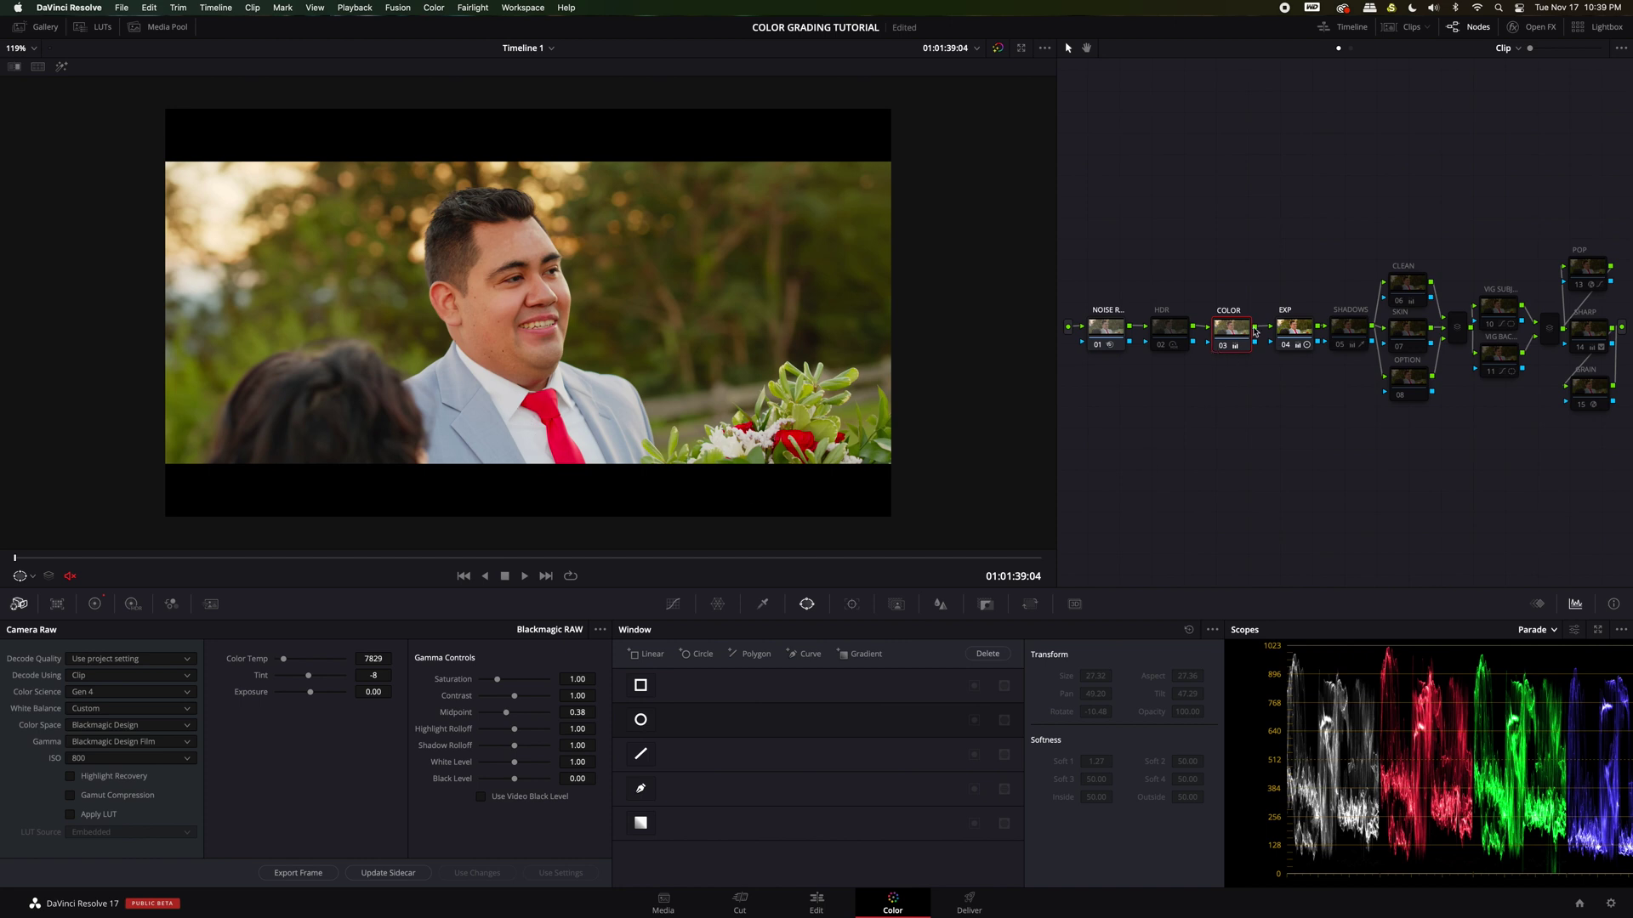
Step: Toggle the EXP and COLOR nodes off and on to compare the image with and without each
{"action": "left_click", "coordinate": [1293, 332]}
{"action": "key", "text": "ctrl+d"}
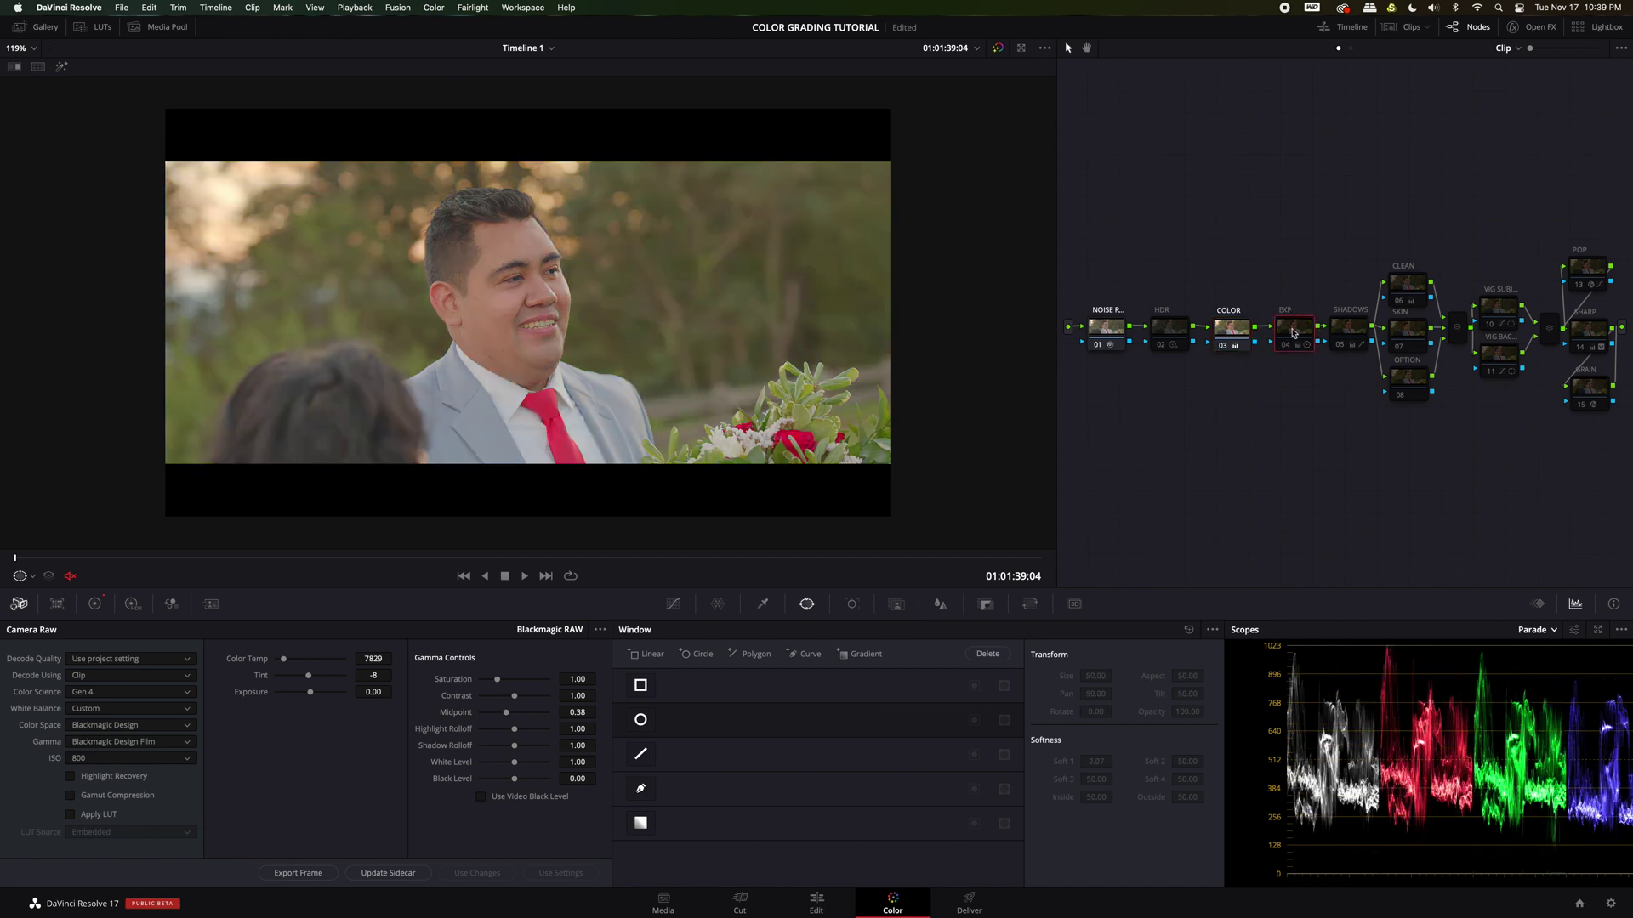
{"action": "key", "text": "ctrl+d"}
{"action": "left_click", "coordinate": [1229, 335]}
{"action": "key", "text": "ctrl+d"}
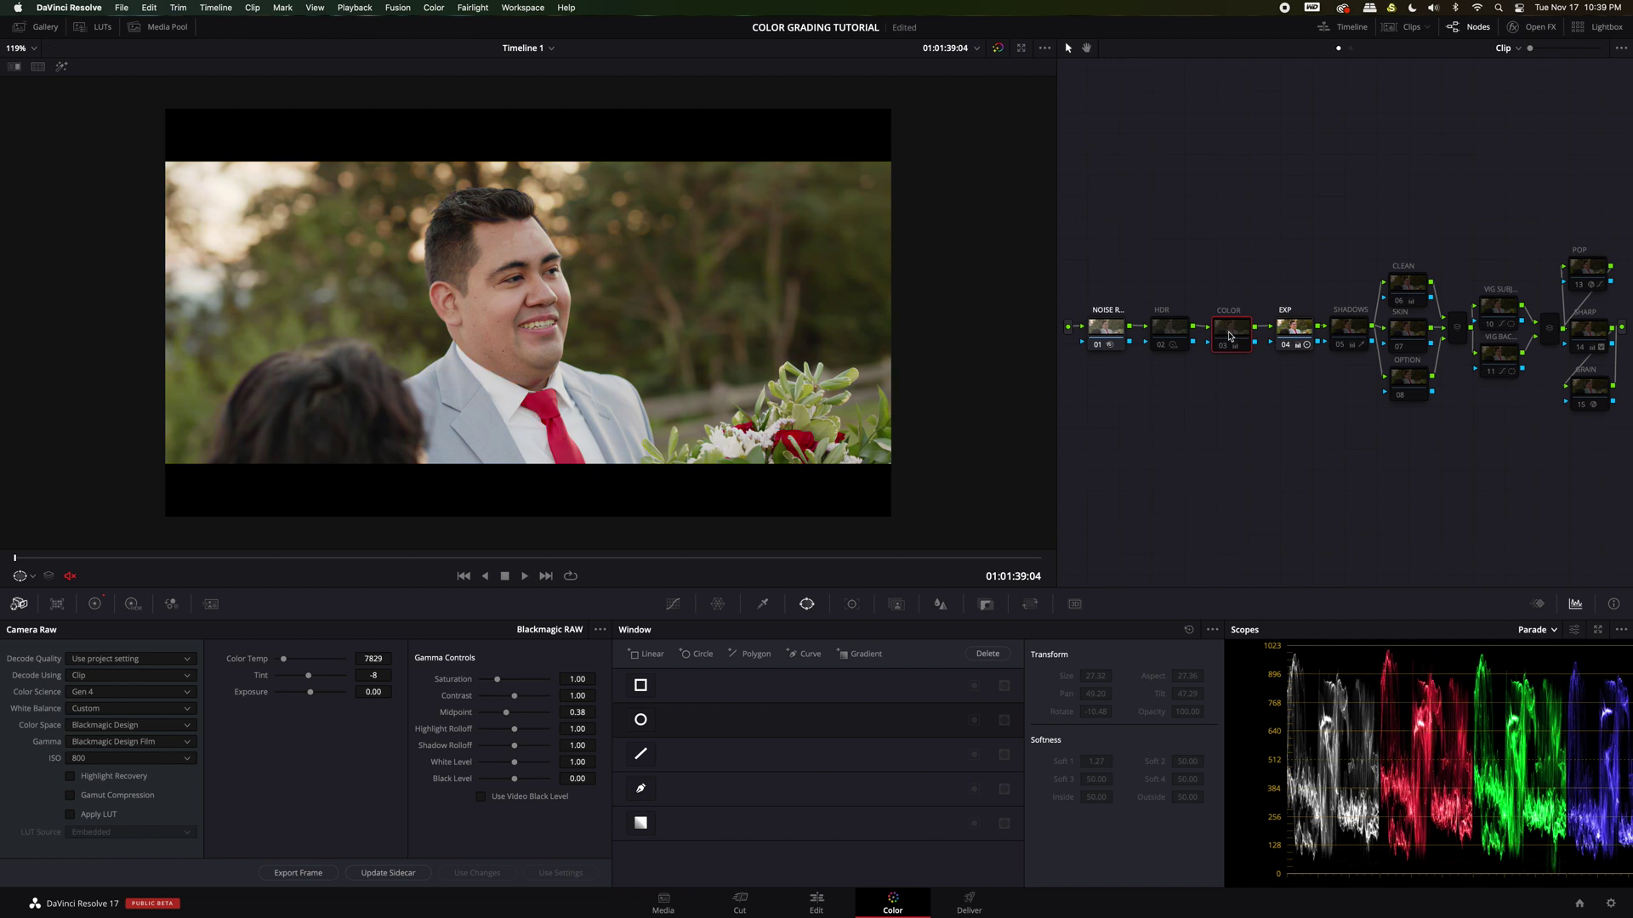
{"action": "key", "text": "ctrl+d"}
Step: Select the HDR node, show its High Dynamic Range wheels and enable the node
{"action": "key", "text": "shift+semicolon"}
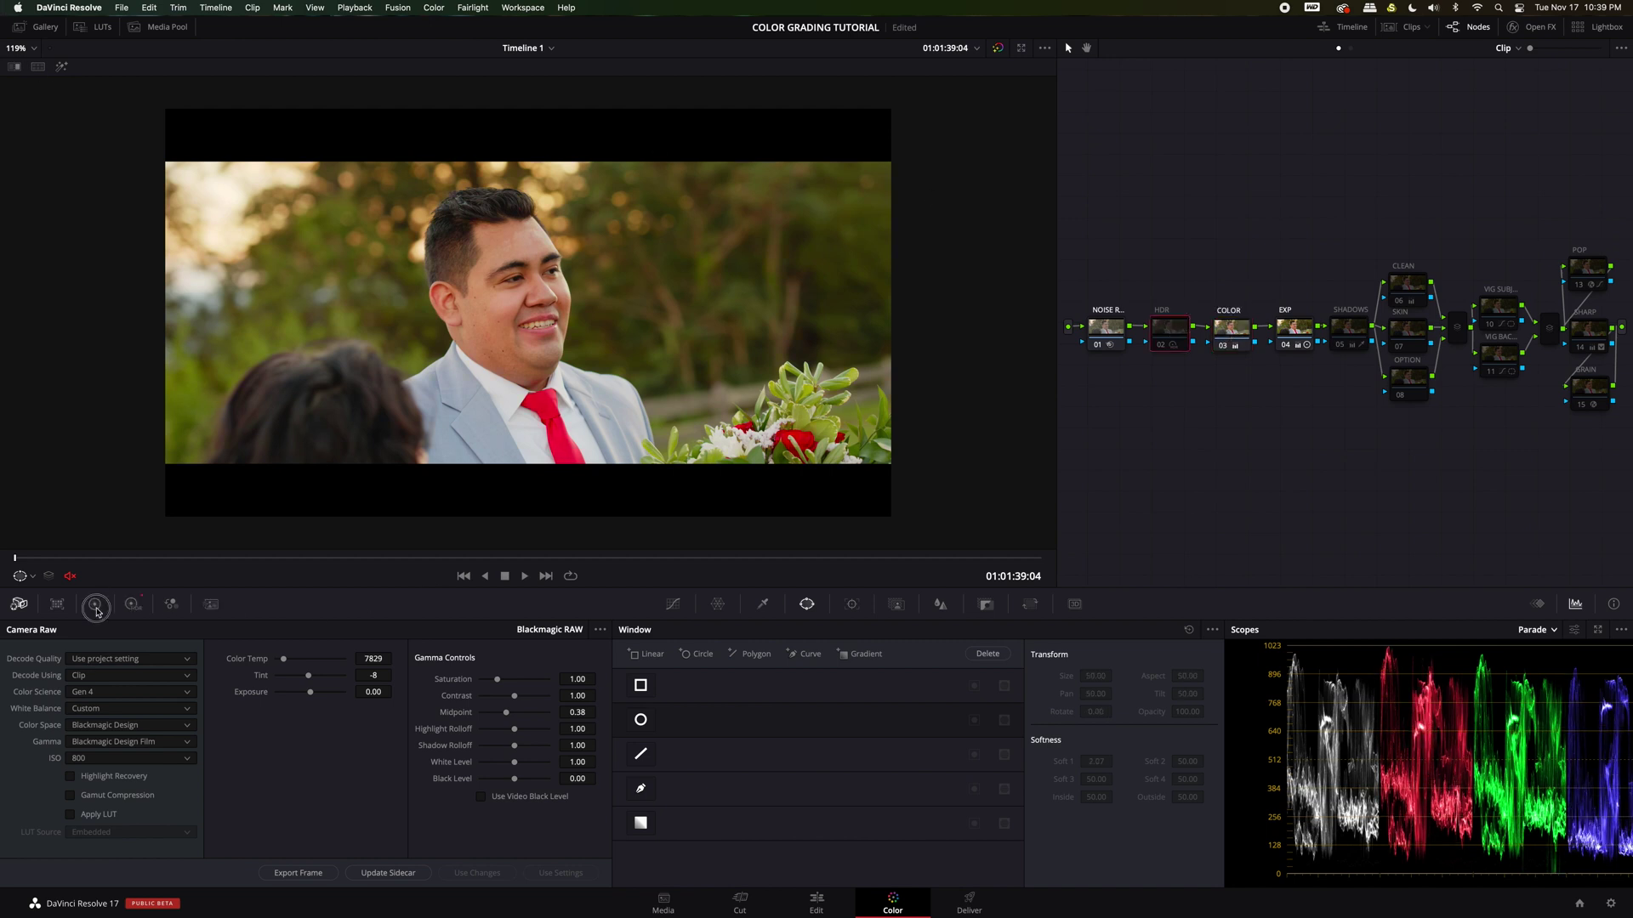
{"action": "left_click", "coordinate": [131, 605]}
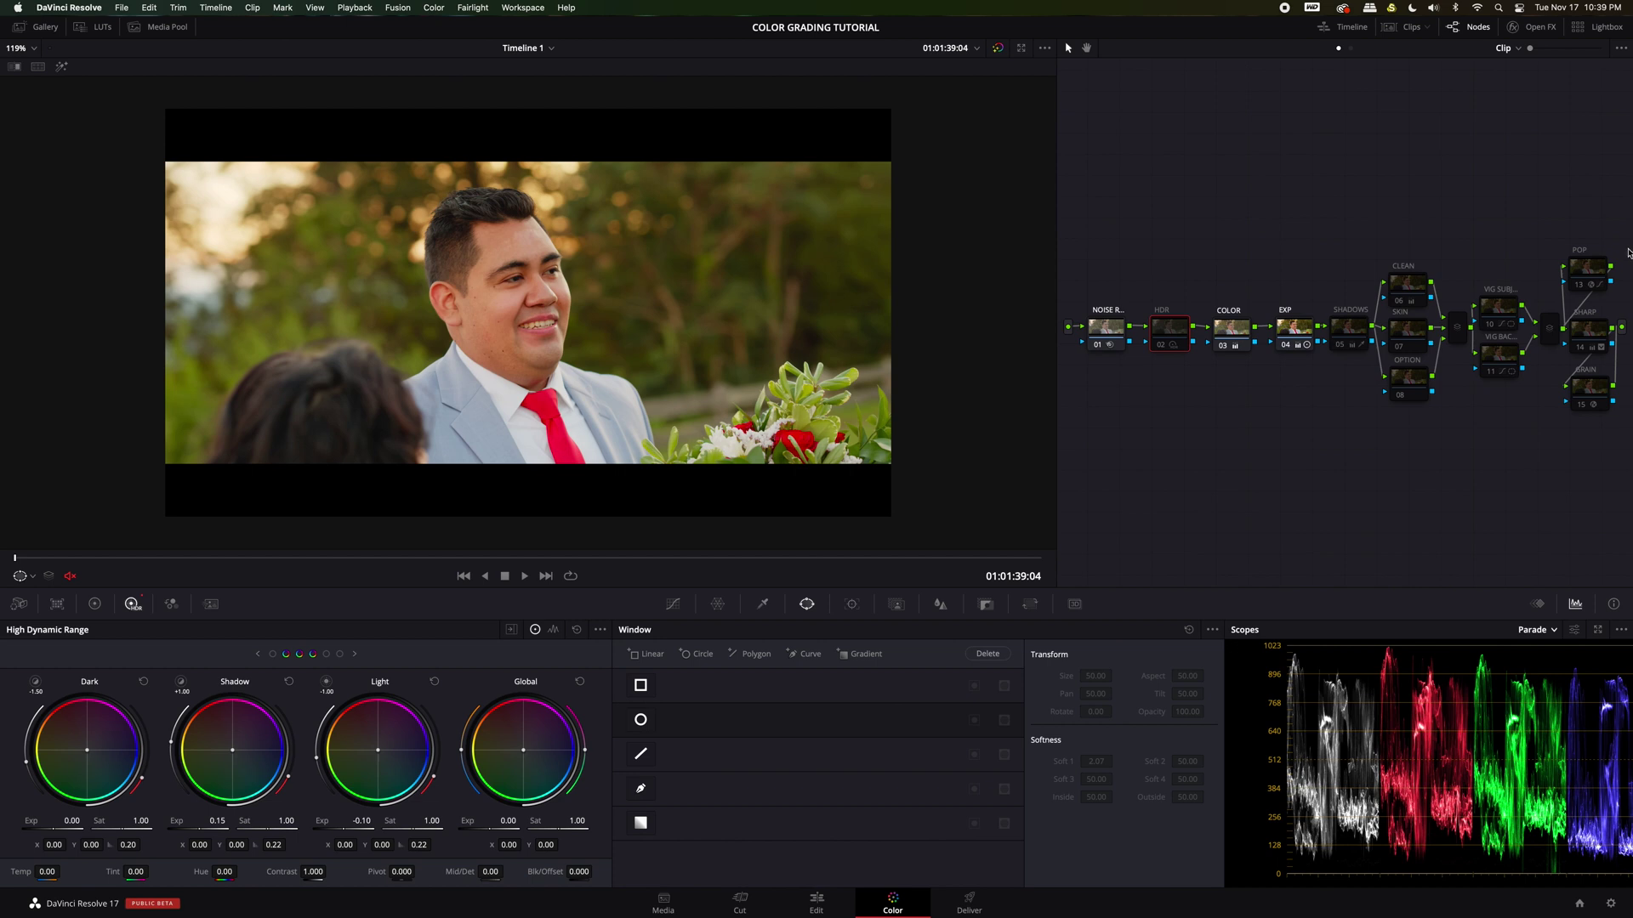
{"action": "left_click", "coordinate": [1183, 344]}
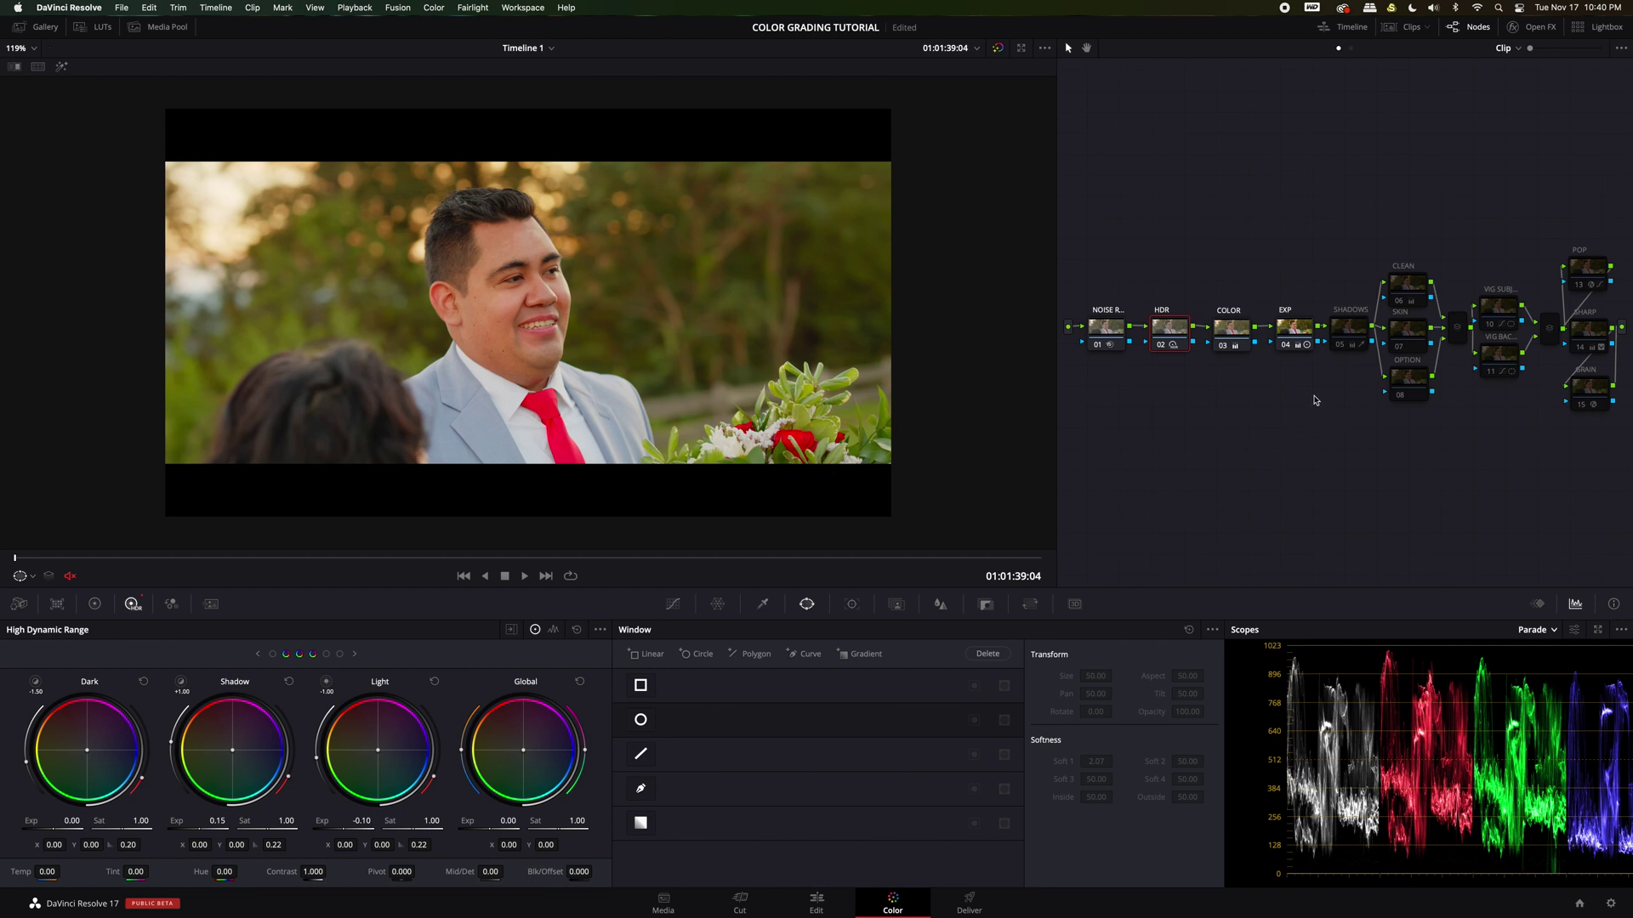
Step: Enable the SHADOWS node and apply the Chroma Dark color preset
{"action": "left_click", "coordinate": [1349, 335]}
{"action": "key", "text": "super+d"}
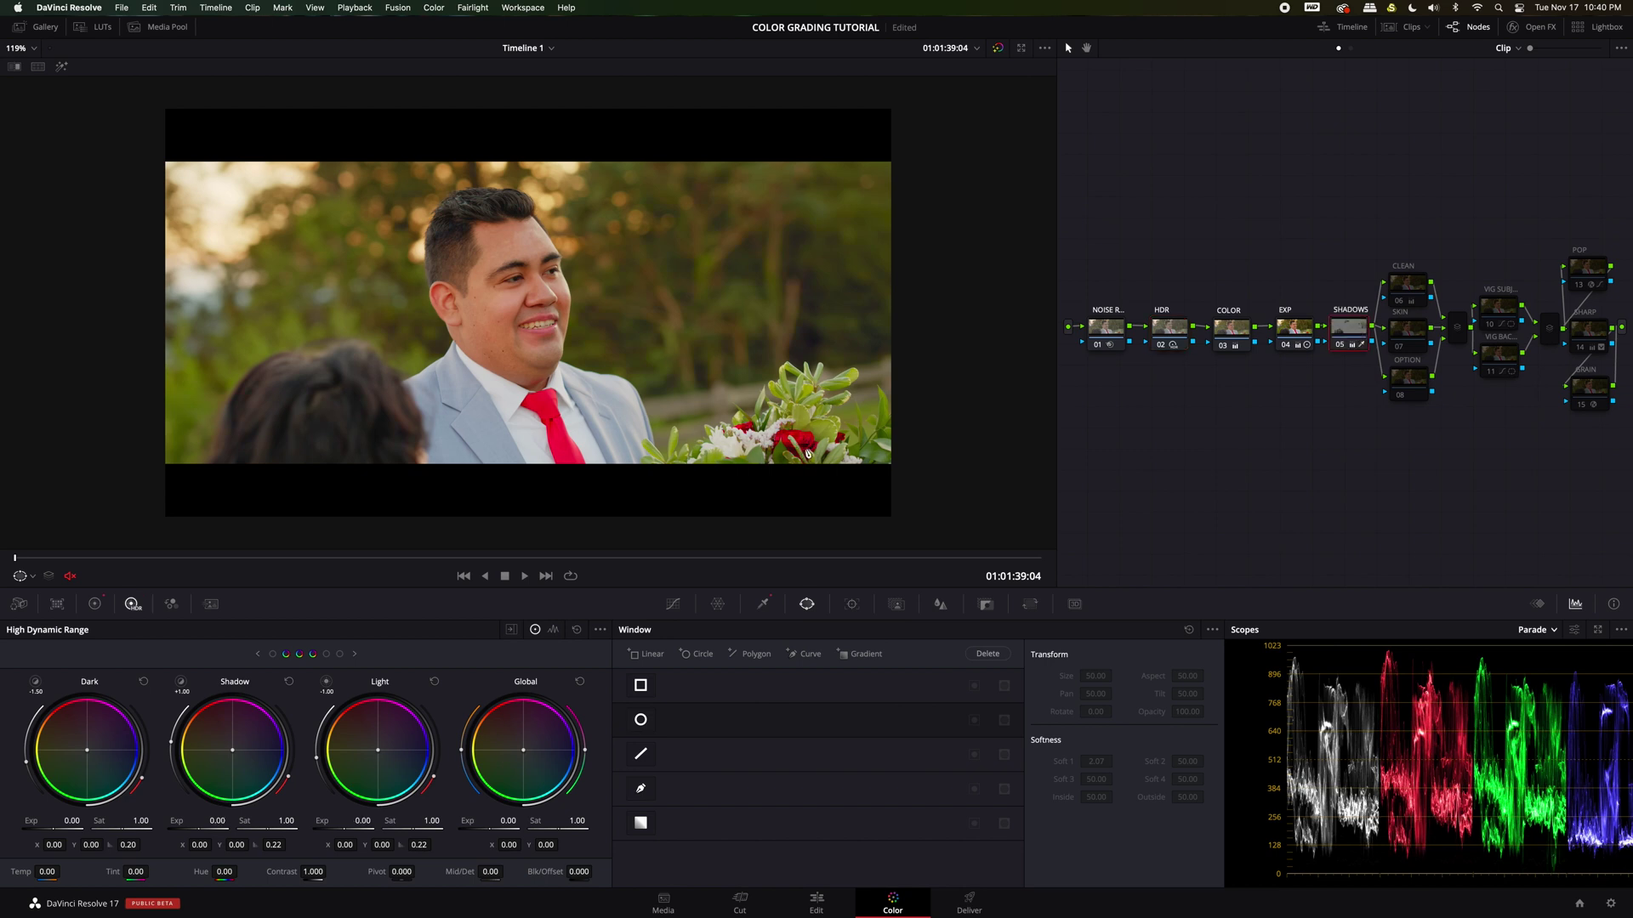
{"action": "left_click", "coordinate": [434, 8]}
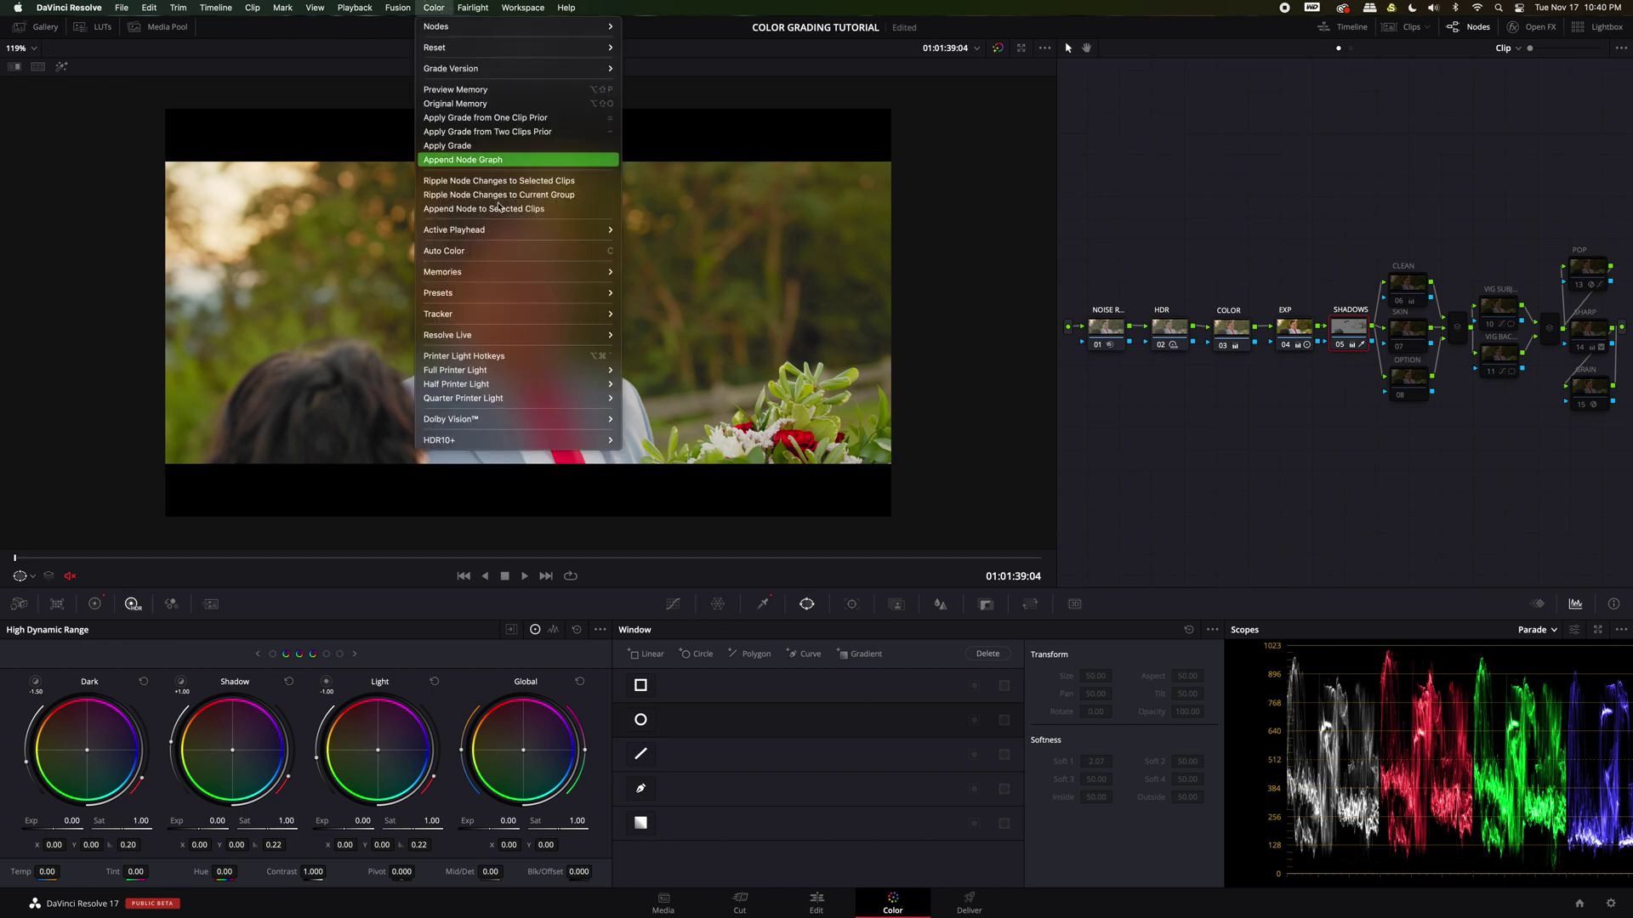
{"action": "mouse_move", "coordinate": [536, 293]}
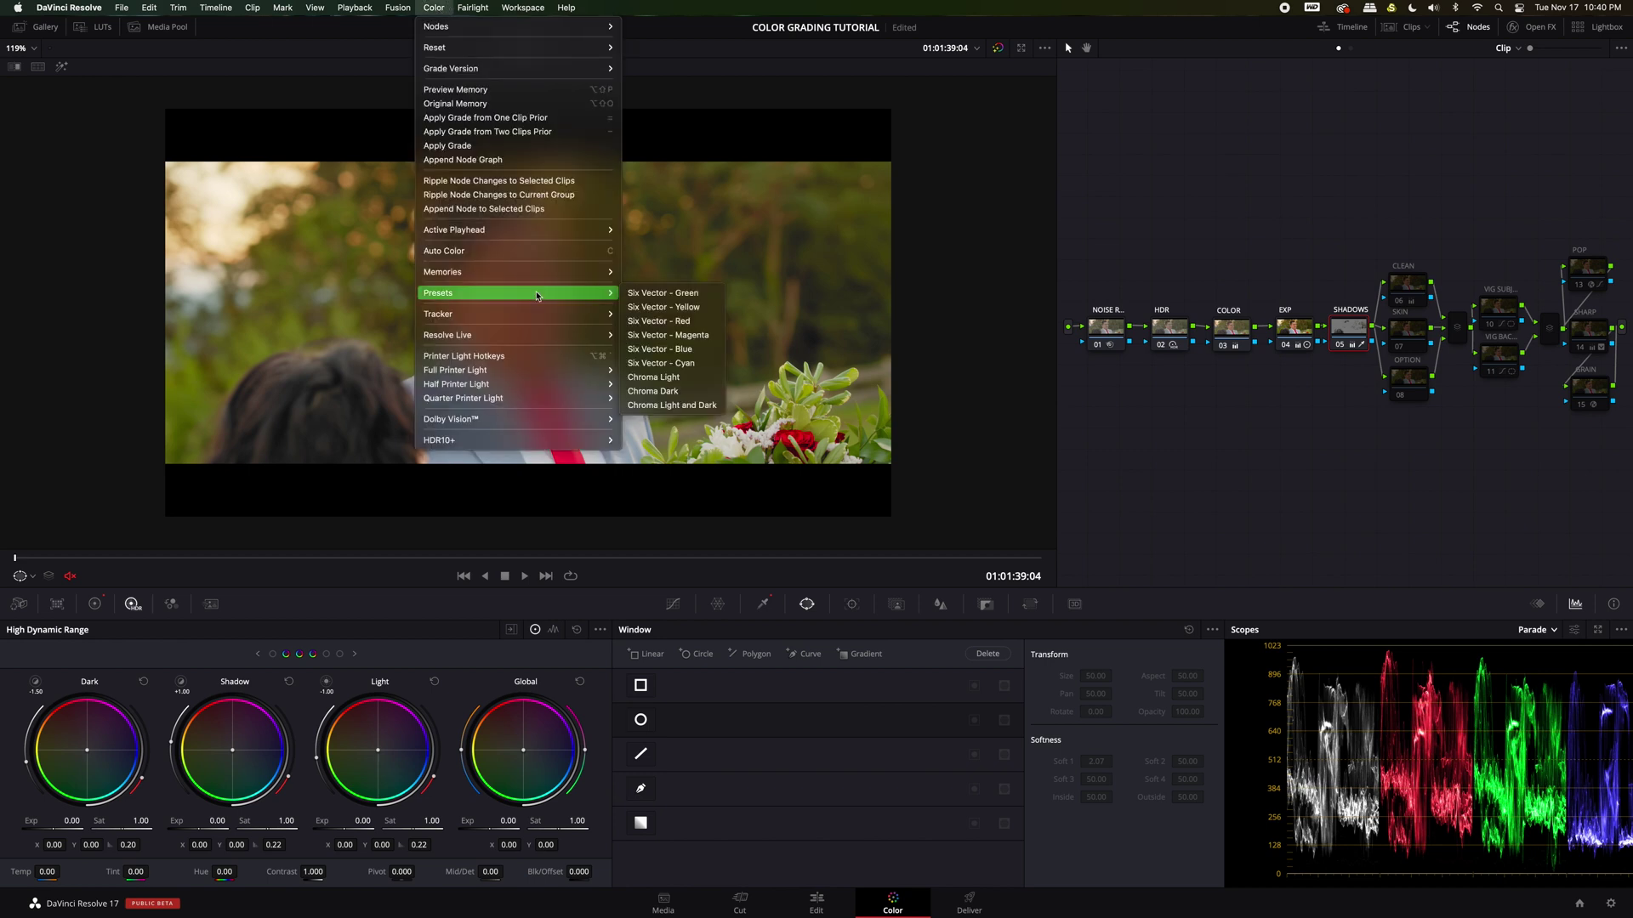
{"action": "left_click", "coordinate": [699, 392]}
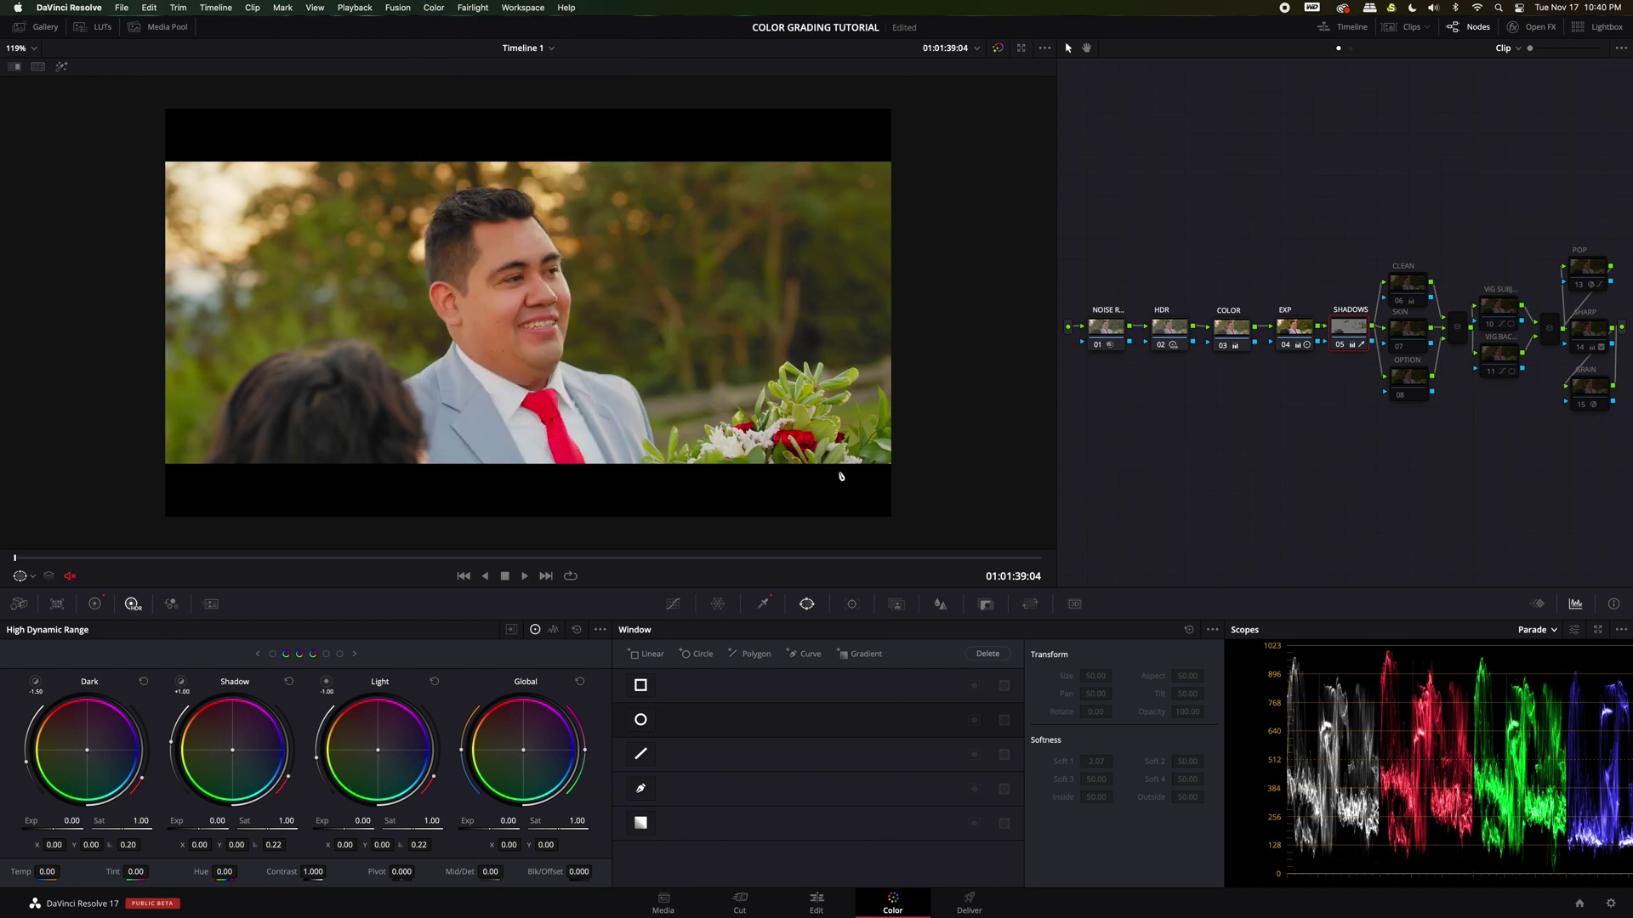
Step: Examine the SHADOWS node's qualifier, highlighted selection, Magic Mask and key settings, and return to the qualifier
{"action": "left_click", "coordinate": [763, 604]}
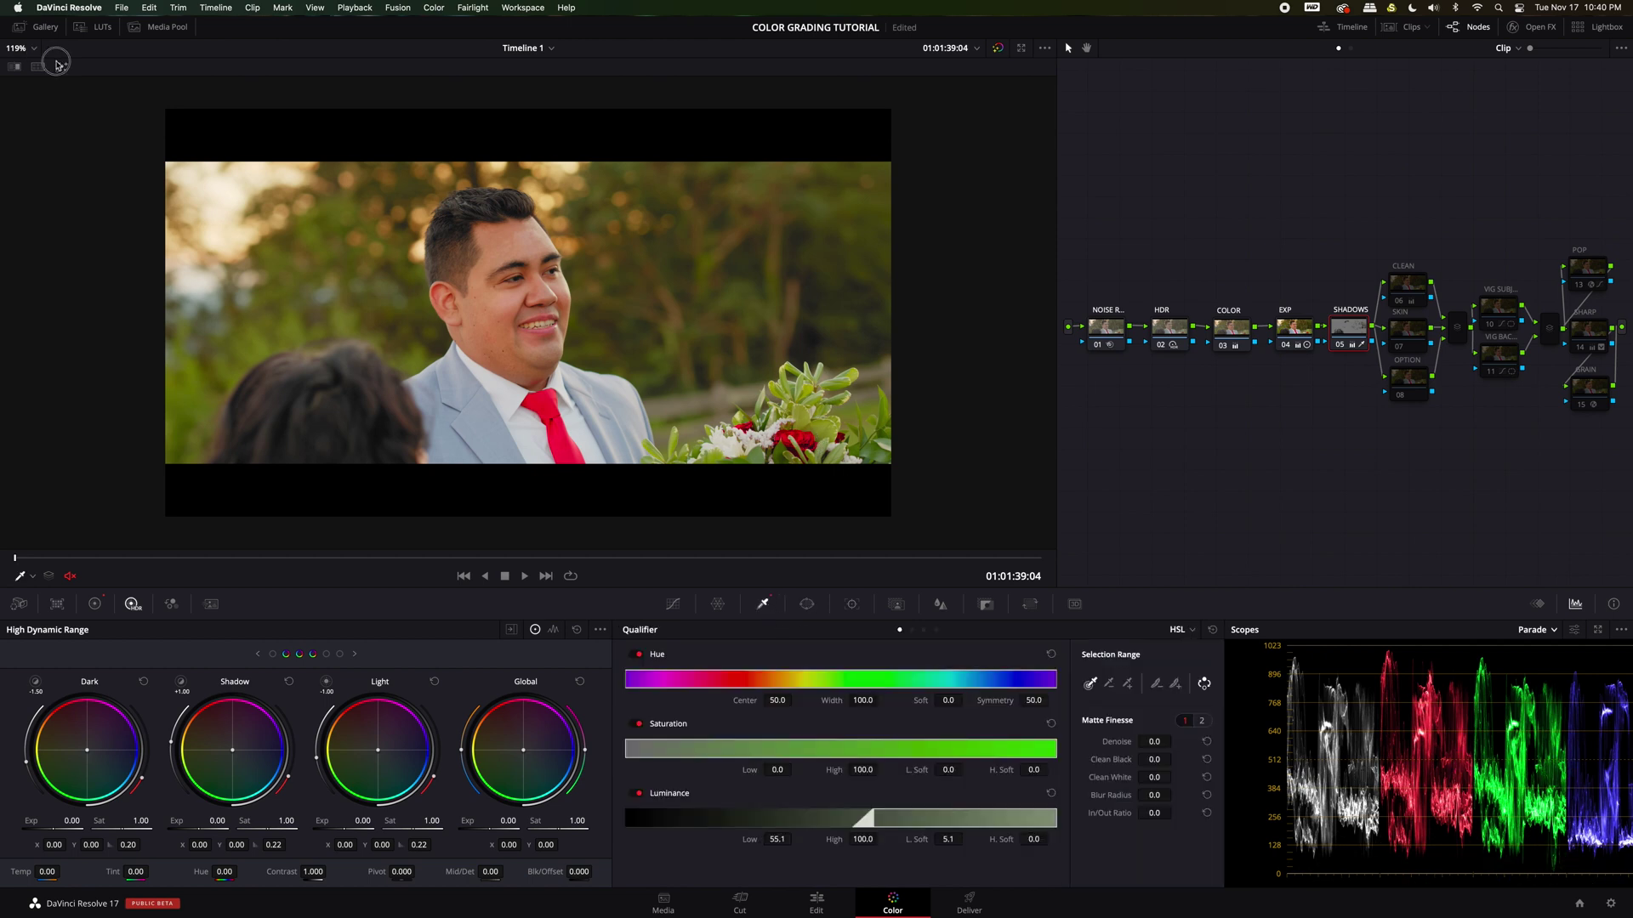
{"action": "left_click", "coordinate": [61, 67]}
{"action": "left_click", "coordinate": [62, 67]}
{"action": "left_click", "coordinate": [898, 605]}
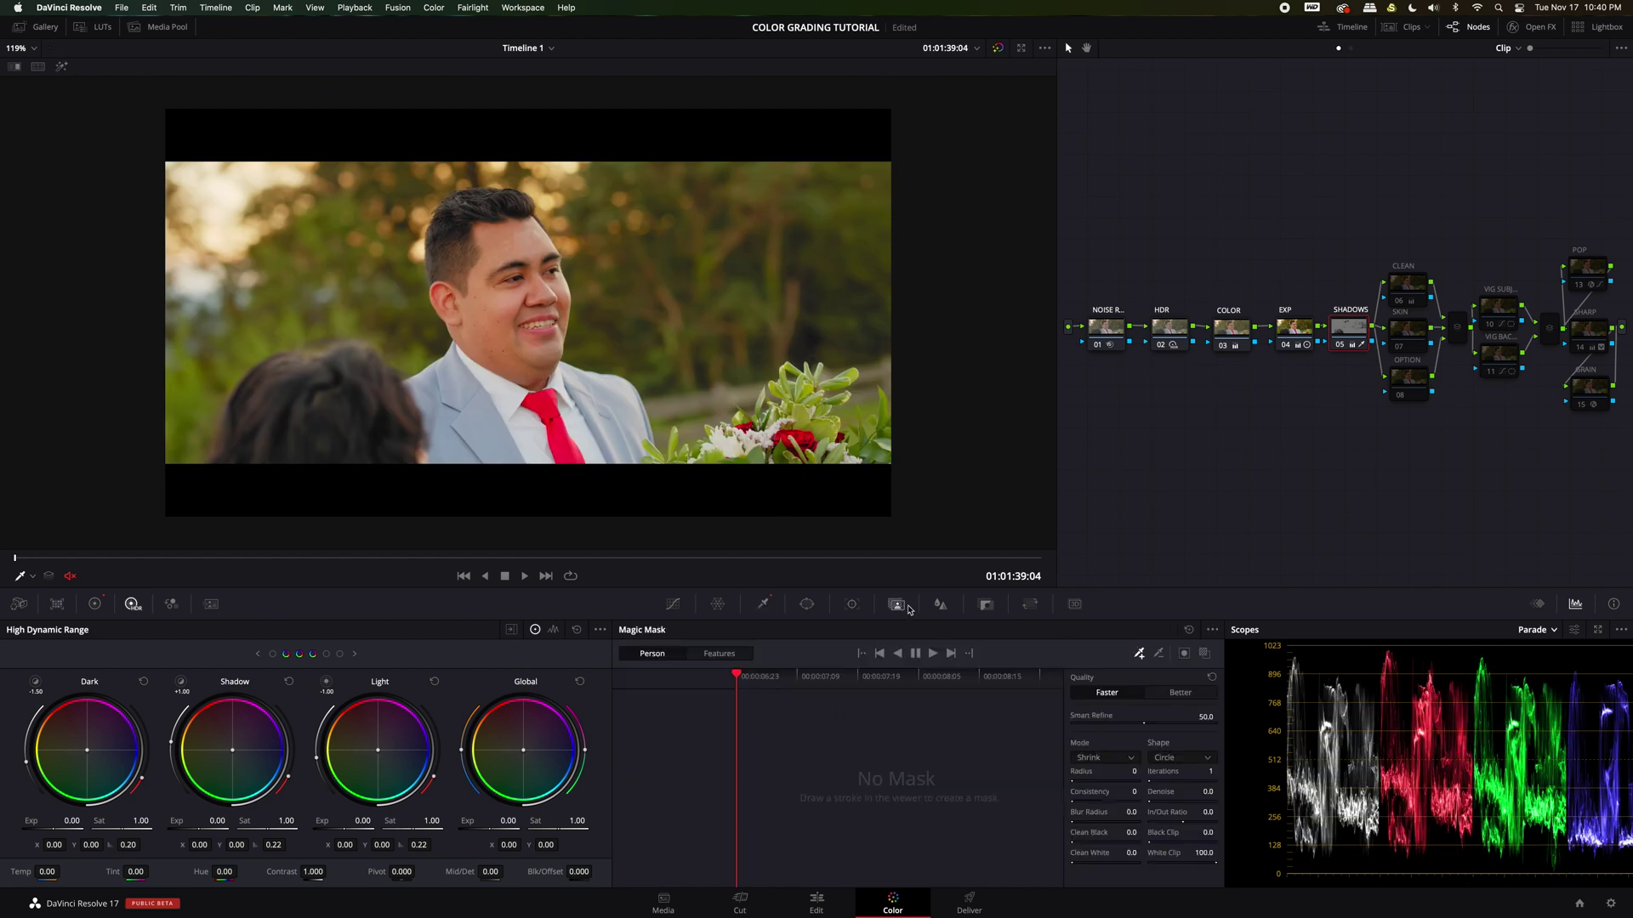
{"action": "left_click", "coordinate": [986, 606]}
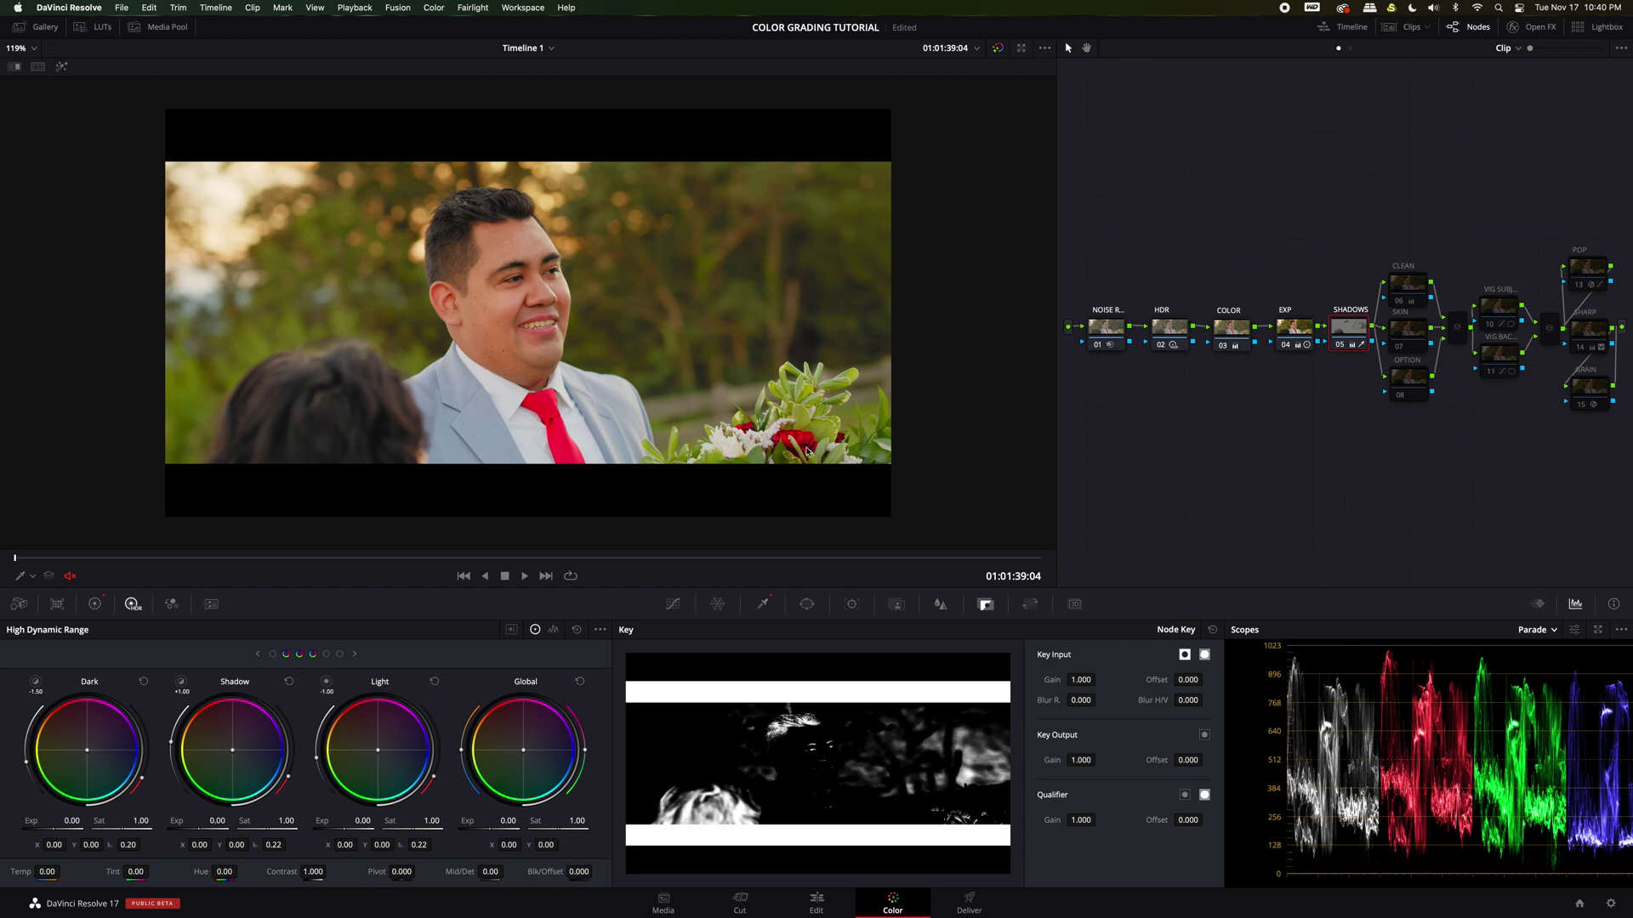
{"action": "left_click", "coordinate": [763, 604]}
Step: Reapply the Chroma Dark color preset to the SHADOWS node and show its primary color wheels
{"action": "left_click", "coordinate": [433, 8]}
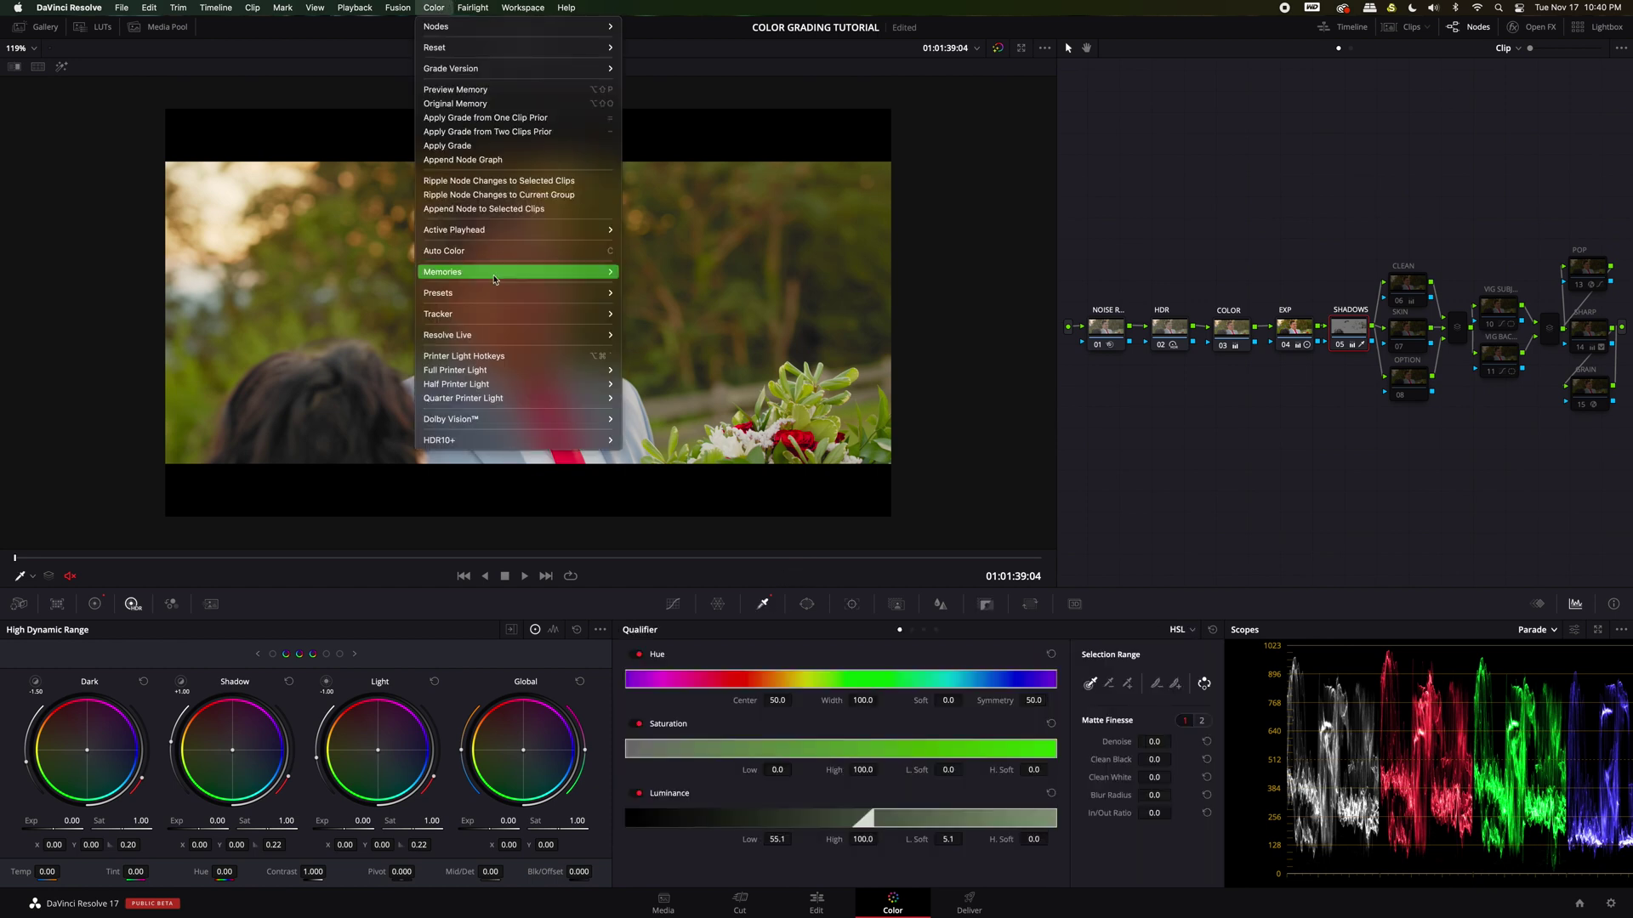
{"action": "mouse_move", "coordinate": [510, 293]}
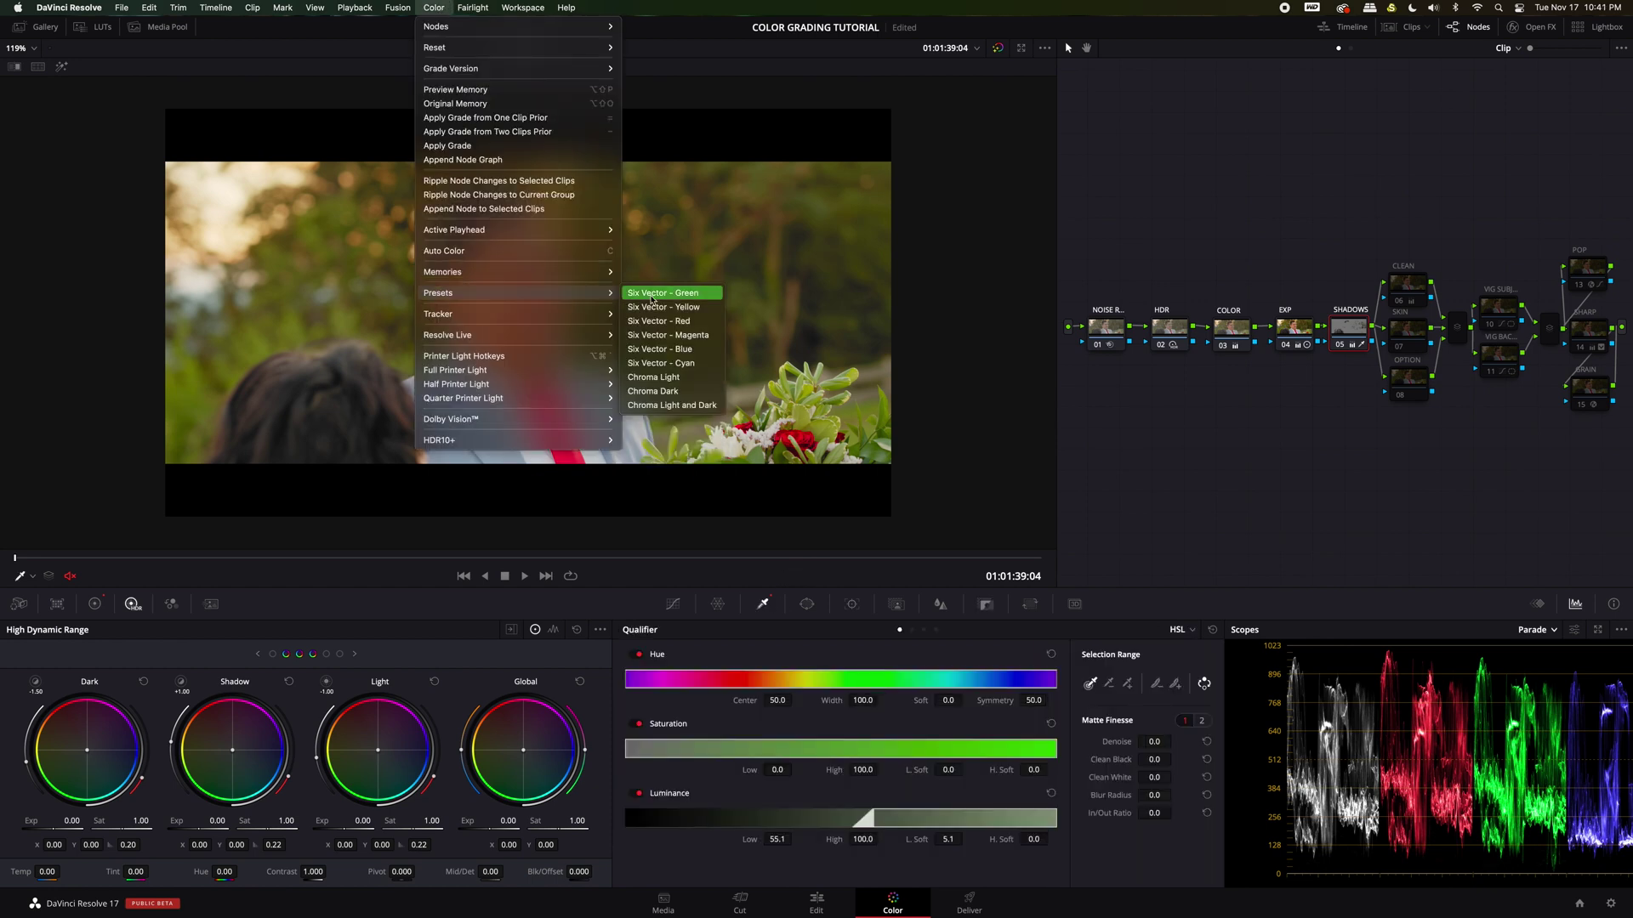
{"action": "left_click", "coordinate": [682, 392]}
{"action": "left_click", "coordinate": [95, 604]}
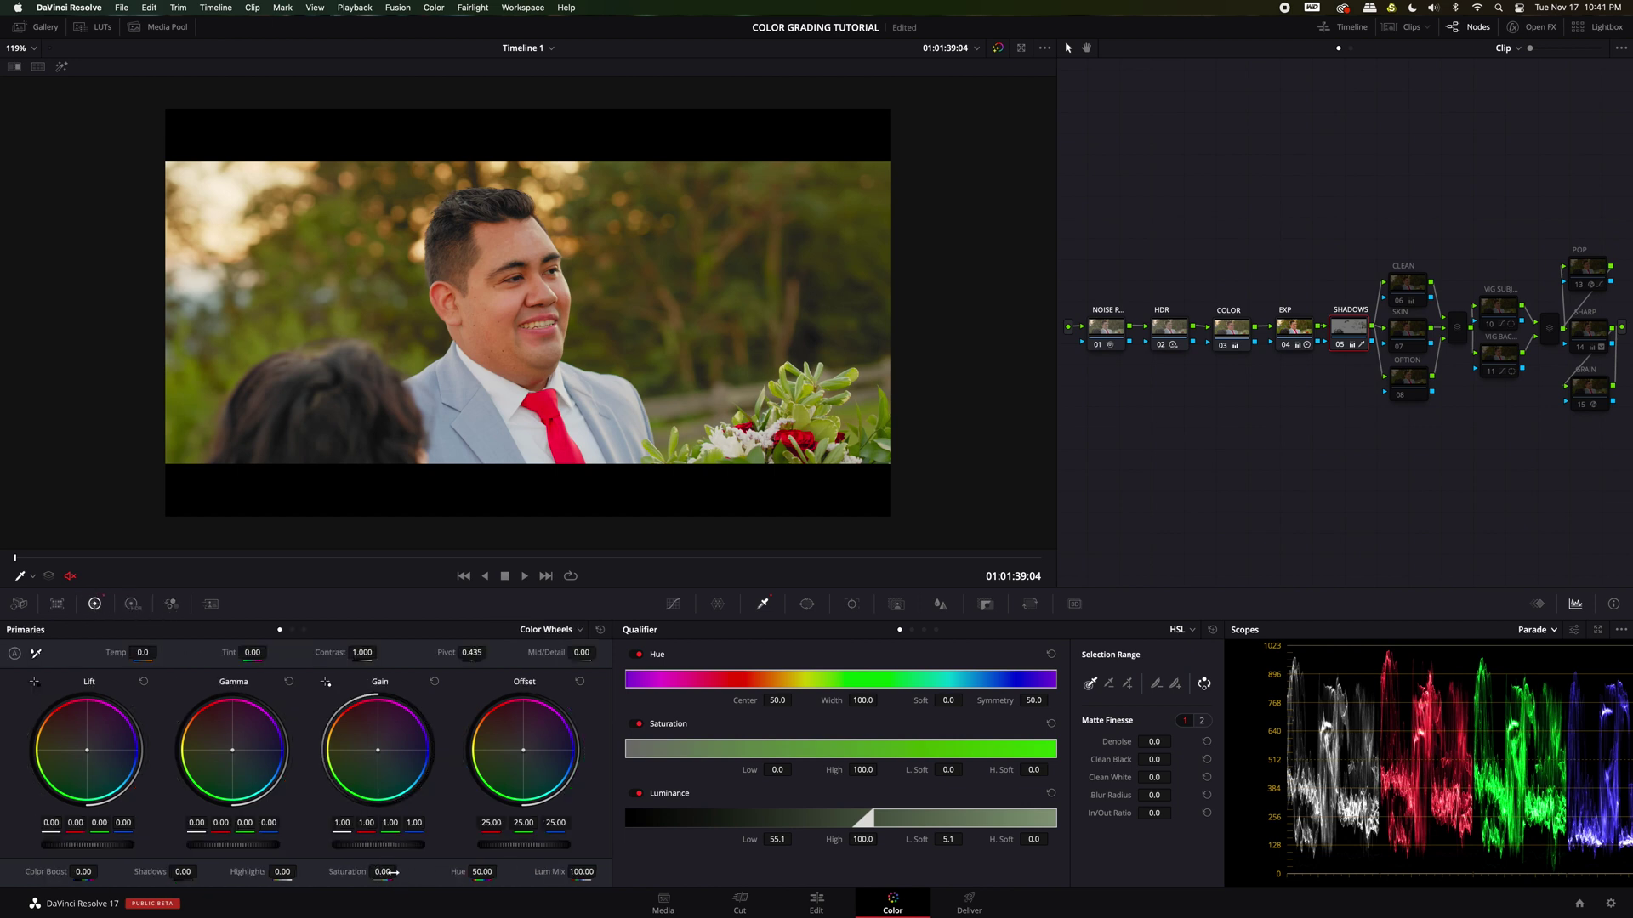
Step: Toggle the SHADOWS node off and on to compare the image with and without it
{"action": "left_click", "coordinate": [1336, 343]}
{"action": "left_click", "coordinate": [1337, 342]}
{"action": "left_click", "coordinate": [1337, 343]}
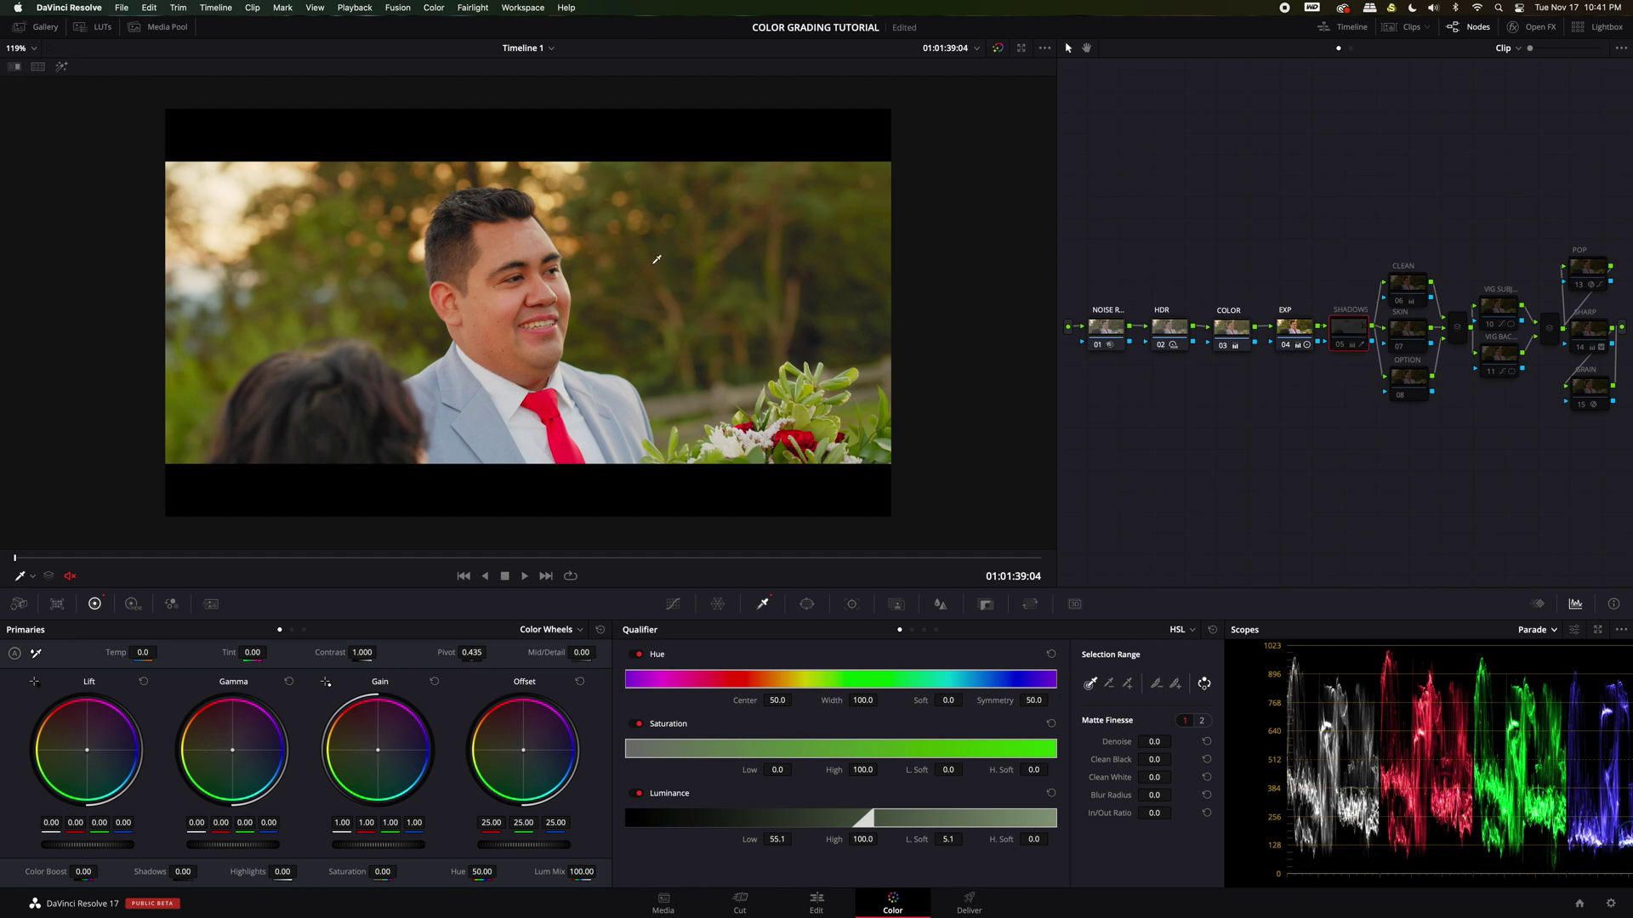
{"action": "key", "text": "ctrl+d"}
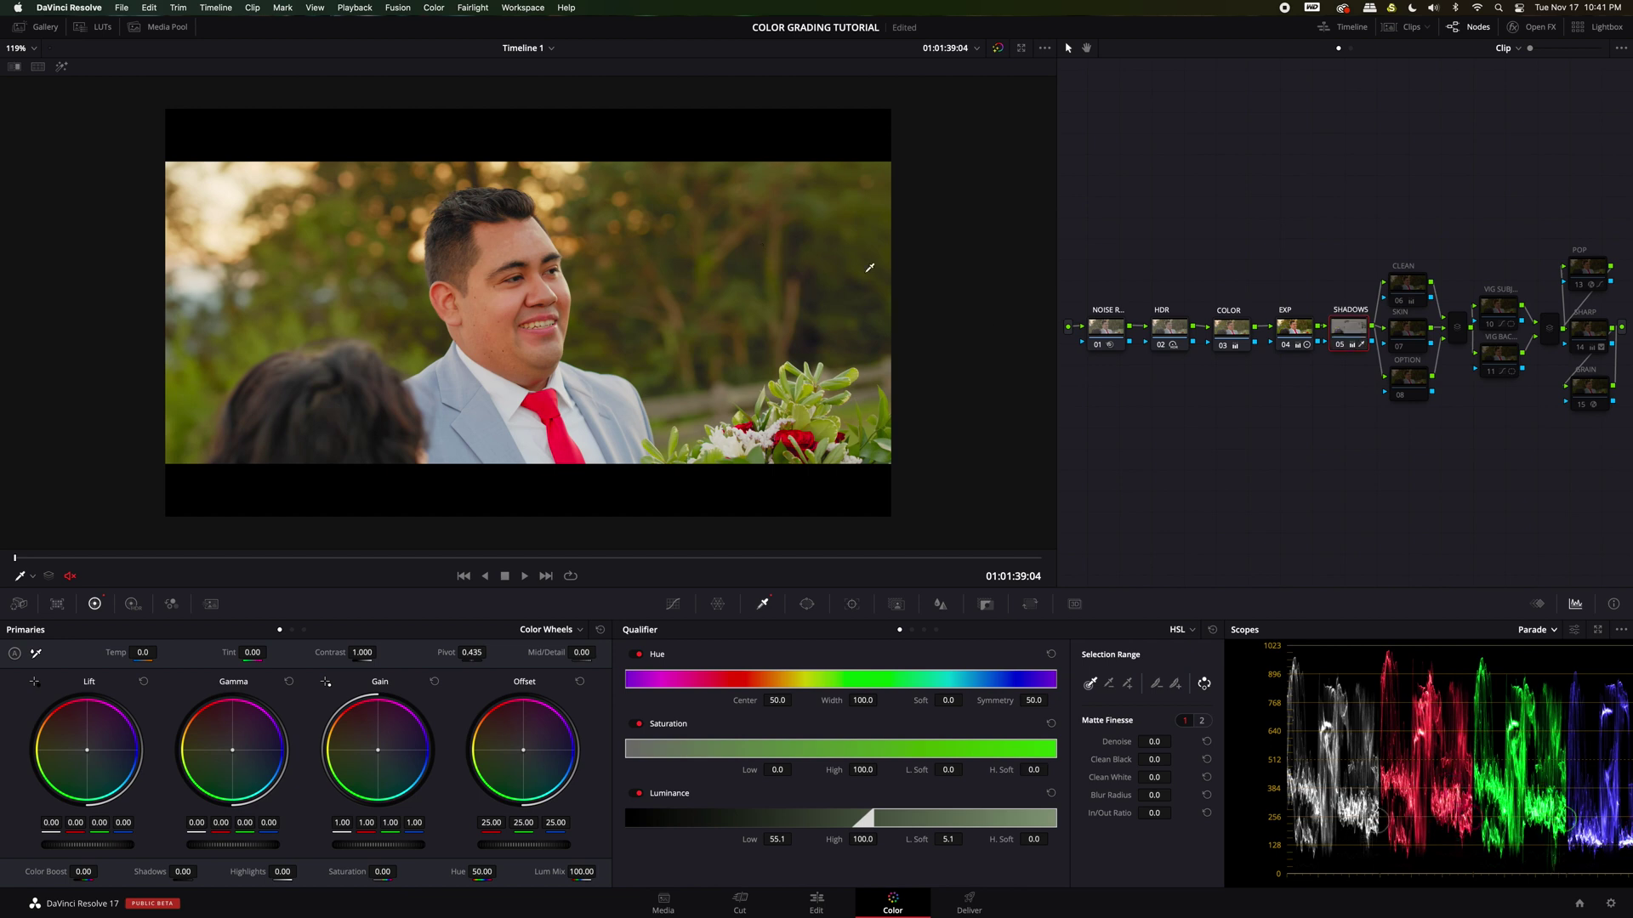
Step: Enable the CLEAN node, reset its gain and lower the overall gain to 0.97
{"action": "left_click", "coordinate": [1409, 287]}
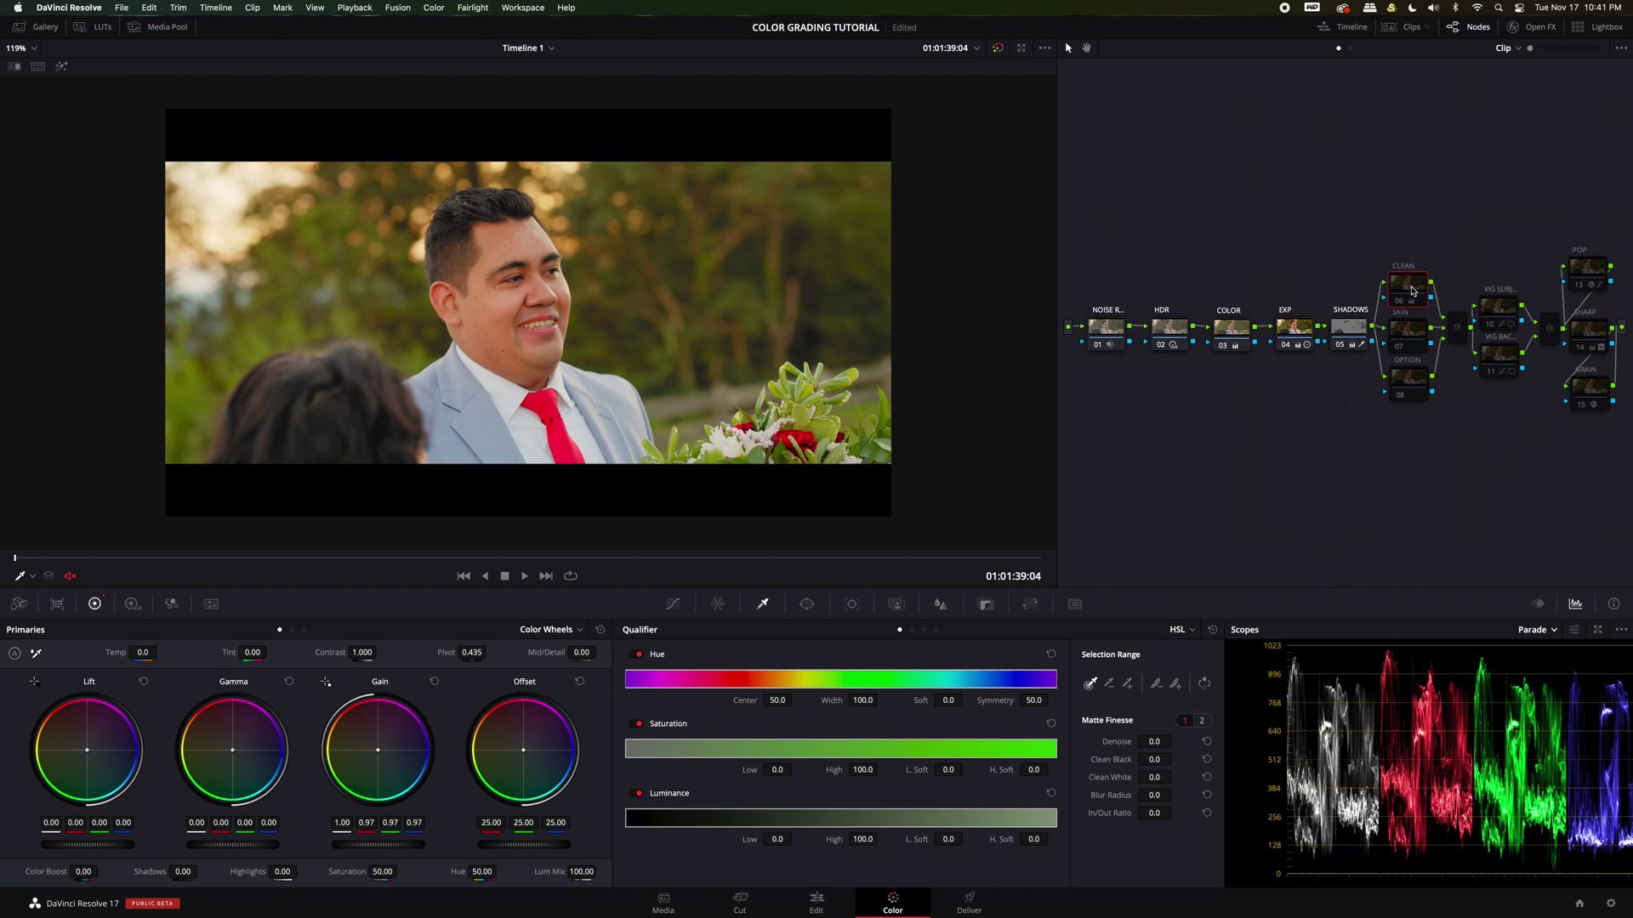
{"action": "key", "text": "ctrl+d"}
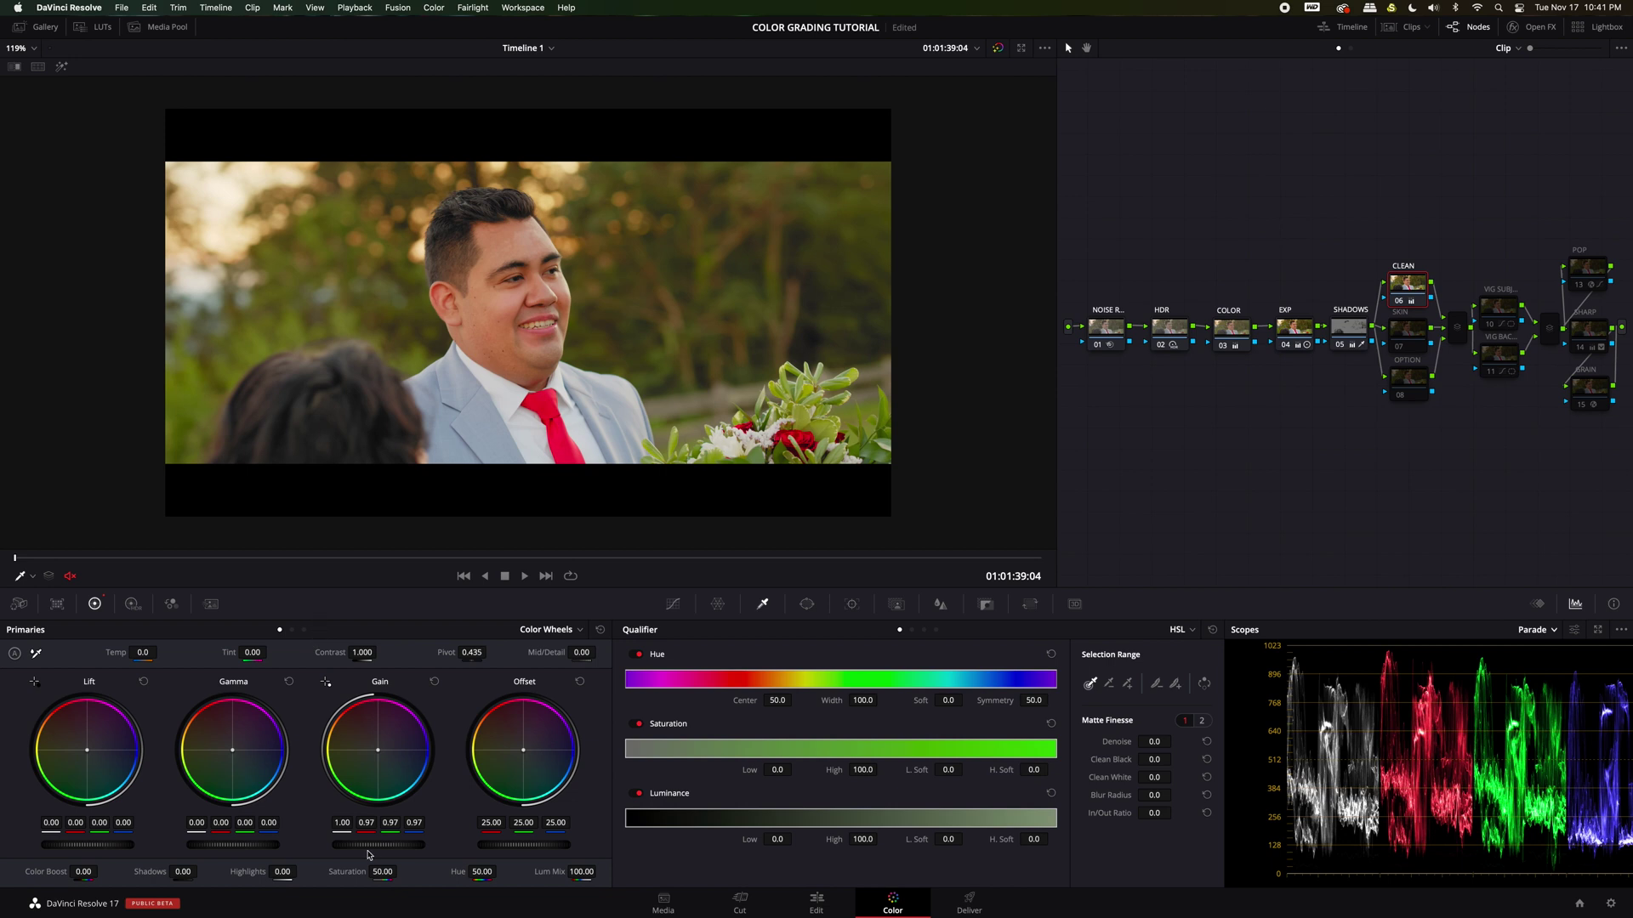
{"action": "left_click", "coordinate": [434, 683]}
{"action": "left_click_drag", "start_coordinate": [398, 852], "coordinate": [355, 847]}
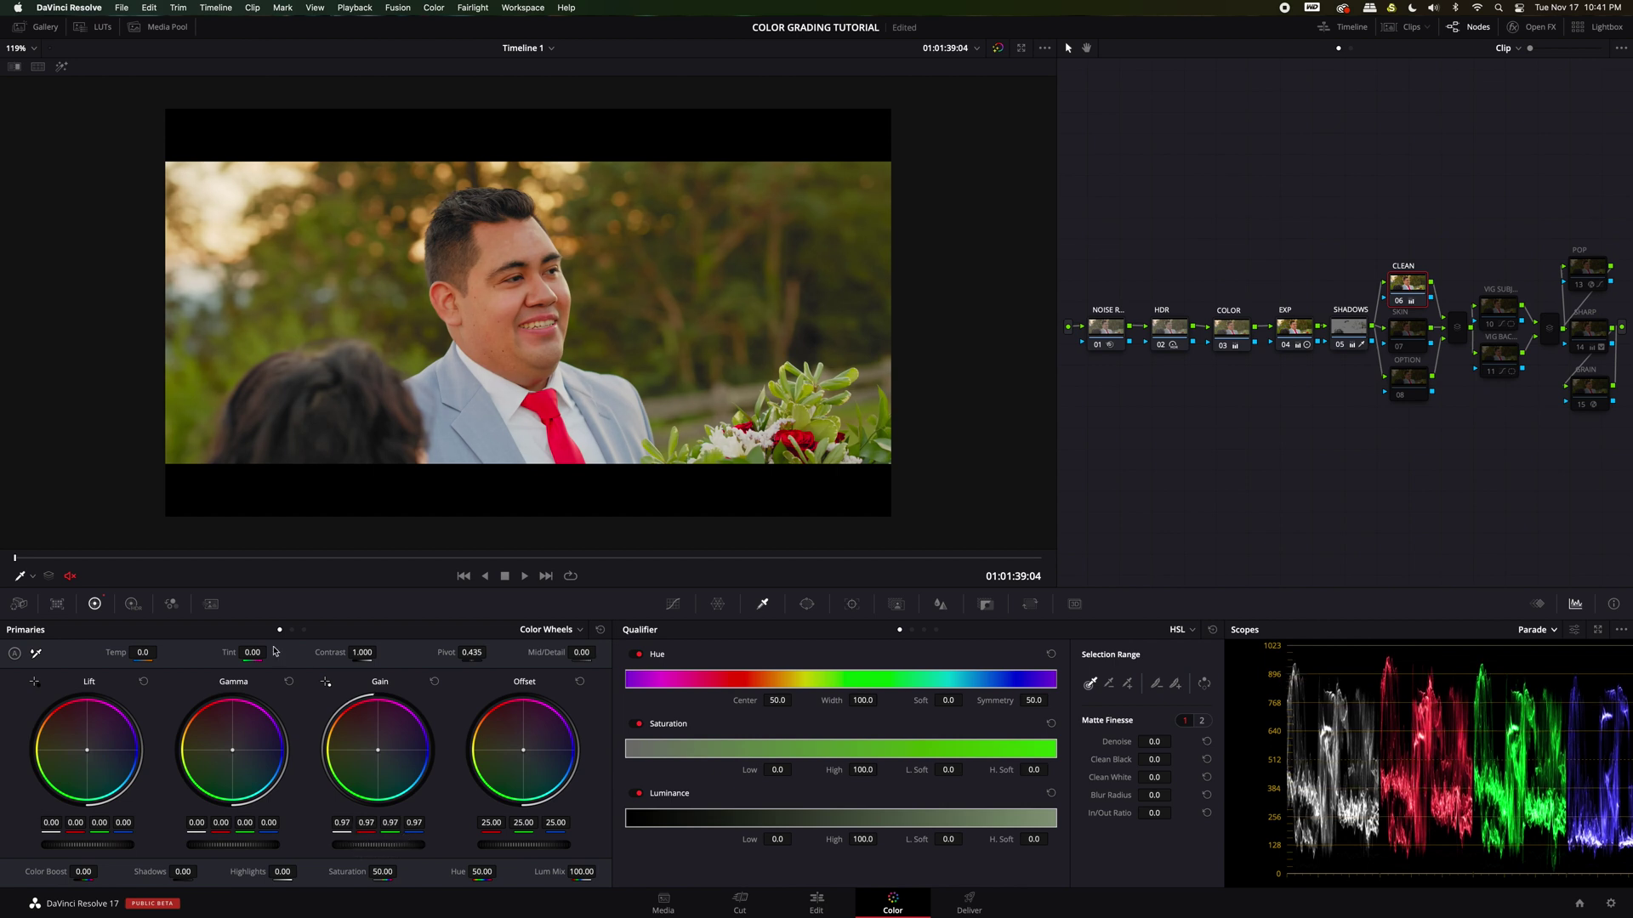
Step: Undo the last gain change on the CLEAN node and set gain to 1.00 for luminance and 0.98 for red, green and blue
{"action": "left_click", "coordinate": [293, 630]}
{"action": "key", "text": "ctrl+z"}
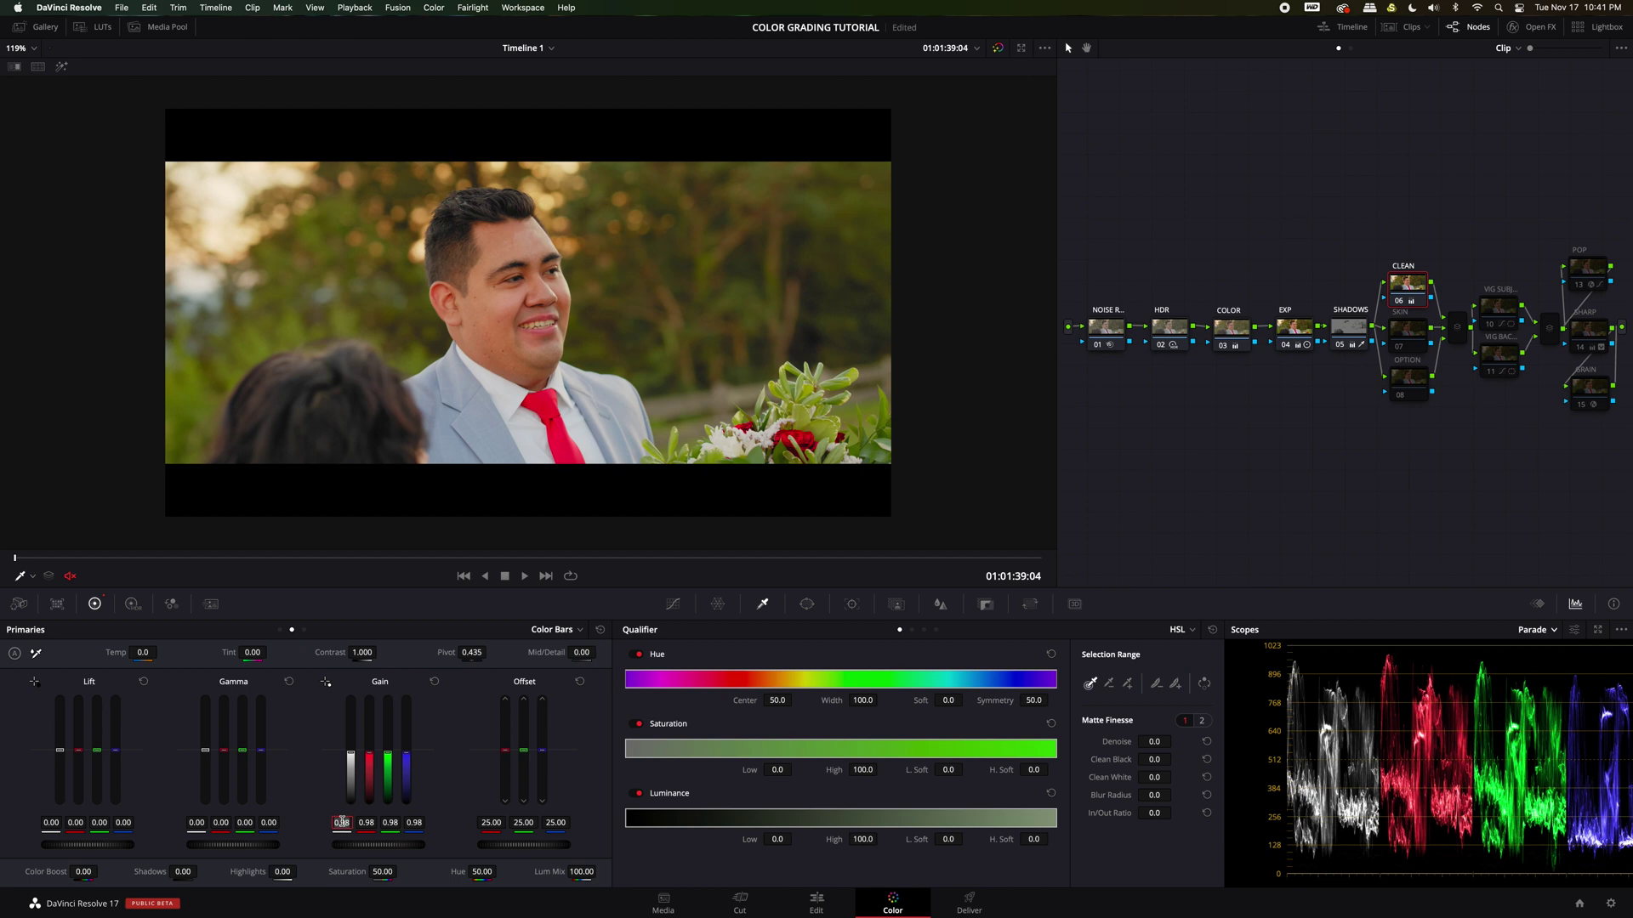
{"action": "left_click_drag", "start_coordinate": [341, 822], "coordinate": [362, 669]}
{"action": "left_click", "coordinate": [279, 630]}
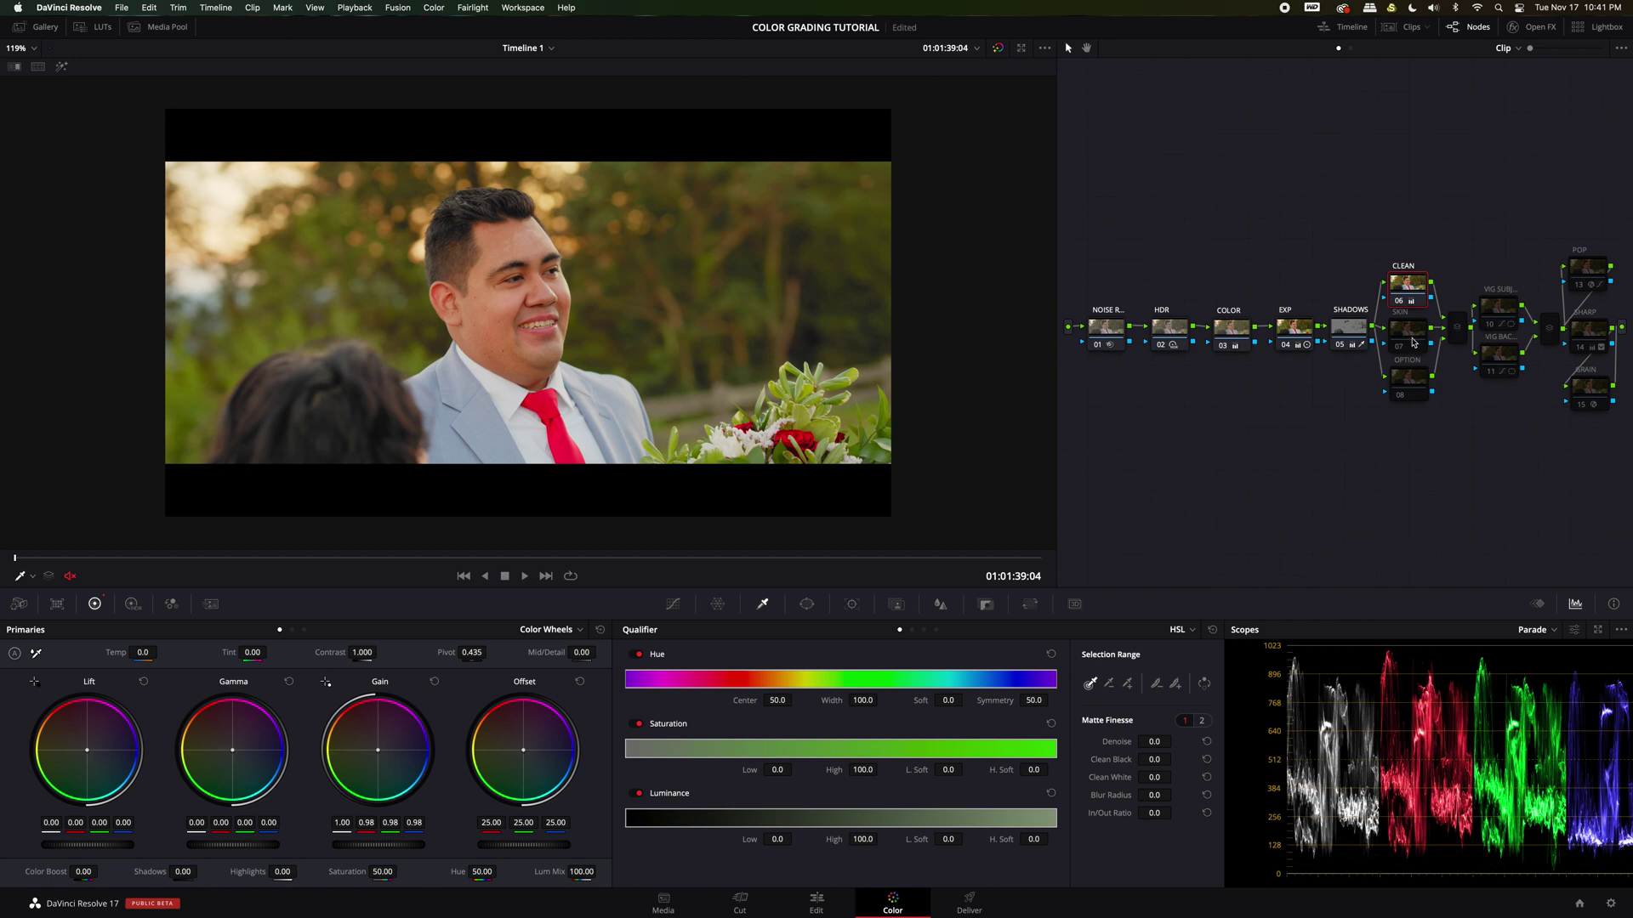
Step: Enable the SKIN node and sample the man's facial skin with the qualifier
{"action": "left_click", "coordinate": [1458, 332]}
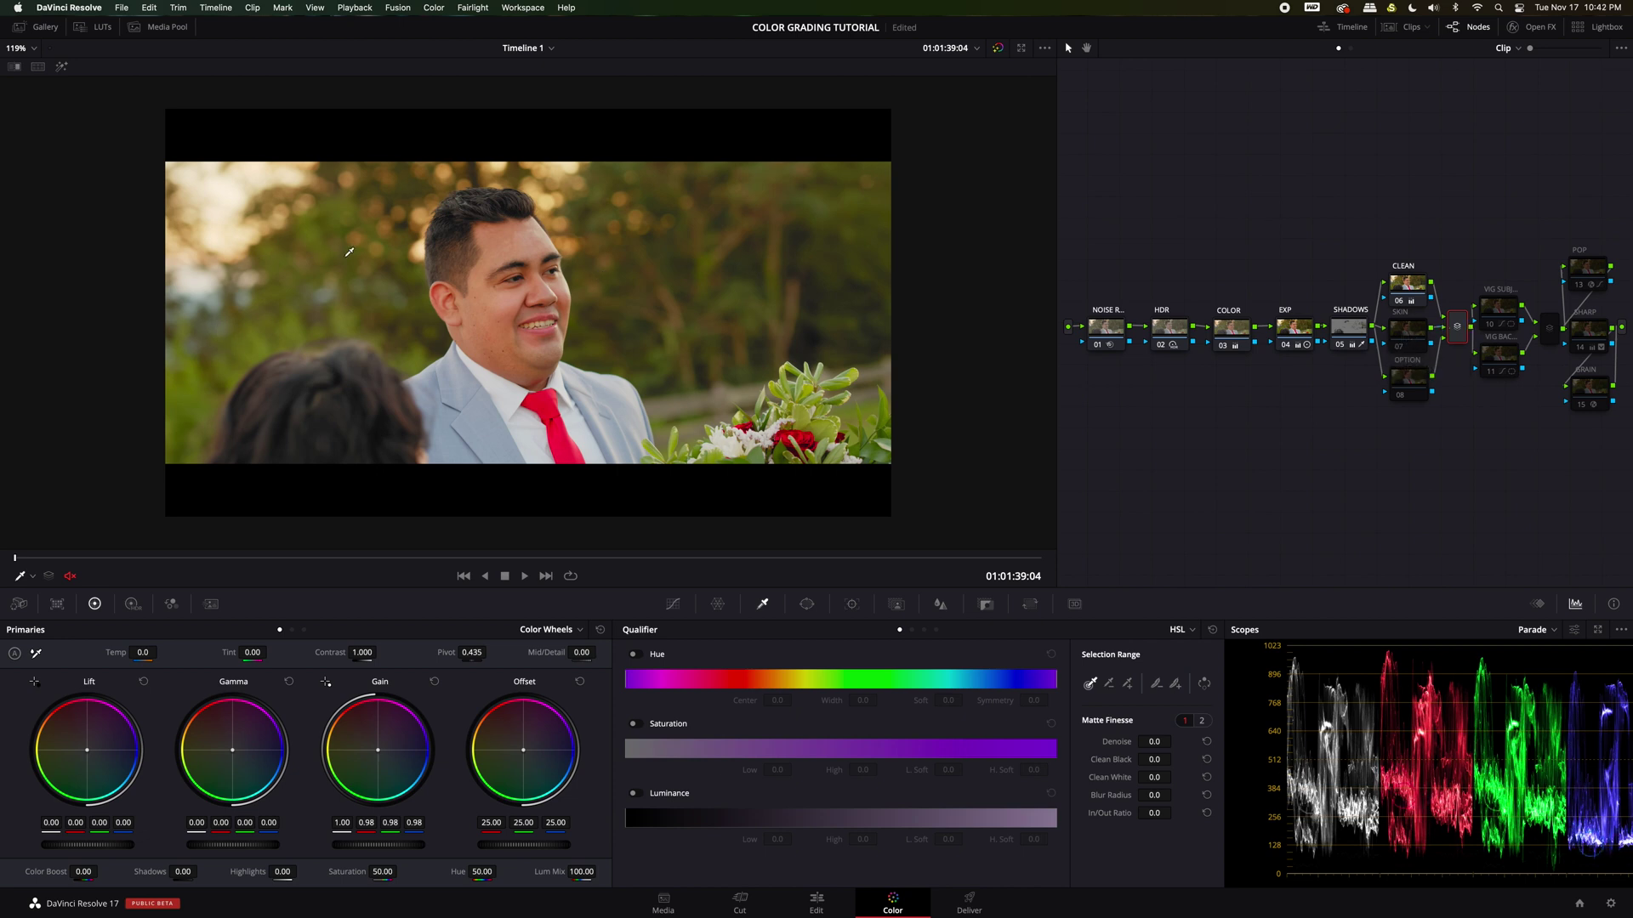
{"action": "left_click", "coordinate": [1415, 341]}
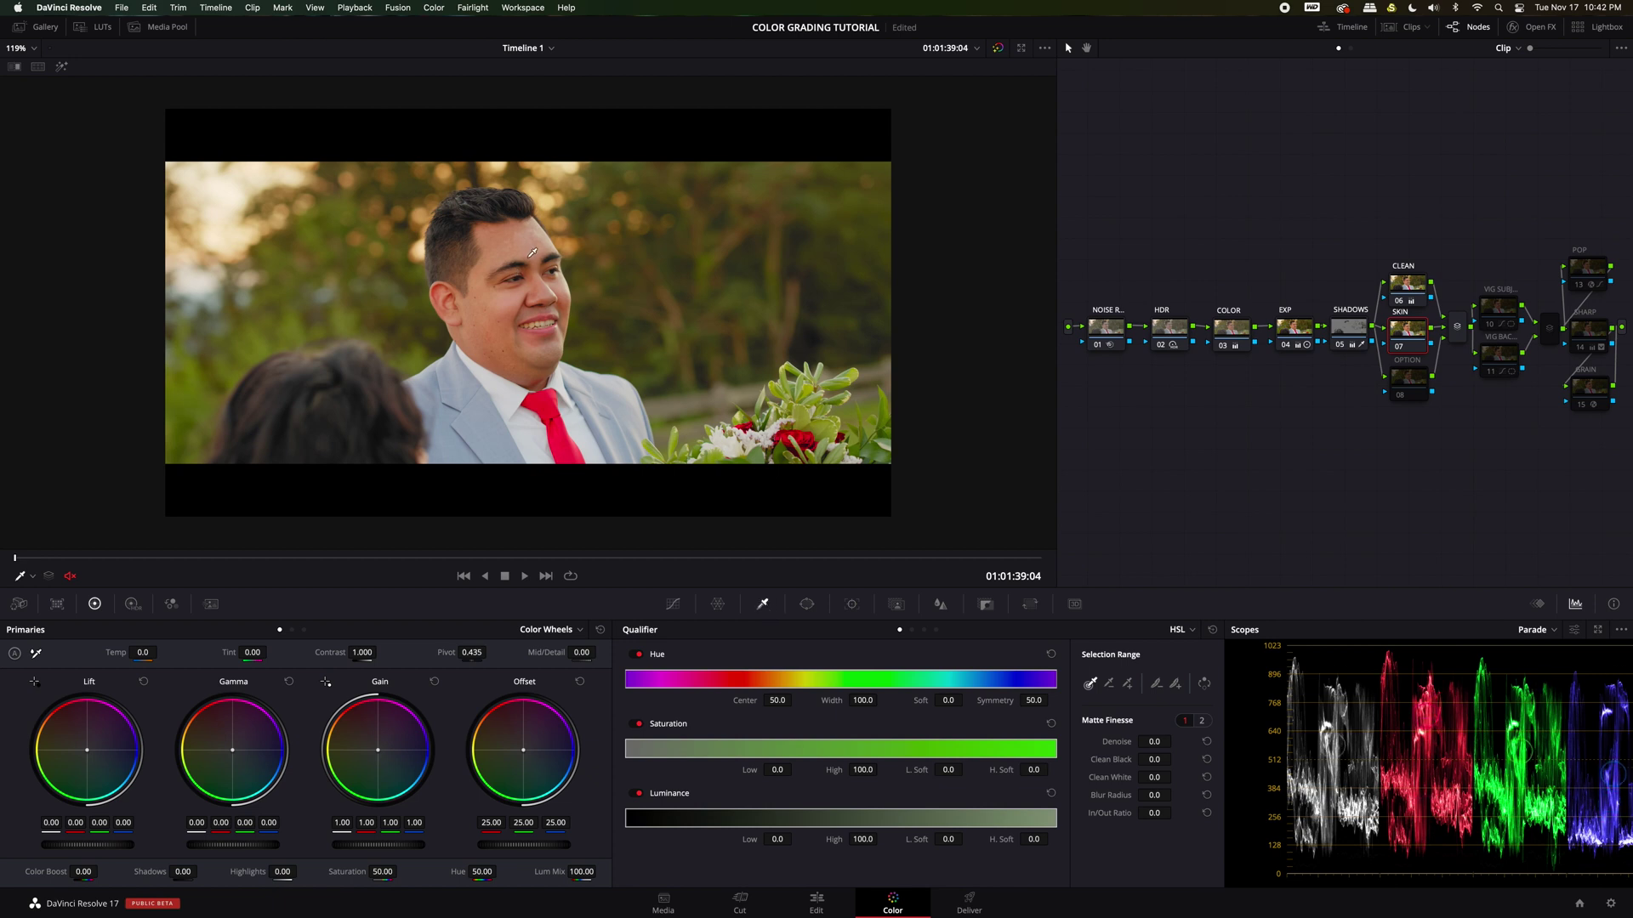
{"action": "left_click", "coordinate": [497, 253]}
{"action": "left_click_drag", "start_coordinate": [498, 311], "coordinate": [494, 345]}
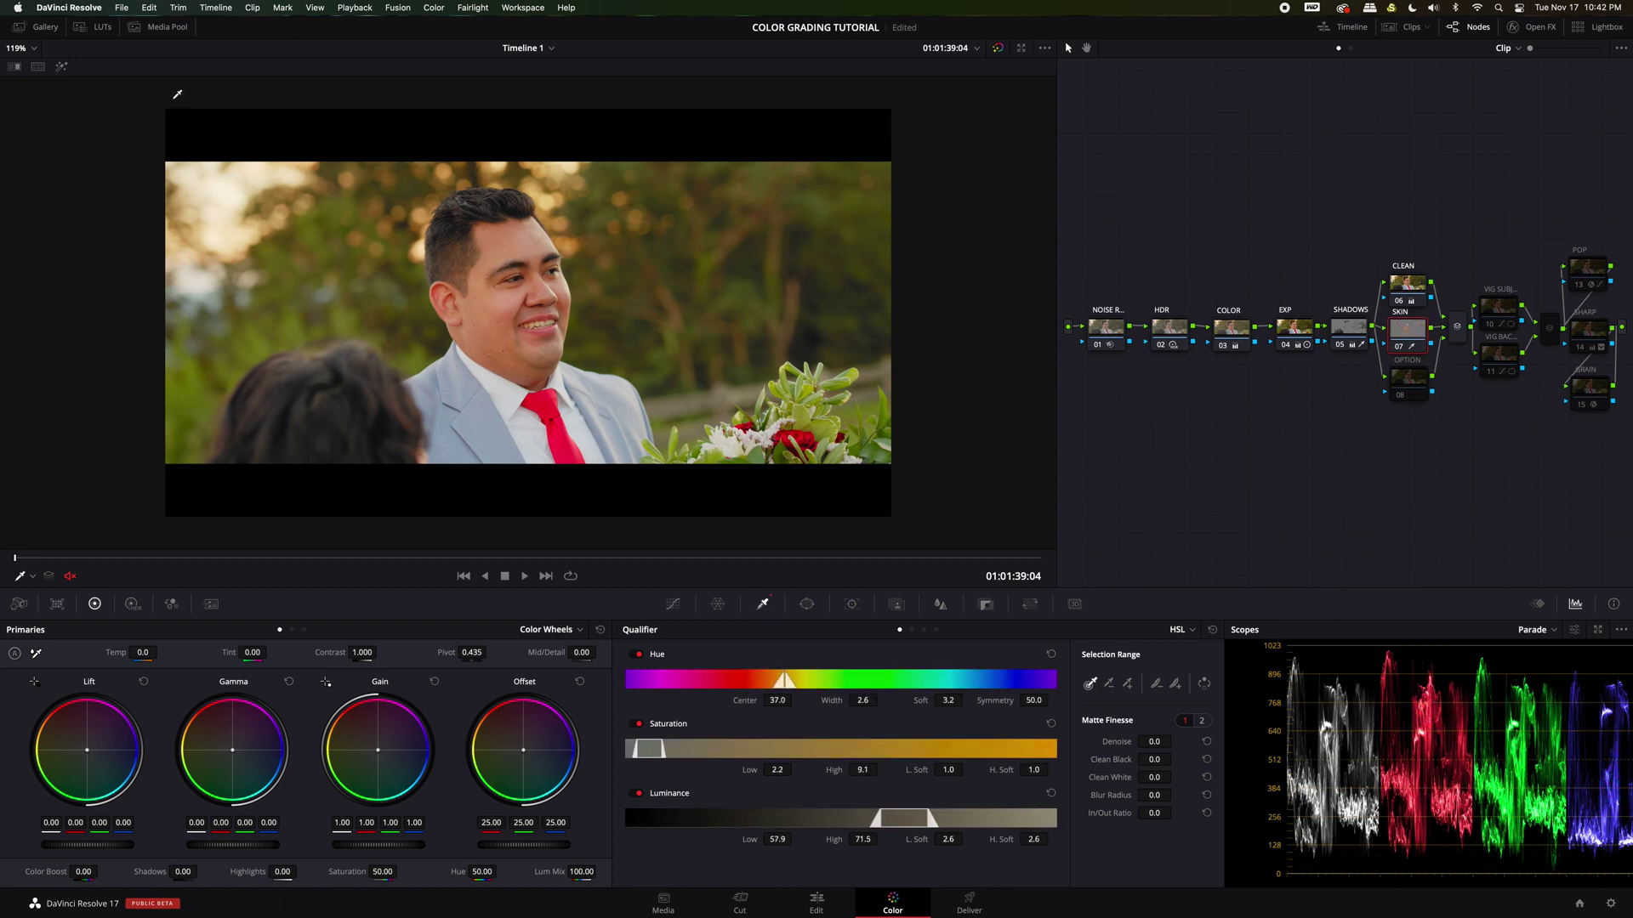
Step: Highlight the SKIN node's selection in the viewer and resample a wider range of skin tones across the face
{"action": "left_click", "coordinate": [61, 67]}
{"action": "left_click", "coordinate": [485, 295]}
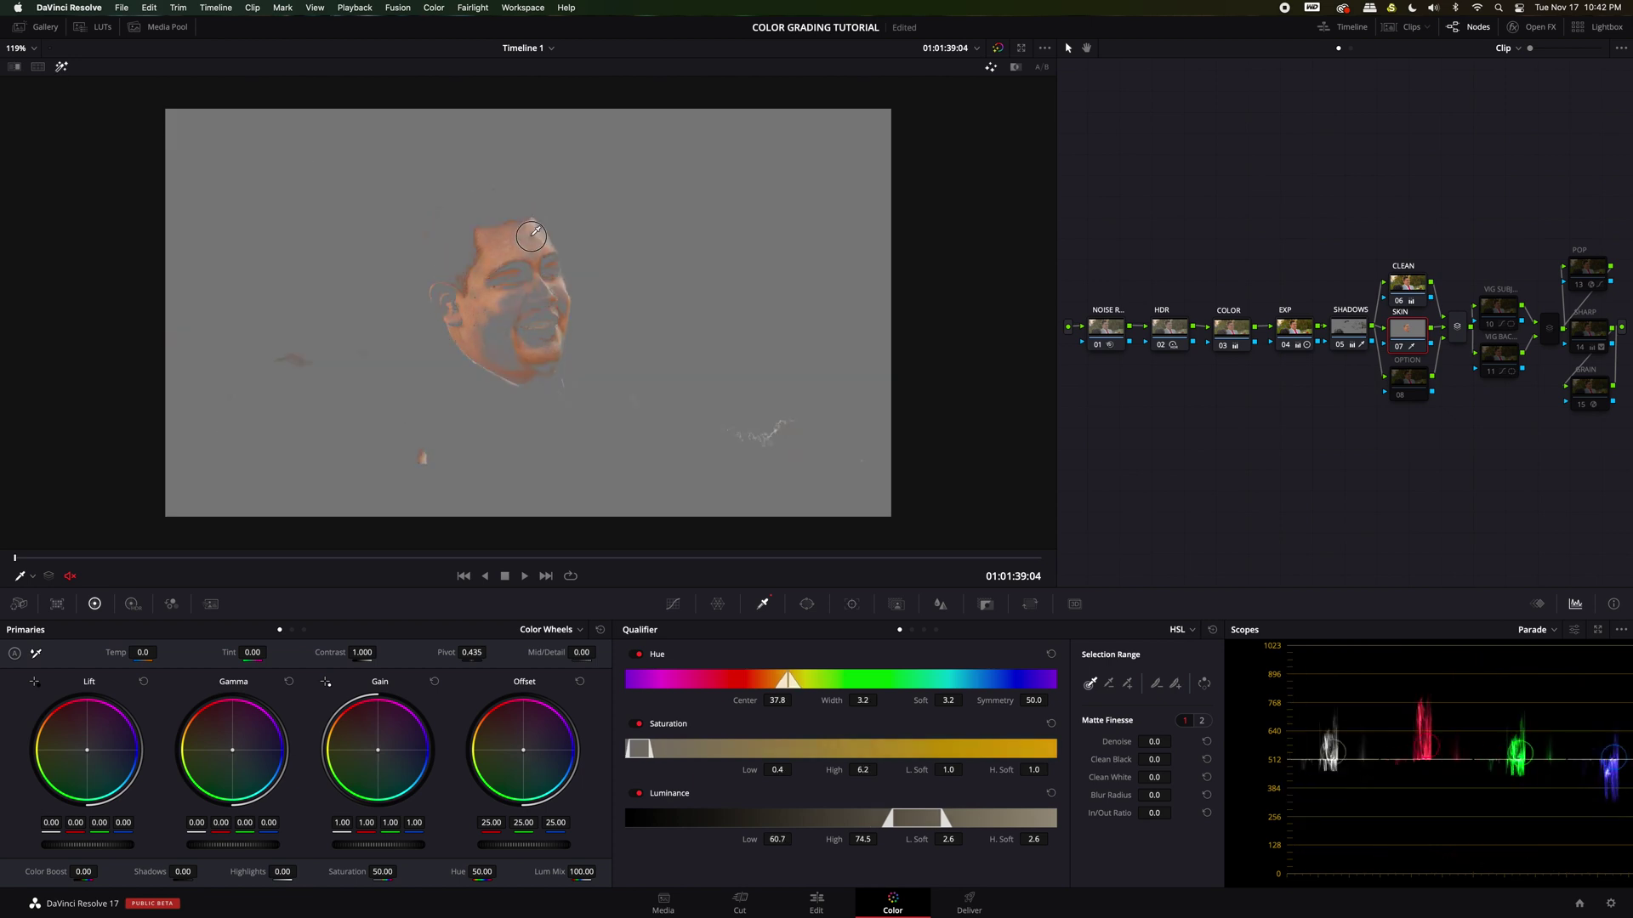
{"action": "left_click_drag", "start_coordinate": [487, 292], "coordinate": [544, 365]}
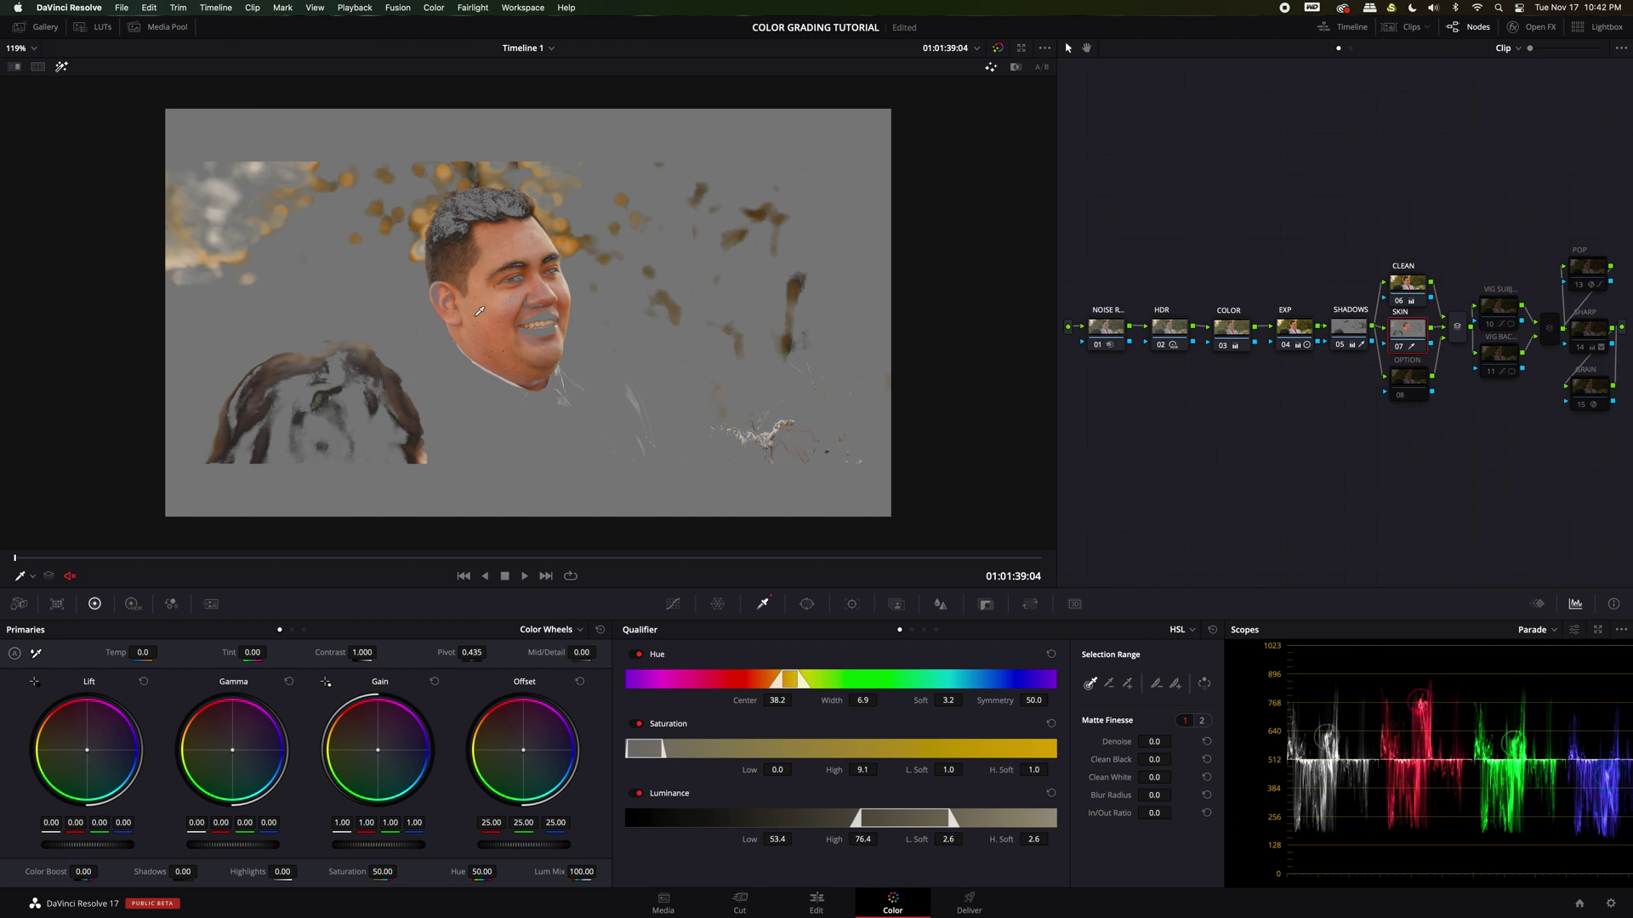
Step: Refine the skin key with hue width 9.8, denoise 6.6, clean black 24.1, clean white 6.4, blur radius 62.7 and luminance softness 9.0 low, 10.0 high
{"action": "left_click_drag", "start_coordinate": [860, 700], "coordinate": [781, 693]}
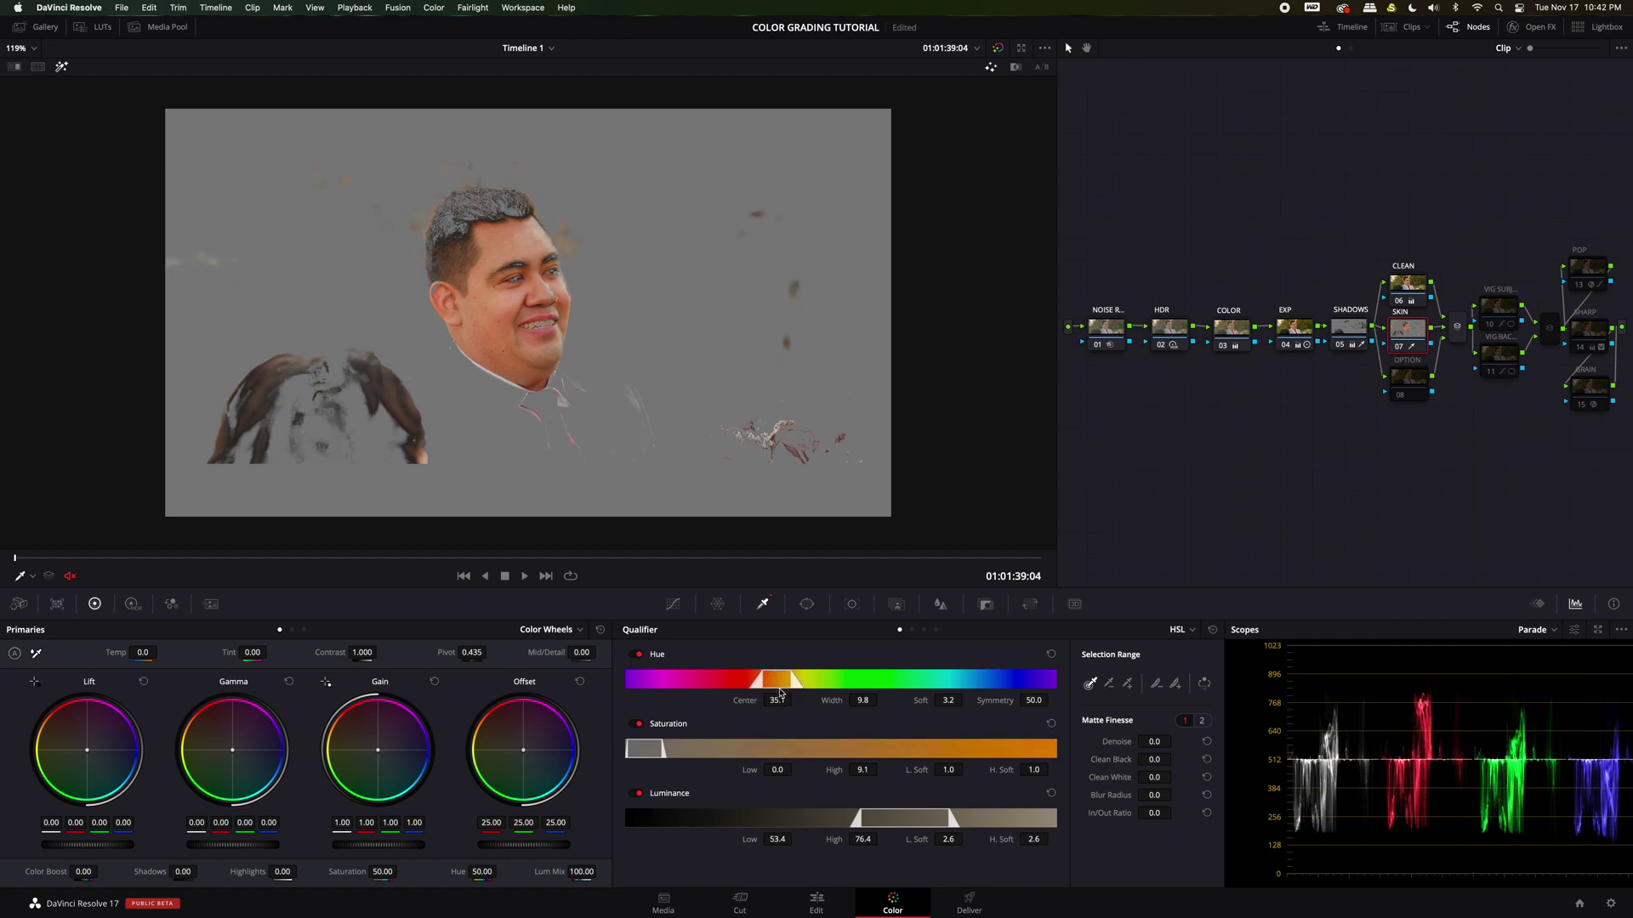
{"action": "left_click_drag", "start_coordinate": [1154, 795], "coordinate": [1164, 743]}
{"action": "left_click_drag", "start_coordinate": [948, 840], "coordinate": [1036, 842]}
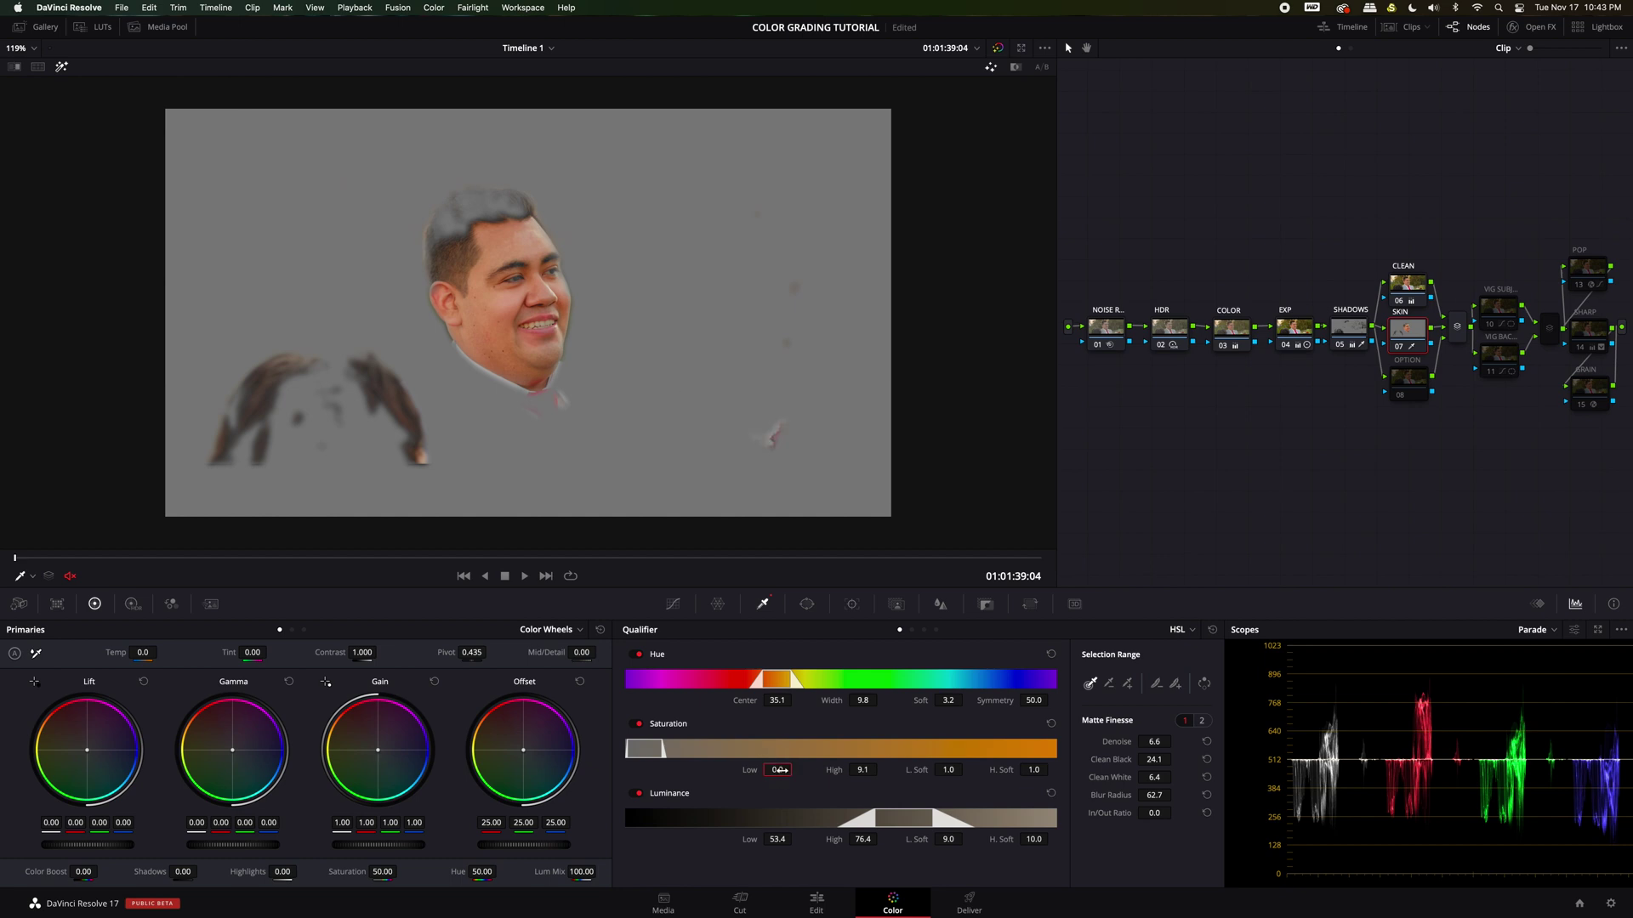
Step: Set the skin key's saturation range to 2.2 low and 9.5 high with a low softness of 2.3
{"action": "left_click_drag", "start_coordinate": [777, 771], "coordinate": [787, 771]}
{"action": "left_click_drag", "start_coordinate": [660, 750], "coordinate": [655, 750]}
{"action": "left_click_drag", "start_coordinate": [946, 771], "coordinate": [961, 770]}
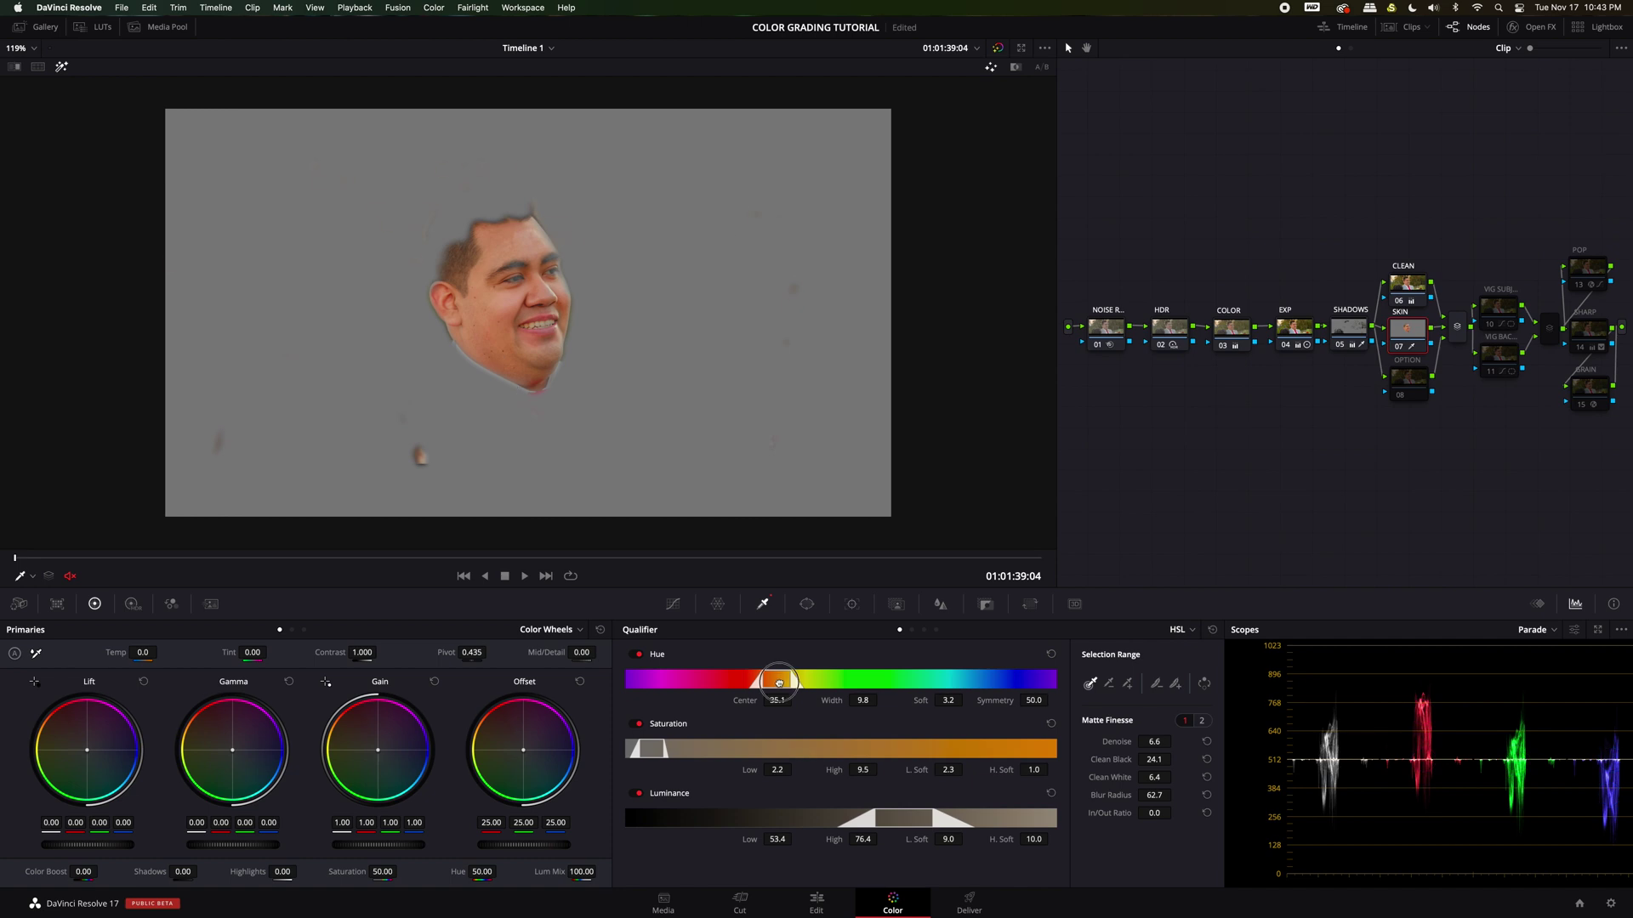
Step: Tighten the skin key to hue center 34.2, width 8.9, softness 4.7, saturation 1.1 to 8.9, luminance low 55.4 and clean black 82.1
{"action": "left_click_drag", "start_coordinate": [779, 683], "coordinate": [774, 685]}
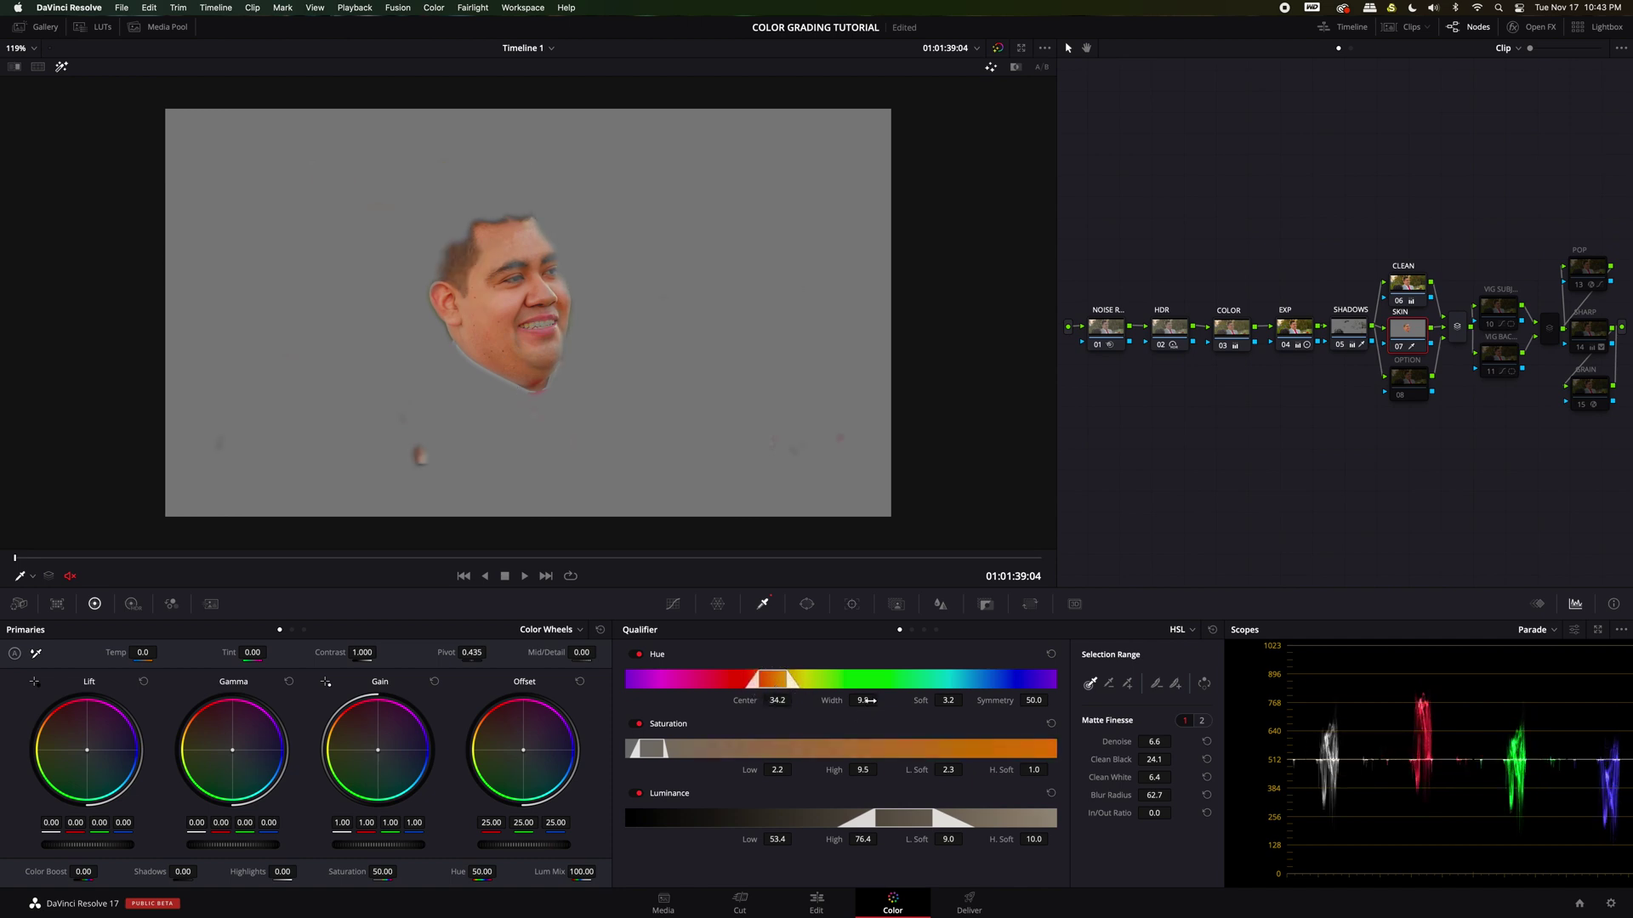
{"action": "left_click_drag", "start_coordinate": [868, 701], "coordinate": [953, 701]}
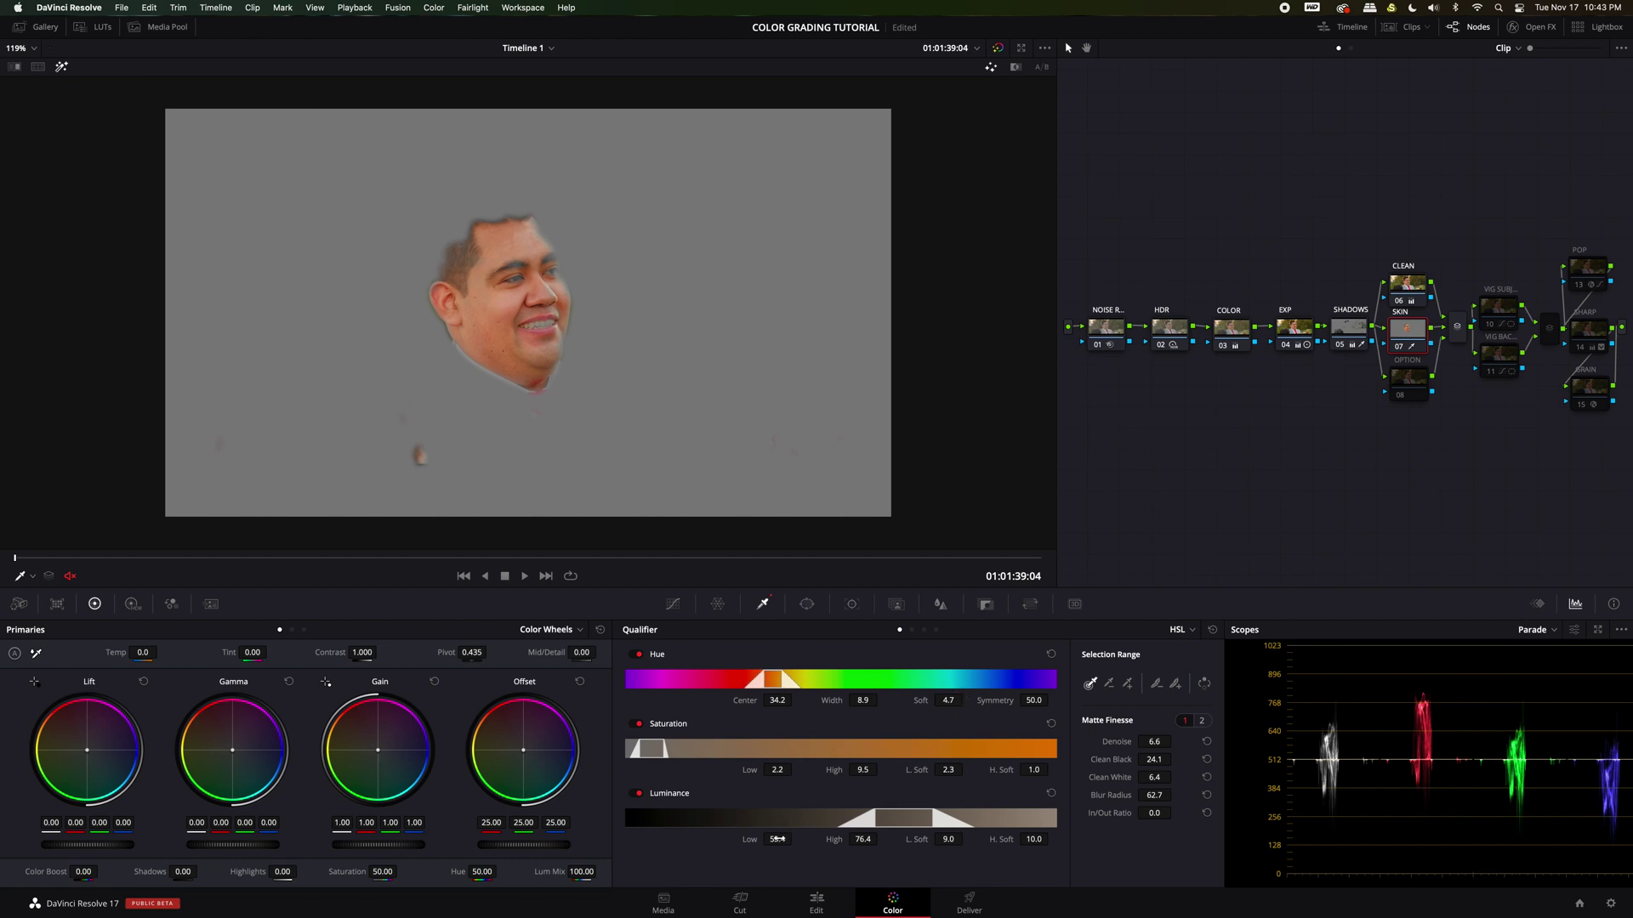
{"action": "mouse_move", "coordinate": [778, 839]}
{"action": "left_mouse_down"}
{"action": "mouse_move", "coordinate": [824, 840]}
{"action": "mouse_move", "coordinate": [779, 840]}
{"action": "left_mouse_up"}
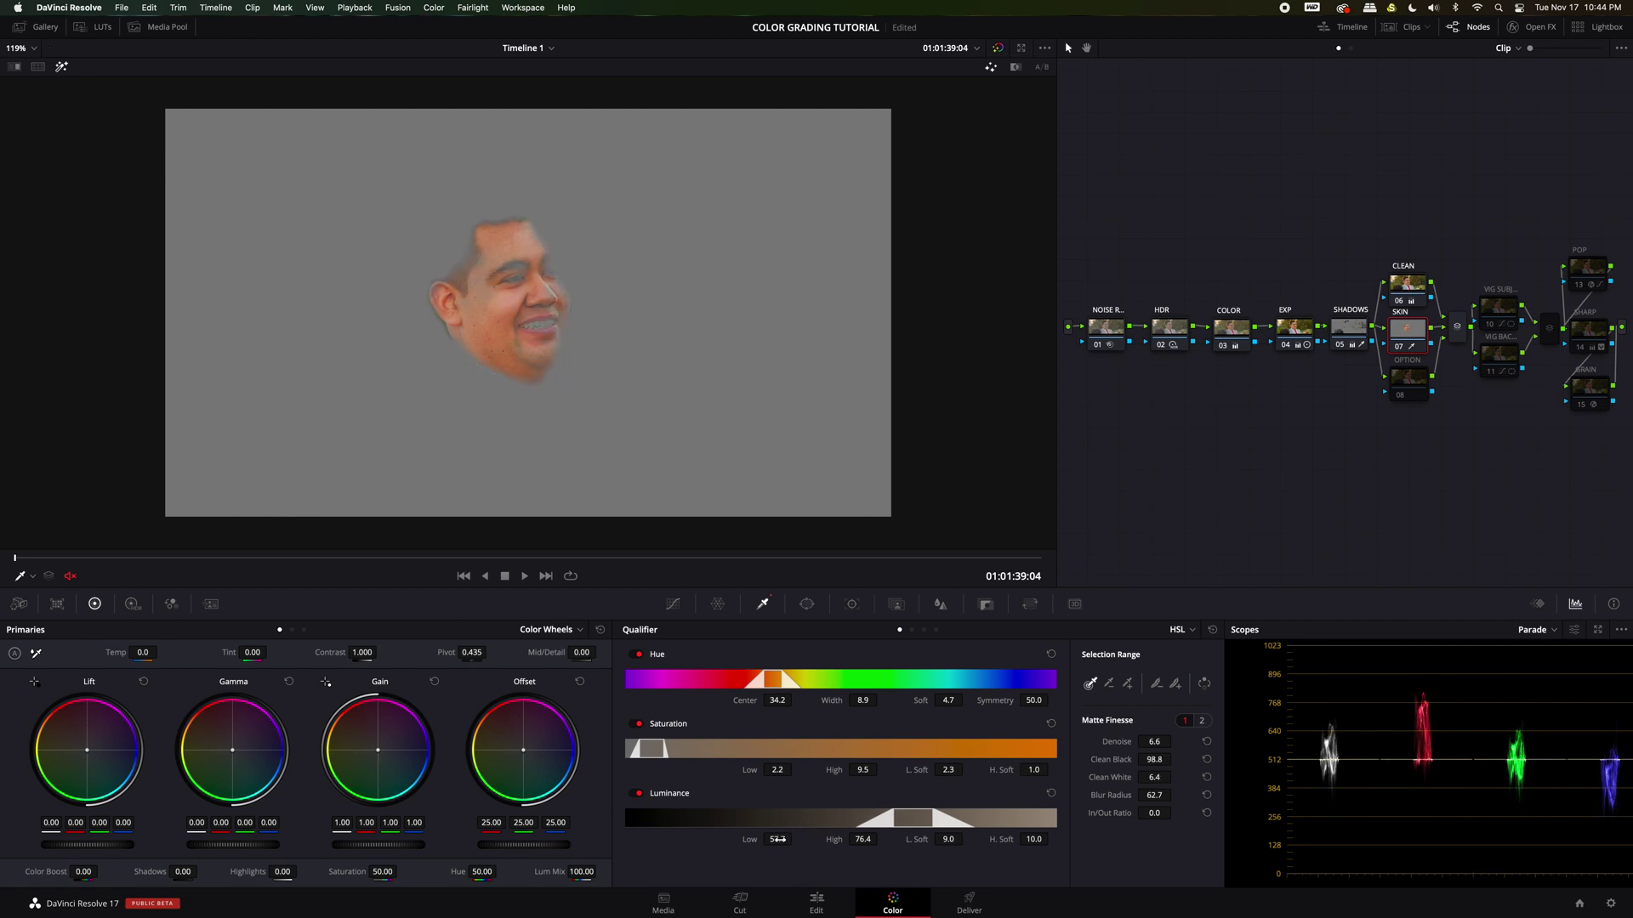
{"action": "left_click_drag", "start_coordinate": [777, 840], "coordinate": [767, 839]}
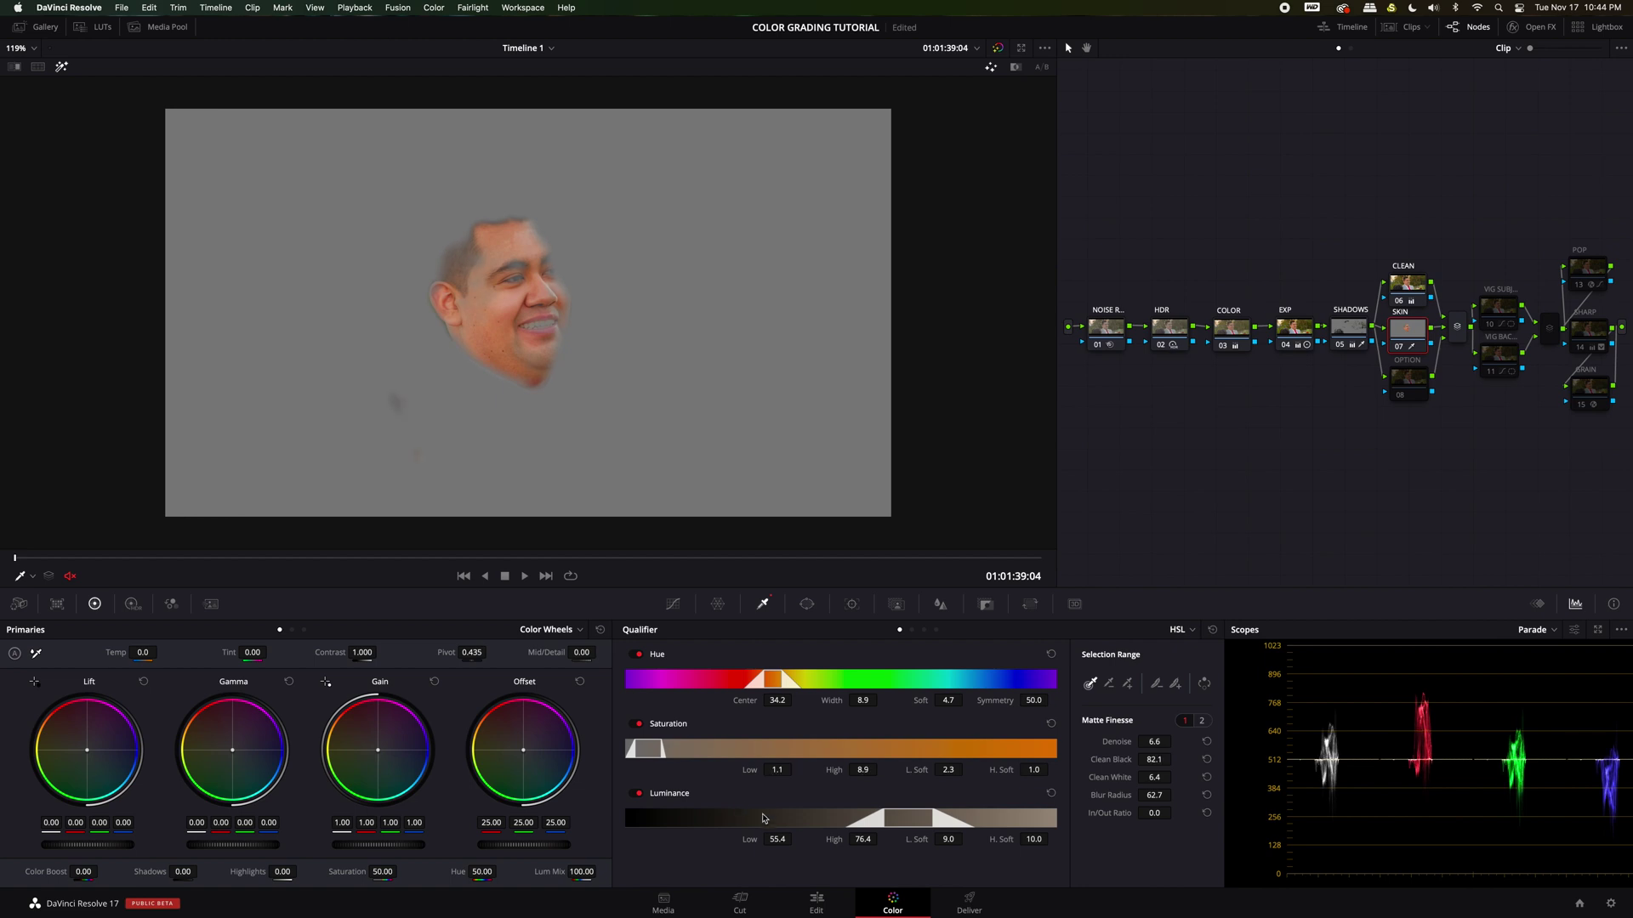
Step: Switch the scope to Vectorscope and shift the SKIN node's gamma slightly toward blue, to 0.01, along the skin tone line
{"action": "left_click", "coordinate": [1535, 630]}
{"action": "left_click", "coordinate": [1541, 677]}
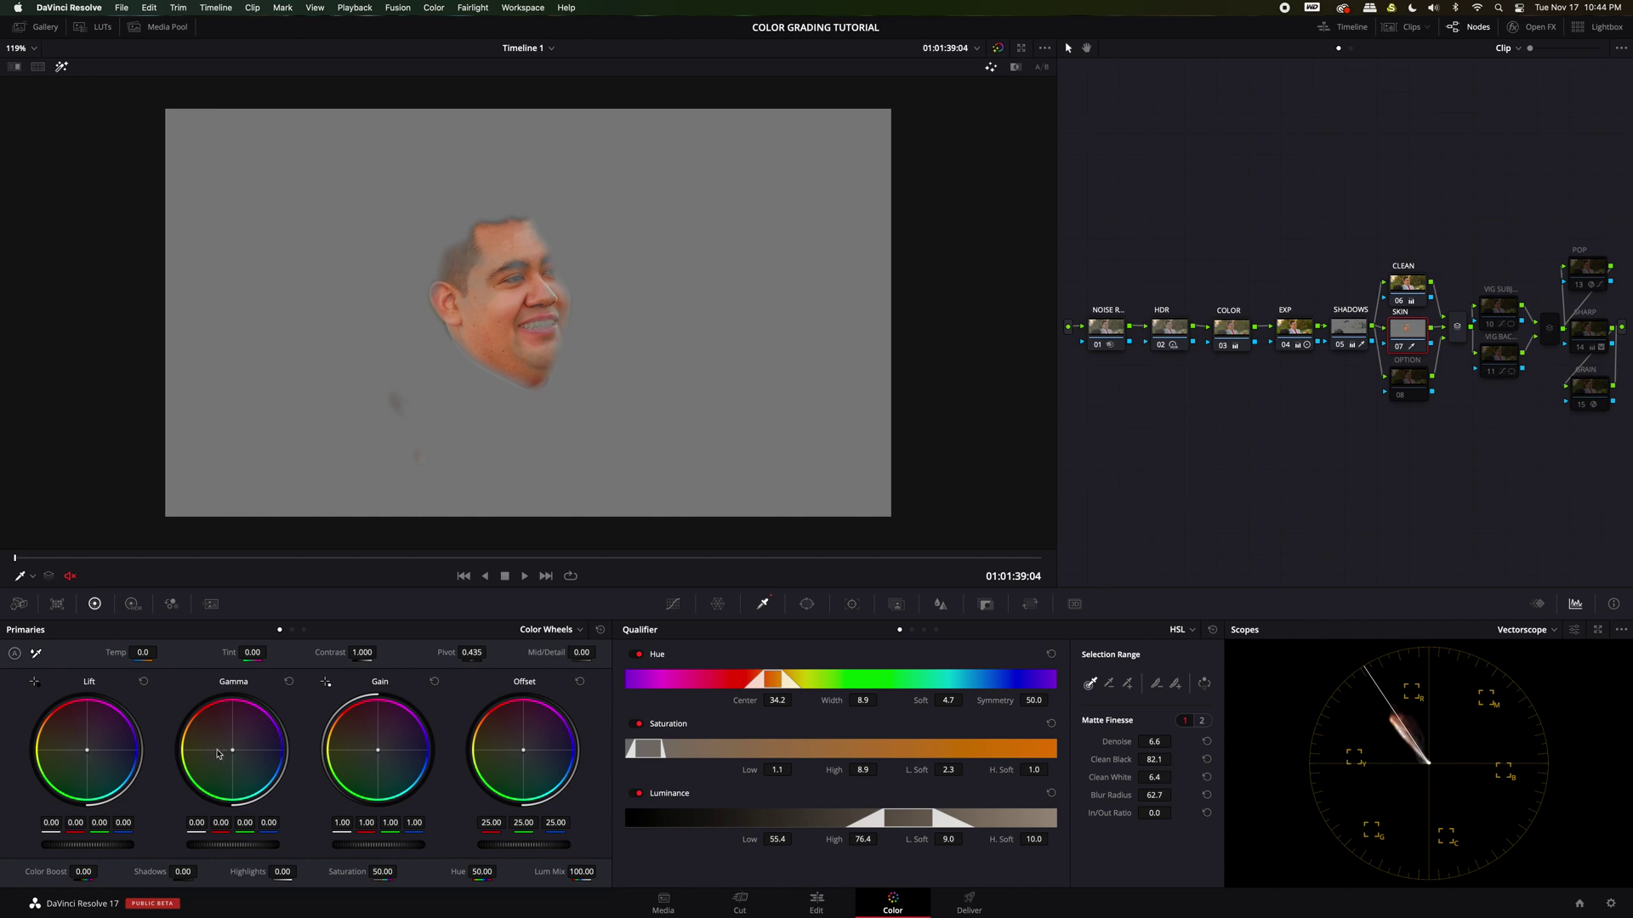
{"action": "left_click_drag", "start_coordinate": [234, 754], "coordinate": [226, 753]}
{"action": "left_click_drag", "start_coordinate": [235, 757], "coordinate": [256, 751]}
Step: Set the SKIN node's Mid/Detail to -21.00 and compare the full image with the highlighted selection
{"action": "left_click_drag", "start_coordinate": [590, 652], "coordinate": [572, 658]}
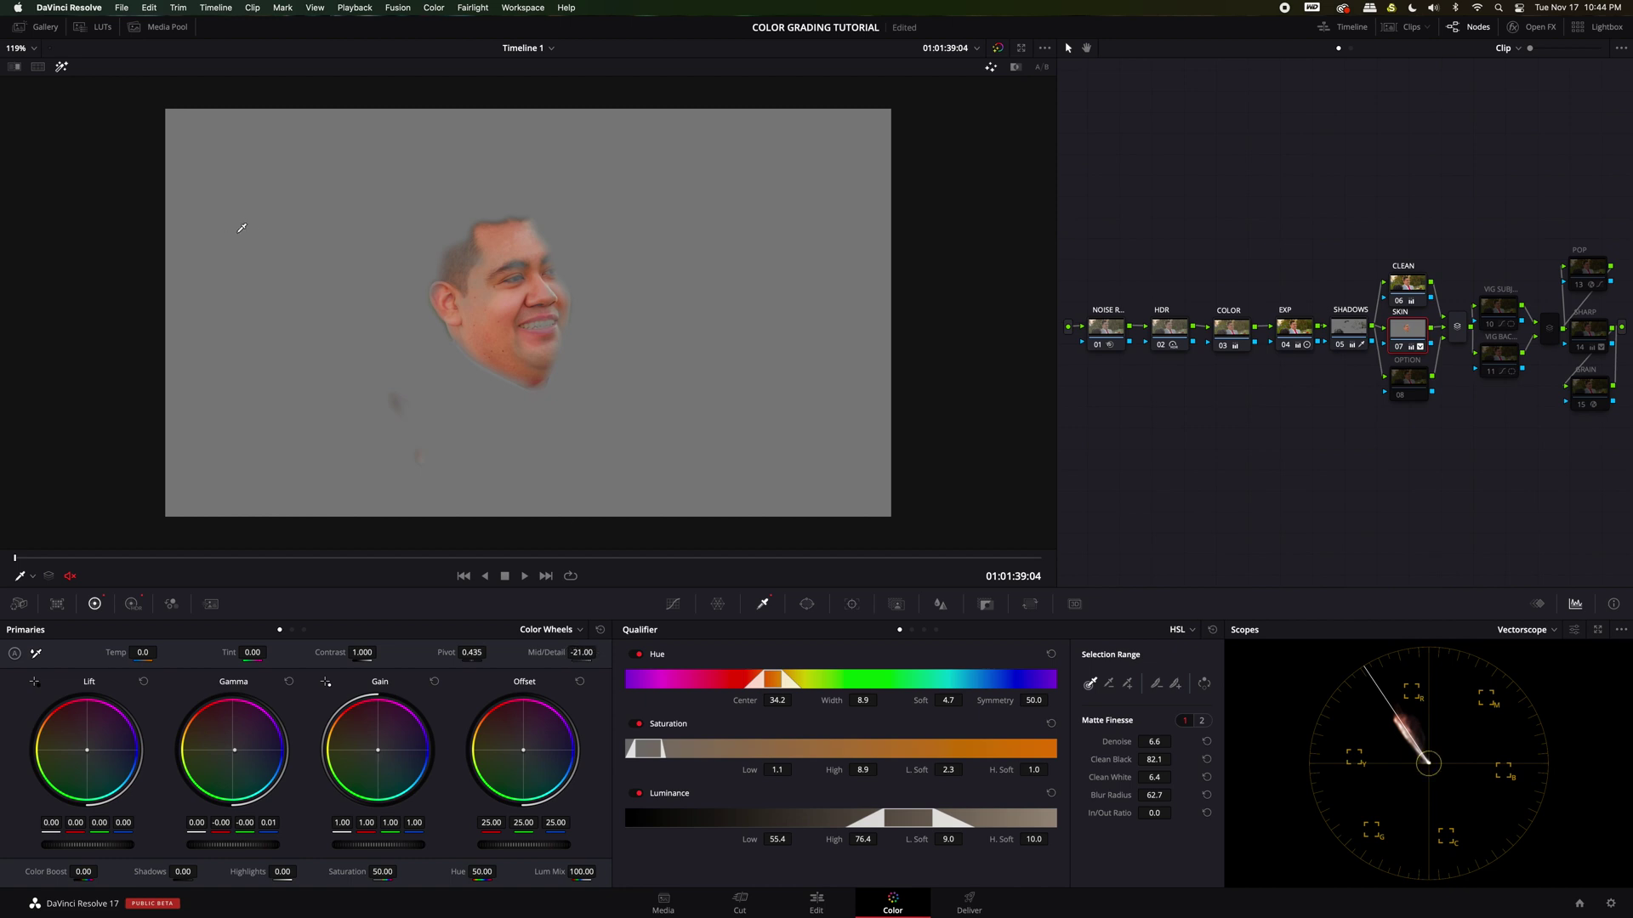
{"action": "left_click", "coordinate": [61, 67]}
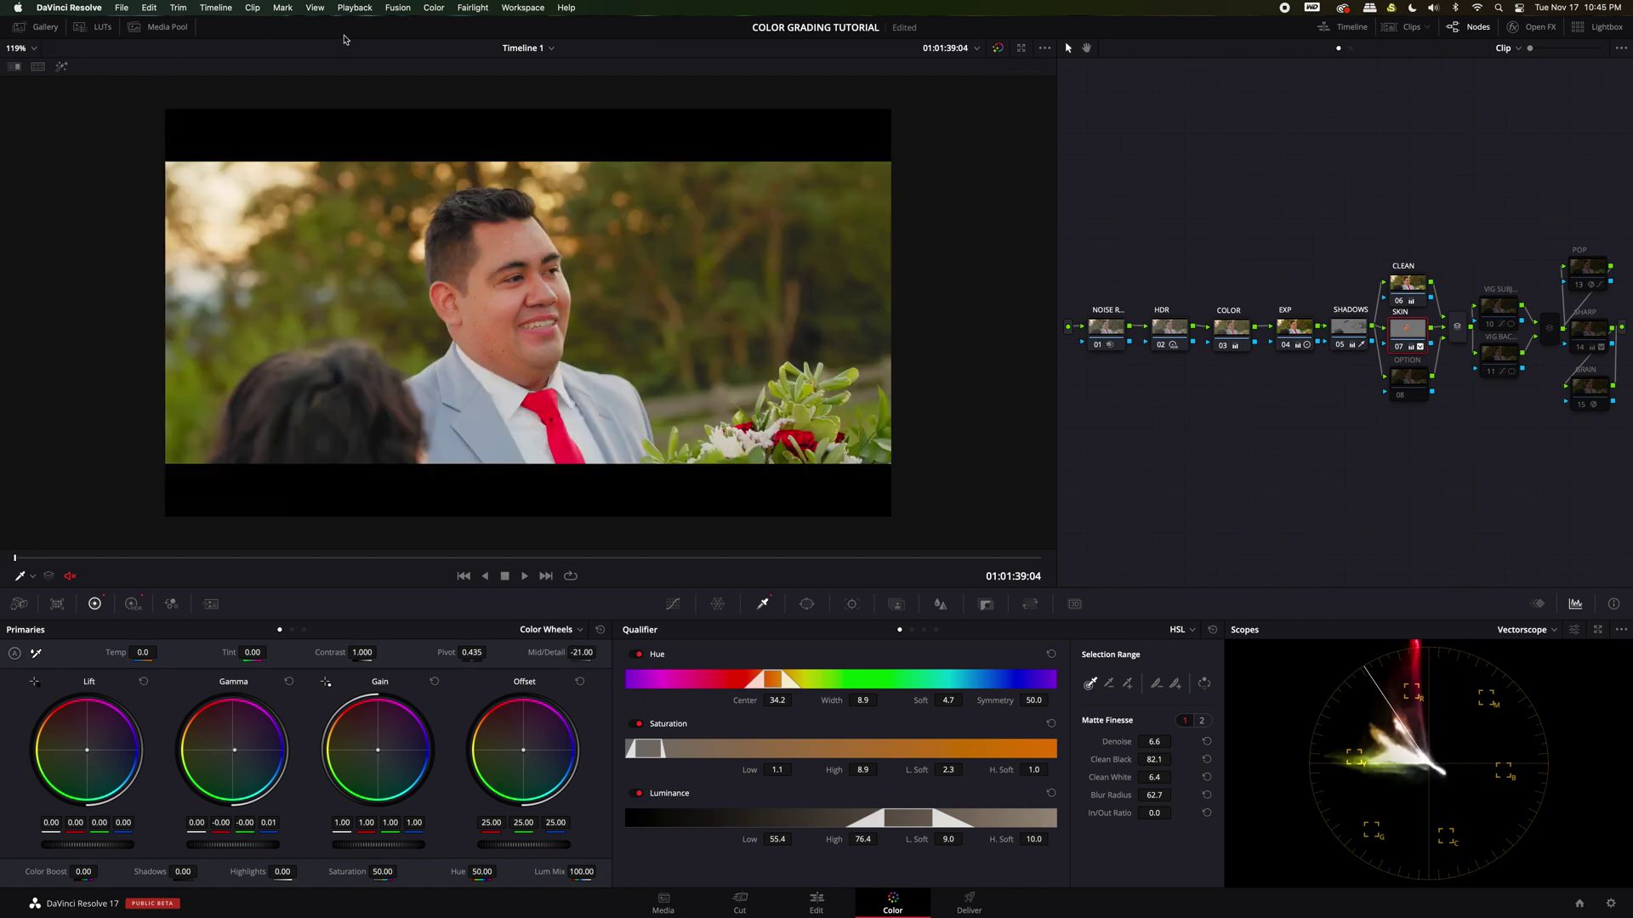
{"action": "left_click", "coordinate": [61, 66]}
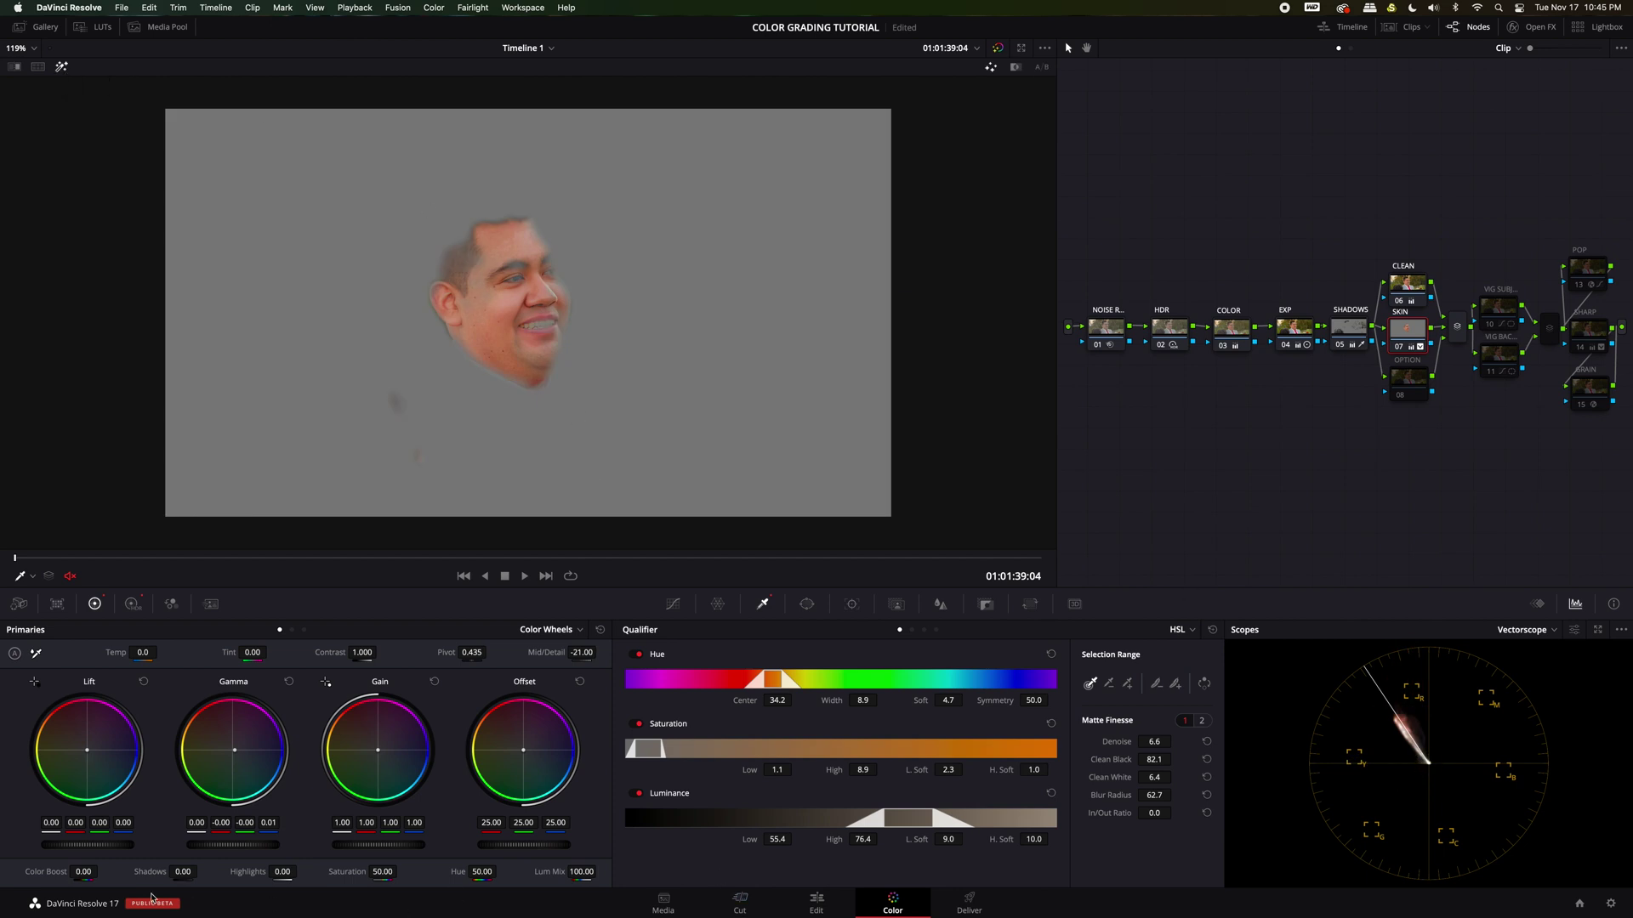
Step: Fine-tune the skin with color boost 3.00, saturation 52.60, blue gamma 0.02 and blue gain 0.98, and readjust its midtone detail in the full image
{"action": "left_click_drag", "start_coordinate": [85, 871], "coordinate": [88, 872]}
{"action": "mouse_move", "coordinate": [384, 871]}
{"action": "left_mouse_down"}
{"action": "mouse_move", "coordinate": [405, 873]}
{"action": "mouse_move", "coordinate": [377, 873]}
{"action": "left_mouse_up"}
{"action": "left_click_drag", "start_coordinate": [377, 751], "coordinate": [378, 753]}
{"action": "left_click_drag", "start_coordinate": [235, 754], "coordinate": [234, 750]}
{"action": "left_click", "coordinate": [61, 66]}
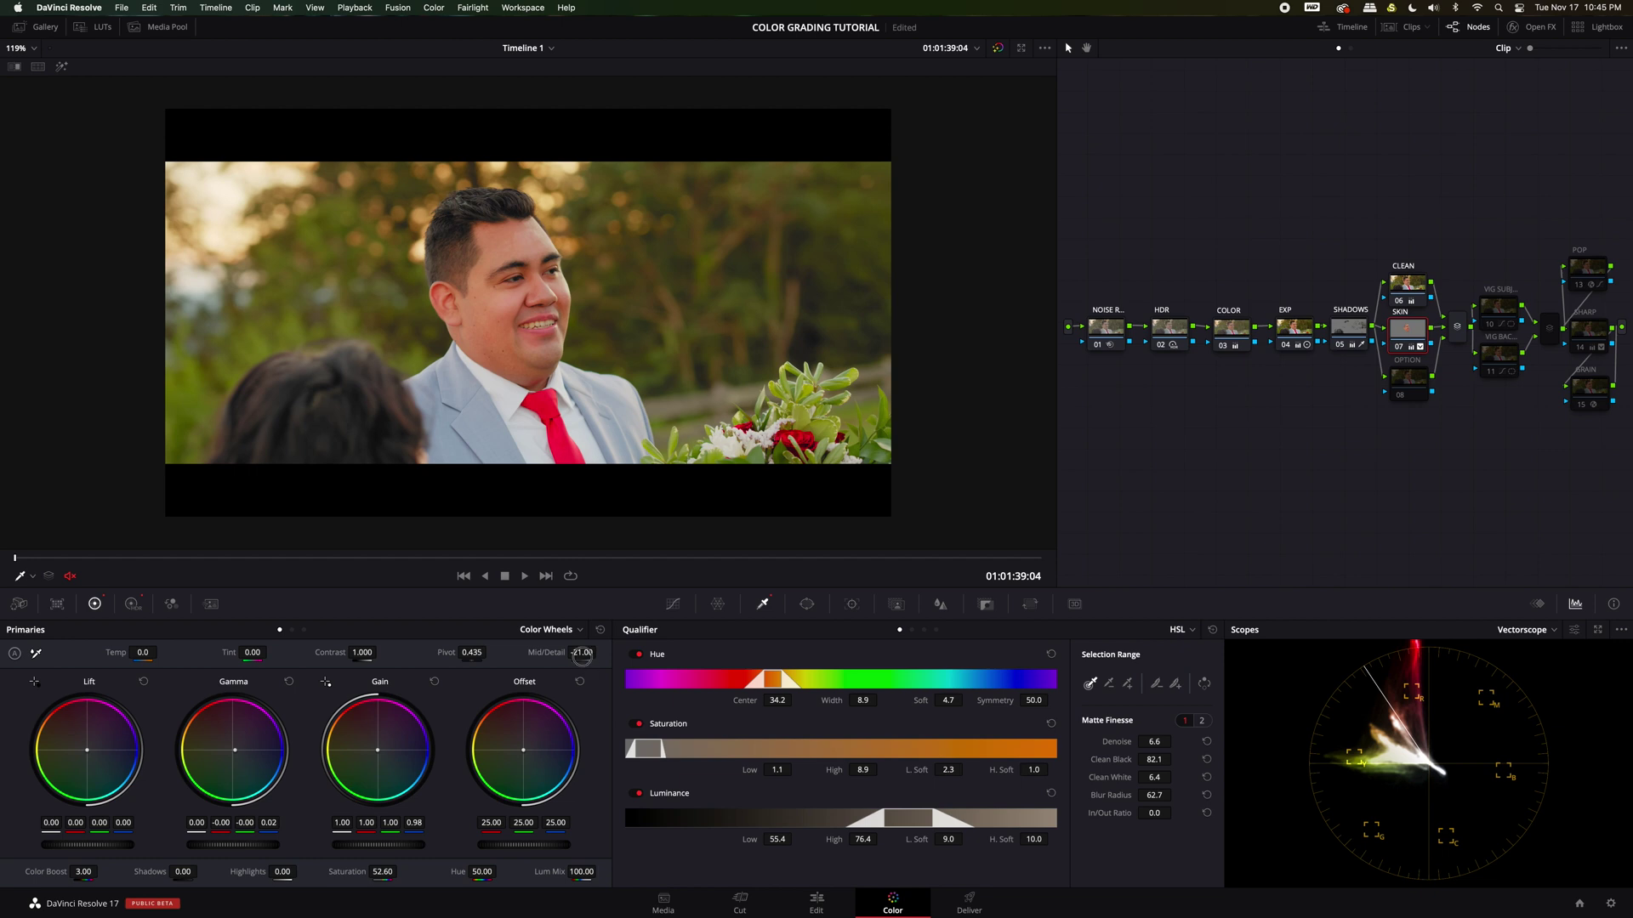
{"action": "left_click_drag", "start_coordinate": [581, 652], "coordinate": [594, 654]}
Step: Enable the OPTION node and switch the scope back to Parade
{"action": "left_click", "coordinate": [1409, 387]}
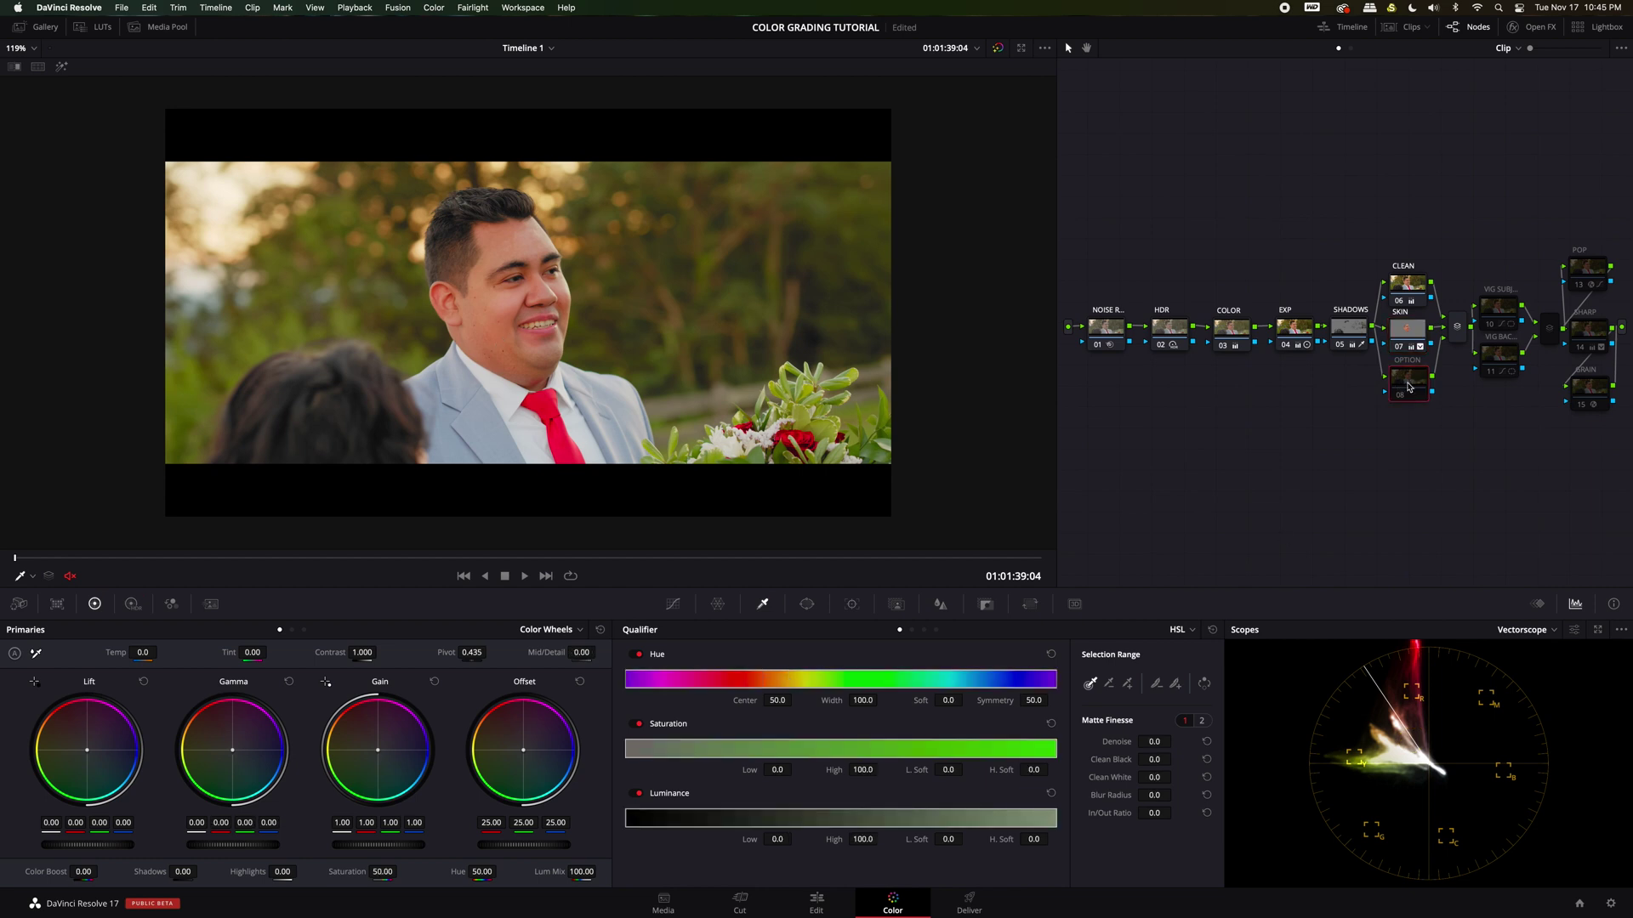
{"action": "key", "text": "ctrl+d"}
{"action": "left_click", "coordinate": [1529, 629]}
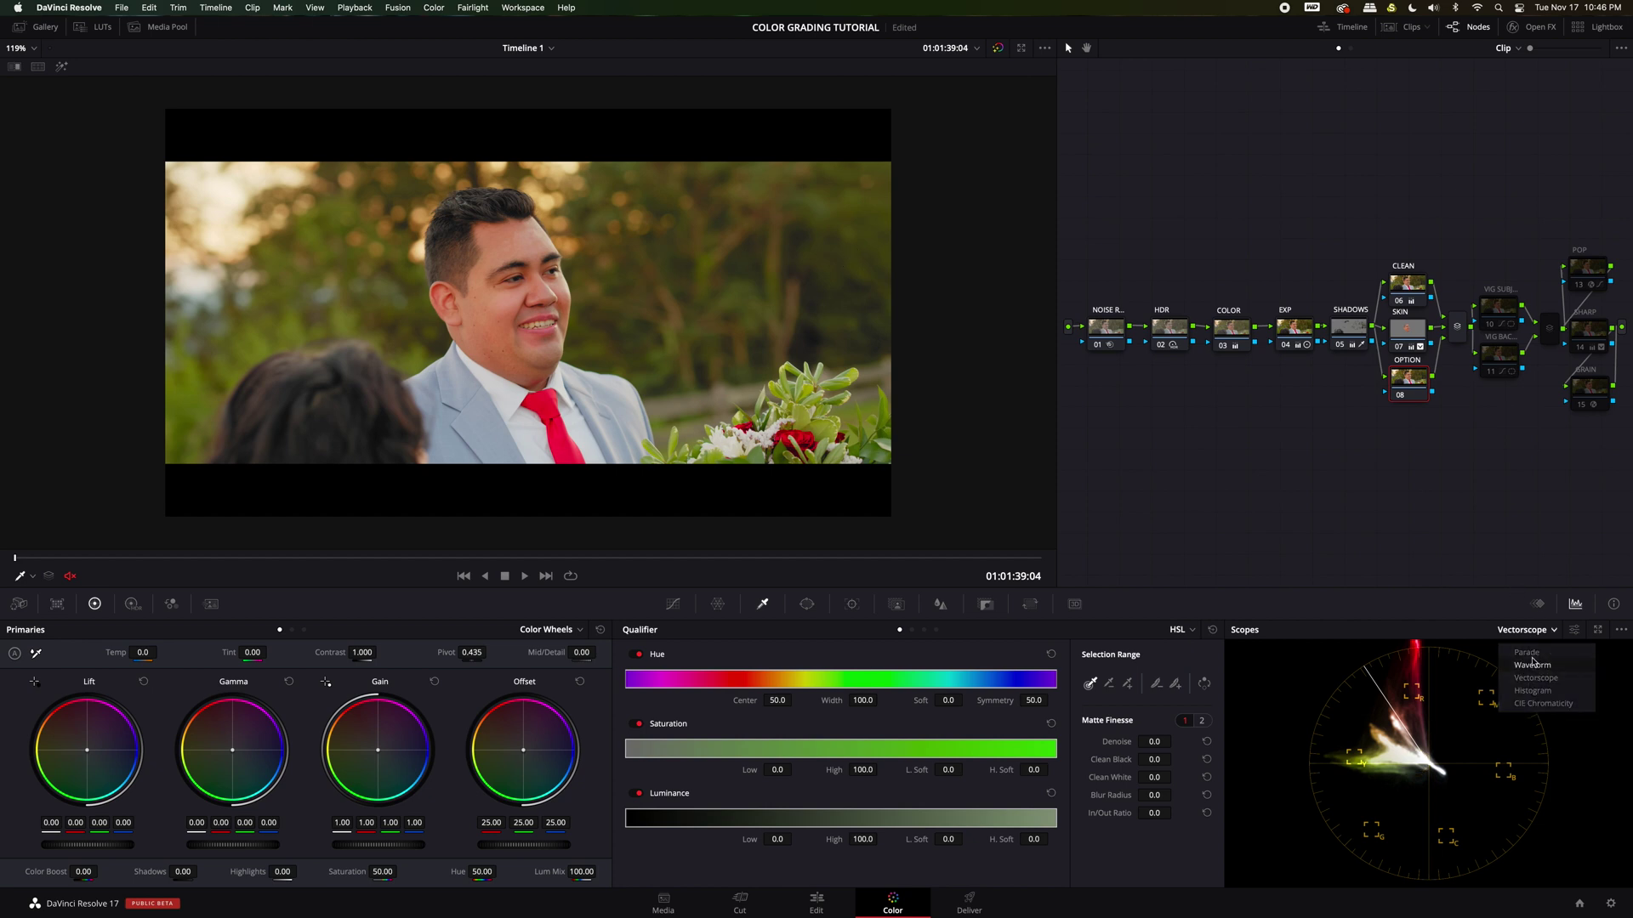
{"action": "left_click", "coordinate": [1527, 664]}
{"action": "left_click", "coordinate": [1528, 629]}
{"action": "left_click", "coordinate": [1529, 653]}
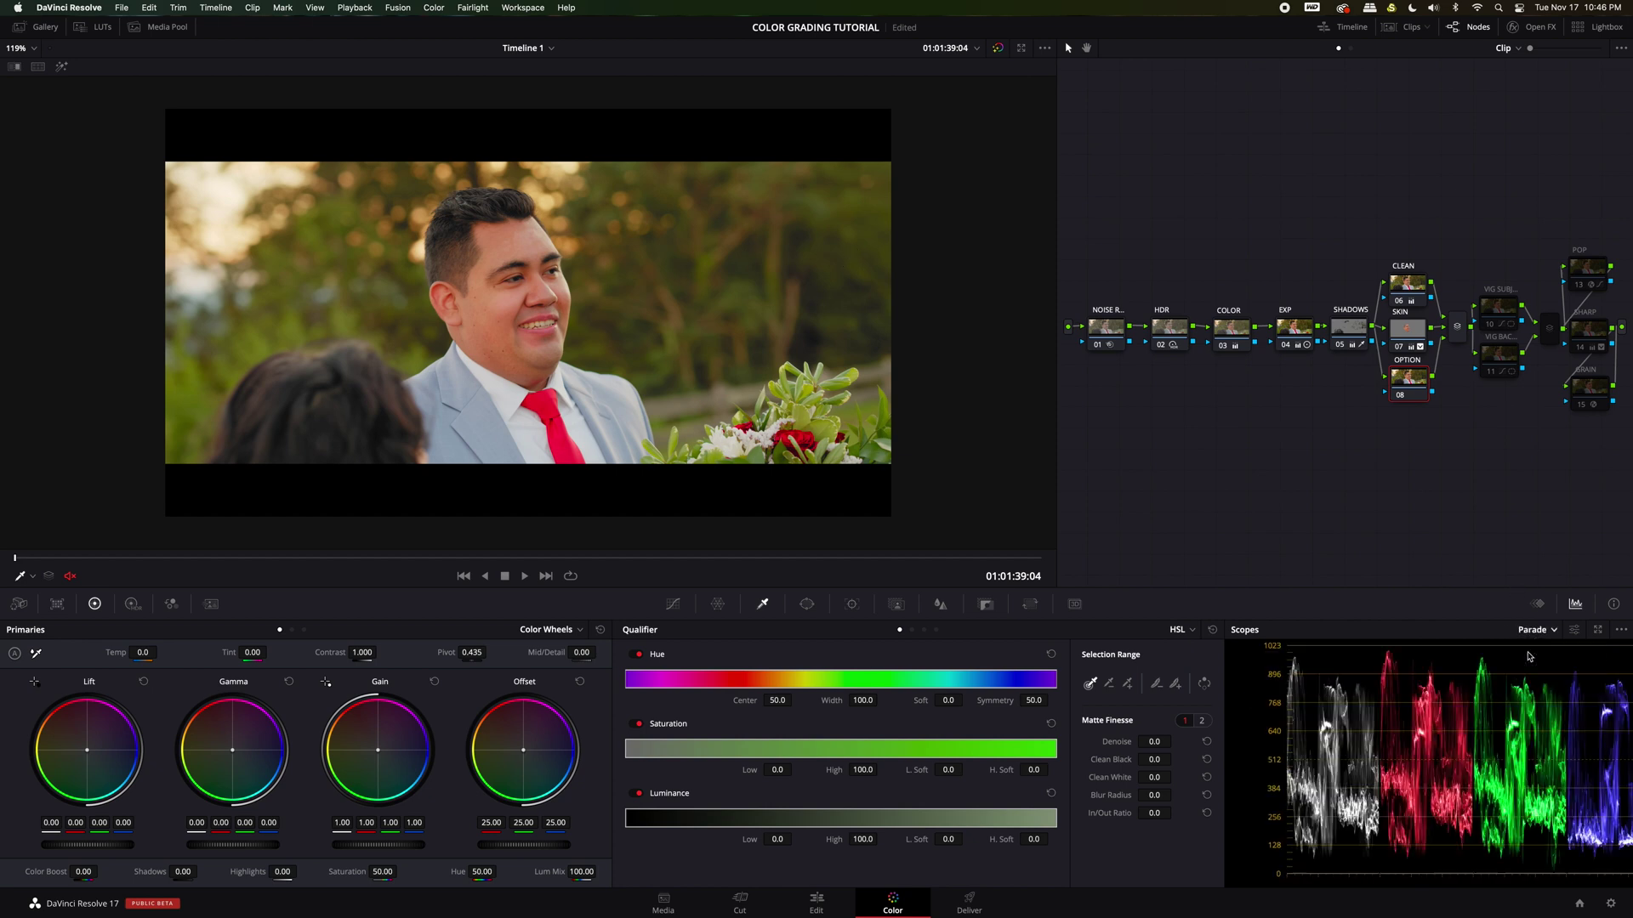
Step: Set the EXP node's lift to -0.03, gamma to 0.01 and log shadow wheel to -0.06
{"action": "left_click", "coordinate": [1294, 327]}
{"action": "mouse_move", "coordinate": [100, 847]}
{"action": "left_mouse_down"}
{"action": "mouse_move", "coordinate": [17, 846]}
{"action": "mouse_move", "coordinate": [123, 847]}
{"action": "left_mouse_up"}
{"action": "left_click_drag", "start_coordinate": [227, 848], "coordinate": [238, 847]}
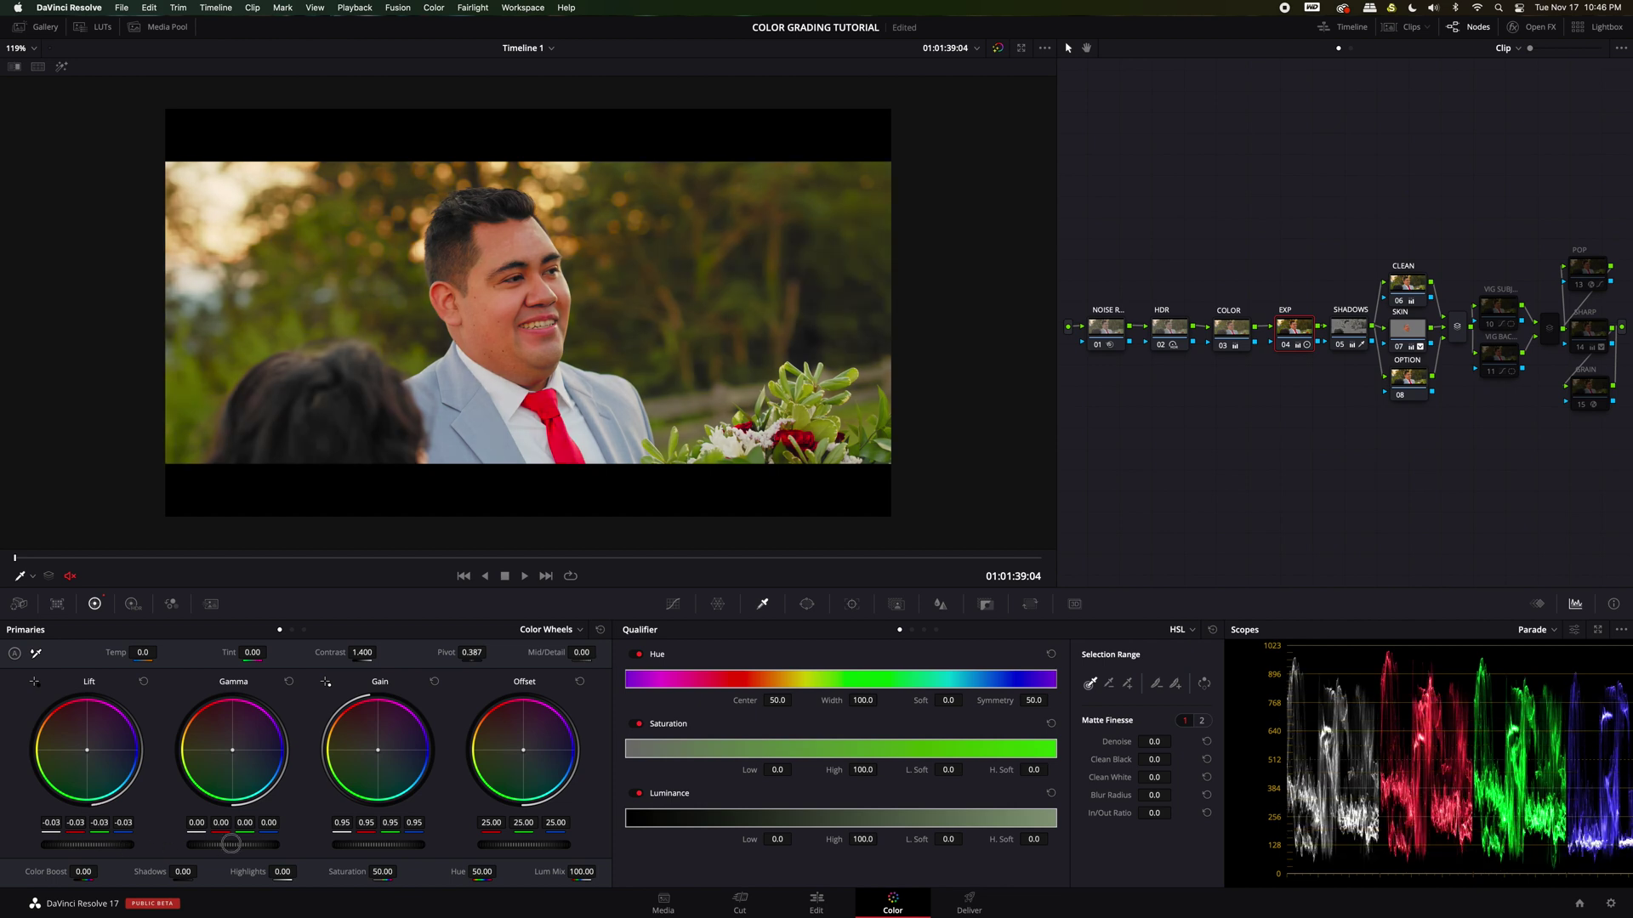
{"action": "left_click", "coordinate": [305, 630]}
{"action": "mouse_move", "coordinate": [116, 848]}
{"action": "left_mouse_down"}
{"action": "mouse_move", "coordinate": [93, 848]}
{"action": "mouse_move", "coordinate": [119, 847]}
{"action": "left_mouse_up"}
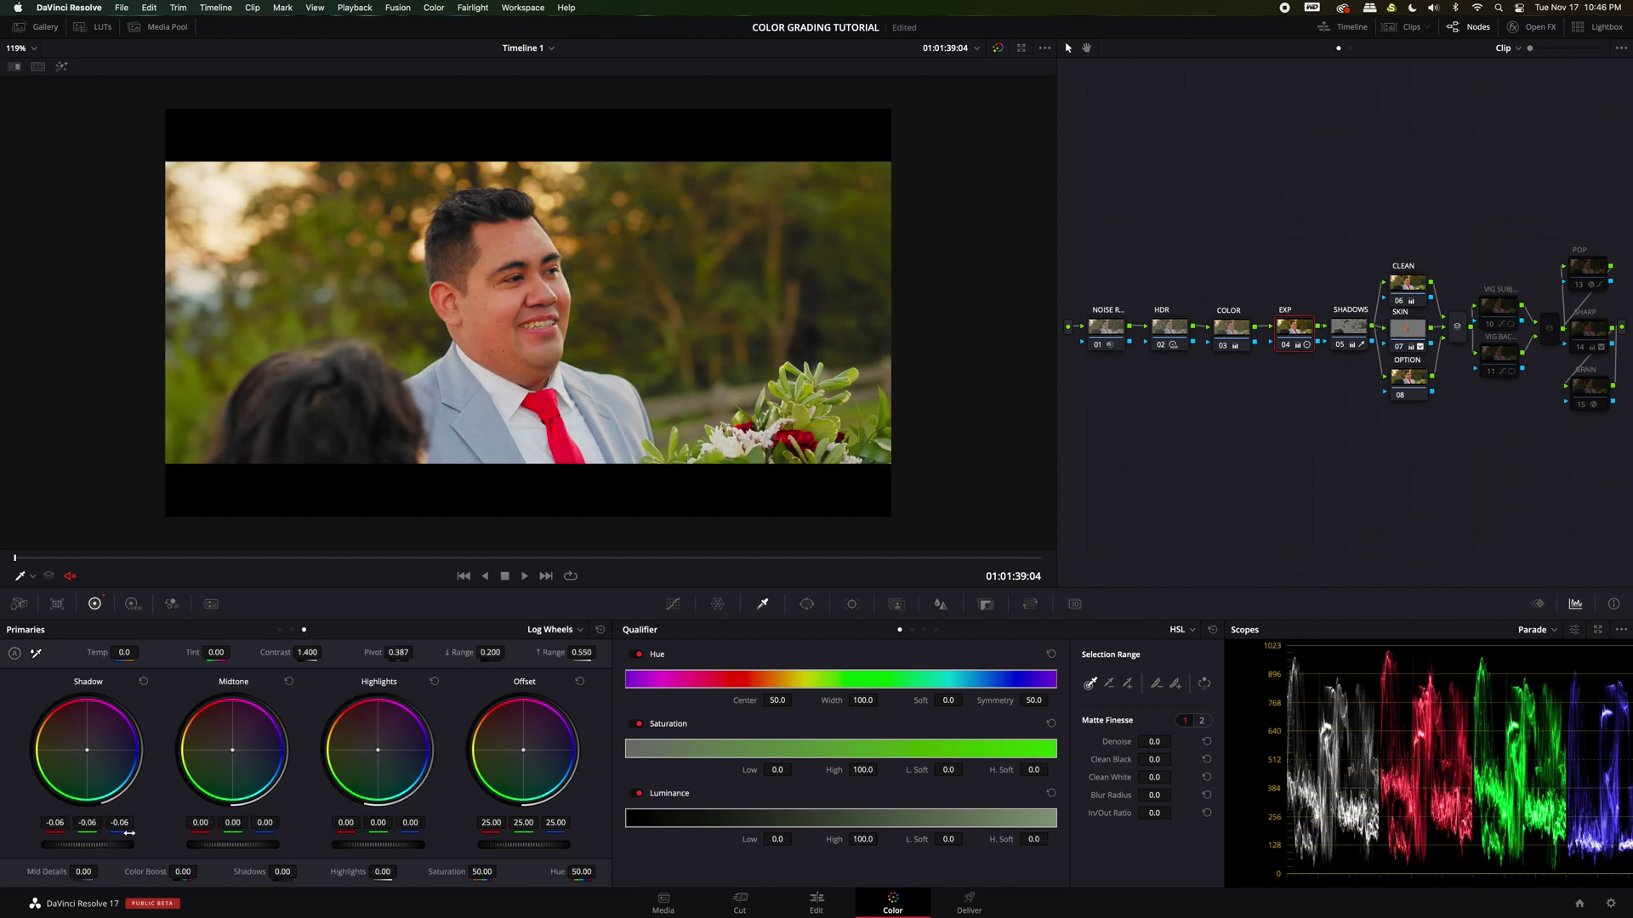
Step: Review the HDR node's High Dynamic Range wheels and return to the EXP node's primary color wheels
{"action": "left_click", "coordinate": [1180, 333]}
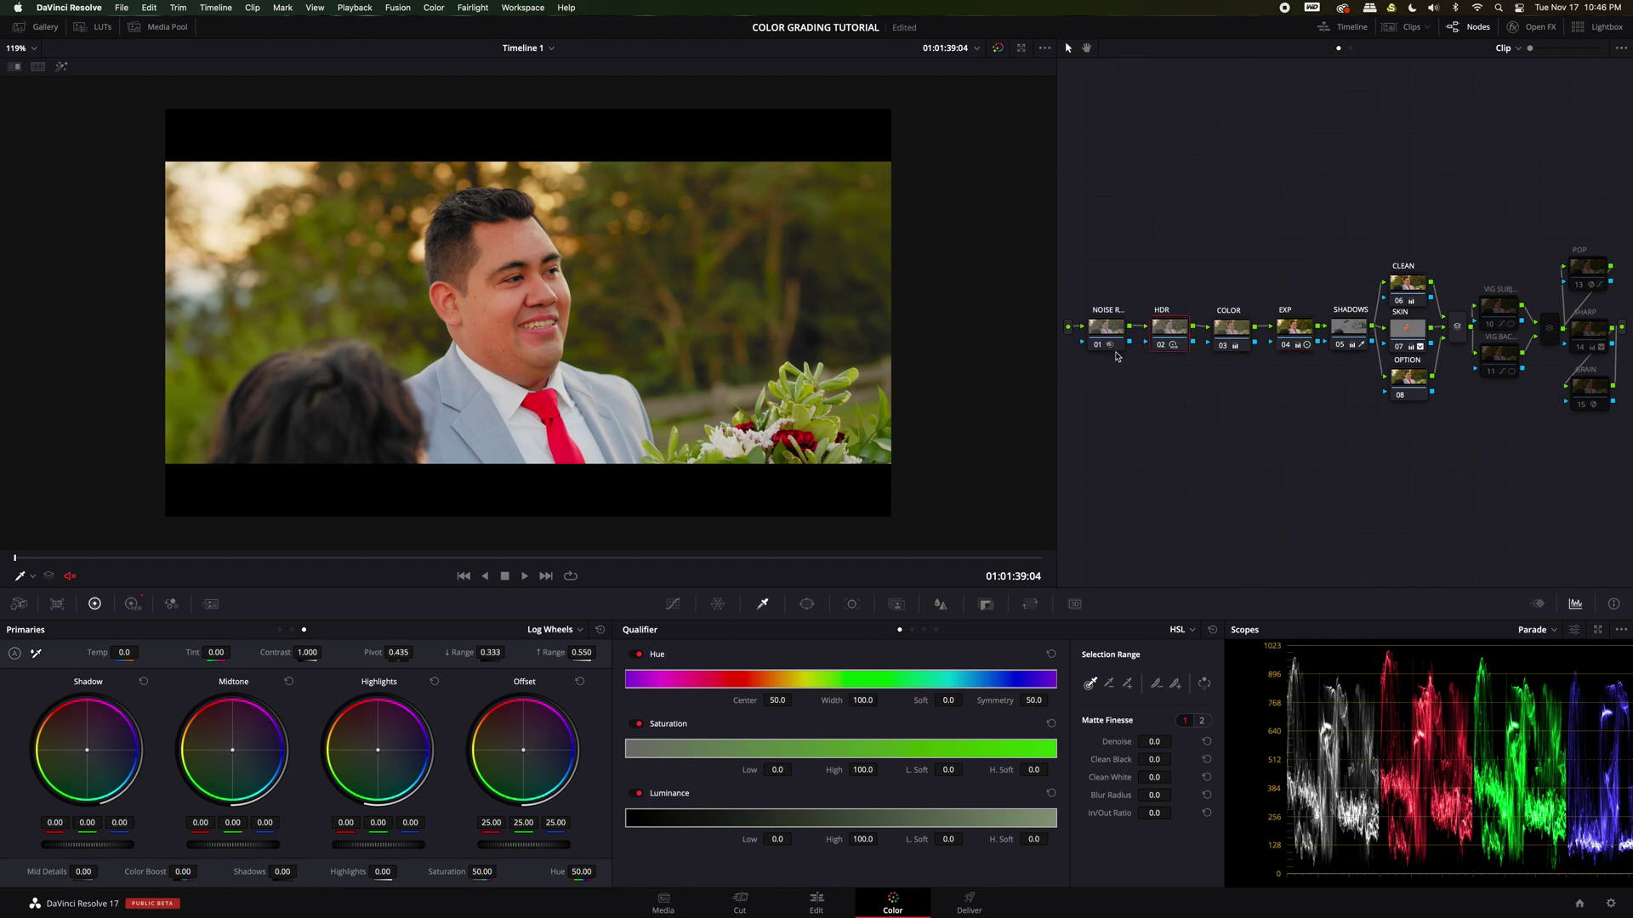
{"action": "left_click", "coordinate": [132, 604]}
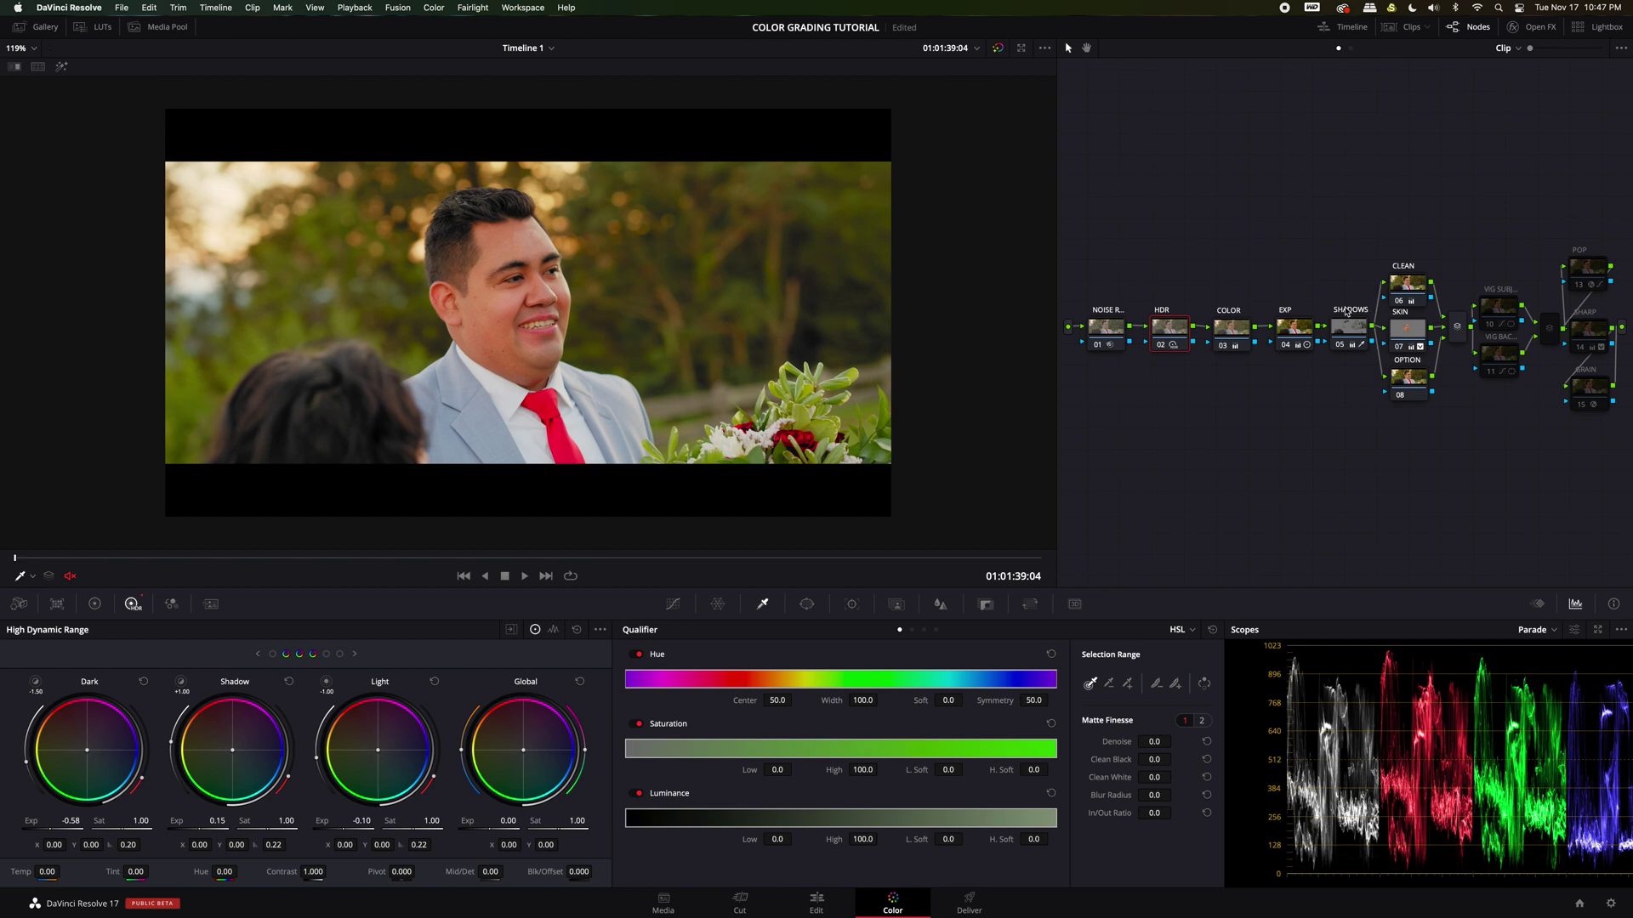
{"action": "left_click", "coordinate": [1293, 332]}
{"action": "left_click", "coordinate": [95, 604]}
{"action": "left_click", "coordinate": [279, 630]}
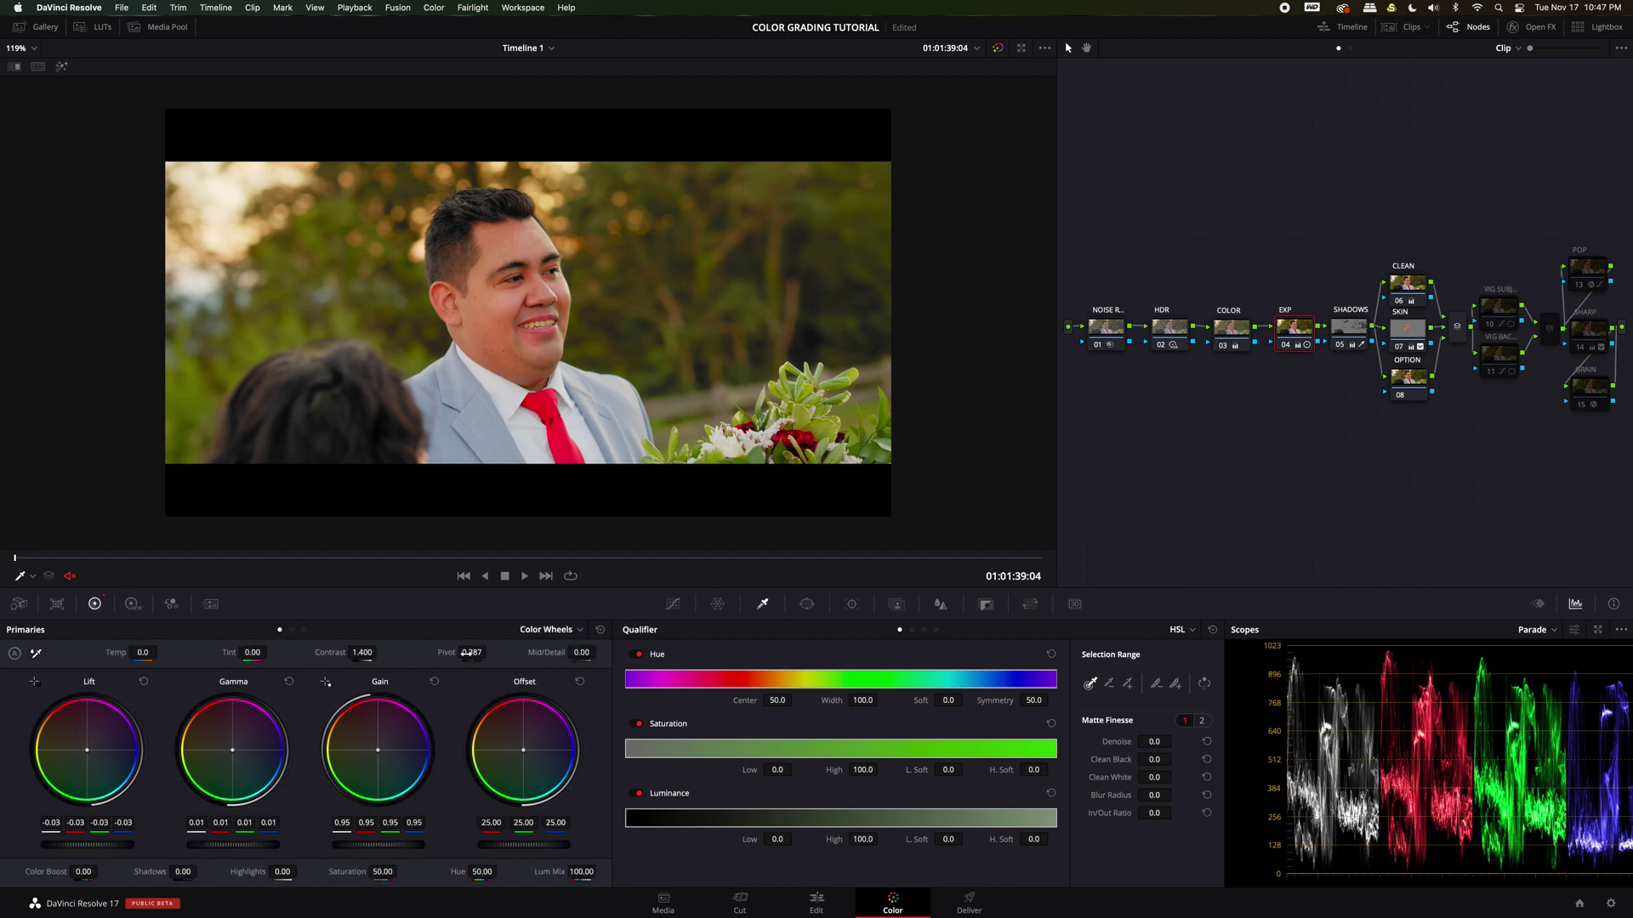
Step: Raise the contrast pivot of the EXP node slightly
{"action": "left_click_drag", "start_coordinate": [468, 653], "coordinate": [475, 653]}
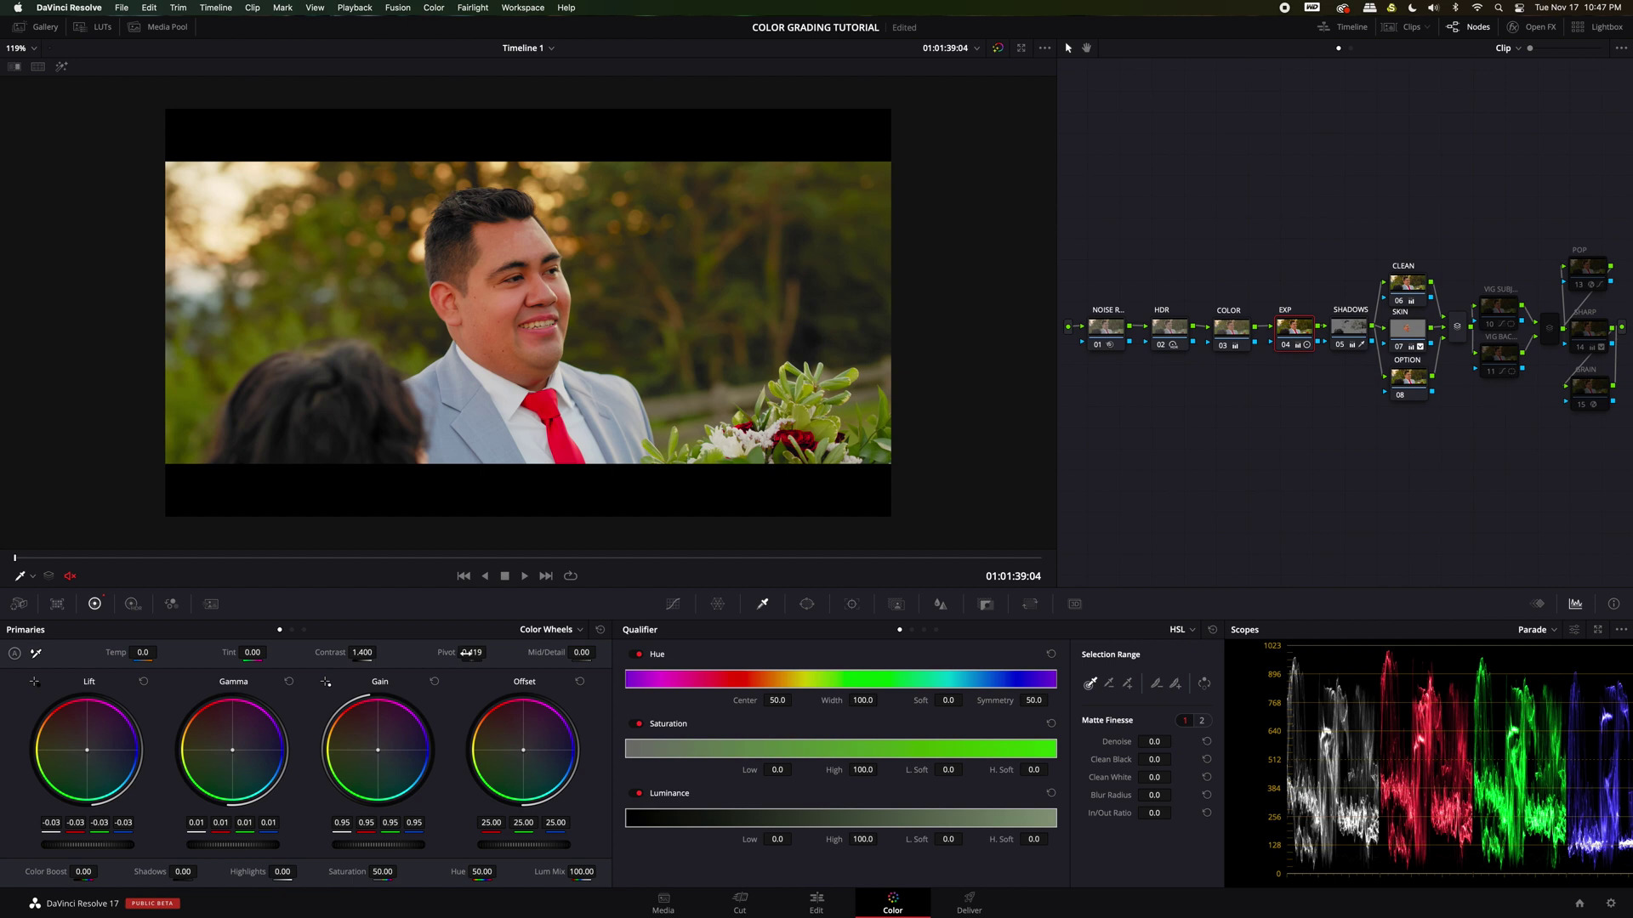
Step: Relabel the OPTION node as TREE
{"action": "left_click", "coordinate": [1413, 384]}
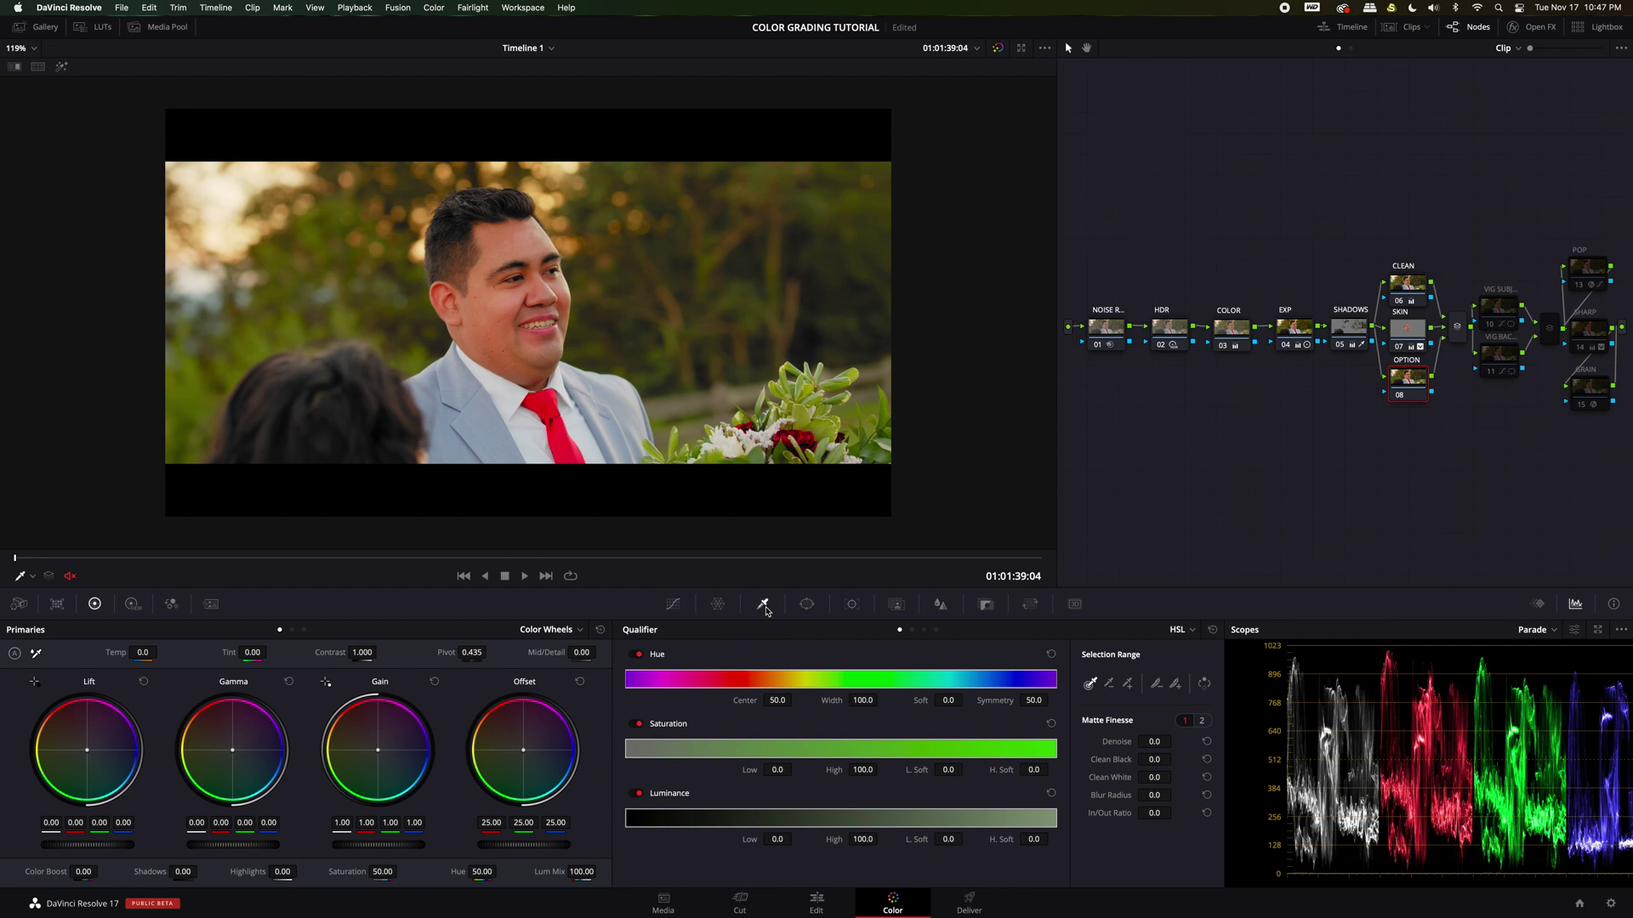
{"action": "right_click", "coordinate": [1413, 387]}
{"action": "left_click", "coordinate": [1440, 412]}
{"action": "type", "text": "tree"}
{"action": "right_click", "coordinate": [1410, 378]}
{"action": "left_click", "coordinate": [1443, 406]}
{"action": "left_click", "coordinate": [1403, 451]}
Step: Try the Six Vector - Yellow preset on the TREE node in highlight view, and reset the node's grade
{"action": "left_click", "coordinate": [439, 7]}
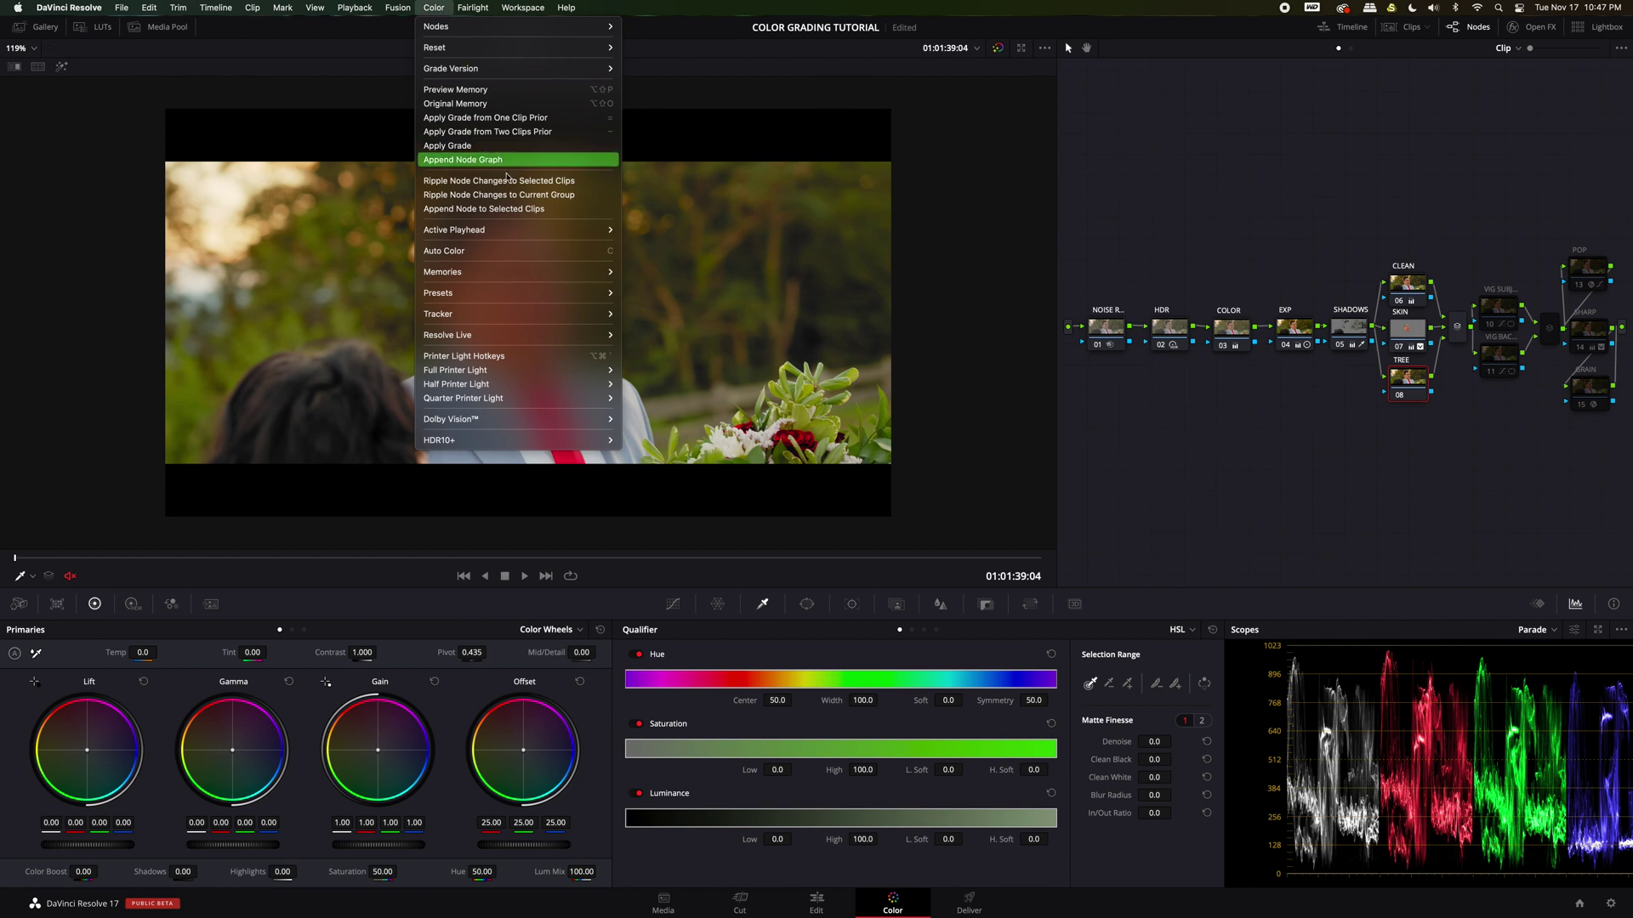
{"action": "mouse_move", "coordinate": [599, 294]}
{"action": "left_click", "coordinate": [682, 322]}
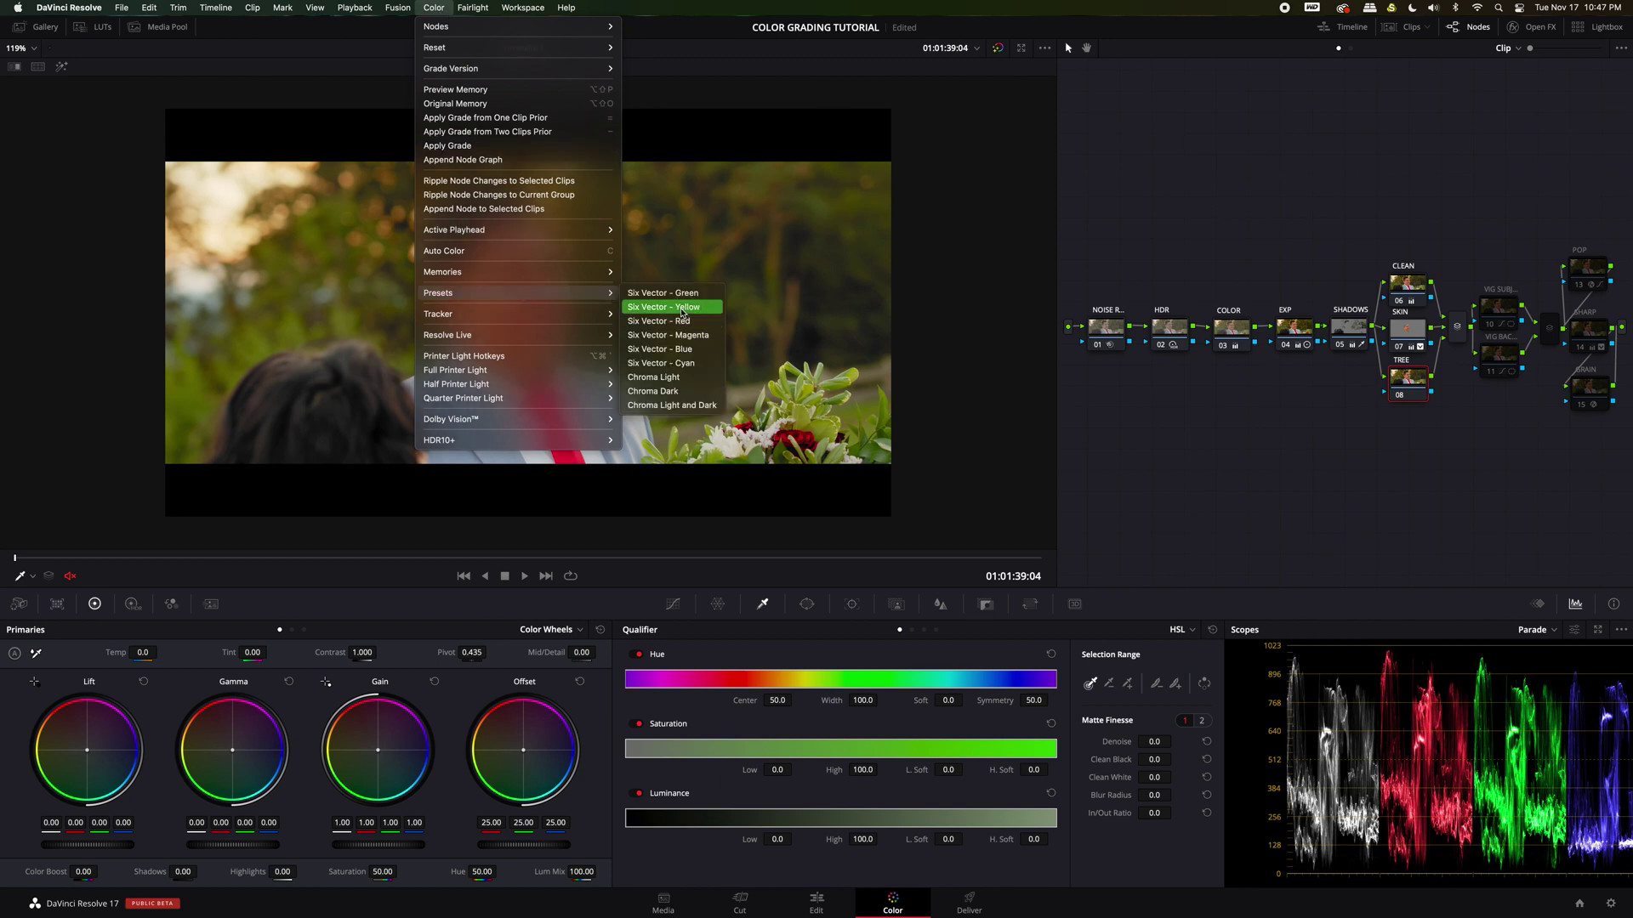
{"action": "left_click", "coordinate": [61, 68]}
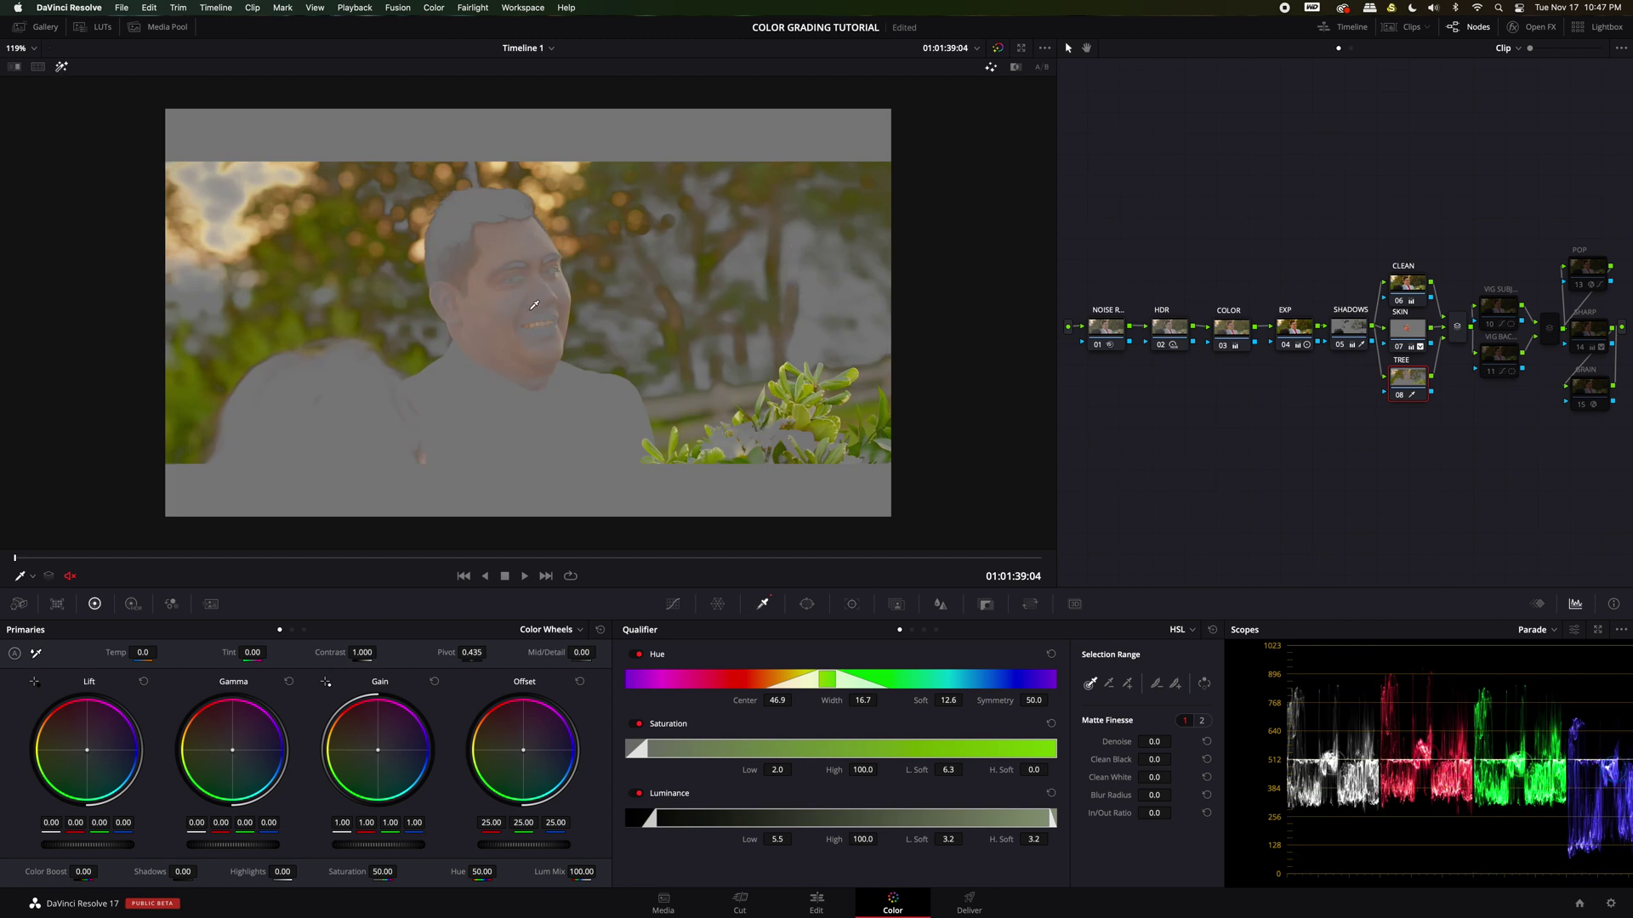
{"action": "key", "text": "shift+h"}
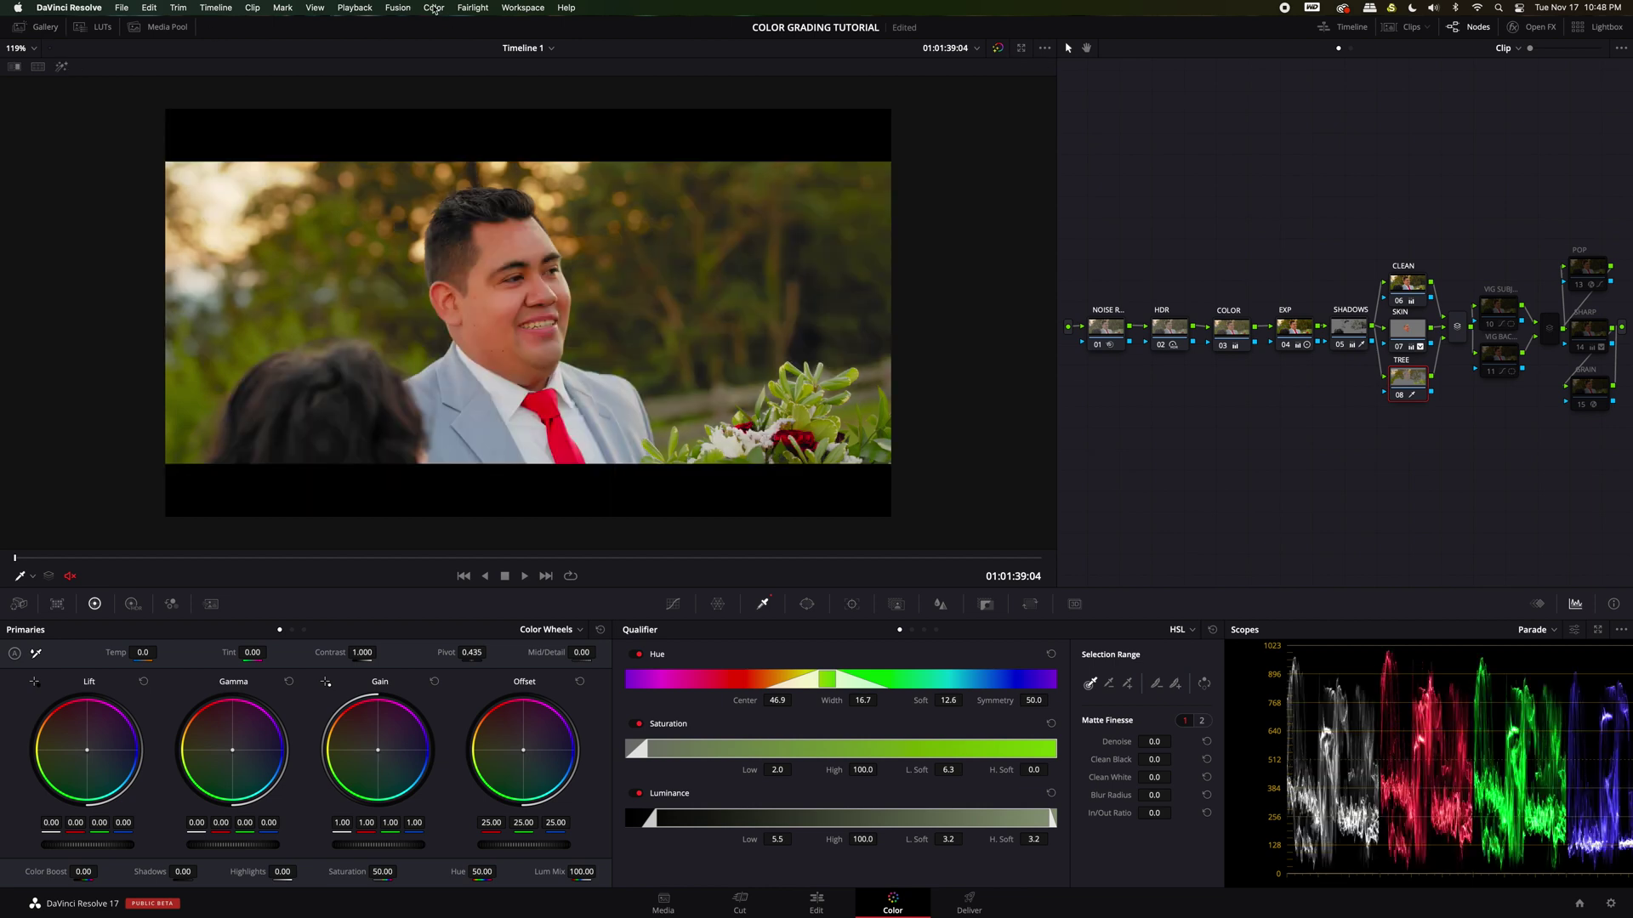
{"action": "right_click", "coordinate": [1412, 384]}
{"action": "left_click", "coordinate": [1454, 410]}
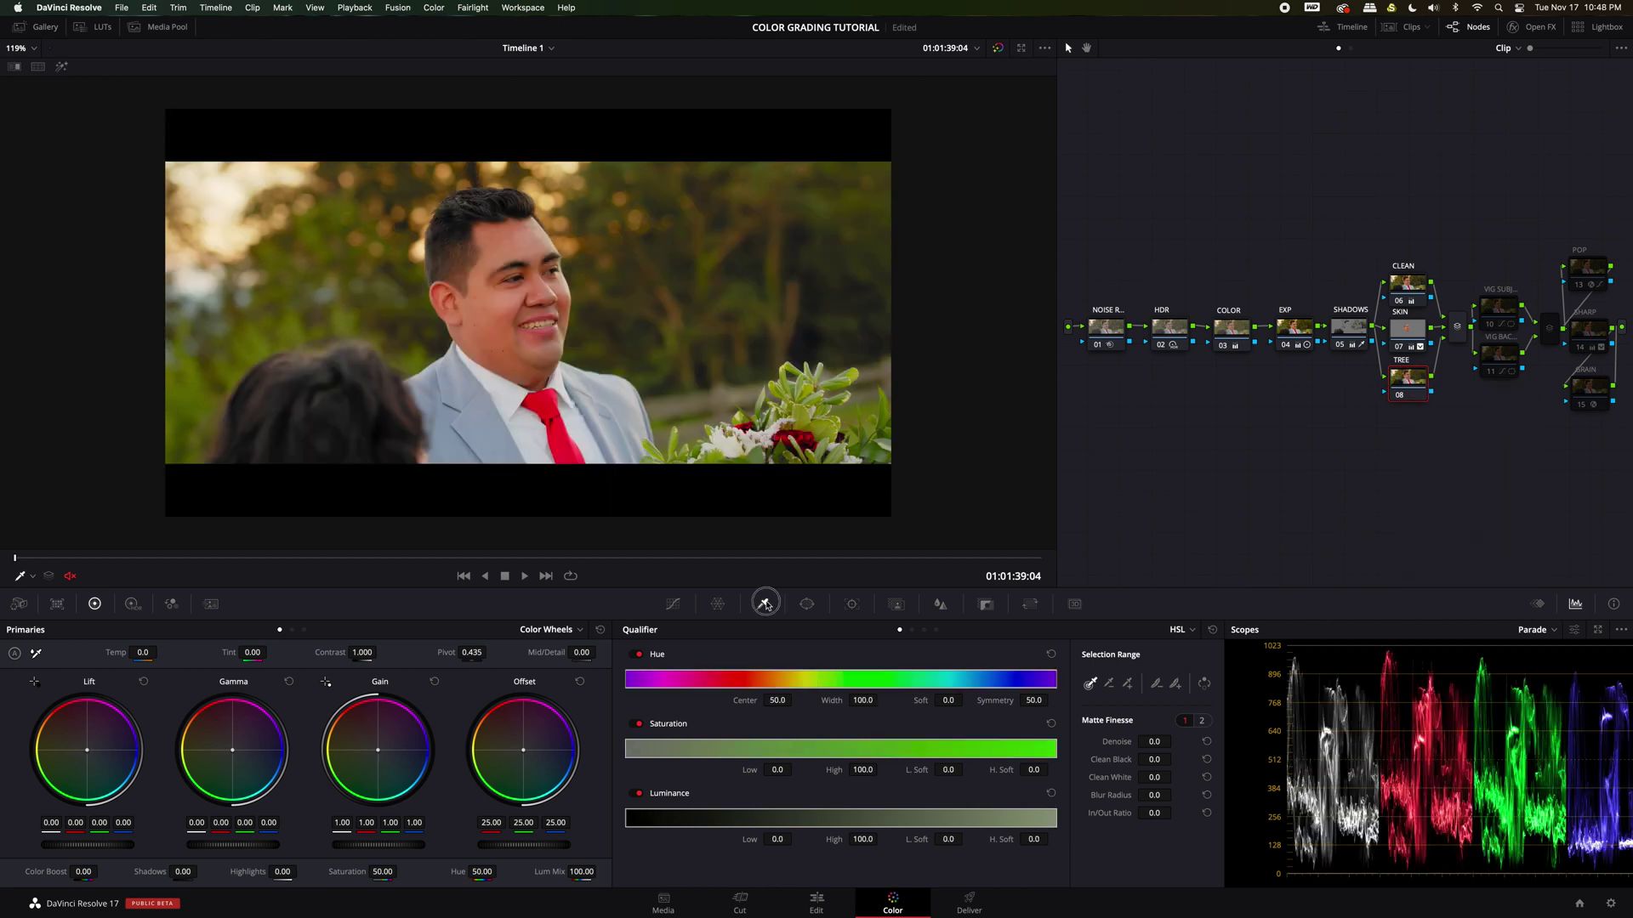
Step: Sample the background trees with the qualifier on the TREE node while highlighting the selection
{"action": "left_click", "coordinate": [61, 66]}
{"action": "left_click_drag", "start_coordinate": [838, 201], "coordinate": [756, 174]}
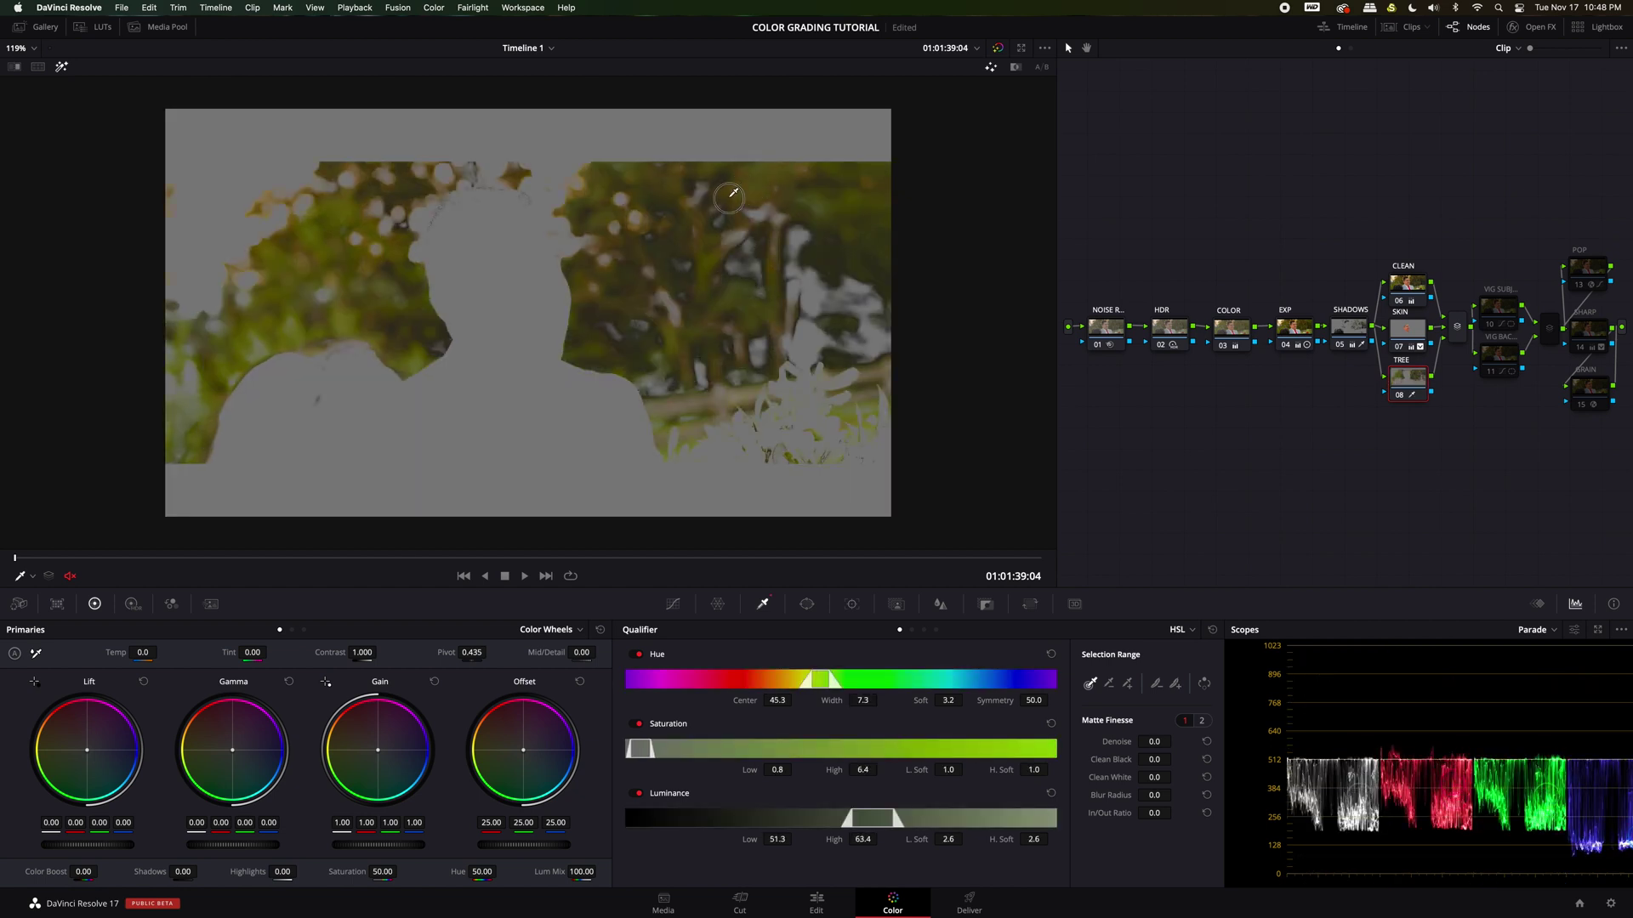
{"action": "left_click", "coordinate": [822, 337]}
{"action": "key", "text": "super+z"}
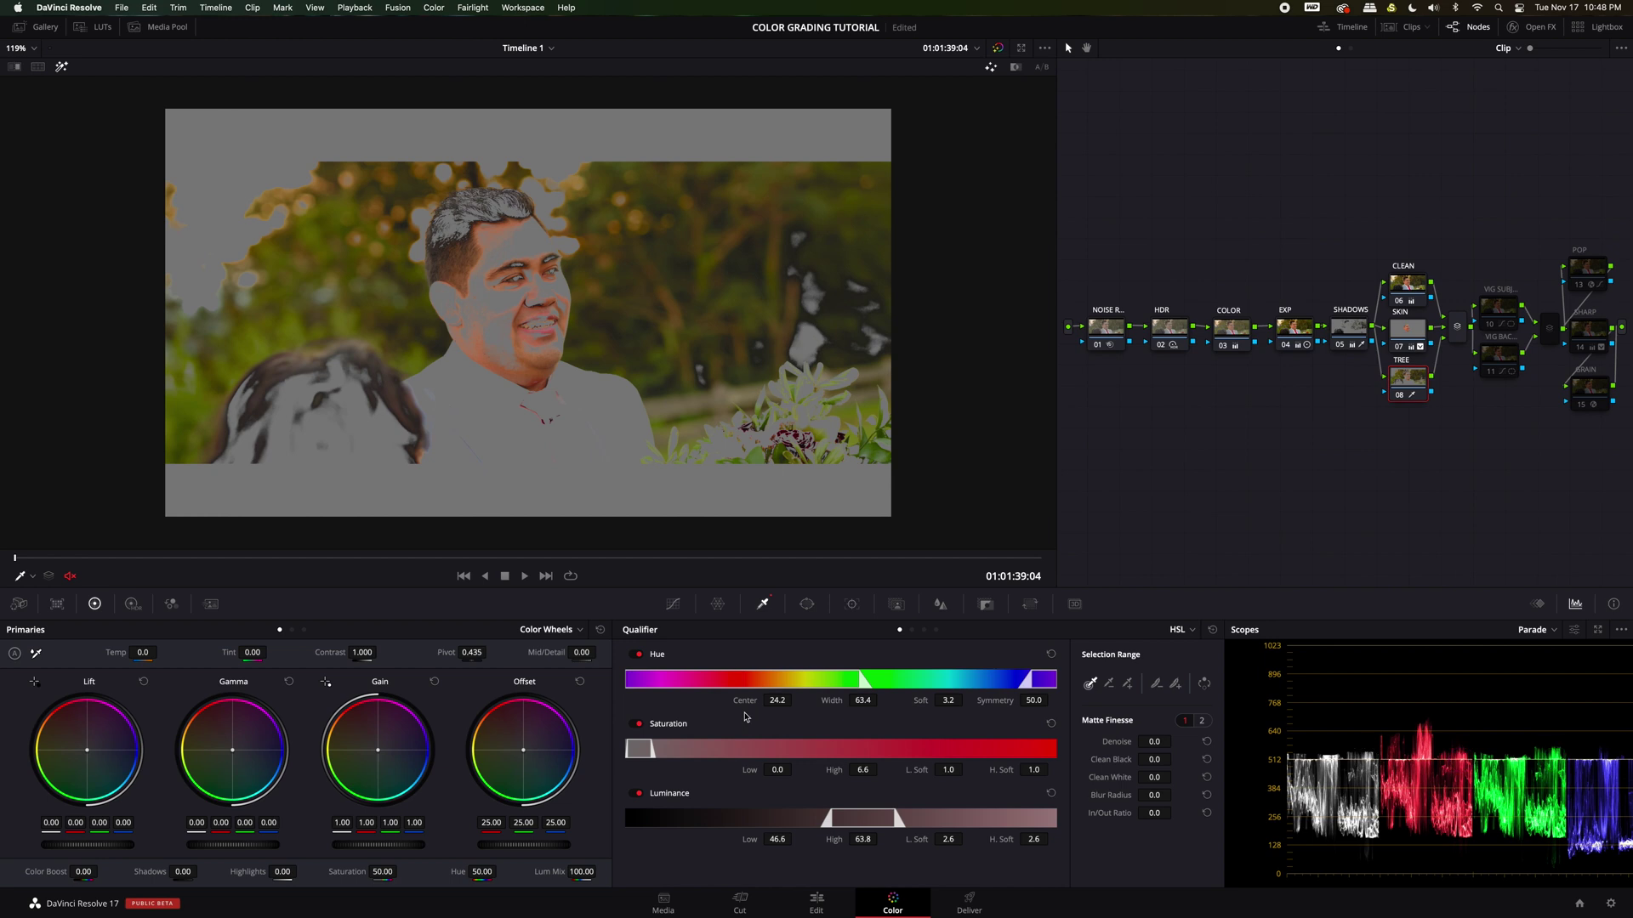
Step: Refine the foliage key to hue center 53.3, width 25.3, luminance softness 6.2 and 8.9, denoise 25.1, clean black 14.2, clean white 0.1, blur radius 28.1
{"action": "left_click_drag", "start_coordinate": [863, 700], "coordinate": [881, 700]}
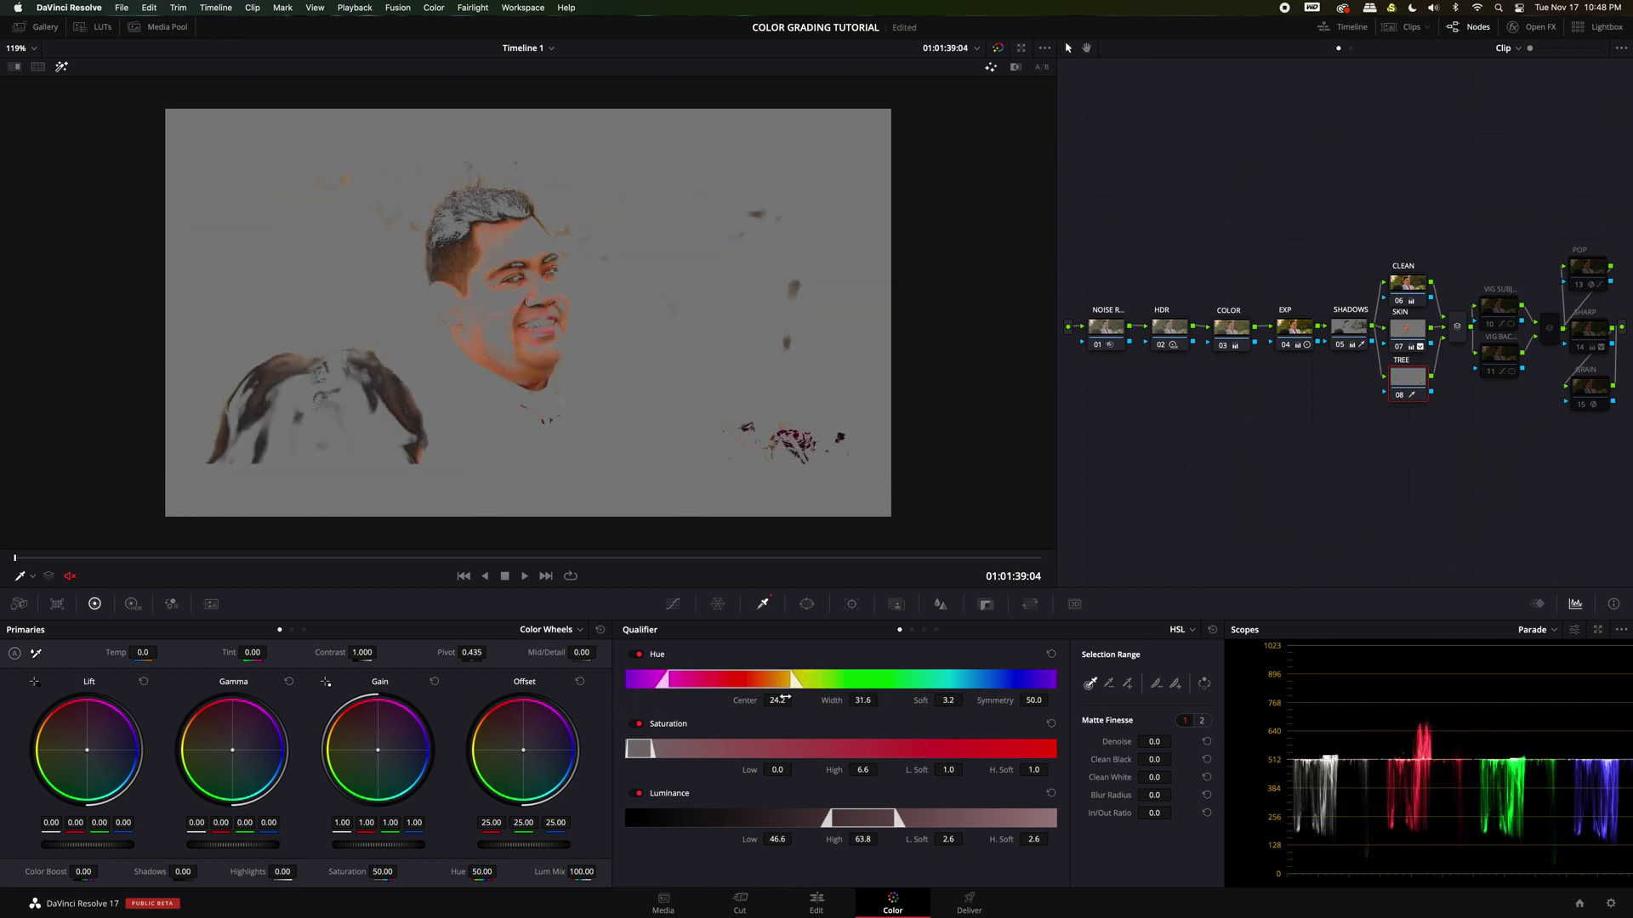
{"action": "left_click_drag", "start_coordinate": [771, 678], "coordinate": [860, 688]}
{"action": "left_click_drag", "start_coordinate": [946, 840], "coordinate": [1058, 841]}
{"action": "left_click_drag", "start_coordinate": [1154, 795], "coordinate": [1144, 743]}
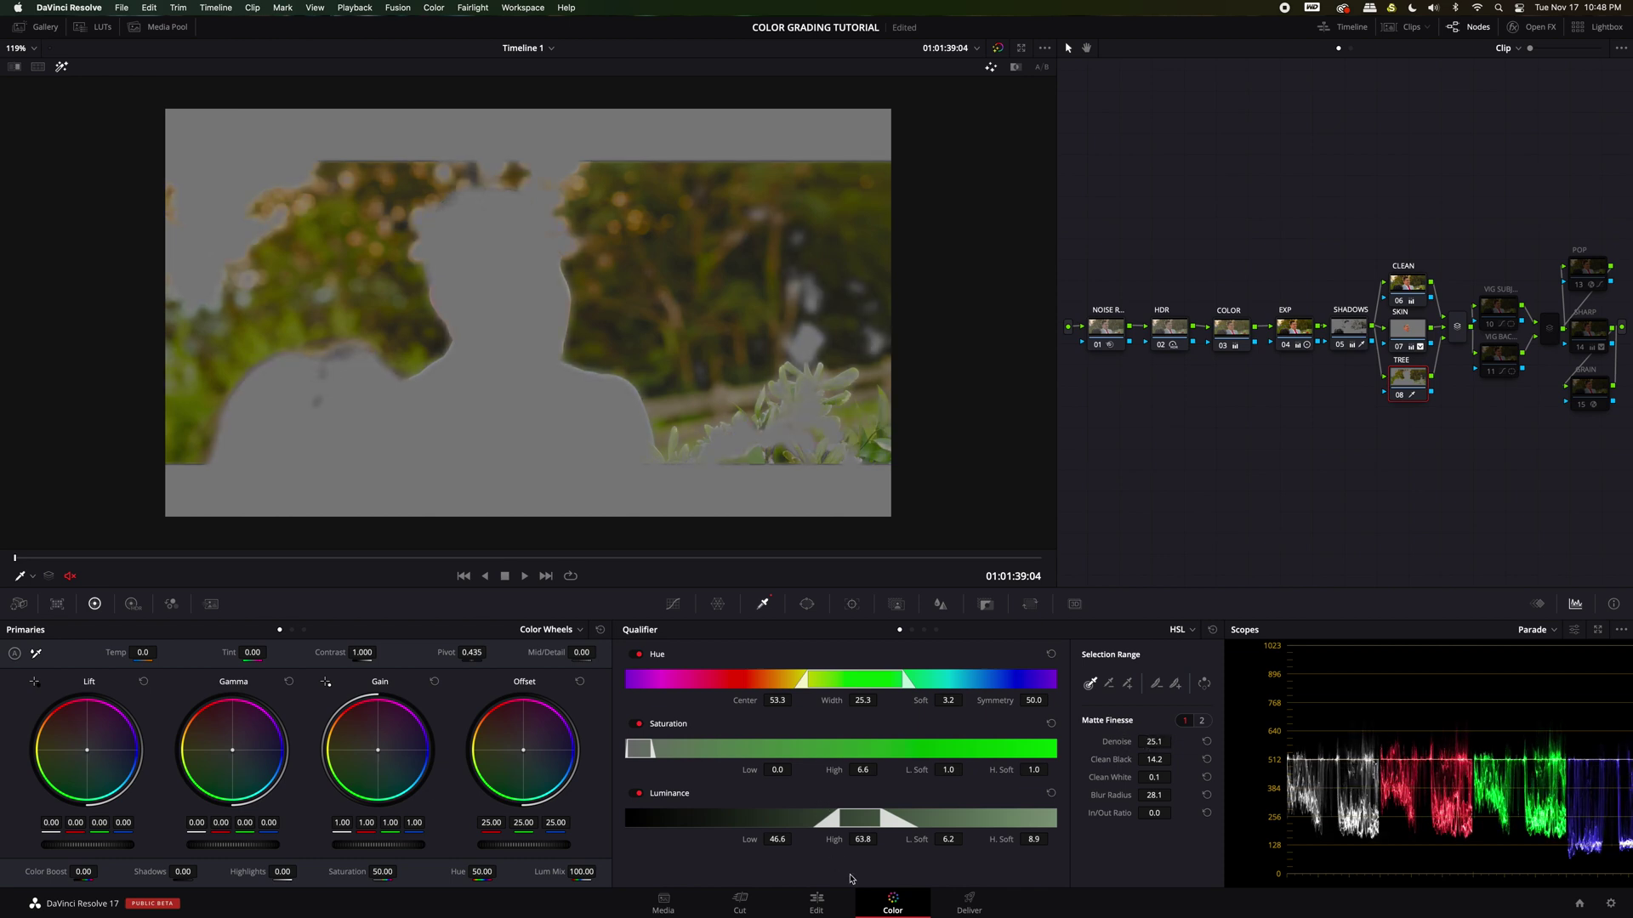
Step: Tighten the foliage key to luminance low 47.5, saturation low 0.4 with low softness 2.3, hue center 53.0 and hue width 20.8
{"action": "left_click_drag", "start_coordinate": [784, 841], "coordinate": [789, 841]}
{"action": "left_click_drag", "start_coordinate": [775, 769], "coordinate": [779, 771]}
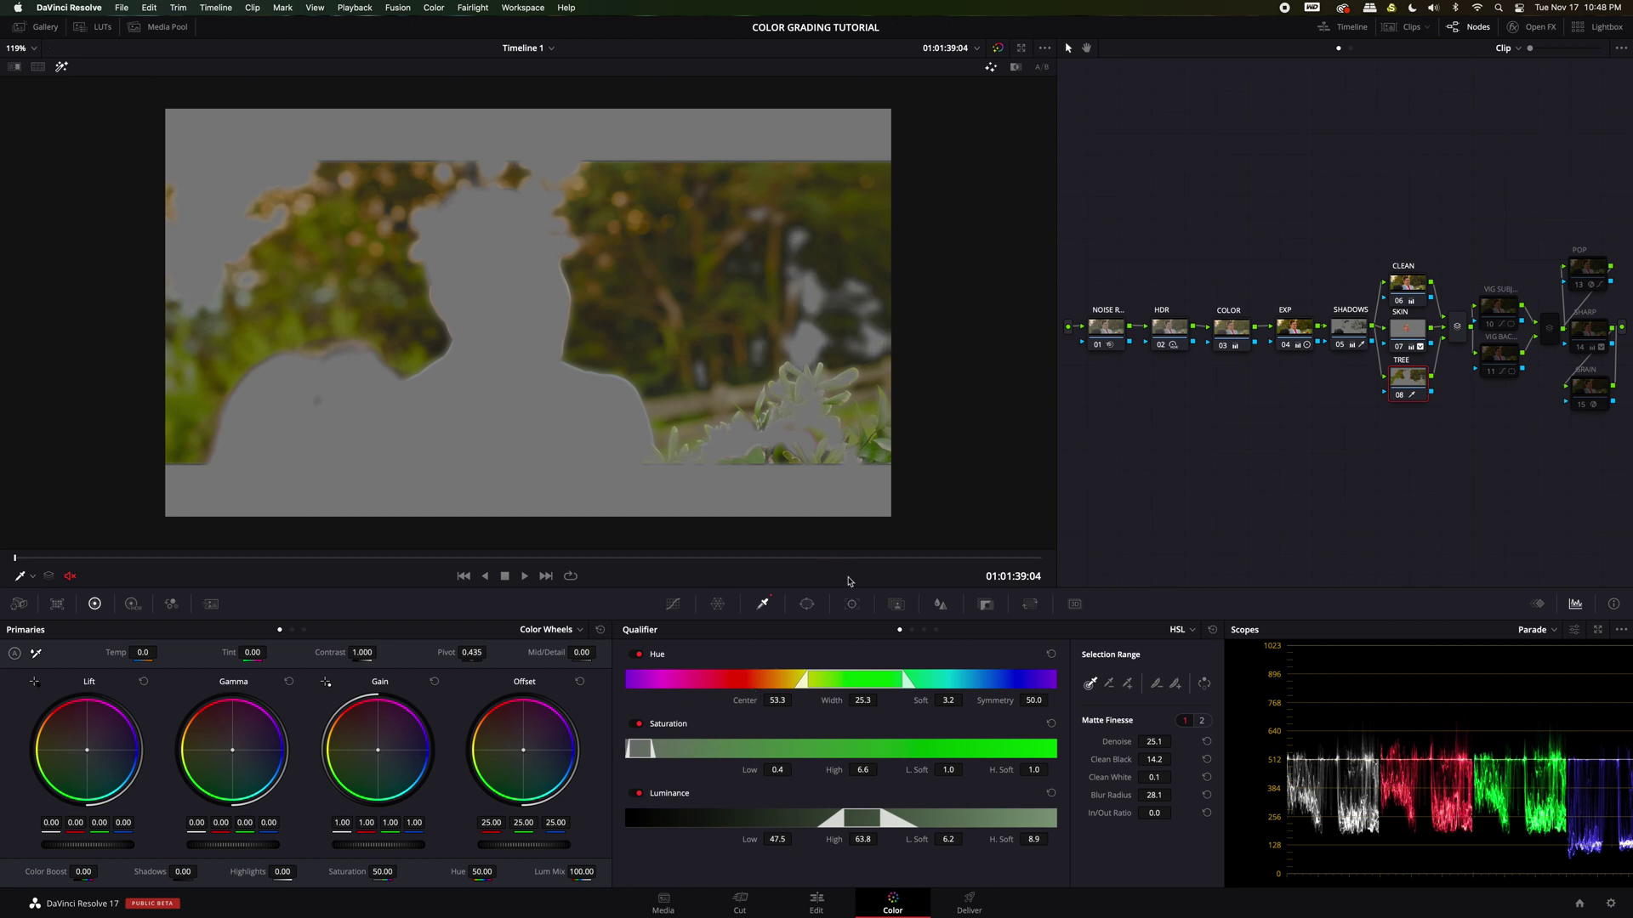
{"action": "left_click_drag", "start_coordinate": [945, 770], "coordinate": [977, 770]}
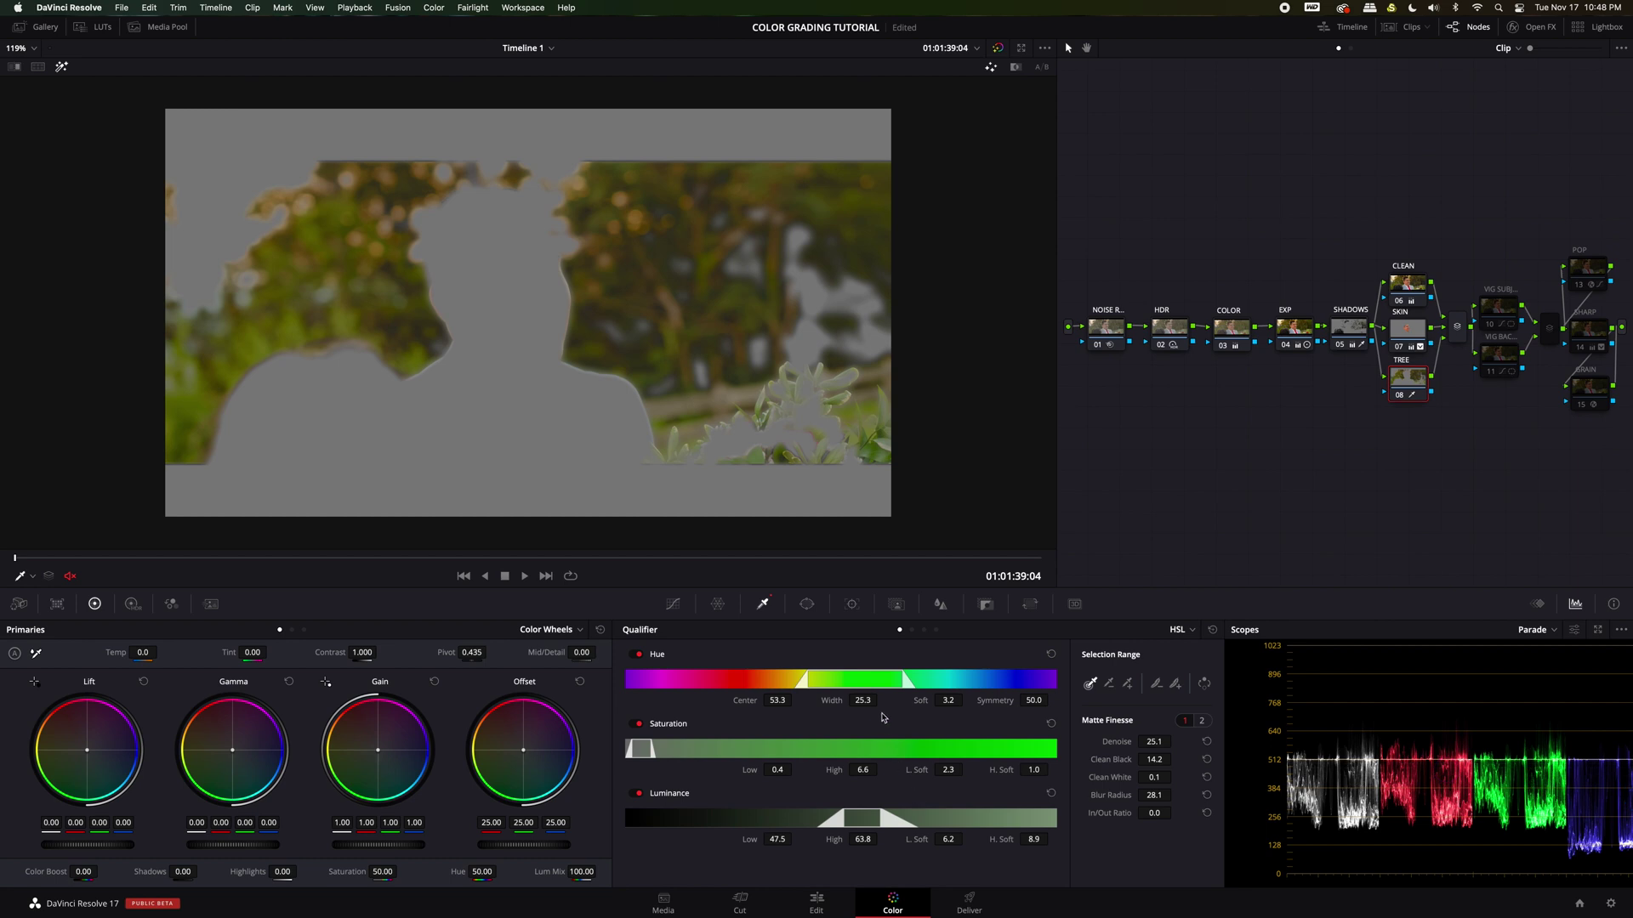
{"action": "left_click_drag", "start_coordinate": [864, 700], "coordinate": [847, 685]}
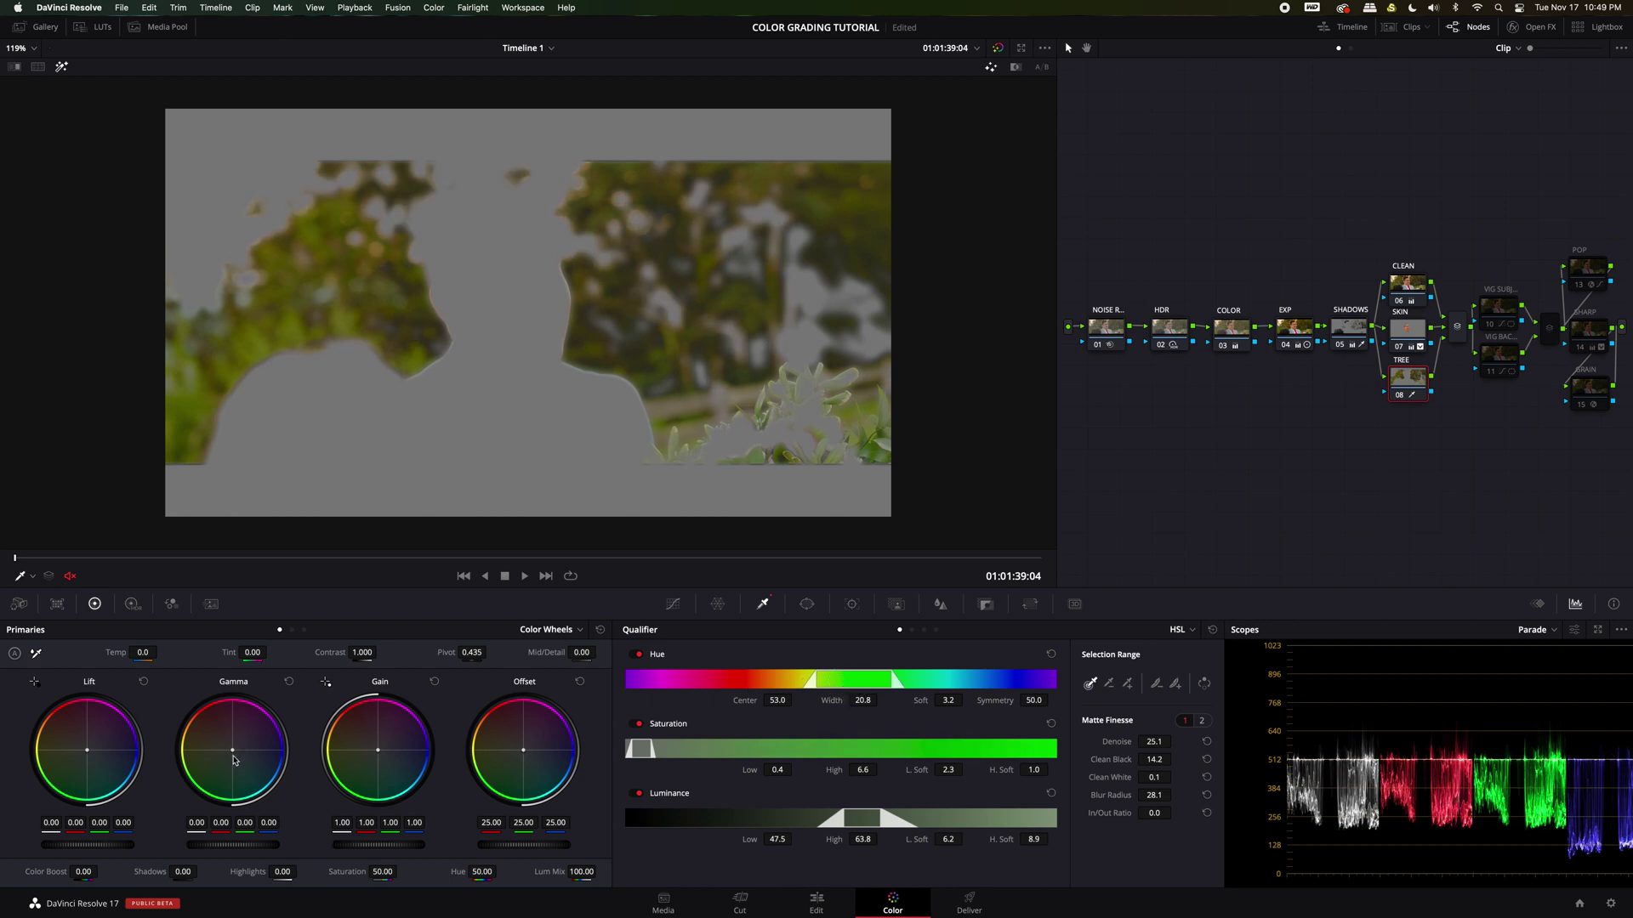
Step: Shift the keyed foliage's gamma toward green with red -0.03 and green 0.01, and return to the full image
{"action": "mouse_move", "coordinate": [233, 754]}
{"action": "left_mouse_down"}
{"action": "mouse_move", "coordinate": [229, 876]}
{"action": "mouse_move", "coordinate": [233, 760]}
{"action": "left_mouse_up"}
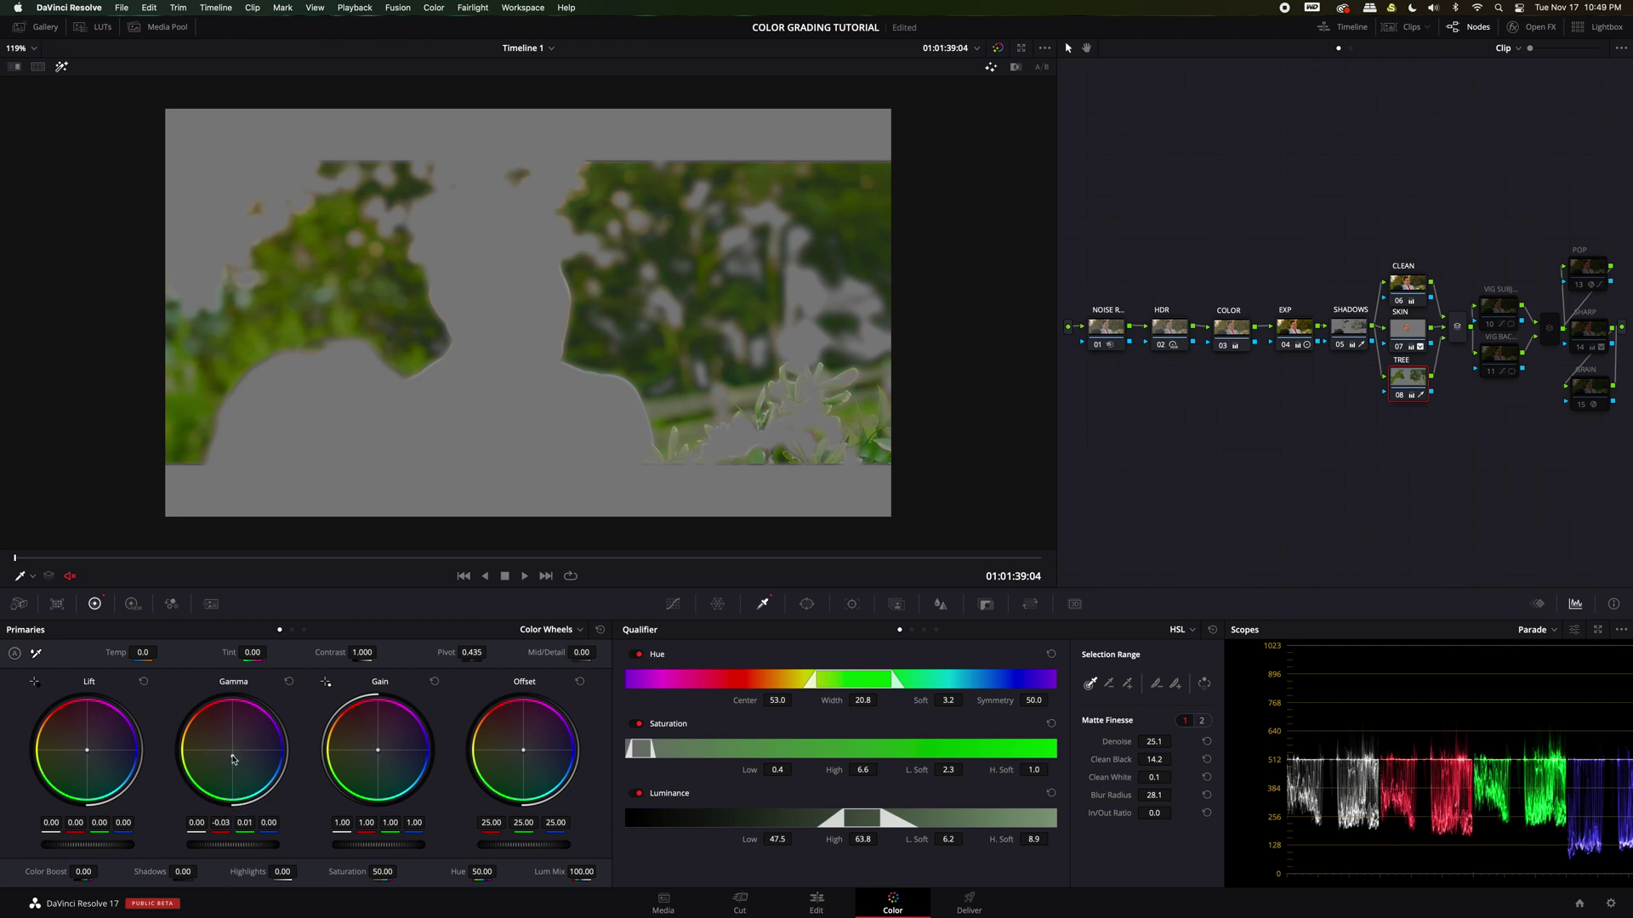
{"action": "left_click", "coordinate": [62, 66]}
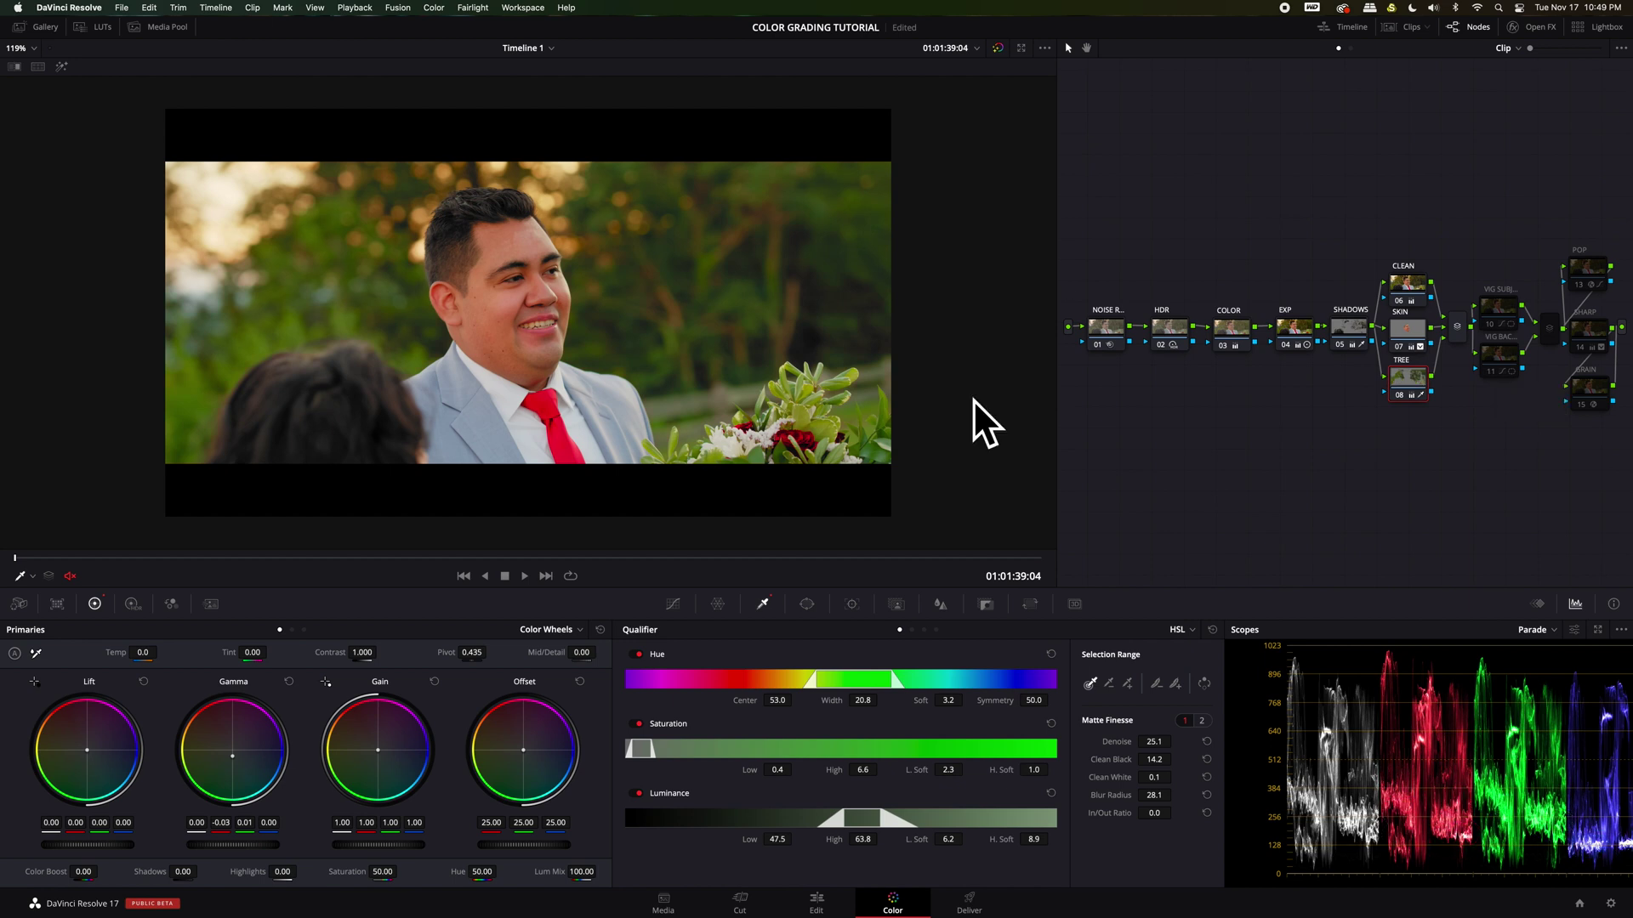
{"action": "mouse_move", "coordinate": [1154, 795]}
{"action": "left_mouse_down"}
{"action": "mouse_move", "coordinate": [1186, 794]}
{"action": "mouse_move", "coordinate": [1155, 795]}
{"action": "left_mouse_up"}
Step: Try a blur radius of 1.65 on the TREE node's foliage, reset it, and set the radius to 0.57
{"action": "left_click", "coordinate": [940, 604]}
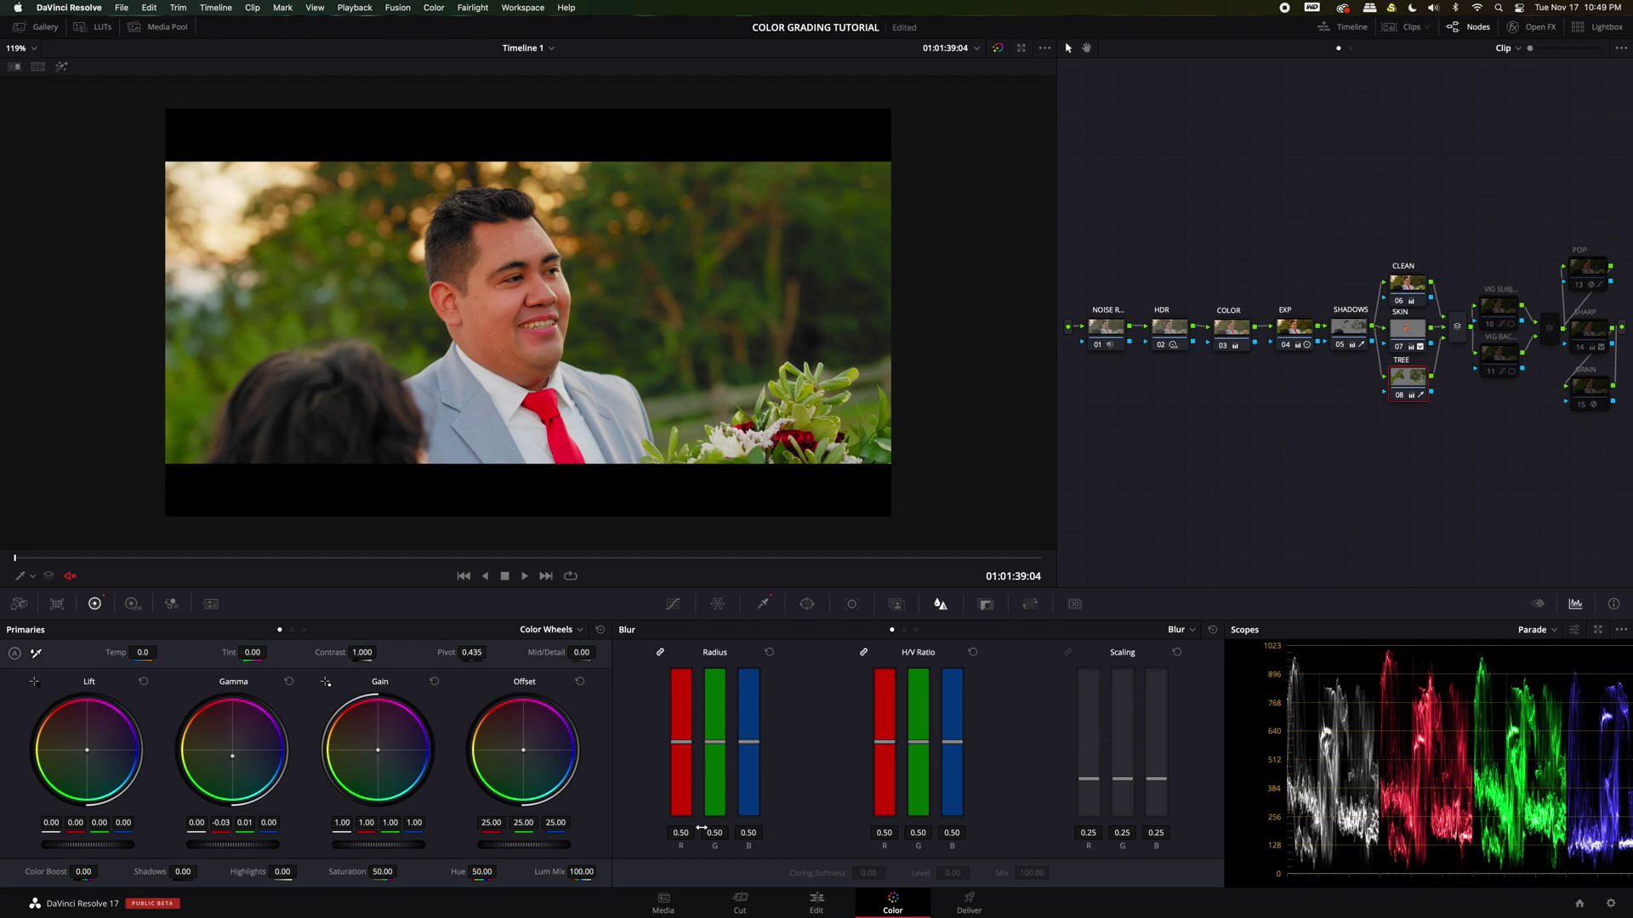
{"action": "left_click_drag", "start_coordinate": [680, 833], "coordinate": [750, 834]}
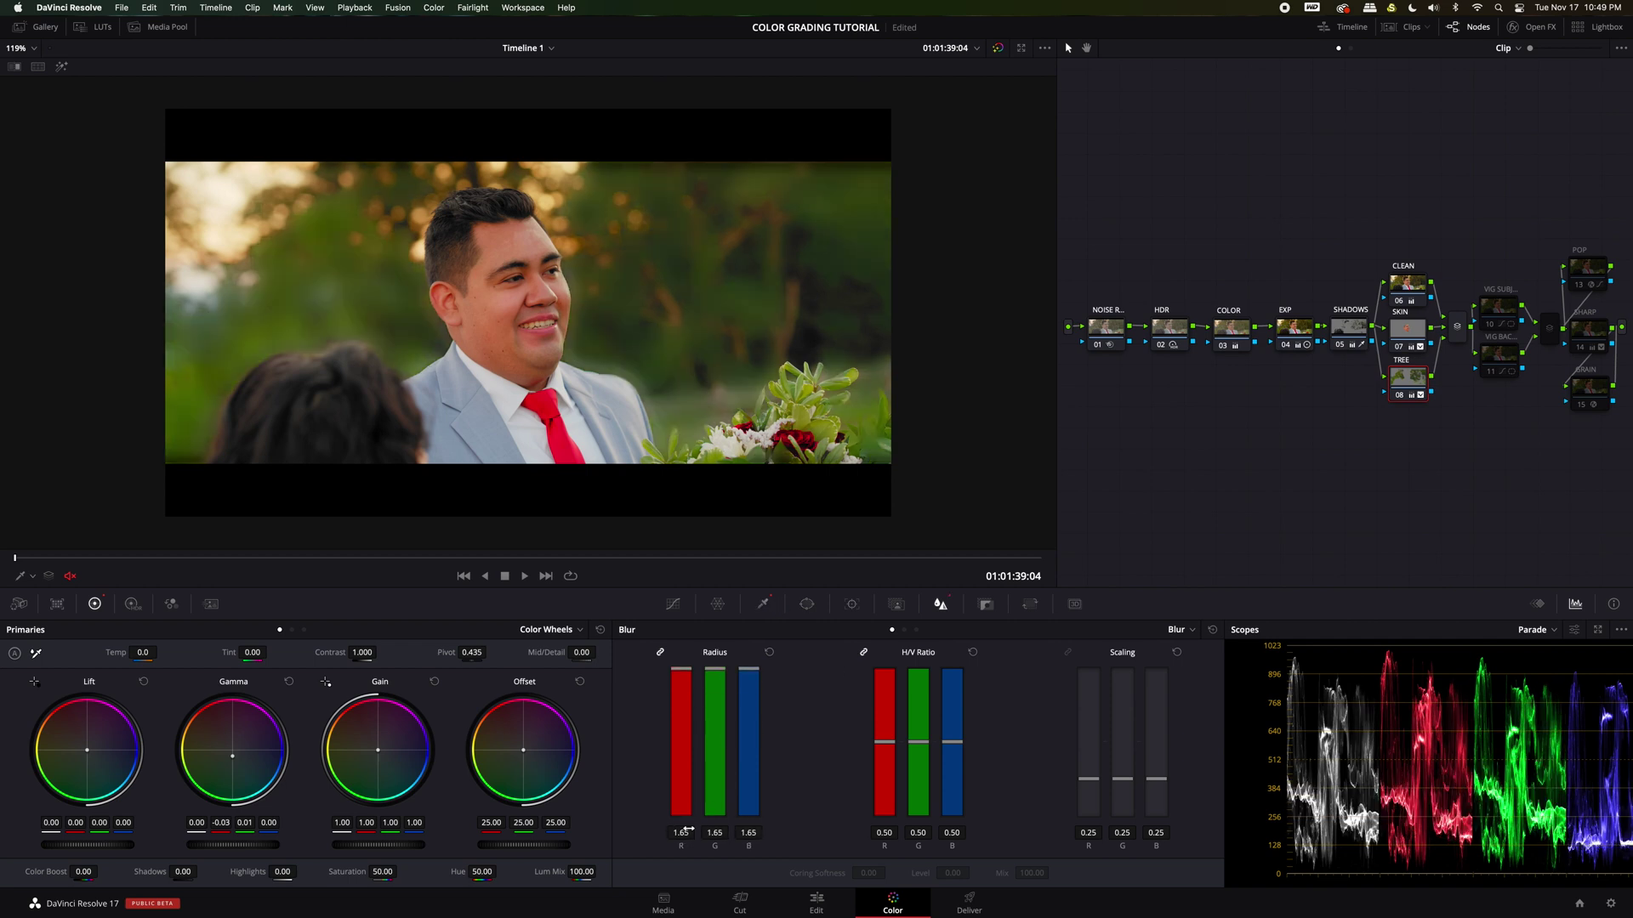
{"action": "left_click", "coordinate": [768, 653]}
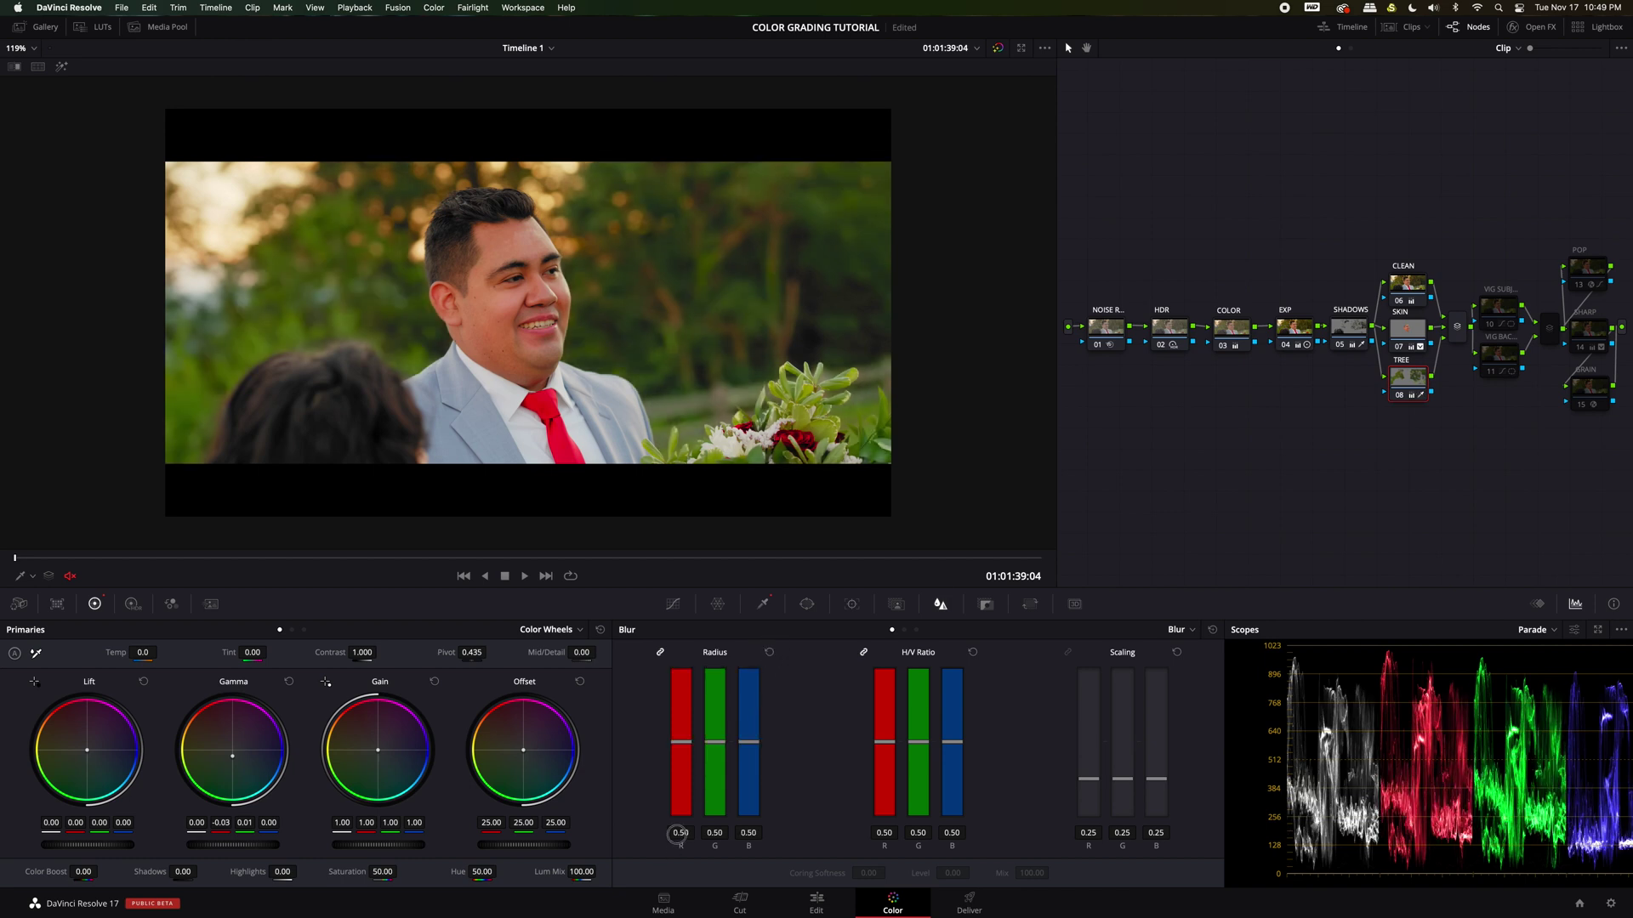
{"action": "left_click_drag", "start_coordinate": [678, 832], "coordinate": [689, 832]}
{"action": "mouse_move", "coordinate": [1414, 343]}
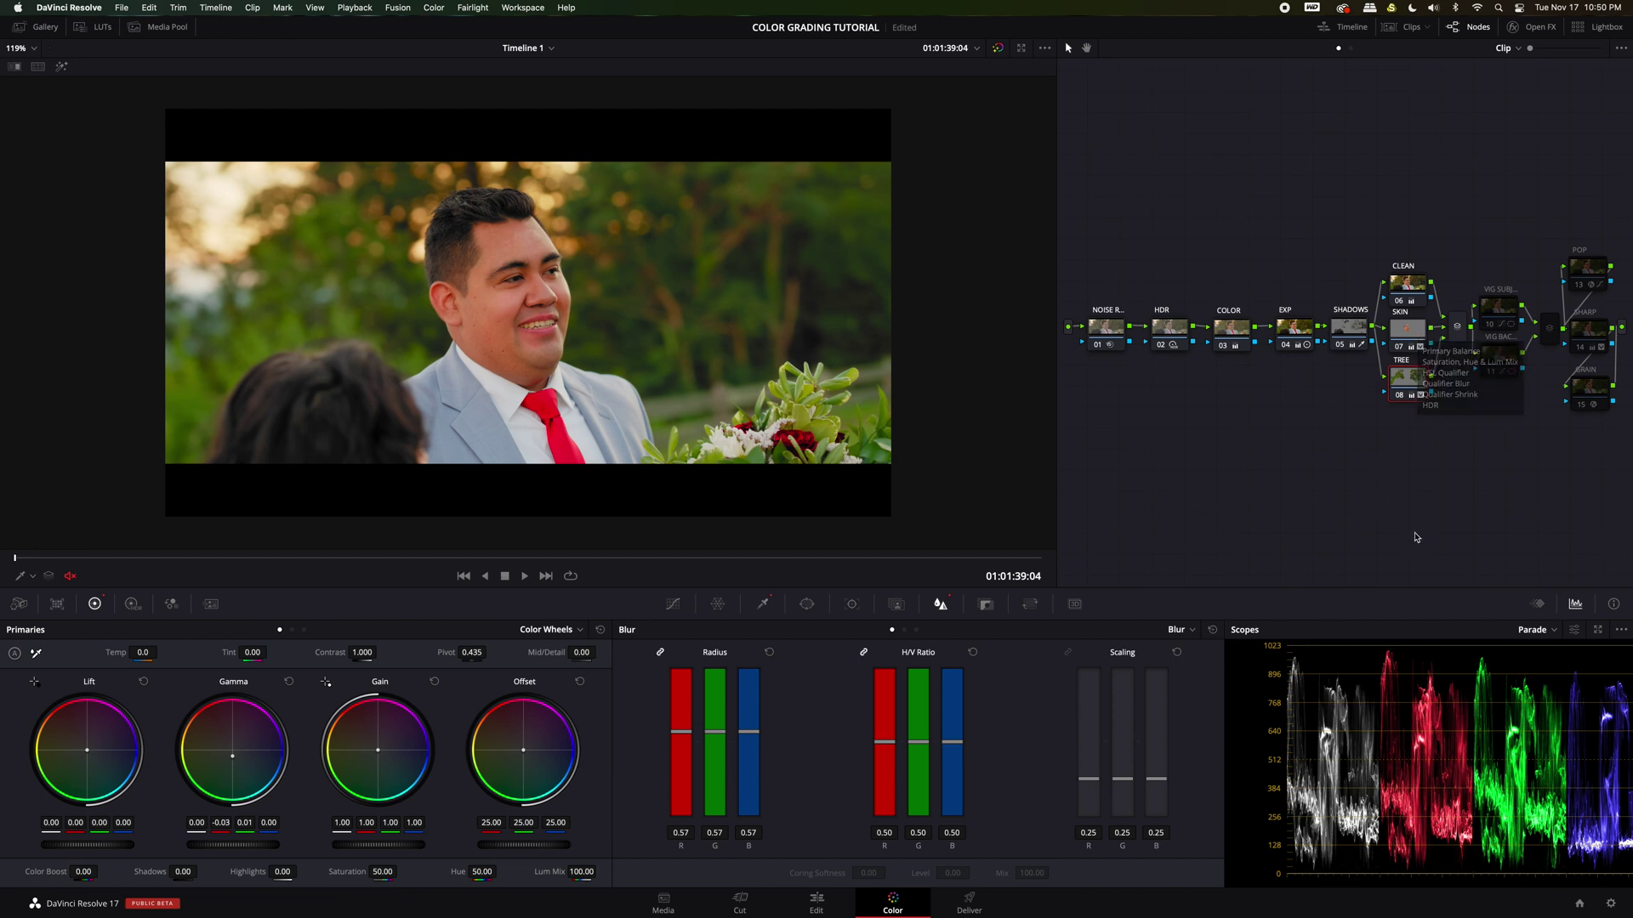
Step: Enable the VIG SUBJ node, show its window settings, and disable the noise reduction node
{"action": "left_click", "coordinate": [1499, 314]}
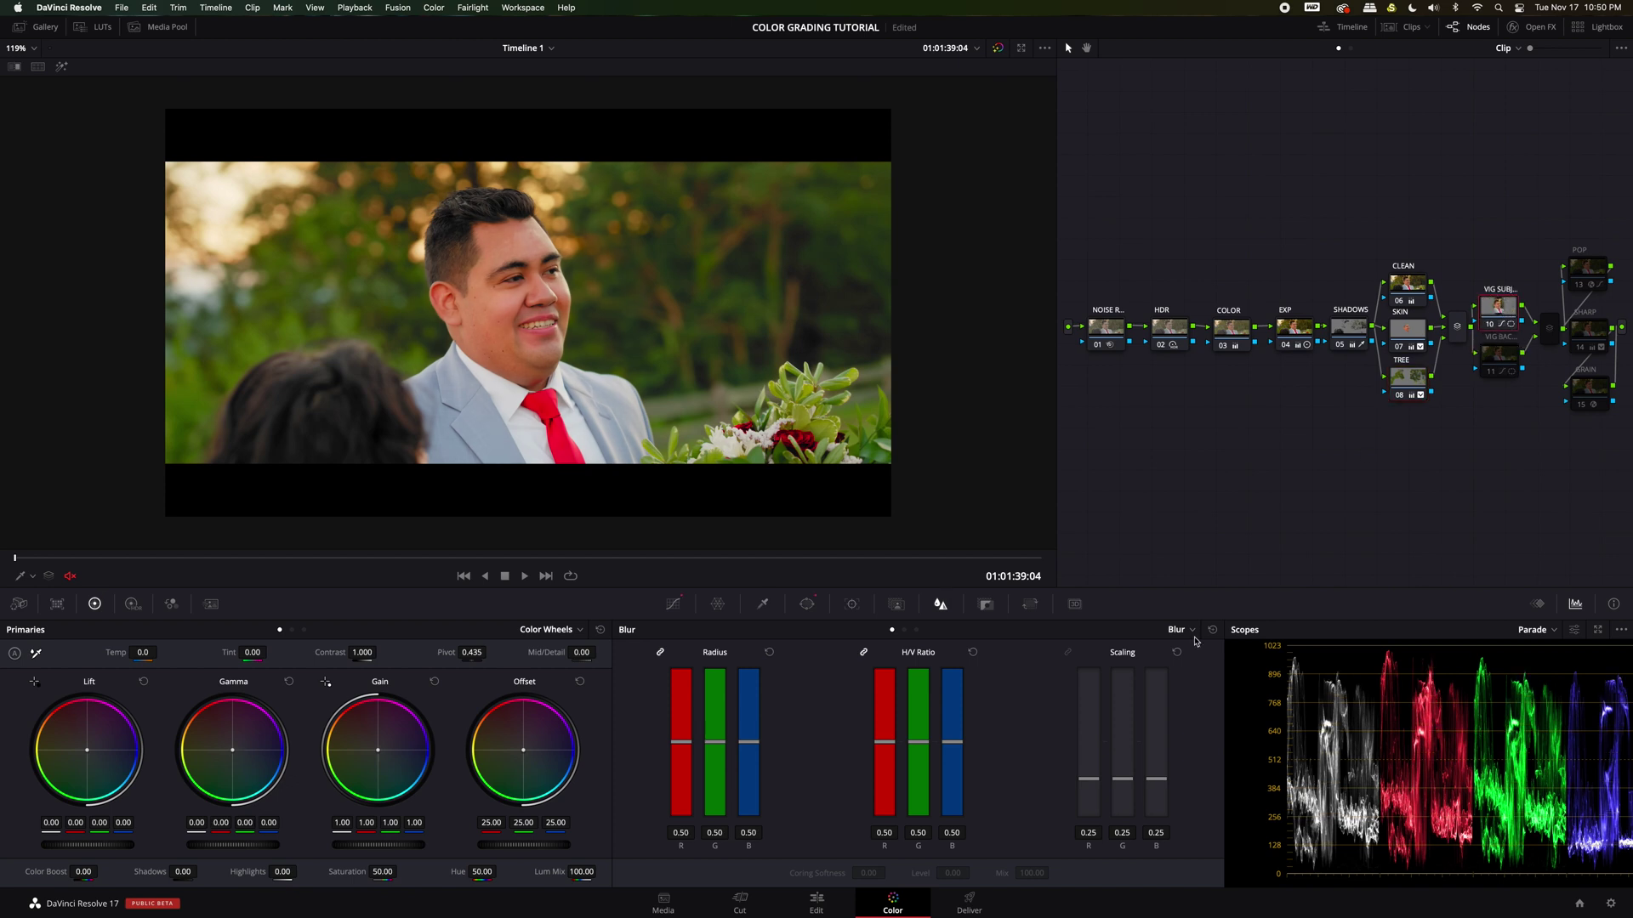
{"action": "left_click", "coordinate": [806, 605]}
{"action": "left_click", "coordinate": [1097, 344]}
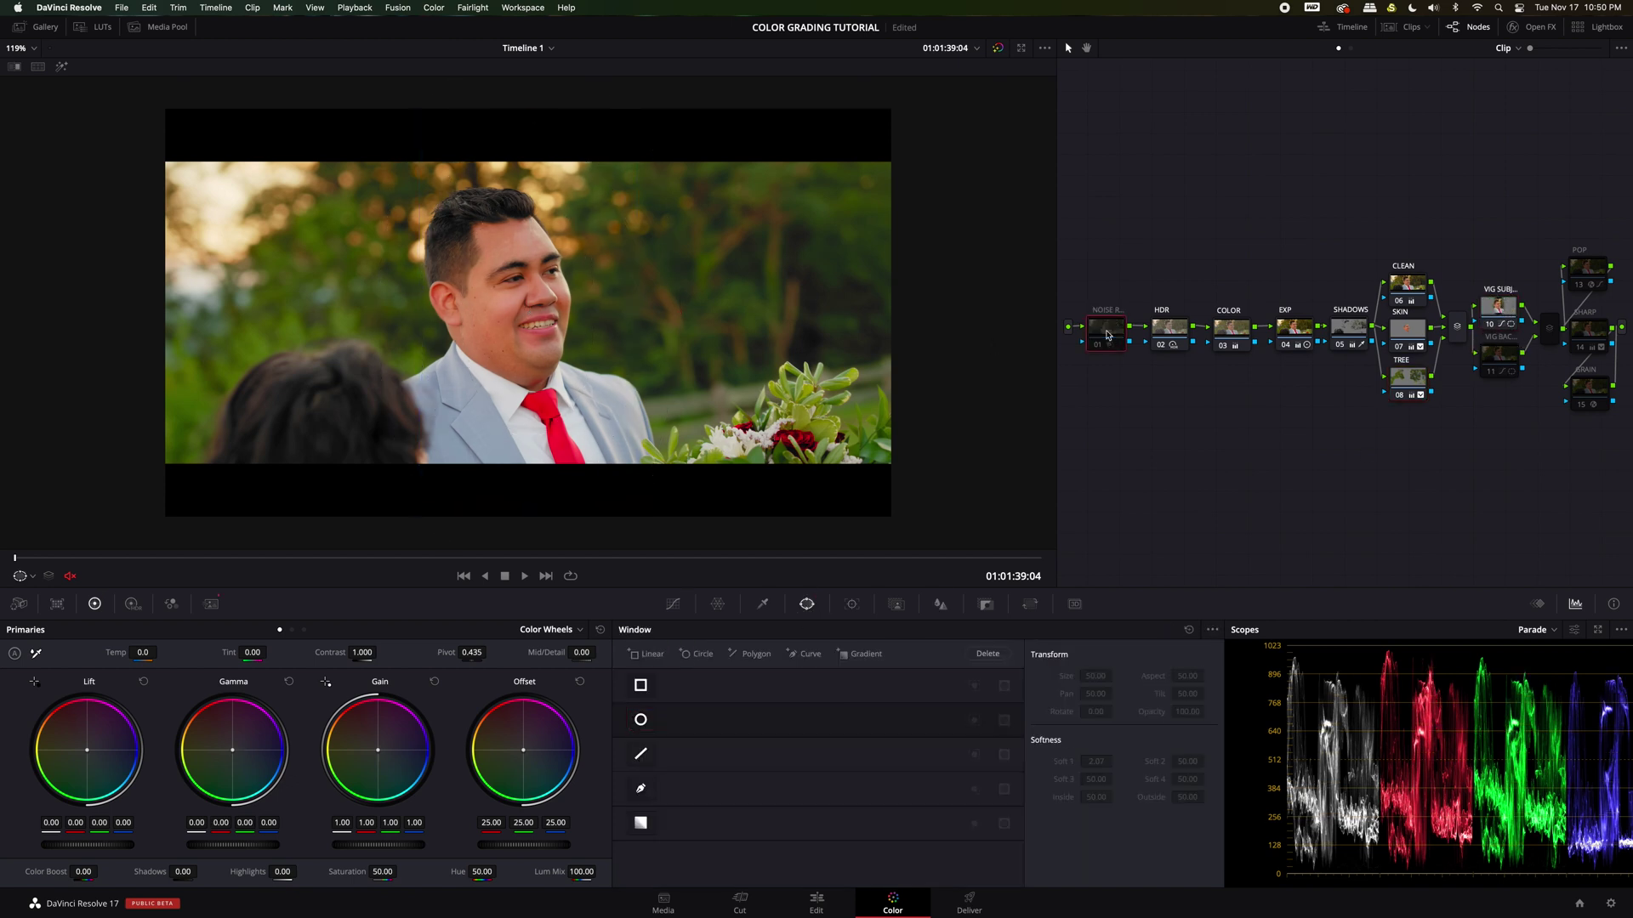
Step: Track the VIG SUBJ node's oval window forward through the clip
{"action": "left_click", "coordinate": [1501, 316]}
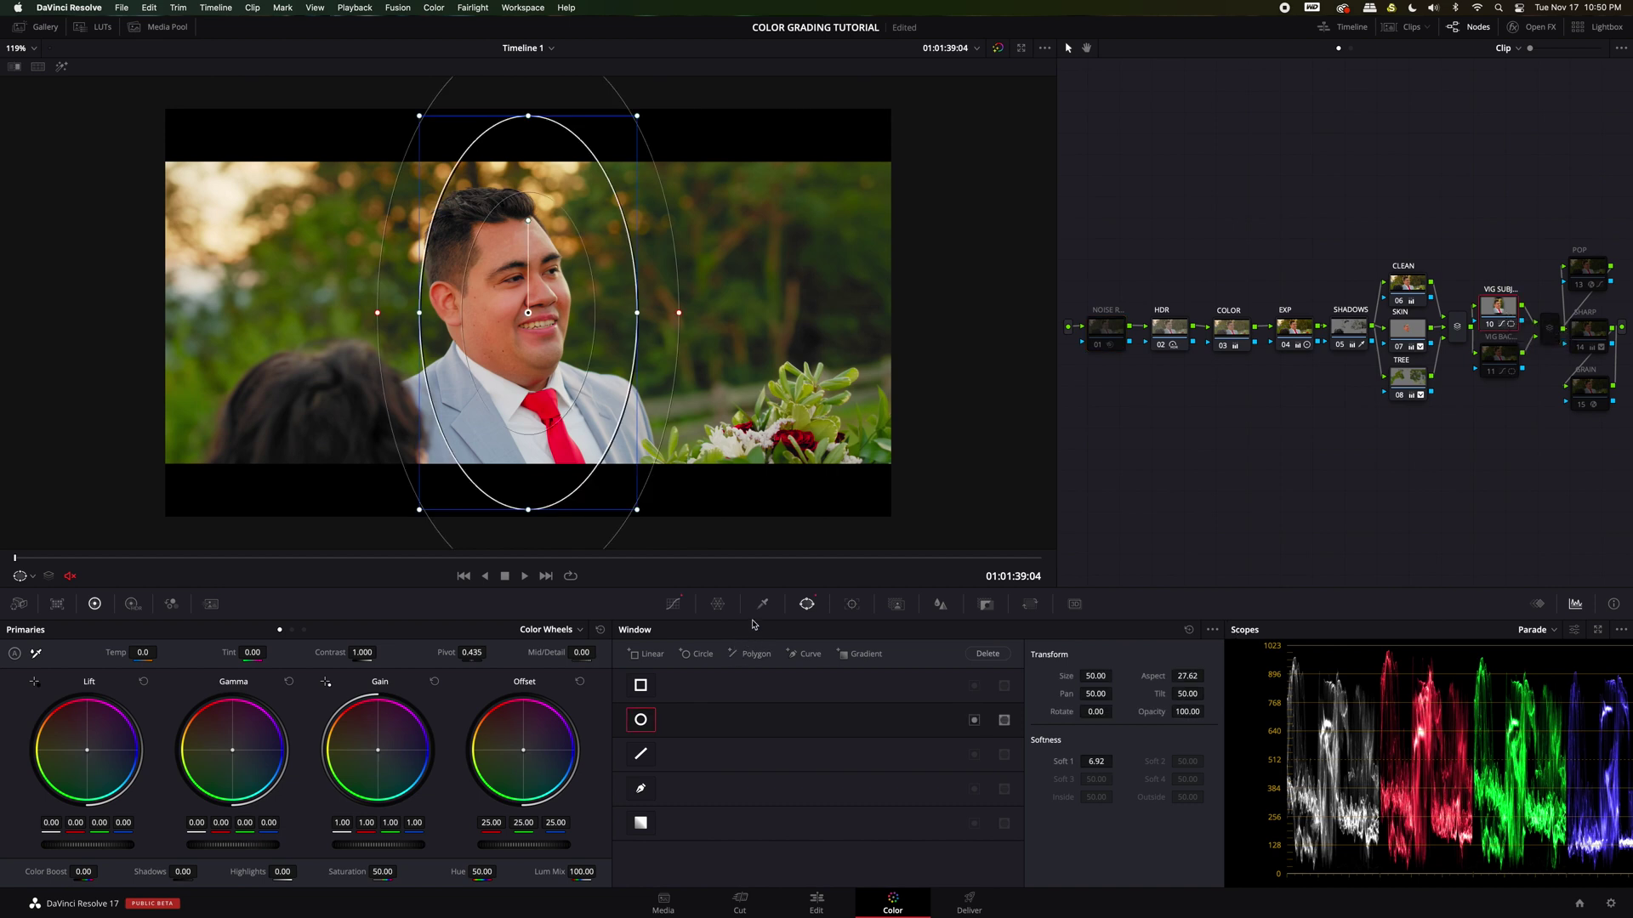
{"action": "left_click", "coordinate": [852, 605]}
{"action": "left_click", "coordinate": [689, 654]}
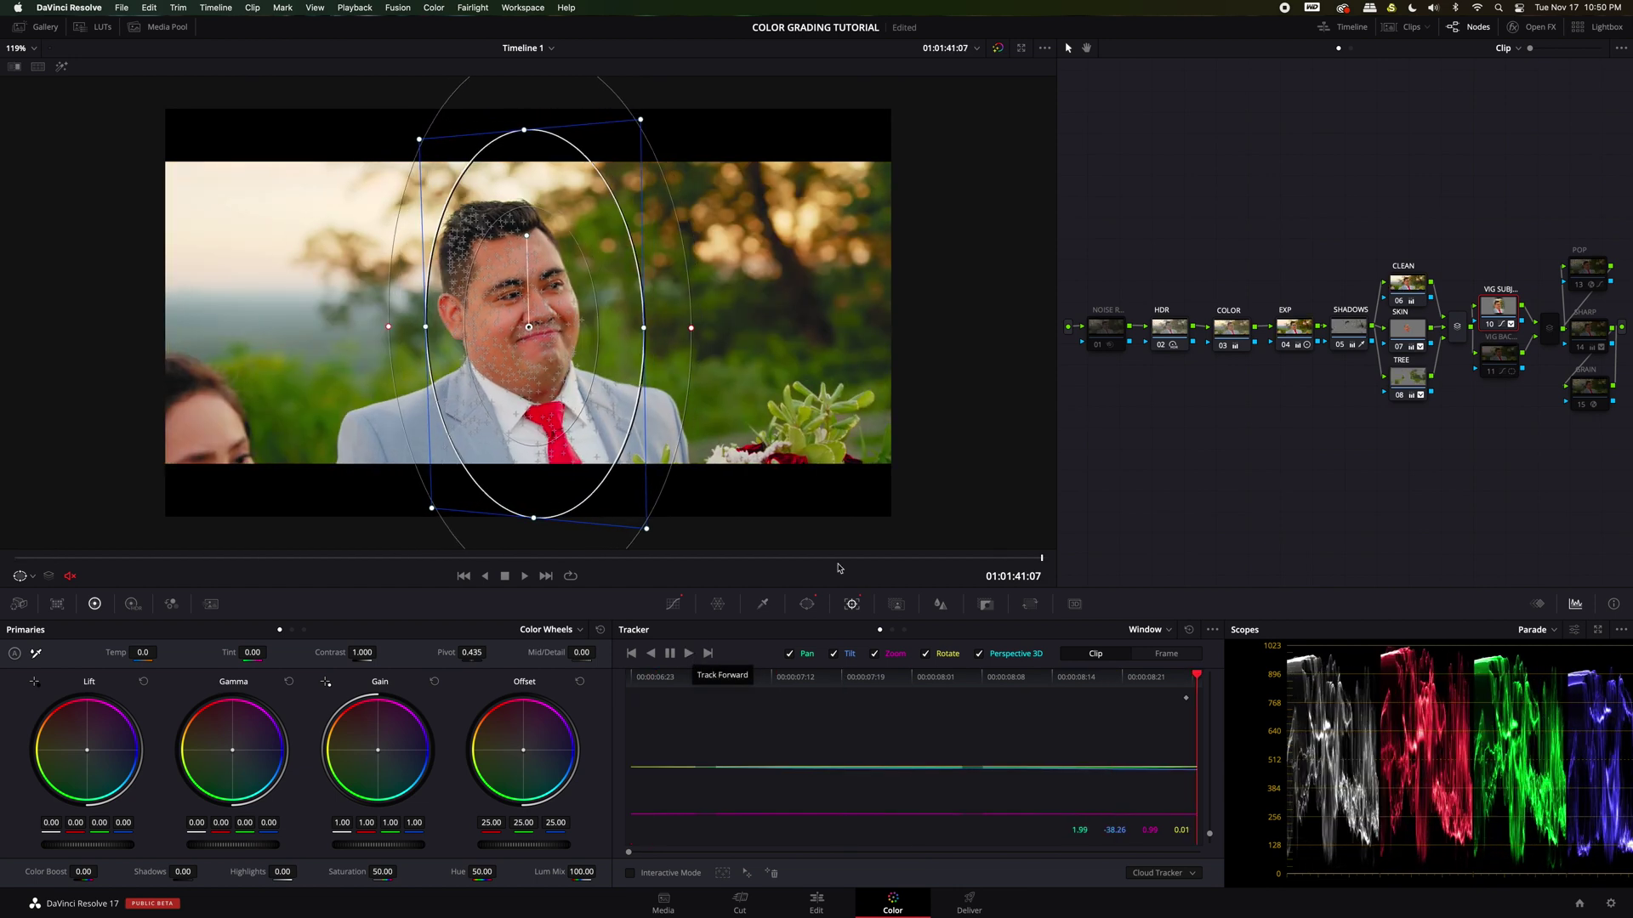
Step: Enable the VIG BAC node and track its oval window in reverse through the clip
{"action": "left_click", "coordinate": [1491, 371]}
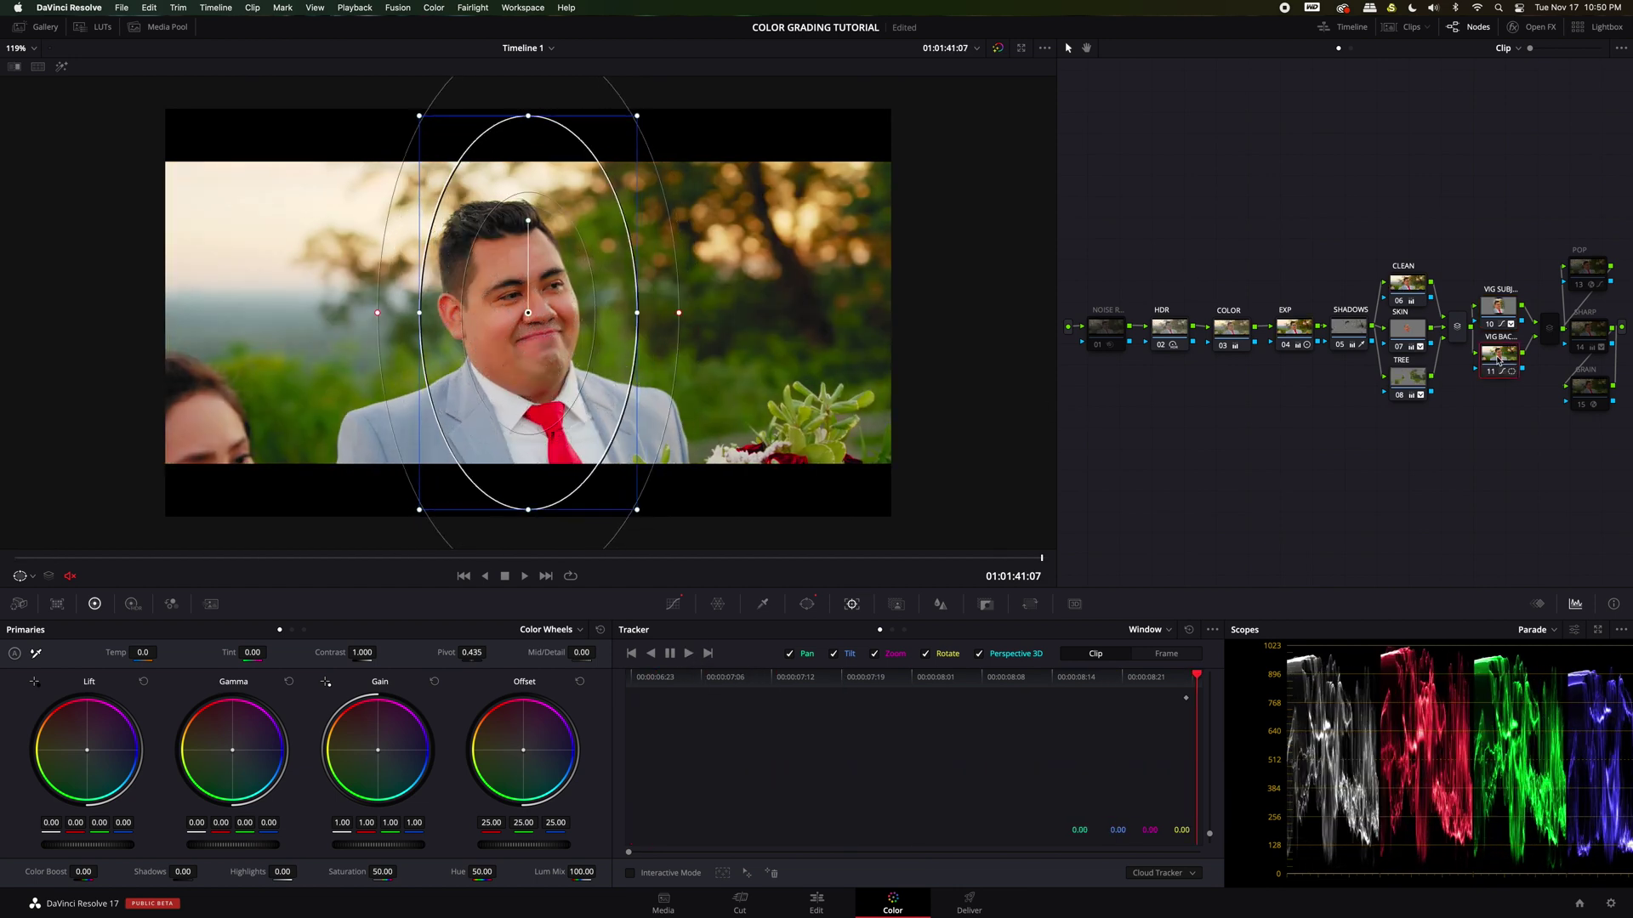
{"action": "left_click", "coordinate": [656, 656]}
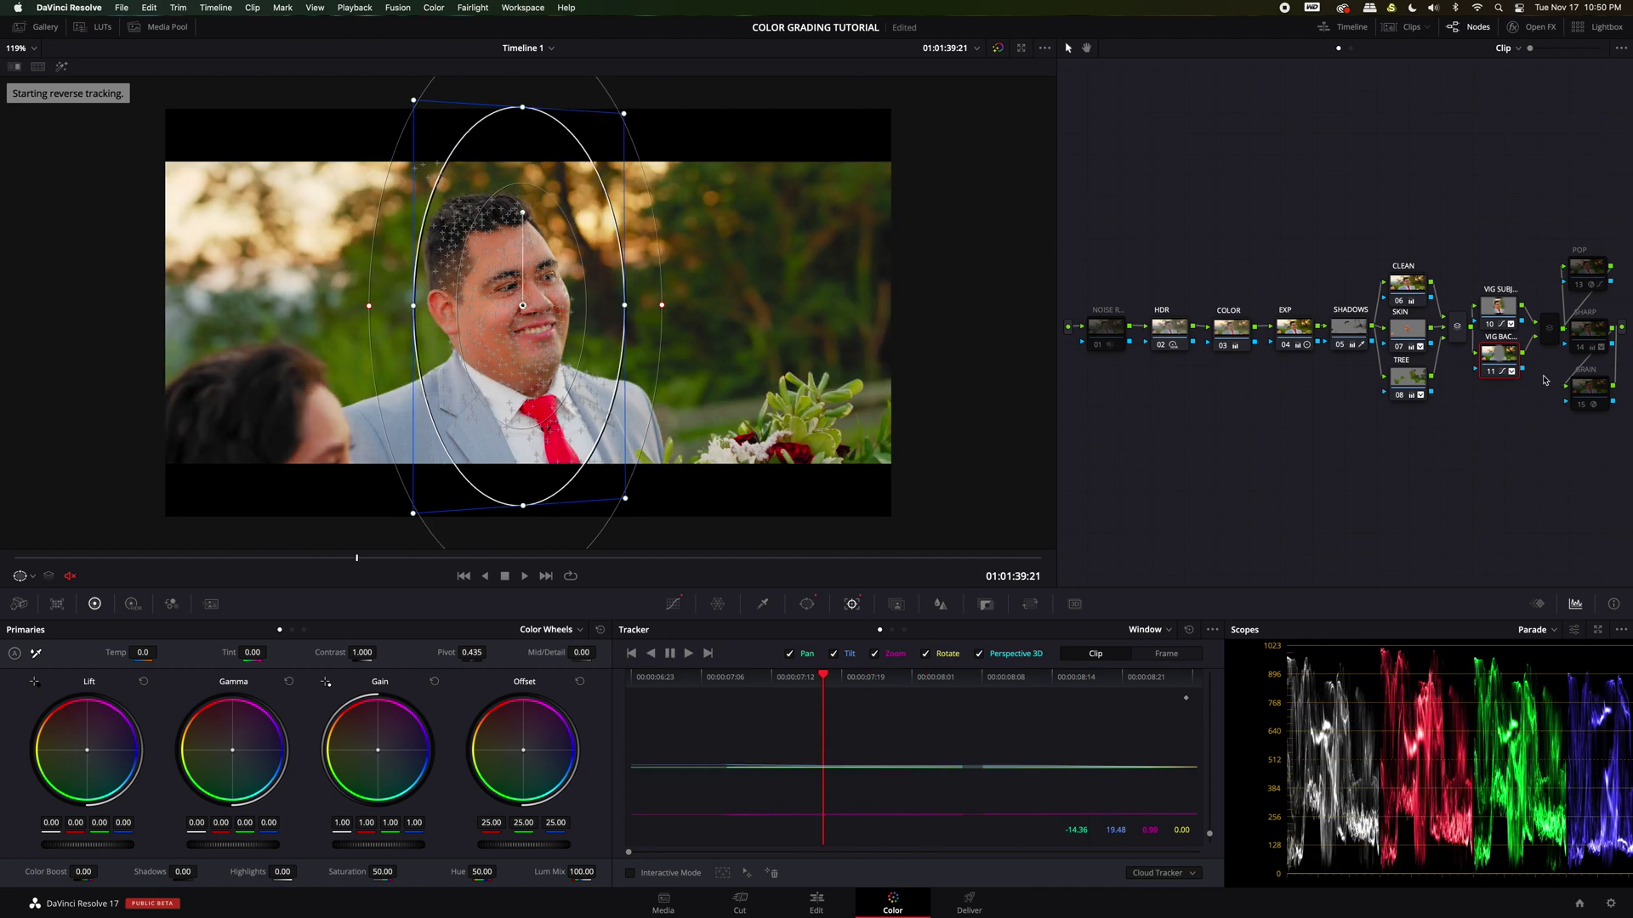
Step: Check the VIG SUBJ node's window mask, and brighten the subject by raising an upper point on its custom curve with editable splines enabled
{"action": "left_click", "coordinate": [1503, 318]}
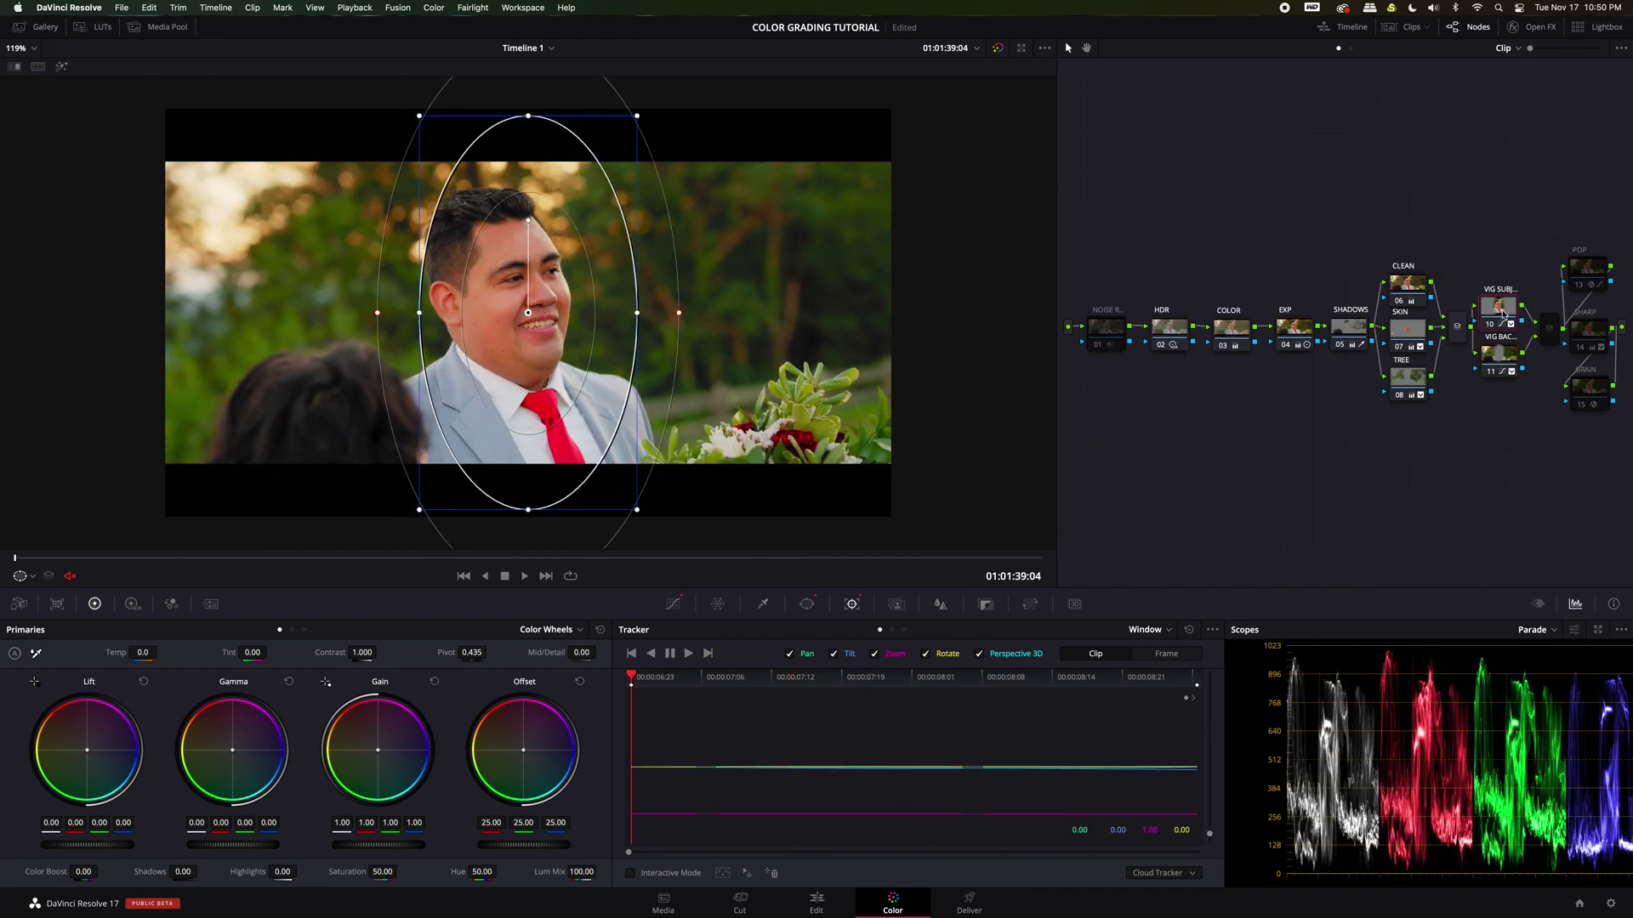
{"action": "left_click", "coordinate": [807, 604]}
{"action": "left_click", "coordinate": [63, 67]}
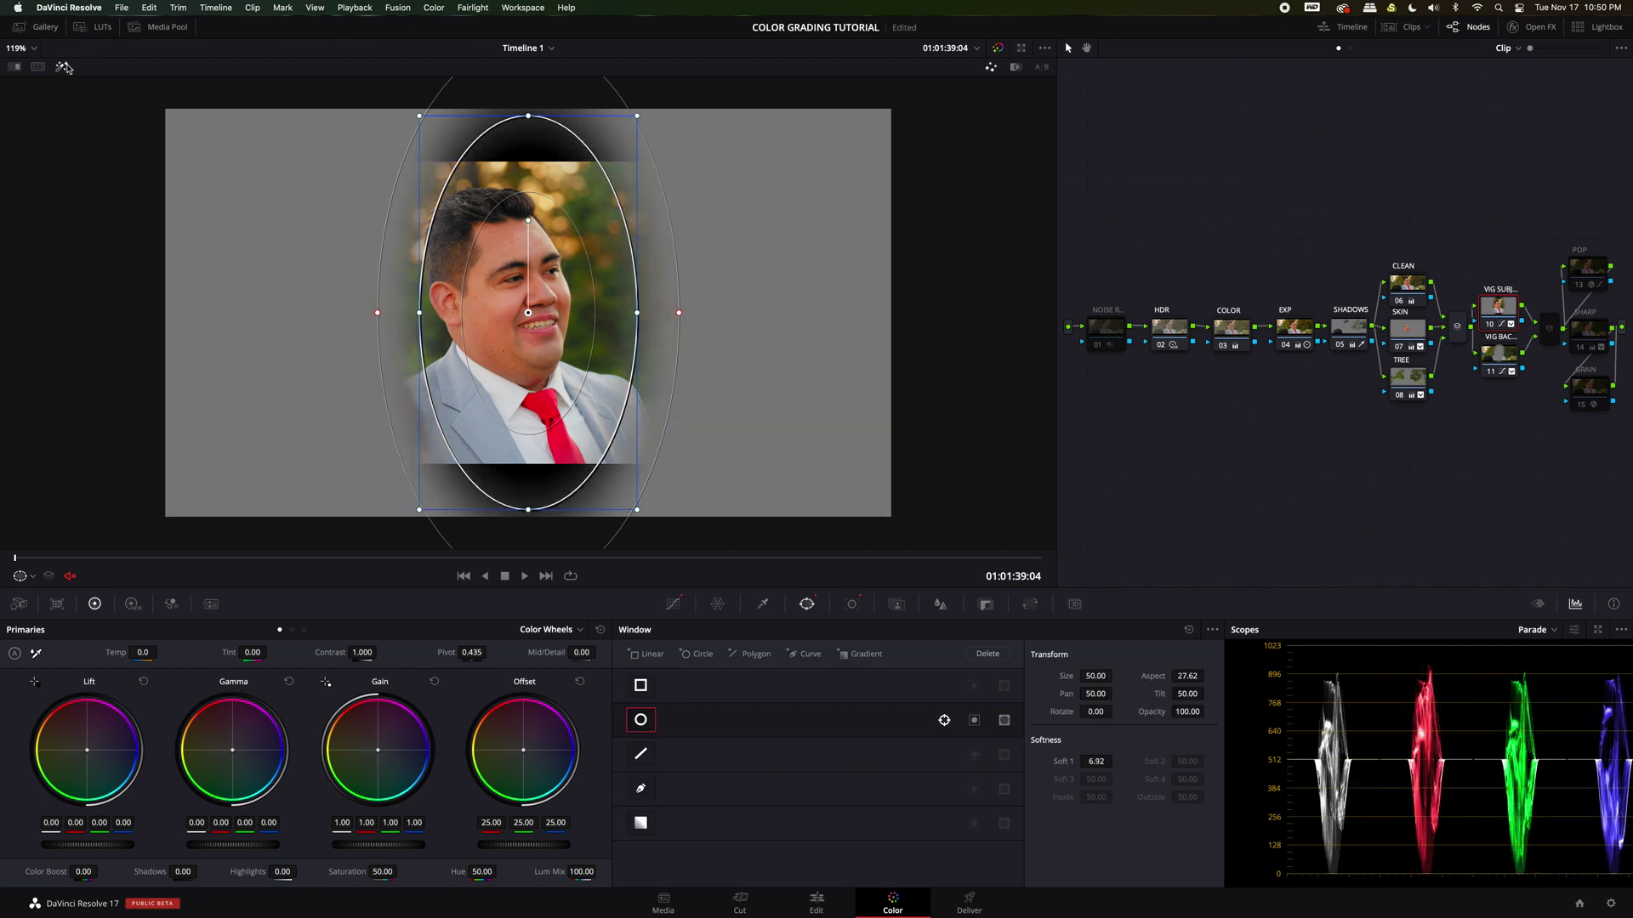
{"action": "left_click", "coordinate": [64, 66]}
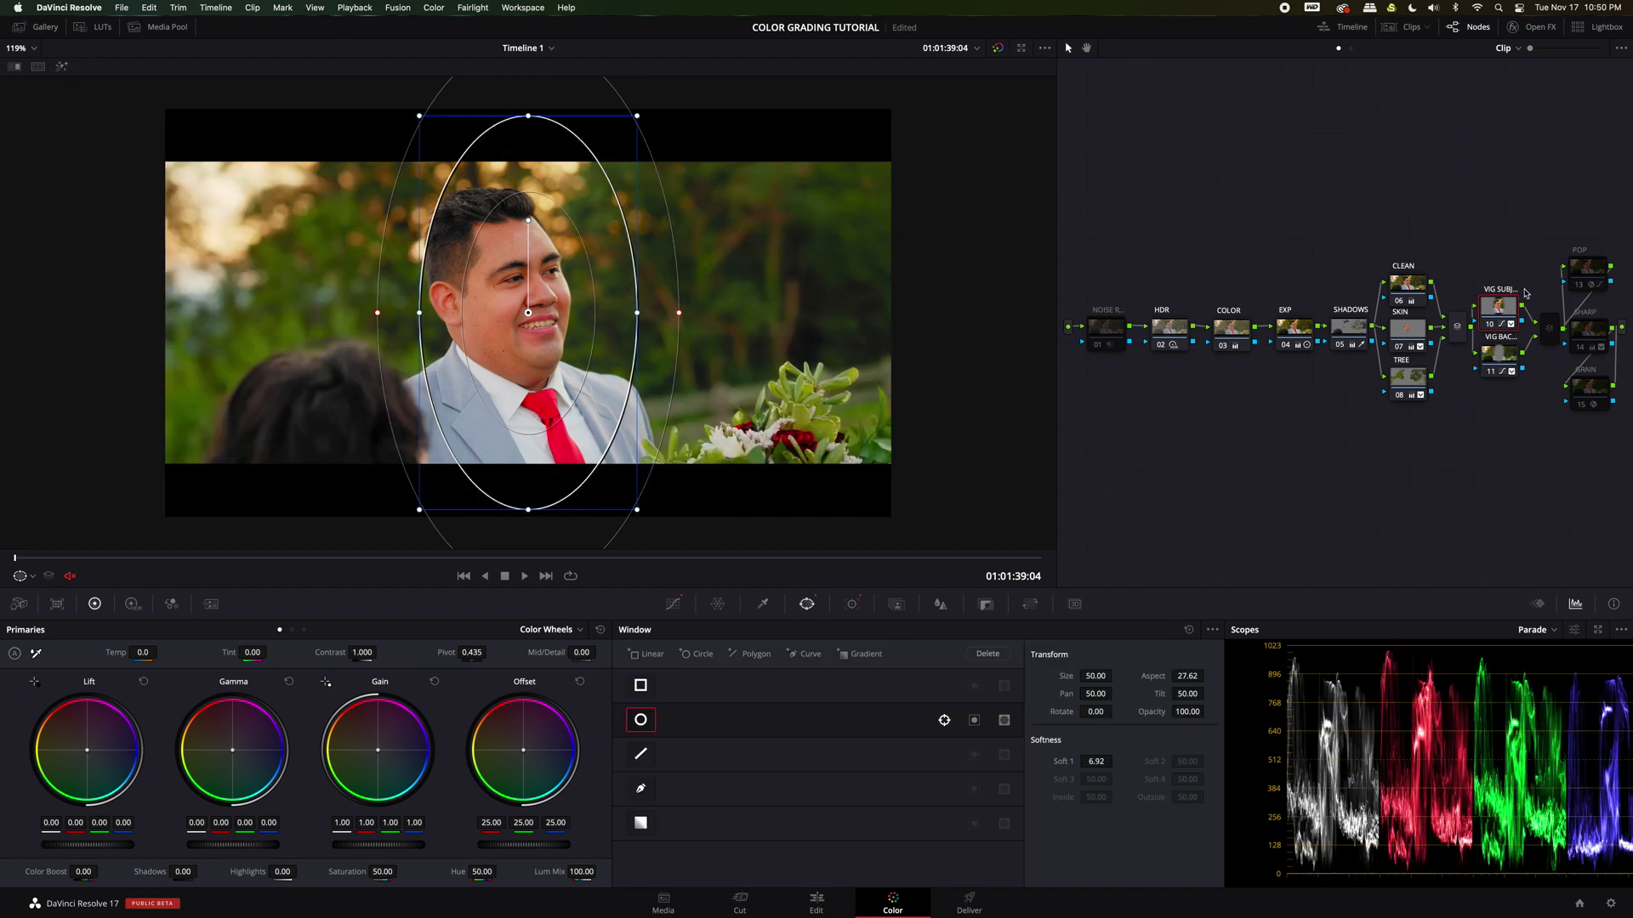
{"action": "left_click", "coordinate": [672, 603]}
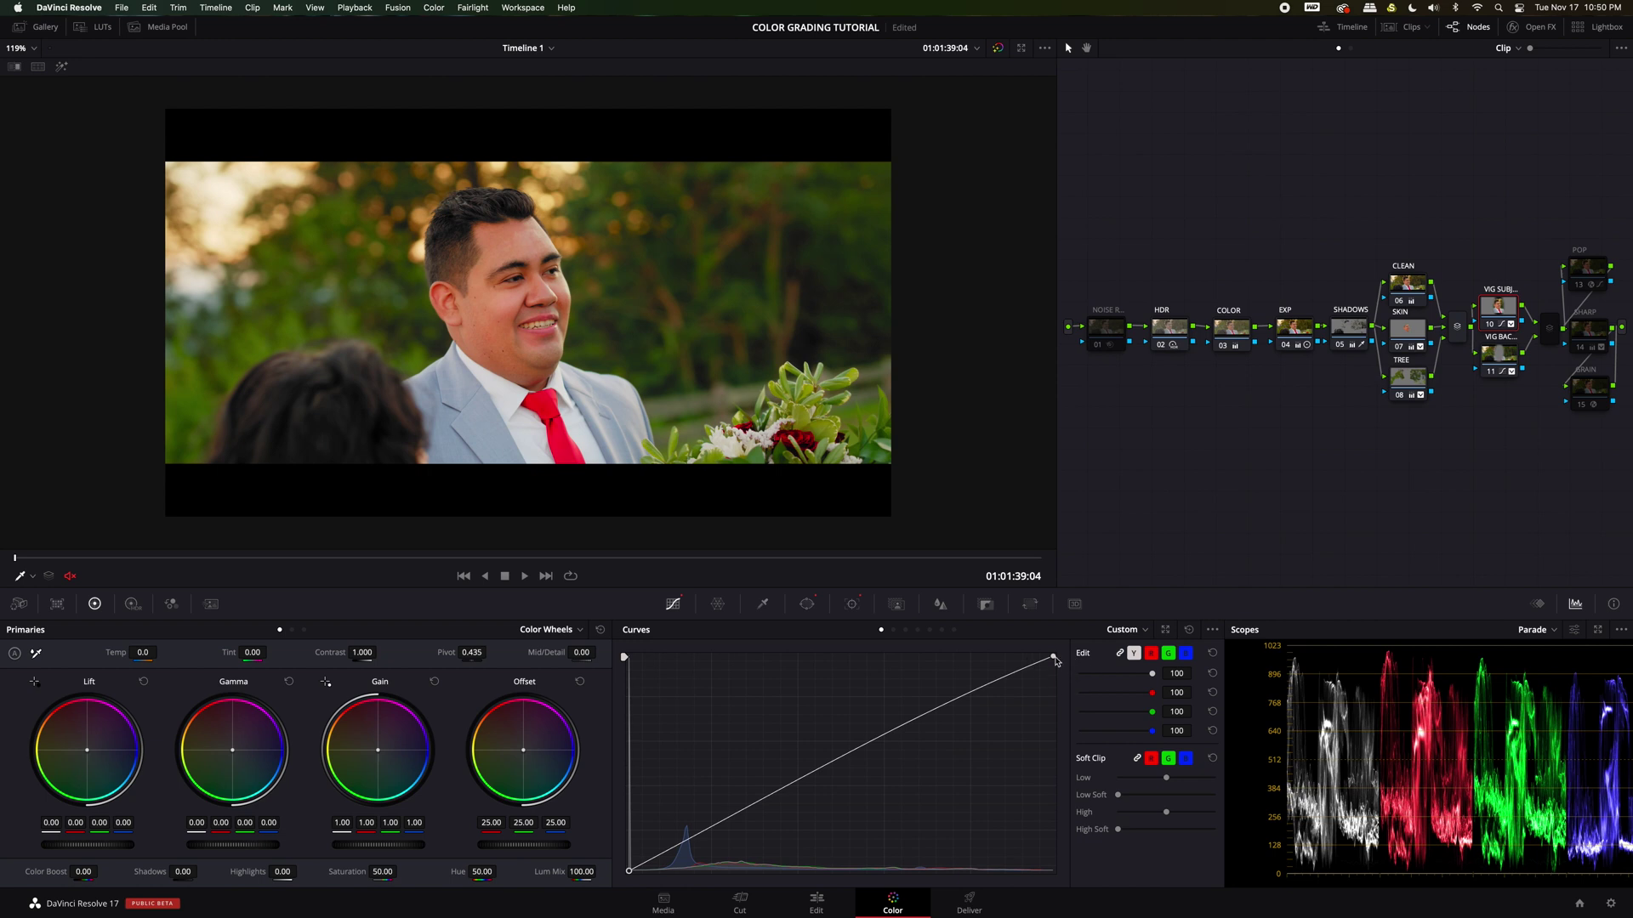
{"action": "right_click", "coordinate": [1245, 650]}
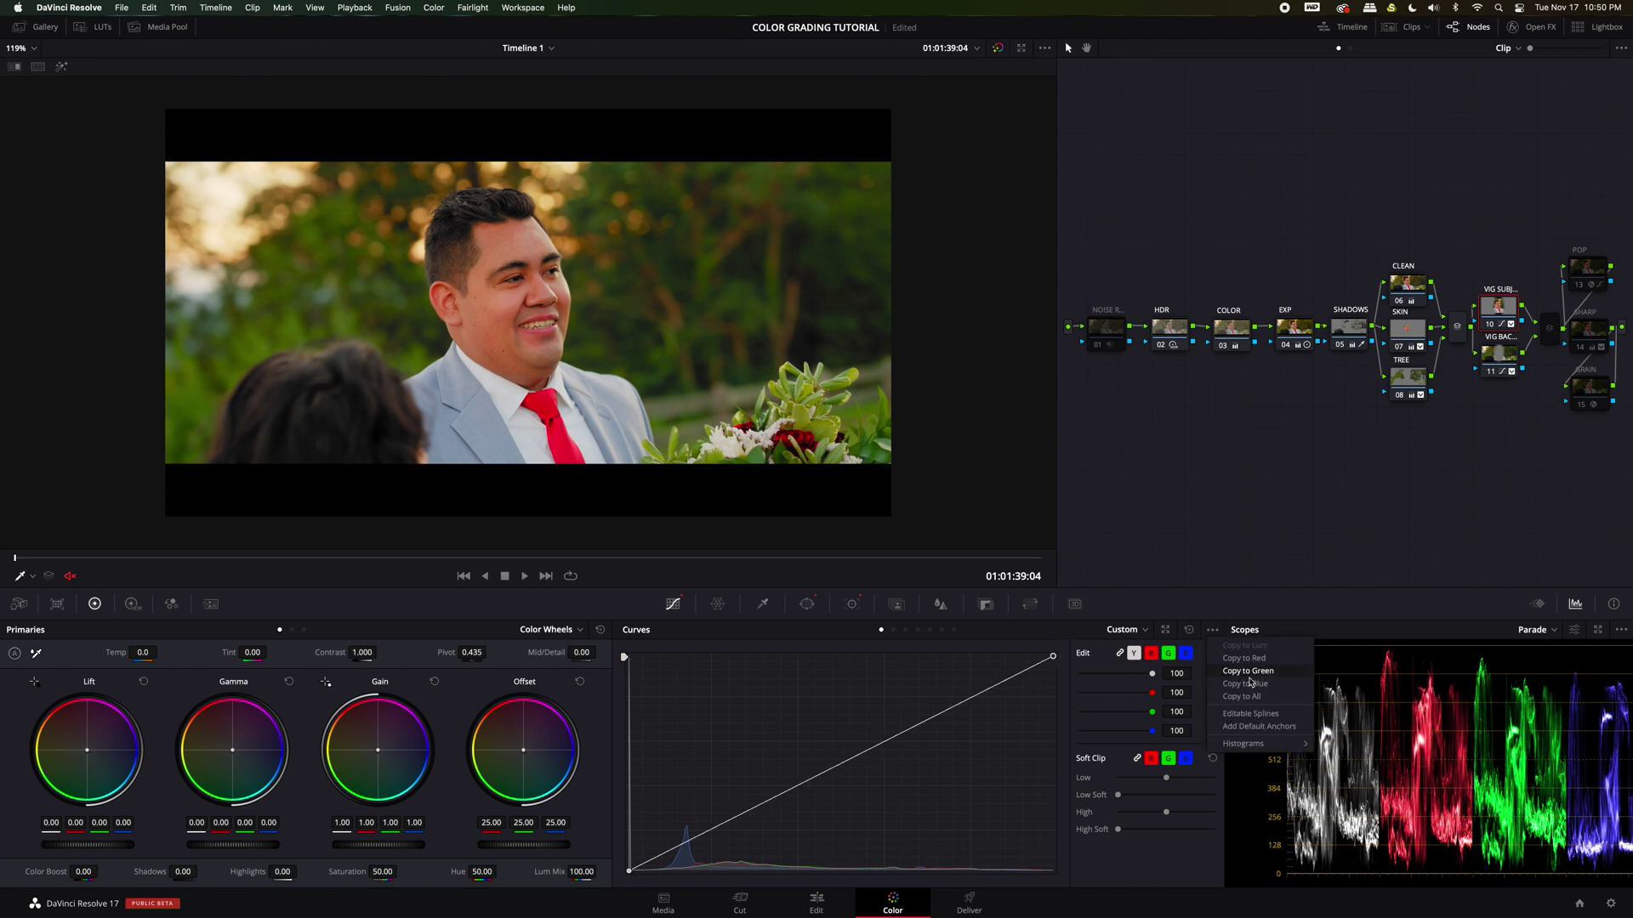
{"action": "left_click", "coordinate": [1243, 720]}
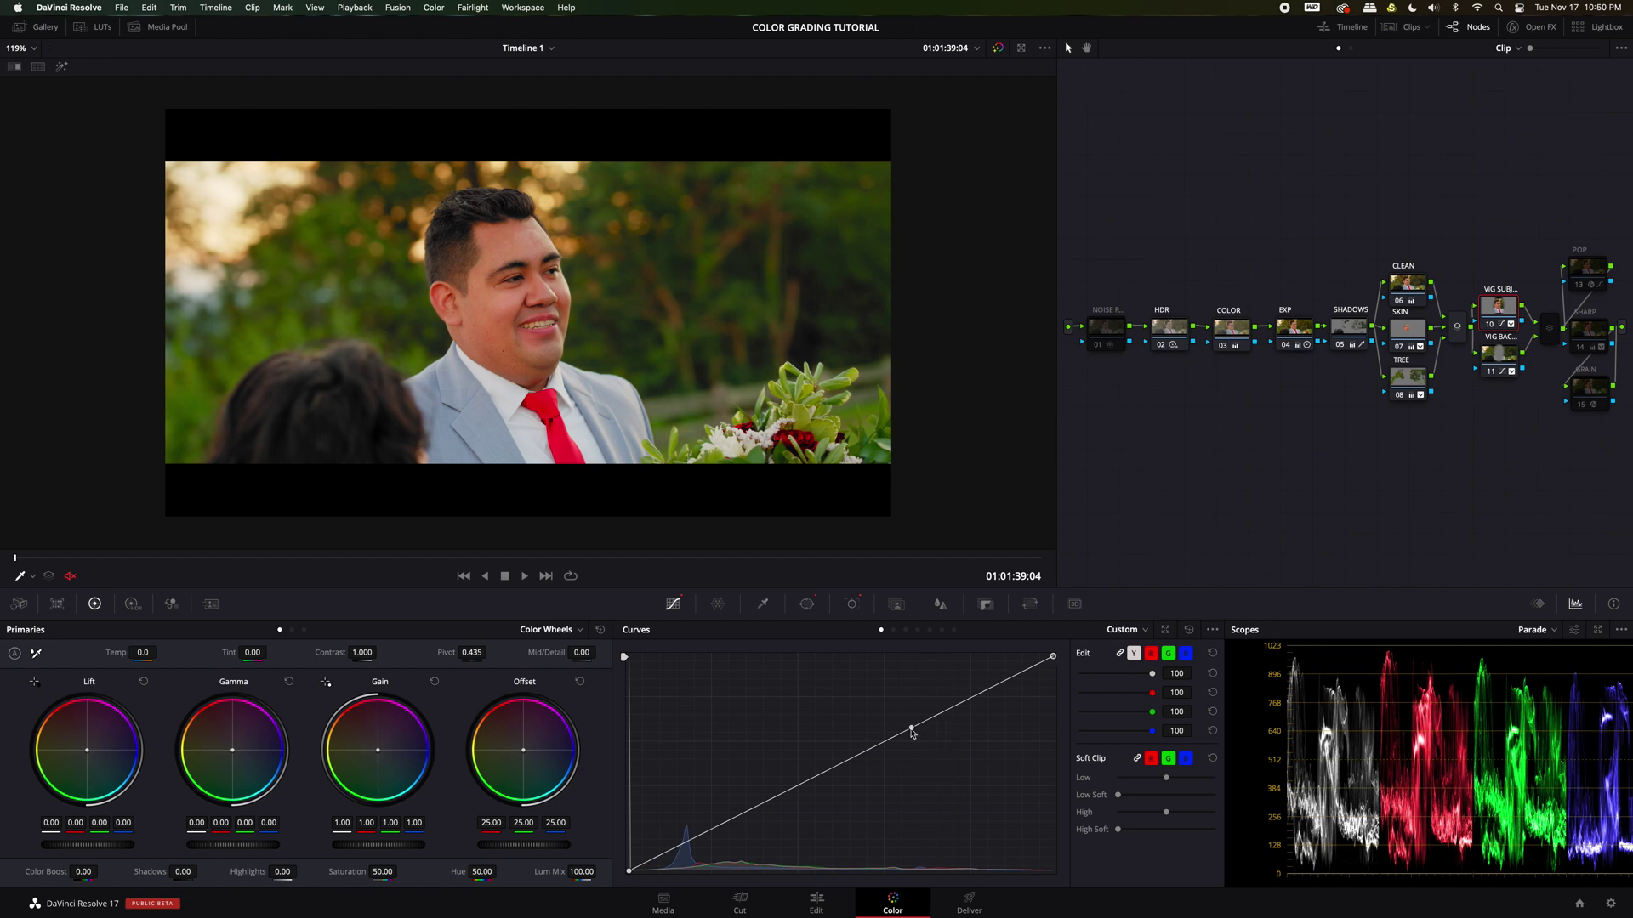
{"action": "left_click_drag", "start_coordinate": [912, 733], "coordinate": [909, 717]}
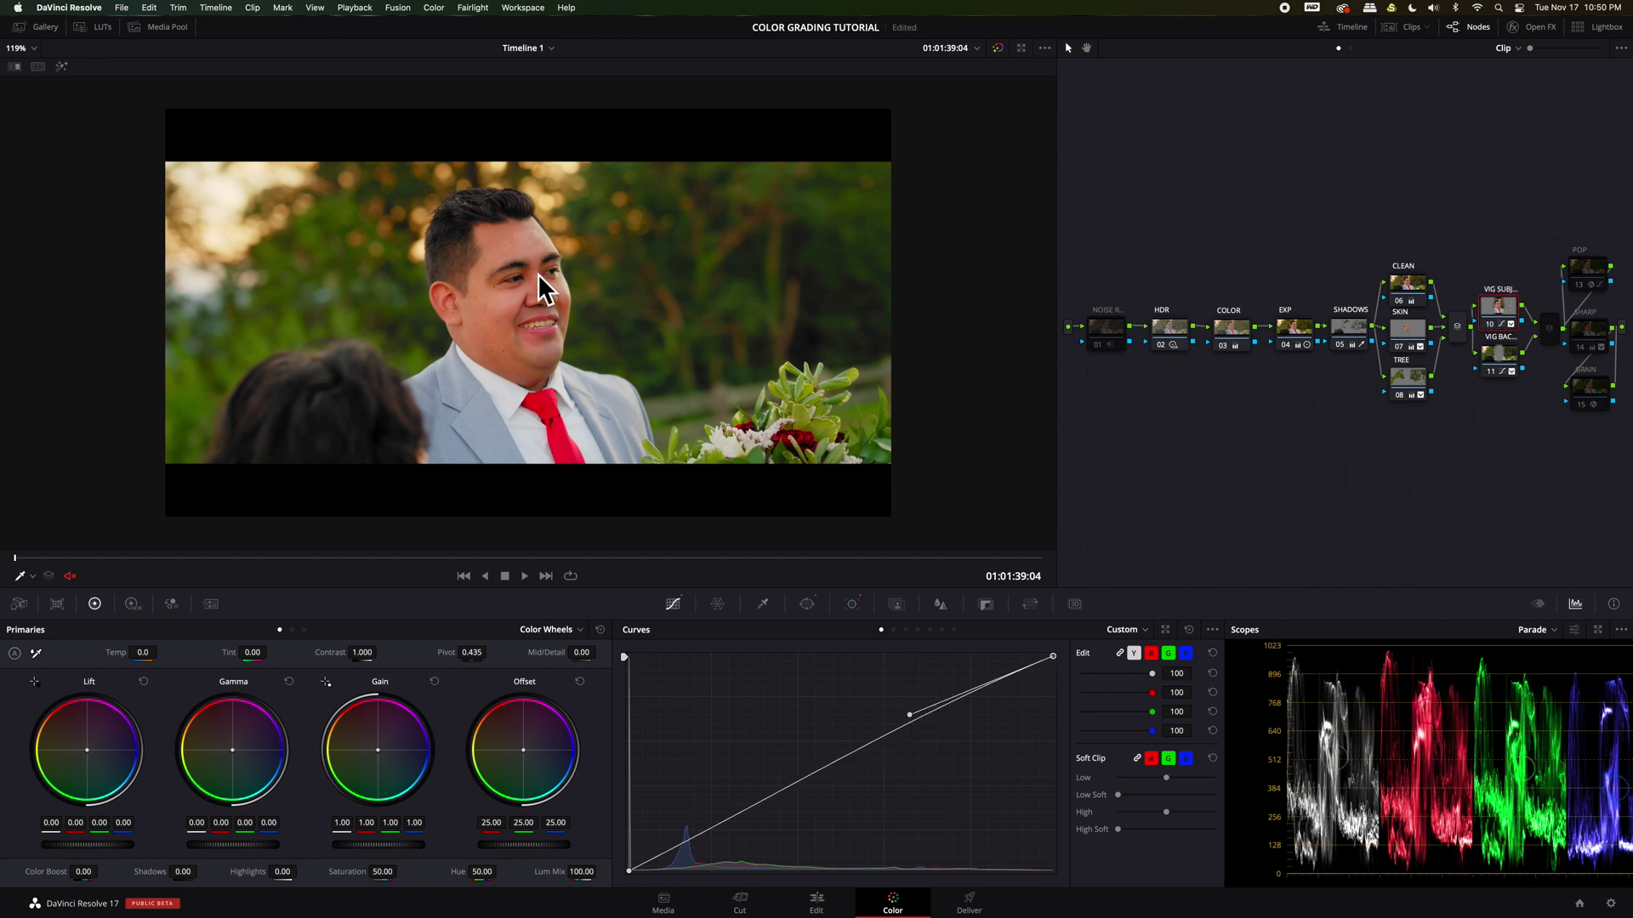
Step: Check the VIG BAC node's oval window, and darken the background by resetting its custom curve and pulling down a lower point
{"action": "left_click", "coordinate": [1512, 358]}
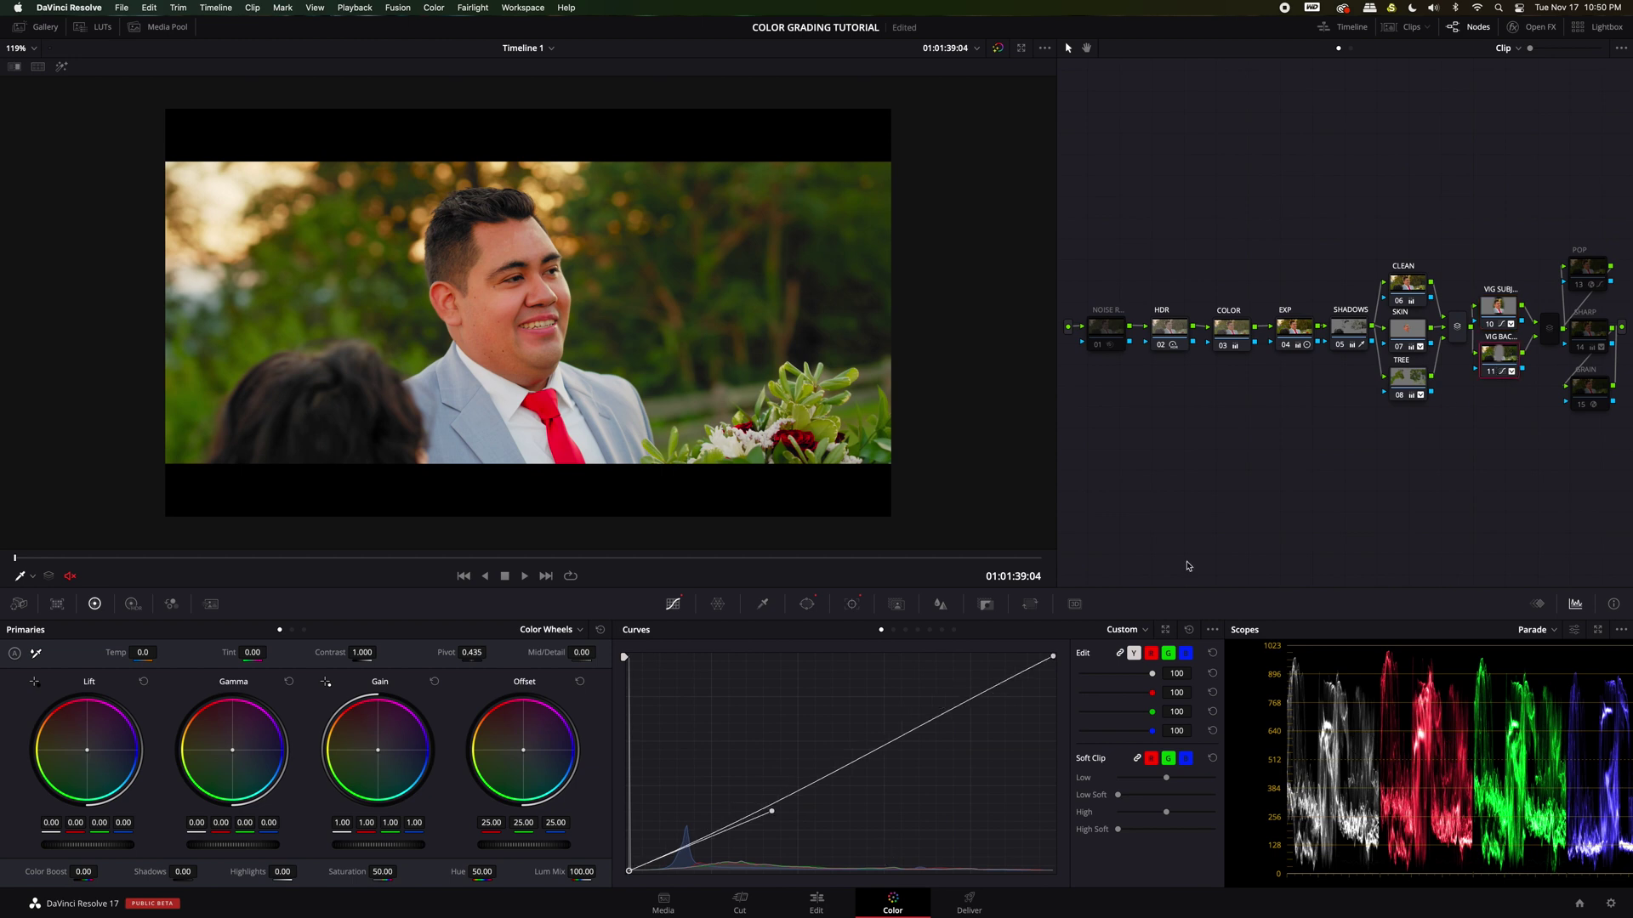
{"action": "left_click", "coordinate": [807, 604]}
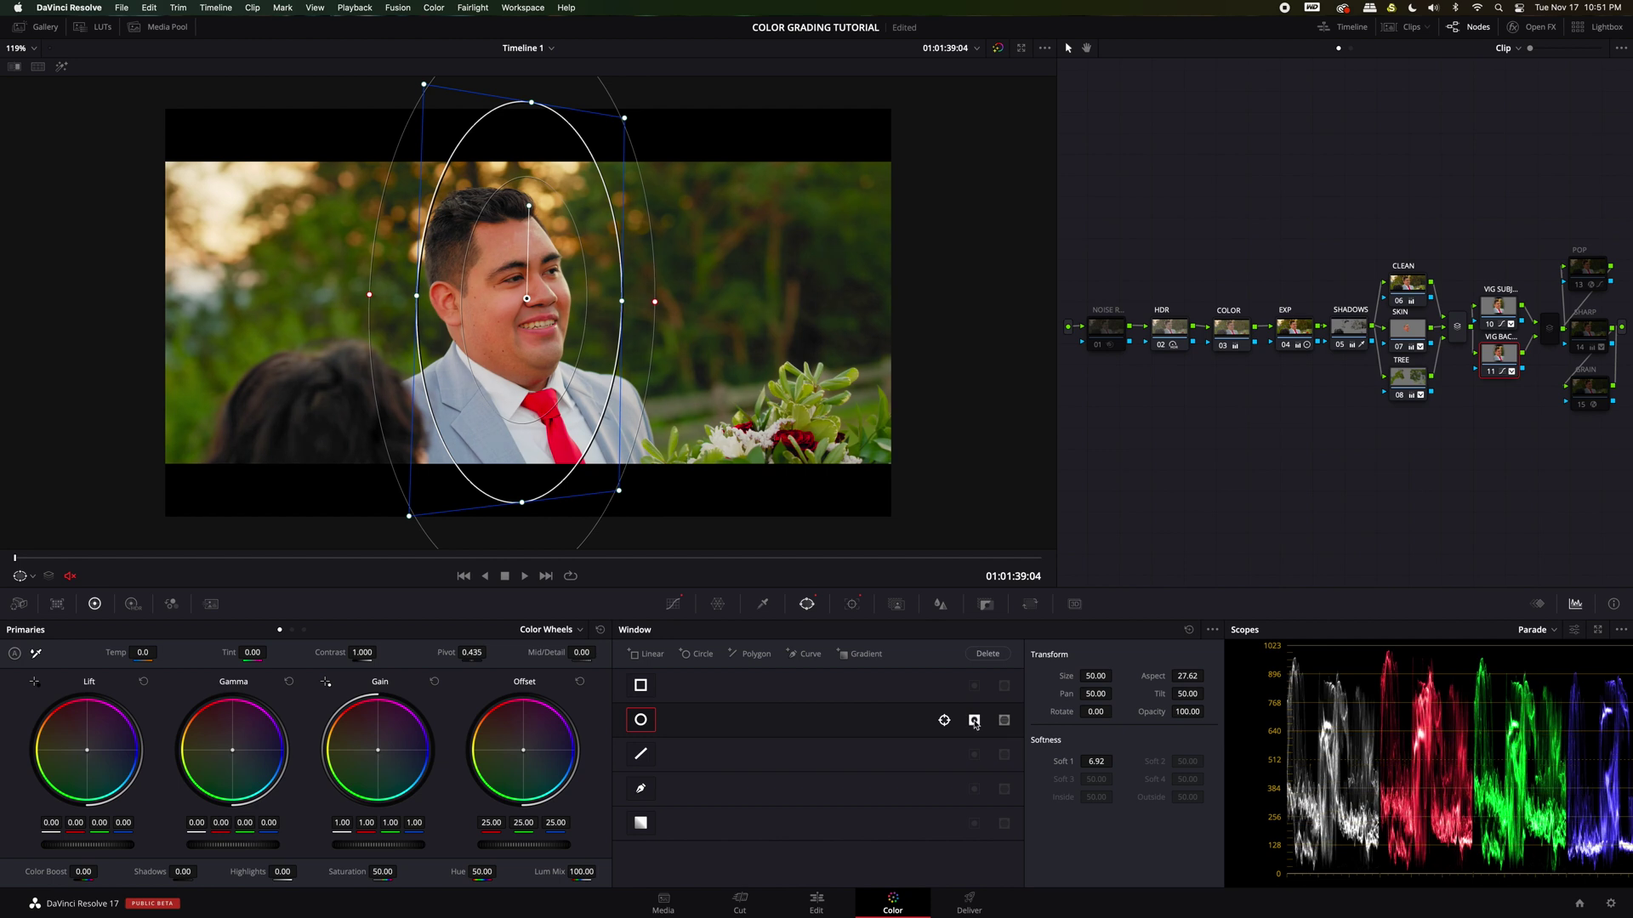
{"action": "left_click", "coordinate": [673, 605]}
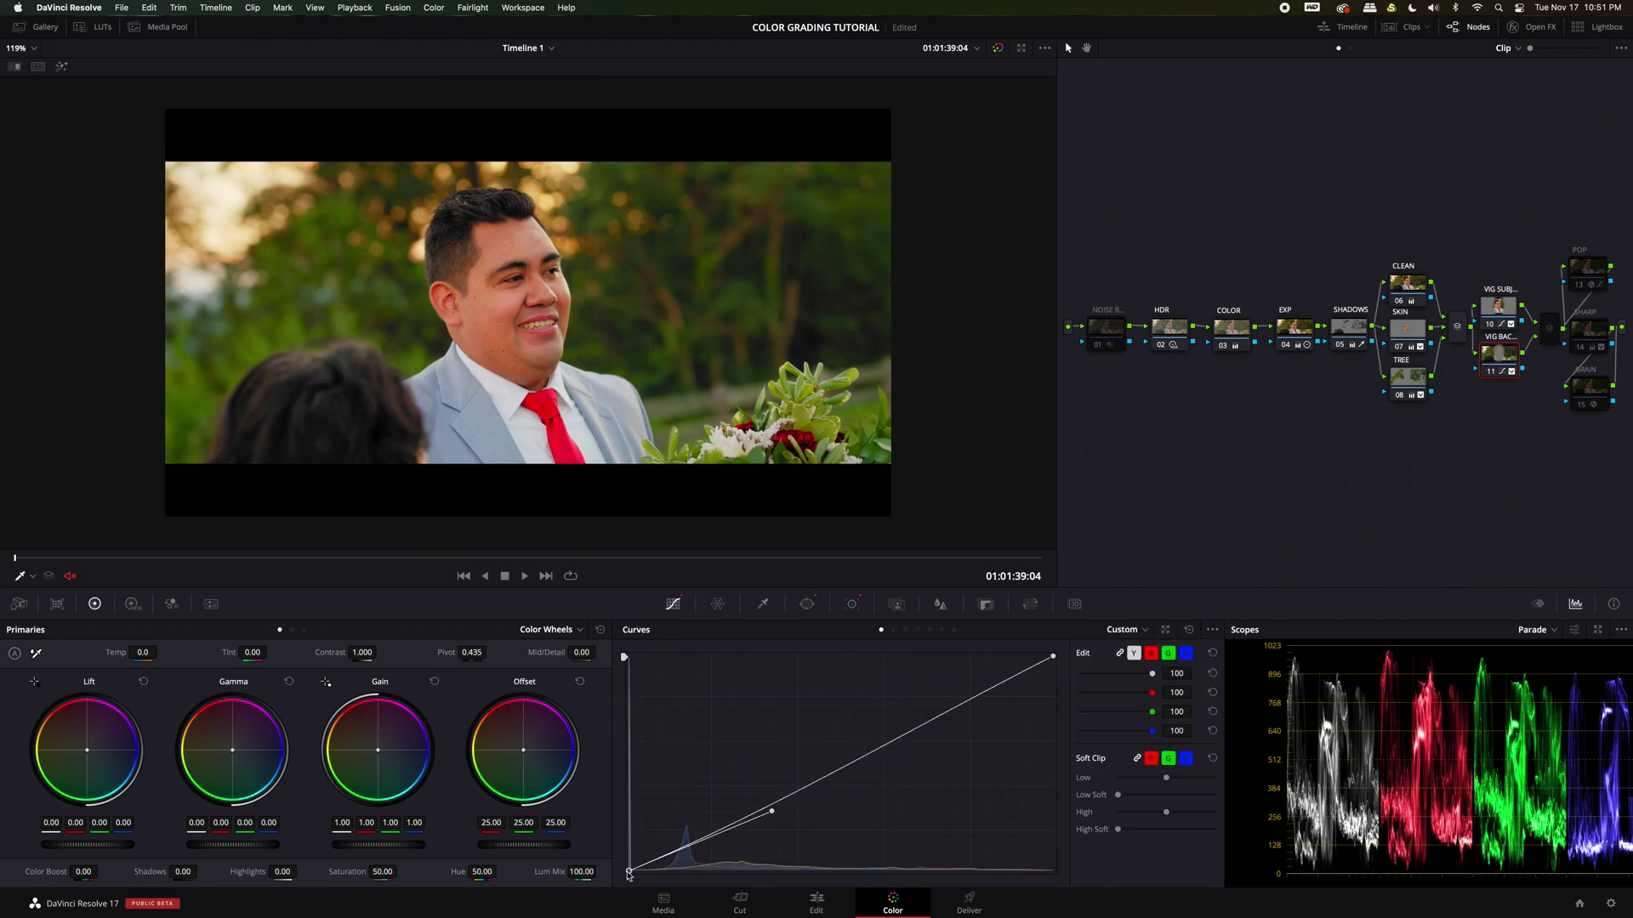
{"action": "left_click", "coordinate": [1188, 630]}
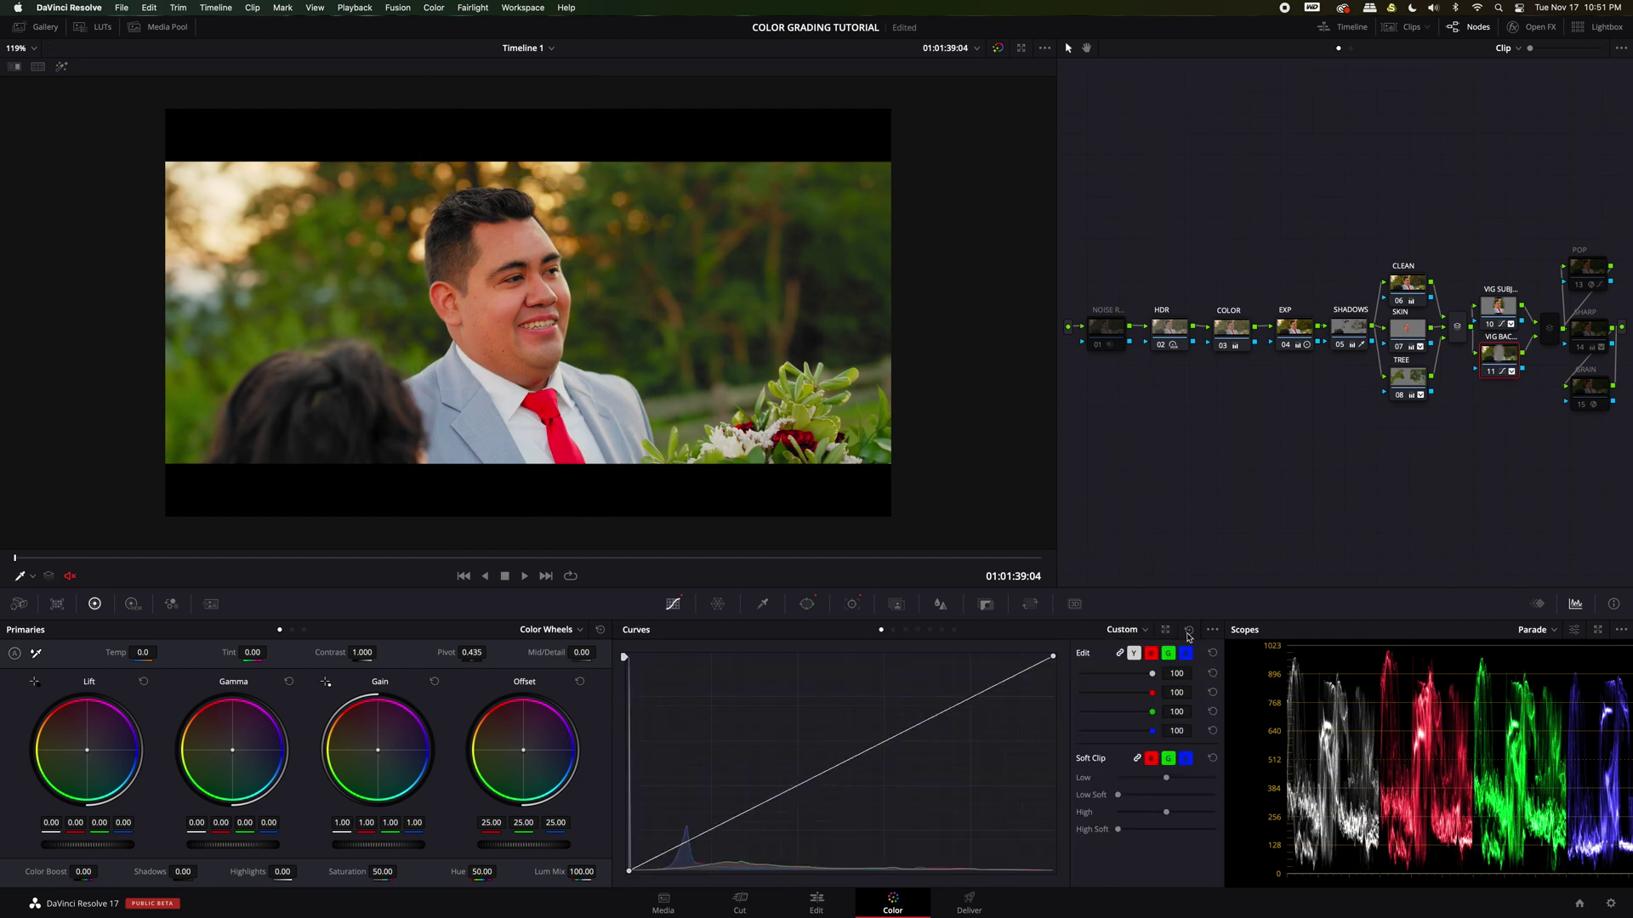
{"action": "key", "text": "super+z"}
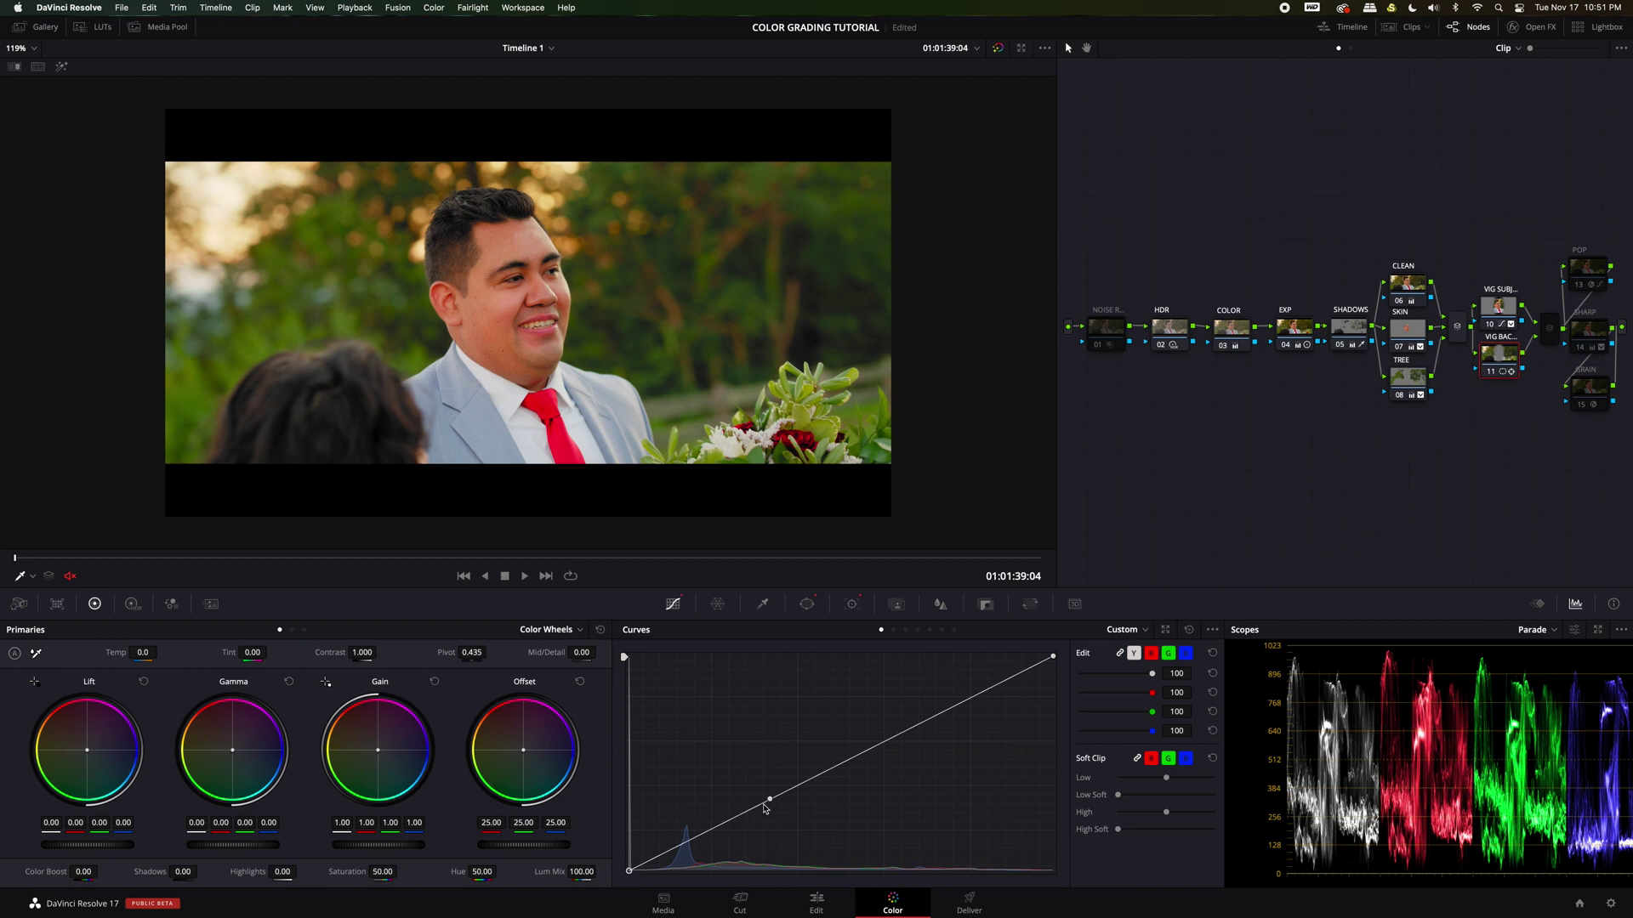
{"action": "left_click_drag", "start_coordinate": [769, 800], "coordinate": [774, 814]}
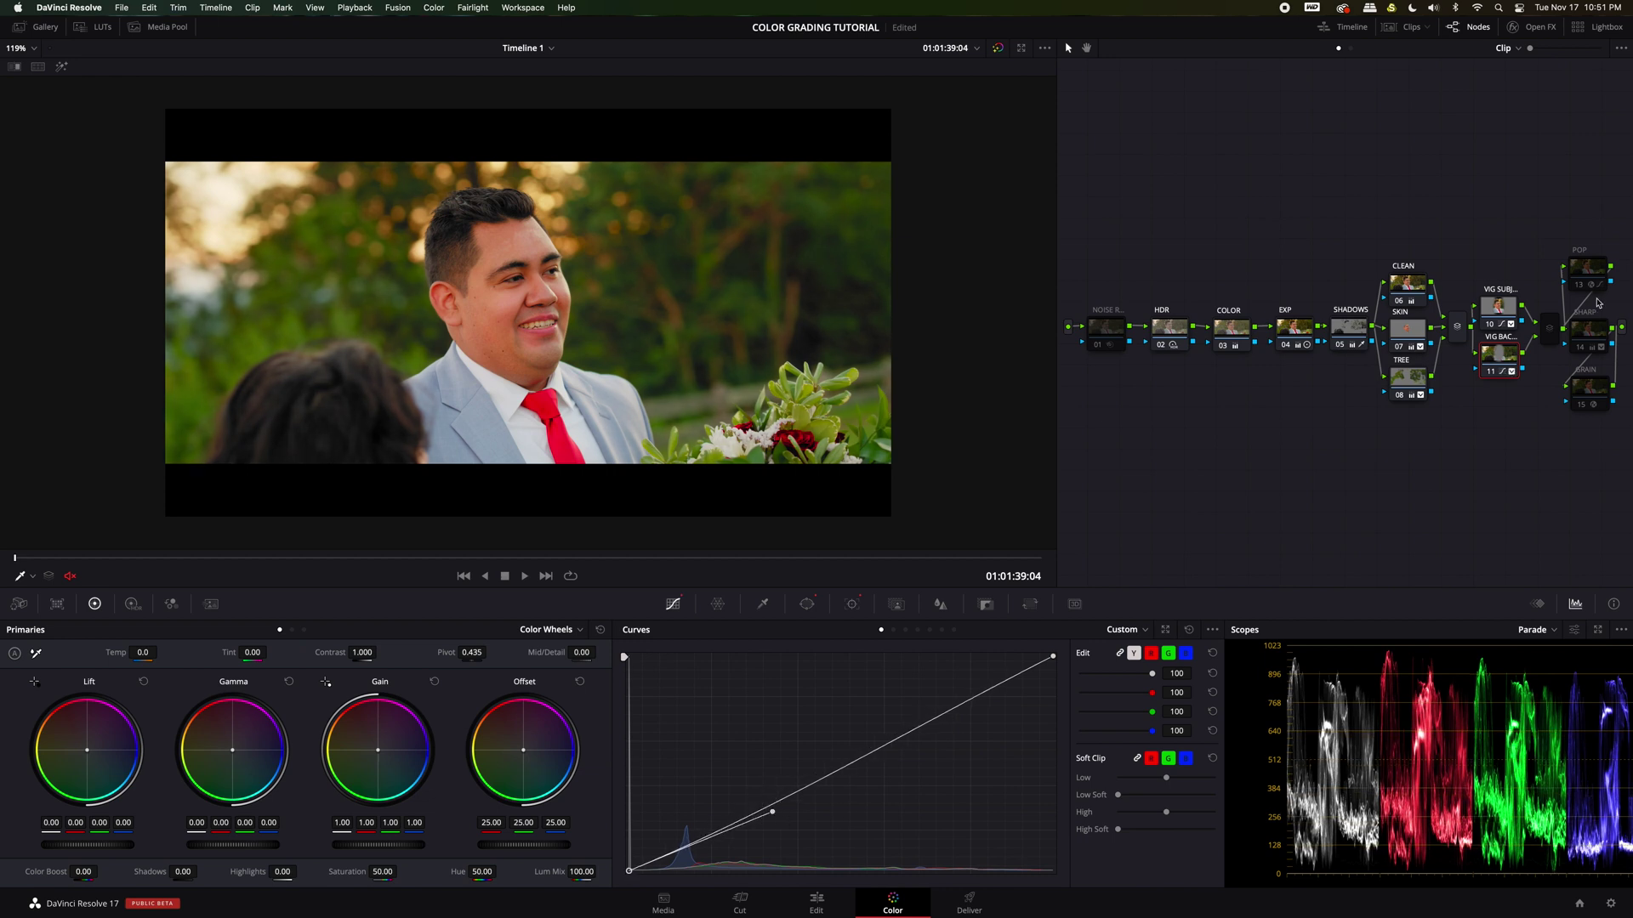
Step: Preview the VIG BAC node's window mask, and enable the parallel mixer that joins the two vignette nodes
{"action": "left_click", "coordinate": [61, 67]}
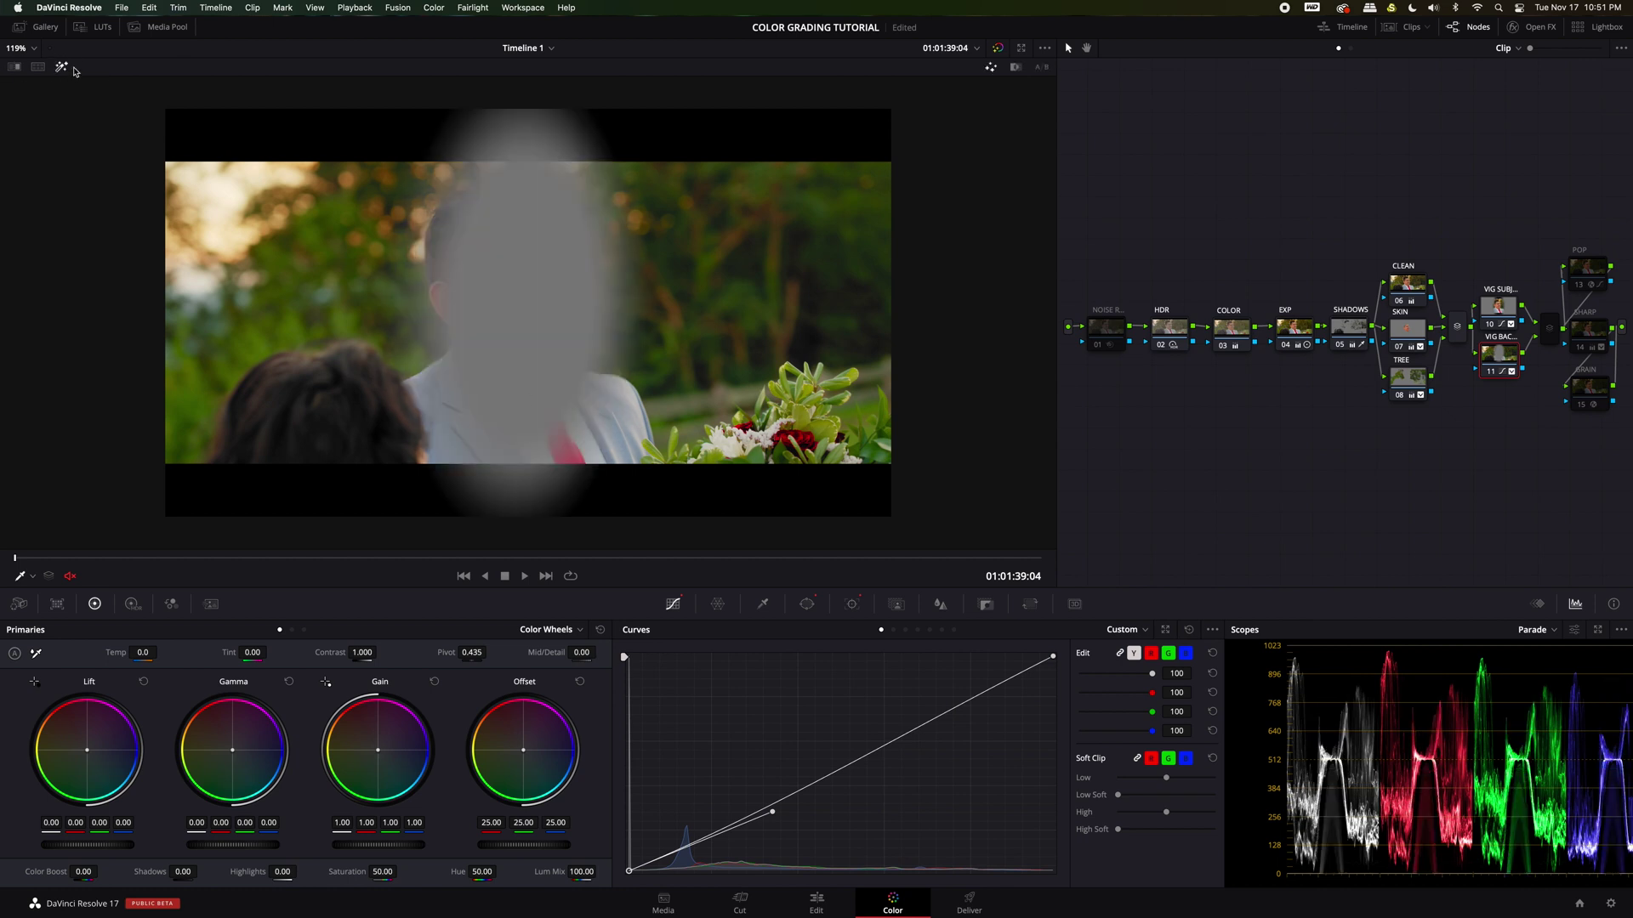
{"action": "left_click", "coordinate": [61, 67]}
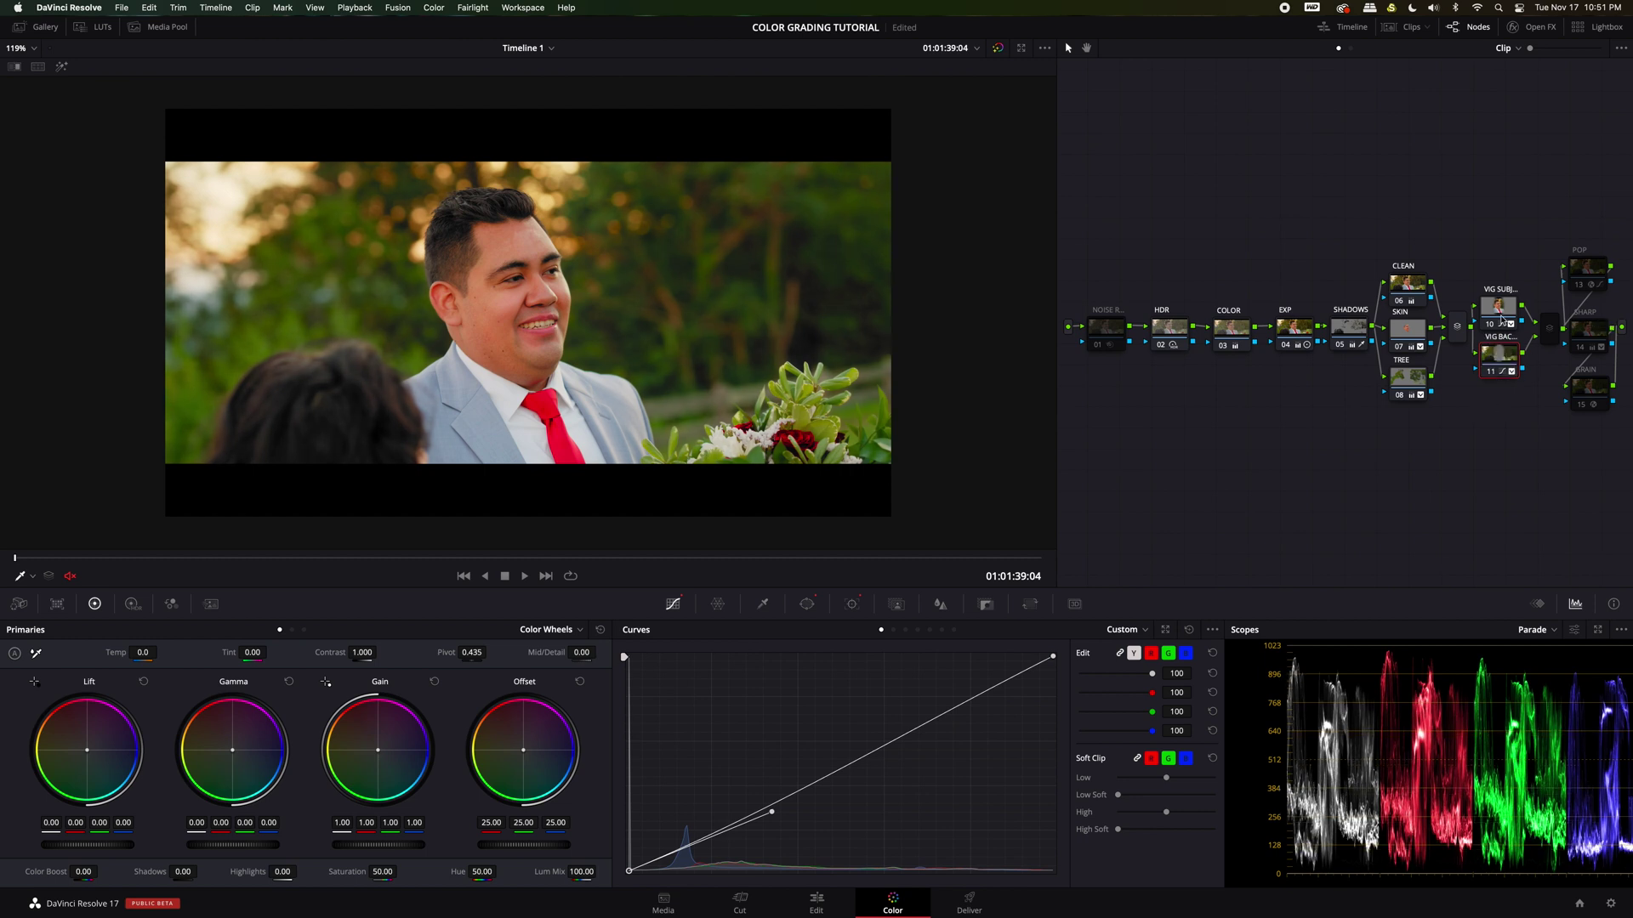
{"action": "key", "text": "ctrl+d"}
{"action": "key", "text": "ctrl+d"}
{"action": "left_click", "coordinate": [1550, 336]}
Step: Enable the POP node to review its Glow effect settings, and reset the node's grade
{"action": "left_click", "coordinate": [1595, 273]}
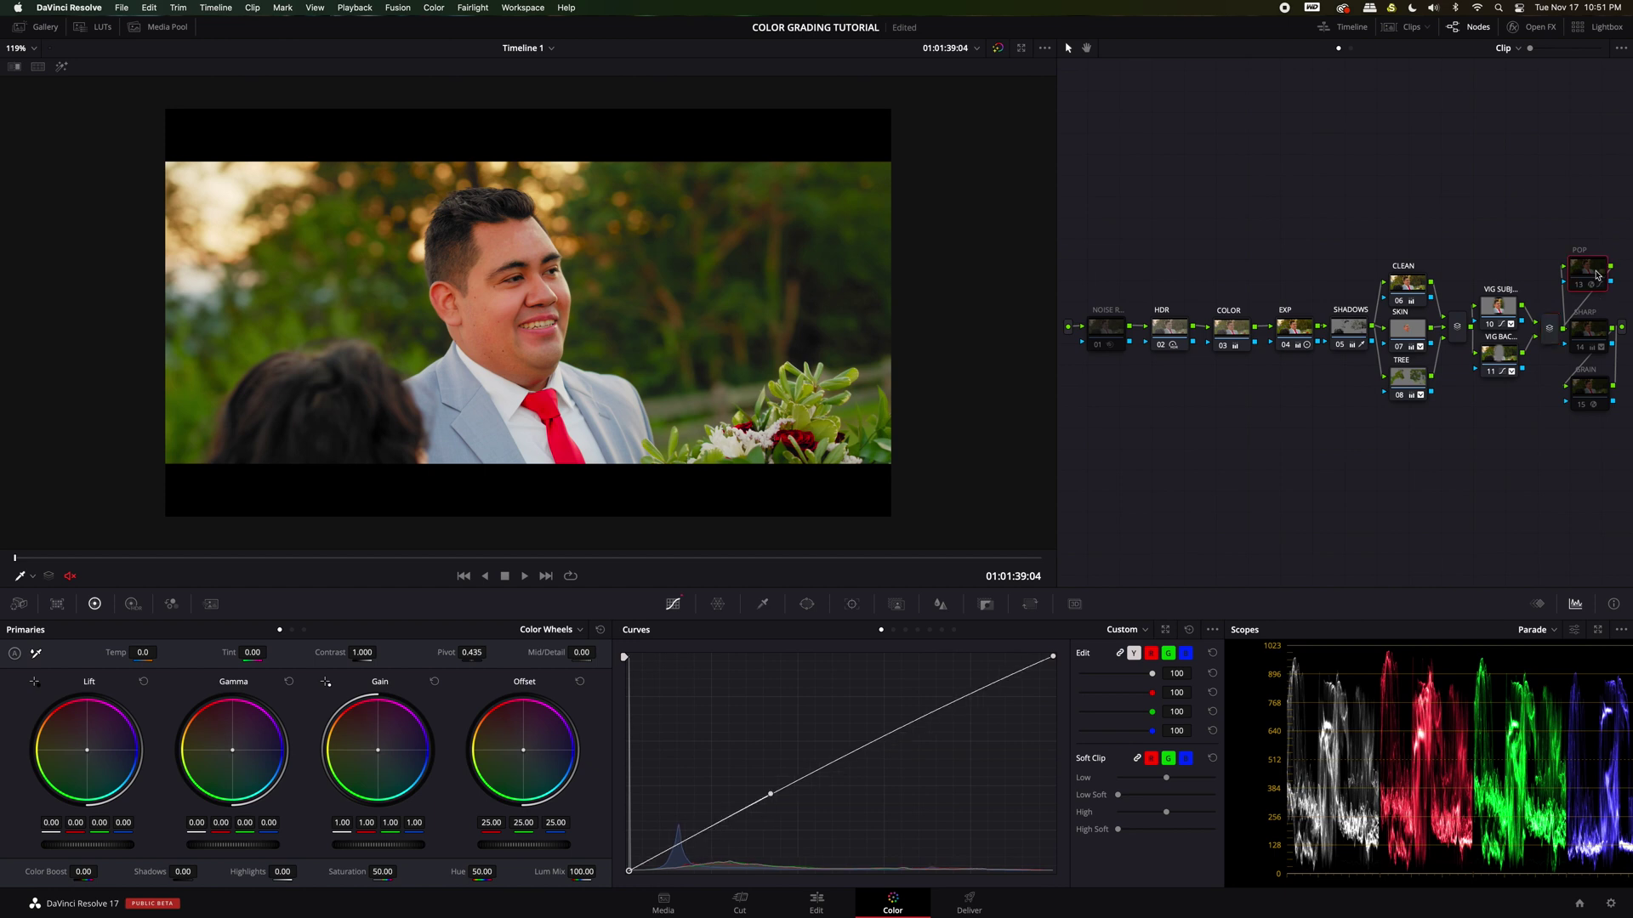
{"action": "key", "text": "ctrl+d"}
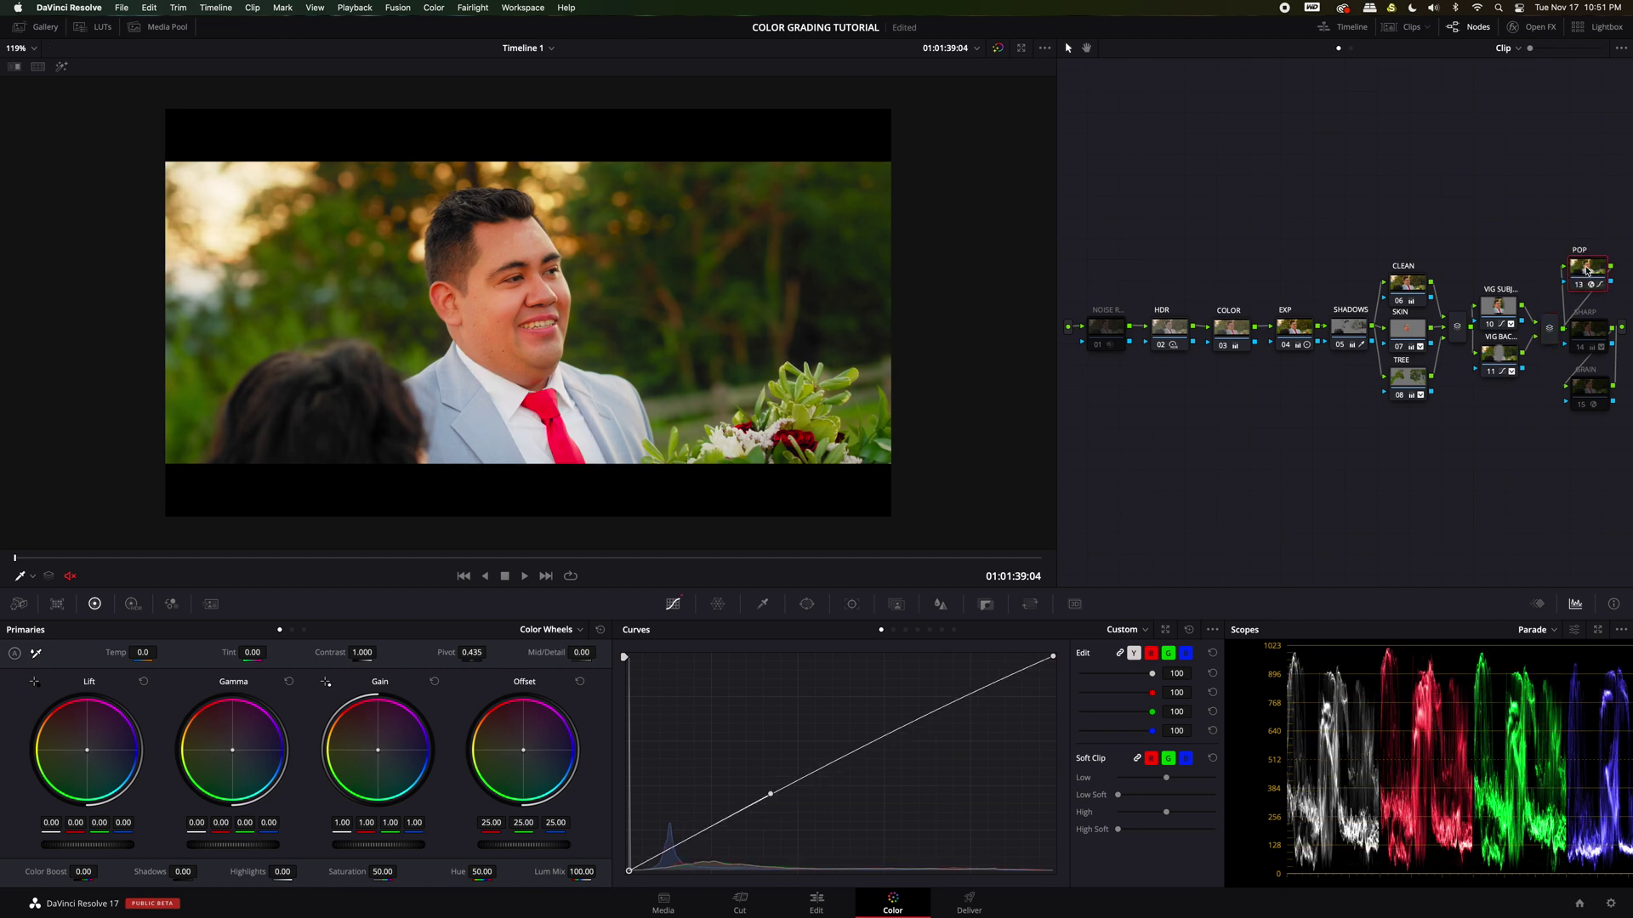
{"action": "left_click", "coordinate": [1533, 26]}
{"action": "scroll", "coordinate": [1296, 255], "scroll_direction": "right", "scroll_amount": 5}
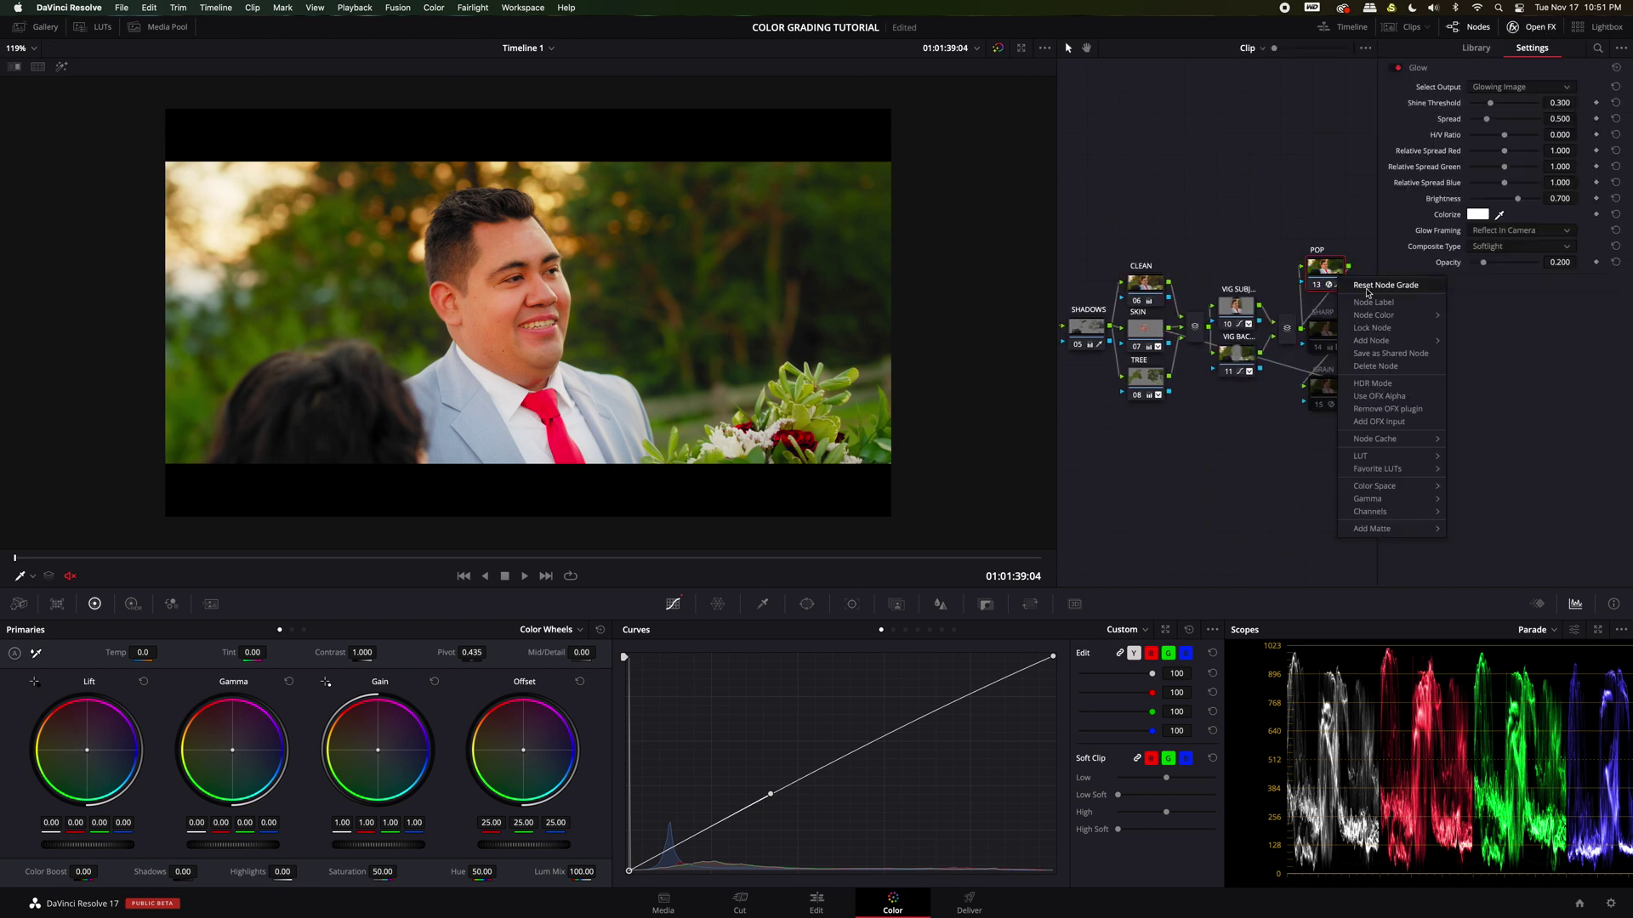
{"action": "key", "text": "ctrl+d"}
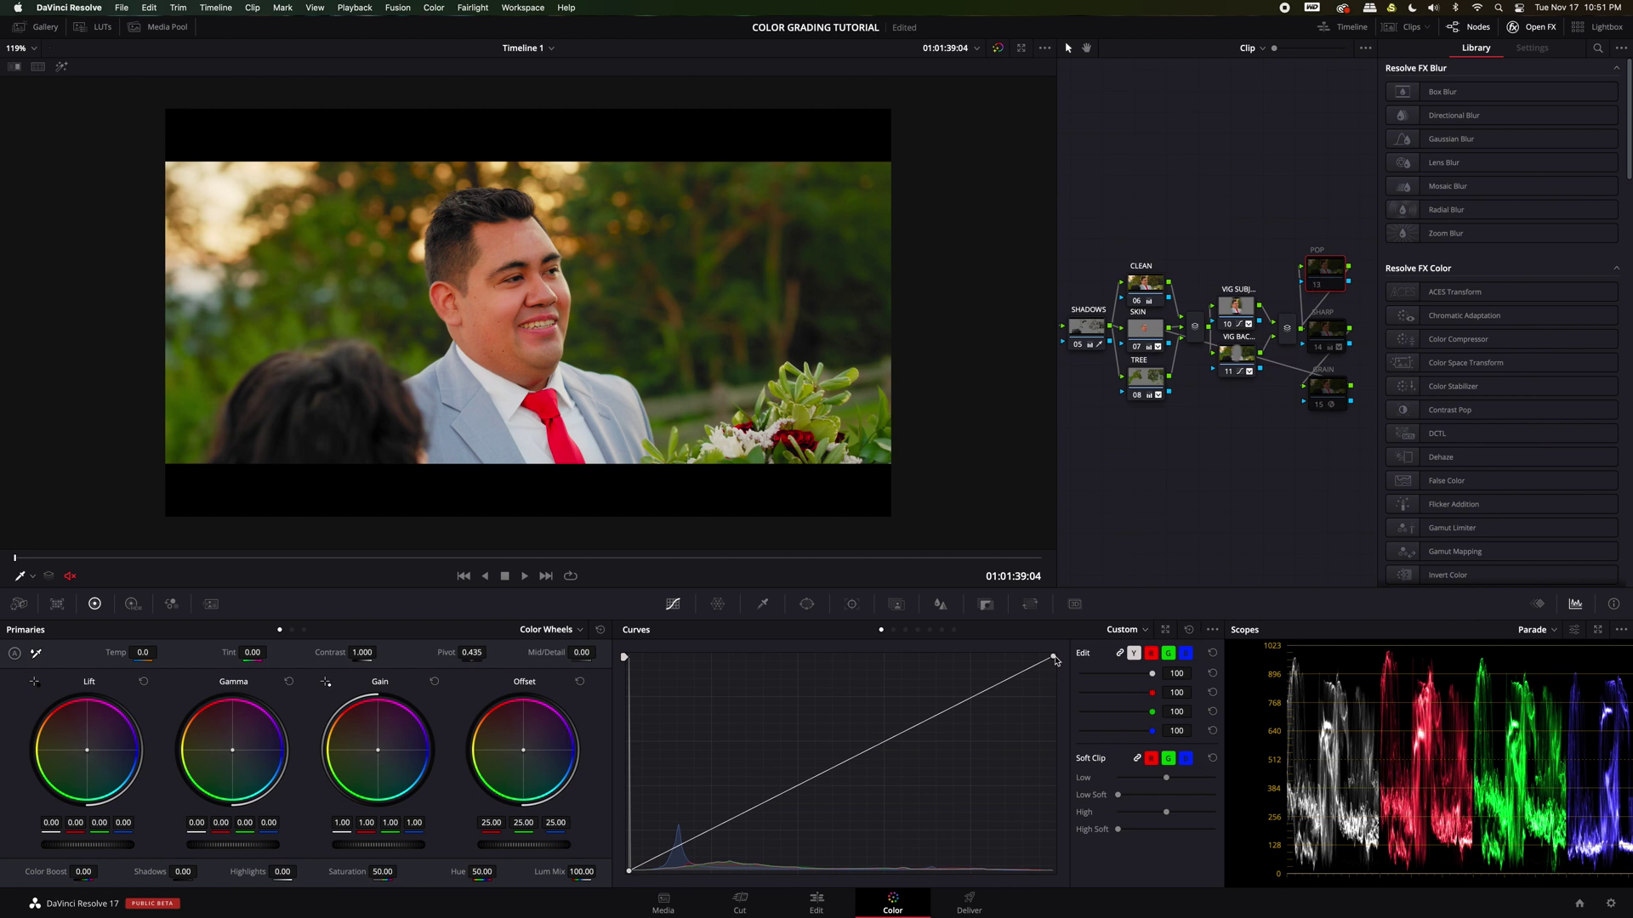
Step: Undo a trial upper point on the POP node's custom curve, and slightly raise a lower point instead
{"action": "left_click", "coordinate": [911, 727]}
{"action": "left_click_drag", "start_coordinate": [912, 730], "coordinate": [909, 721]}
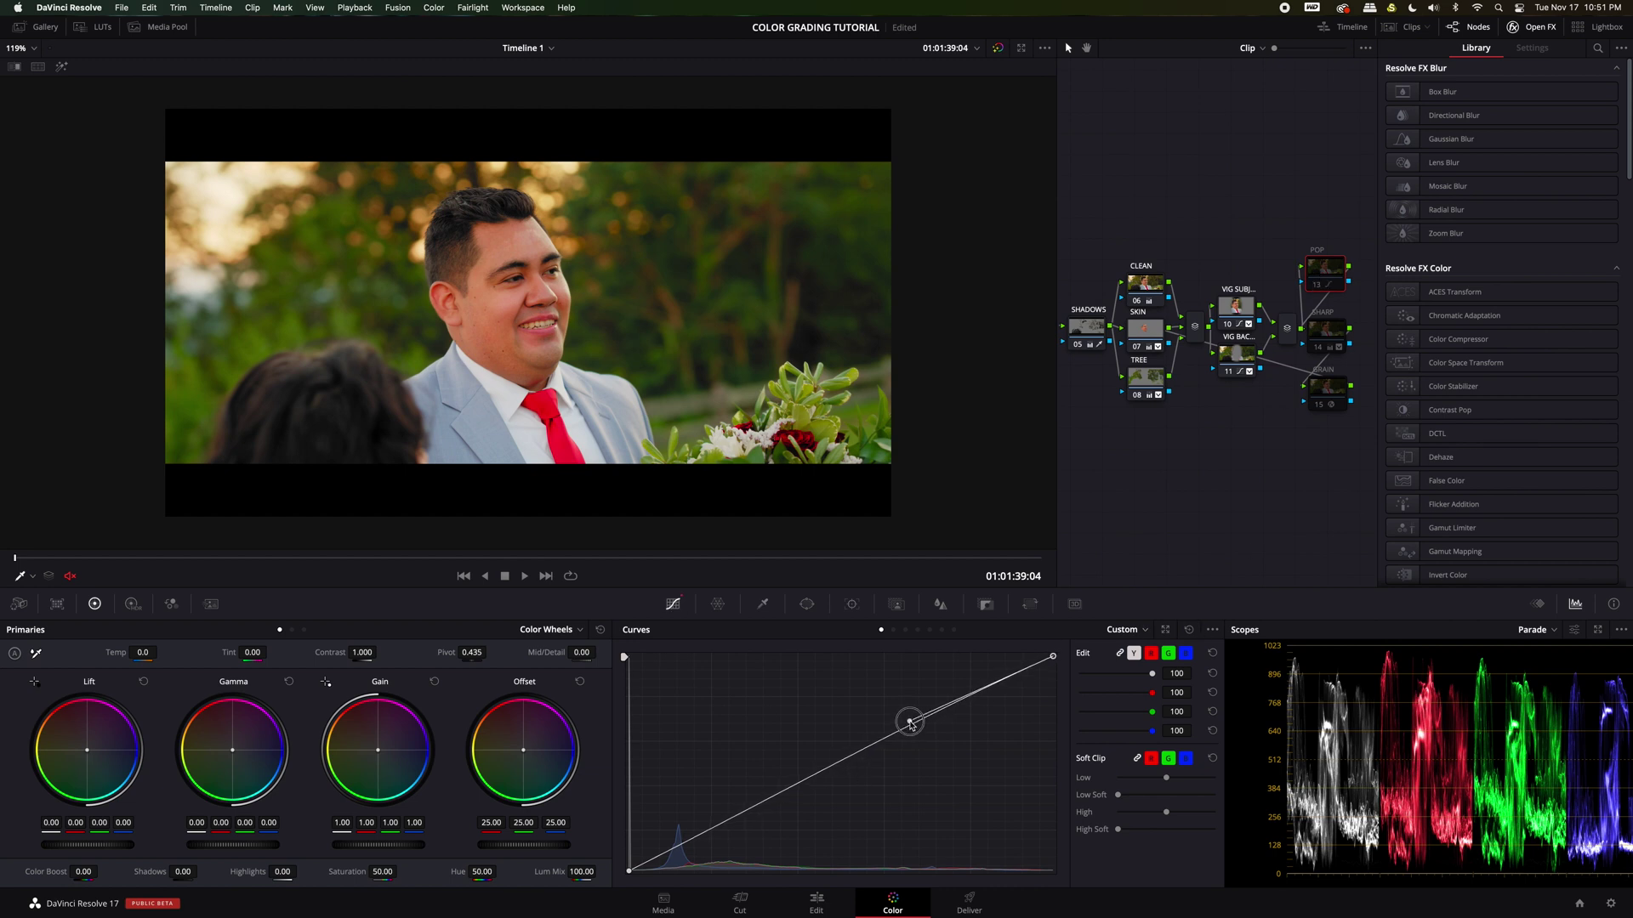
{"action": "key", "text": "ctrl+z"}
{"action": "left_click_drag", "start_coordinate": [768, 803], "coordinate": [768, 798]}
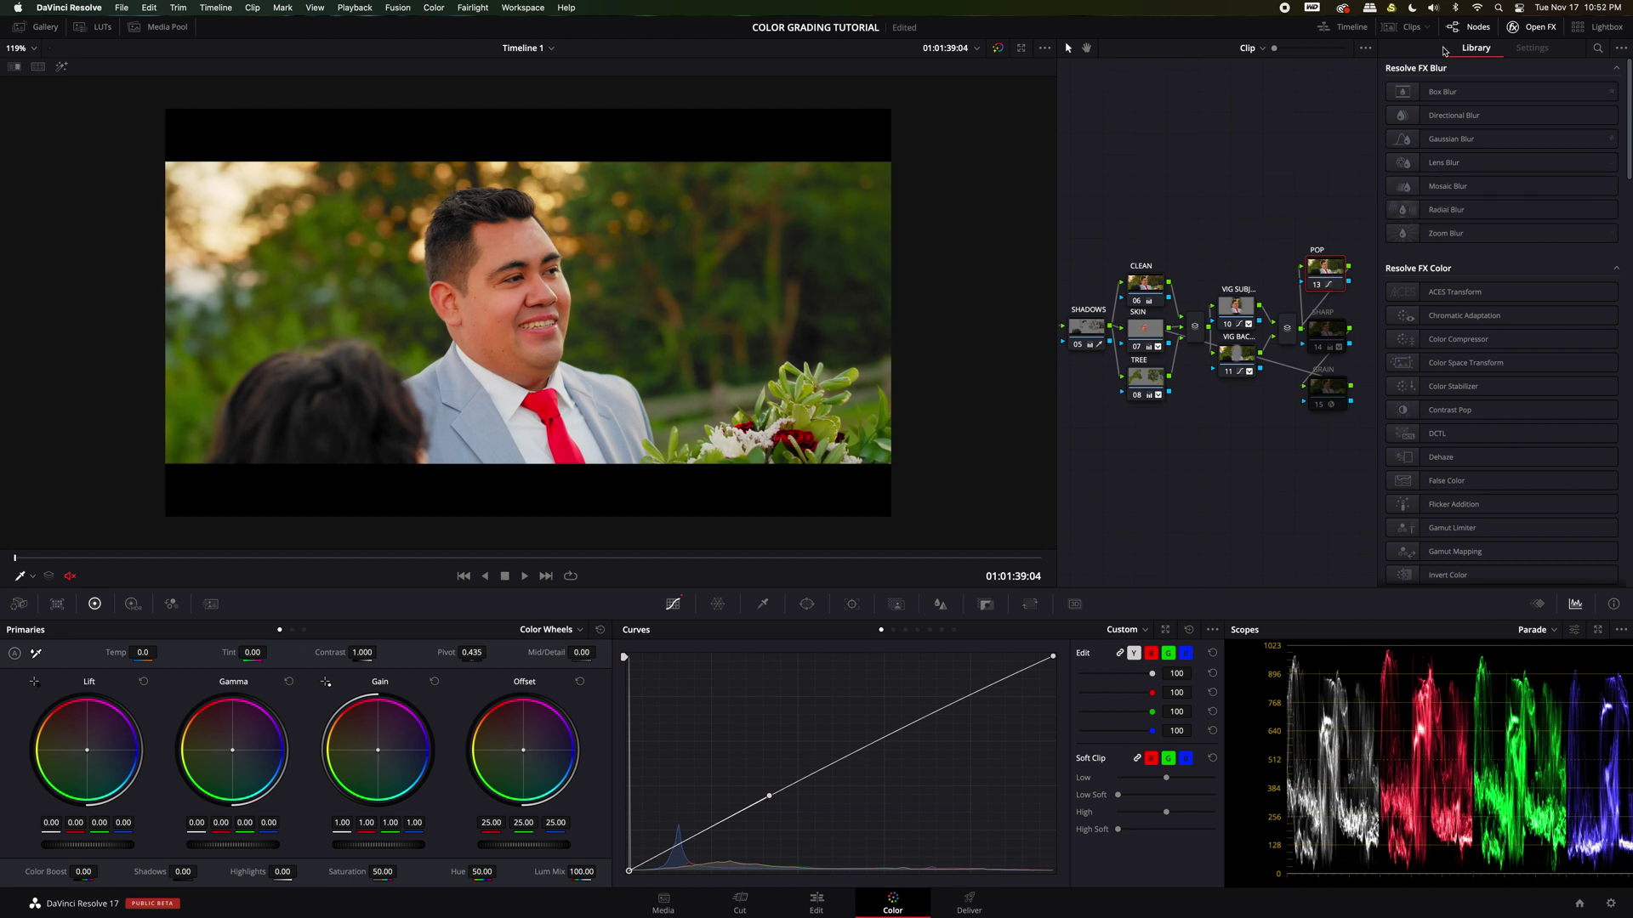
Step: Find the Glow effect, apply it to the POP node, and set its composite type to Softlight
{"action": "left_click", "coordinate": [1597, 50]}
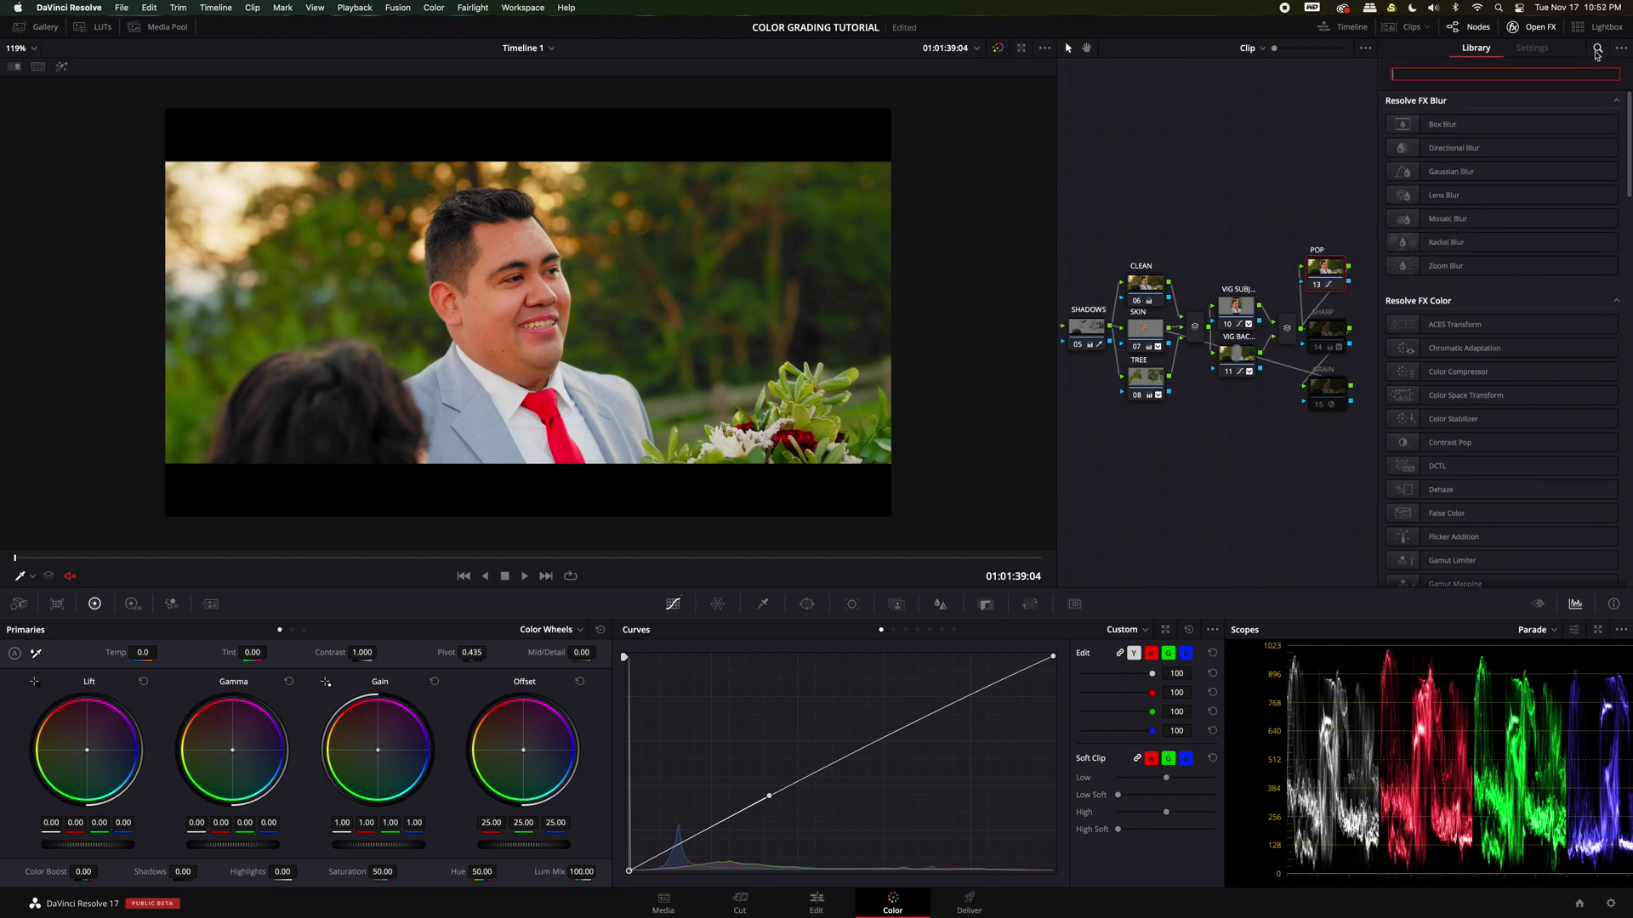
{"action": "type", "text": "GLOW"}
{"action": "left_click_drag", "start_coordinate": [1494, 125], "coordinate": [1324, 271]}
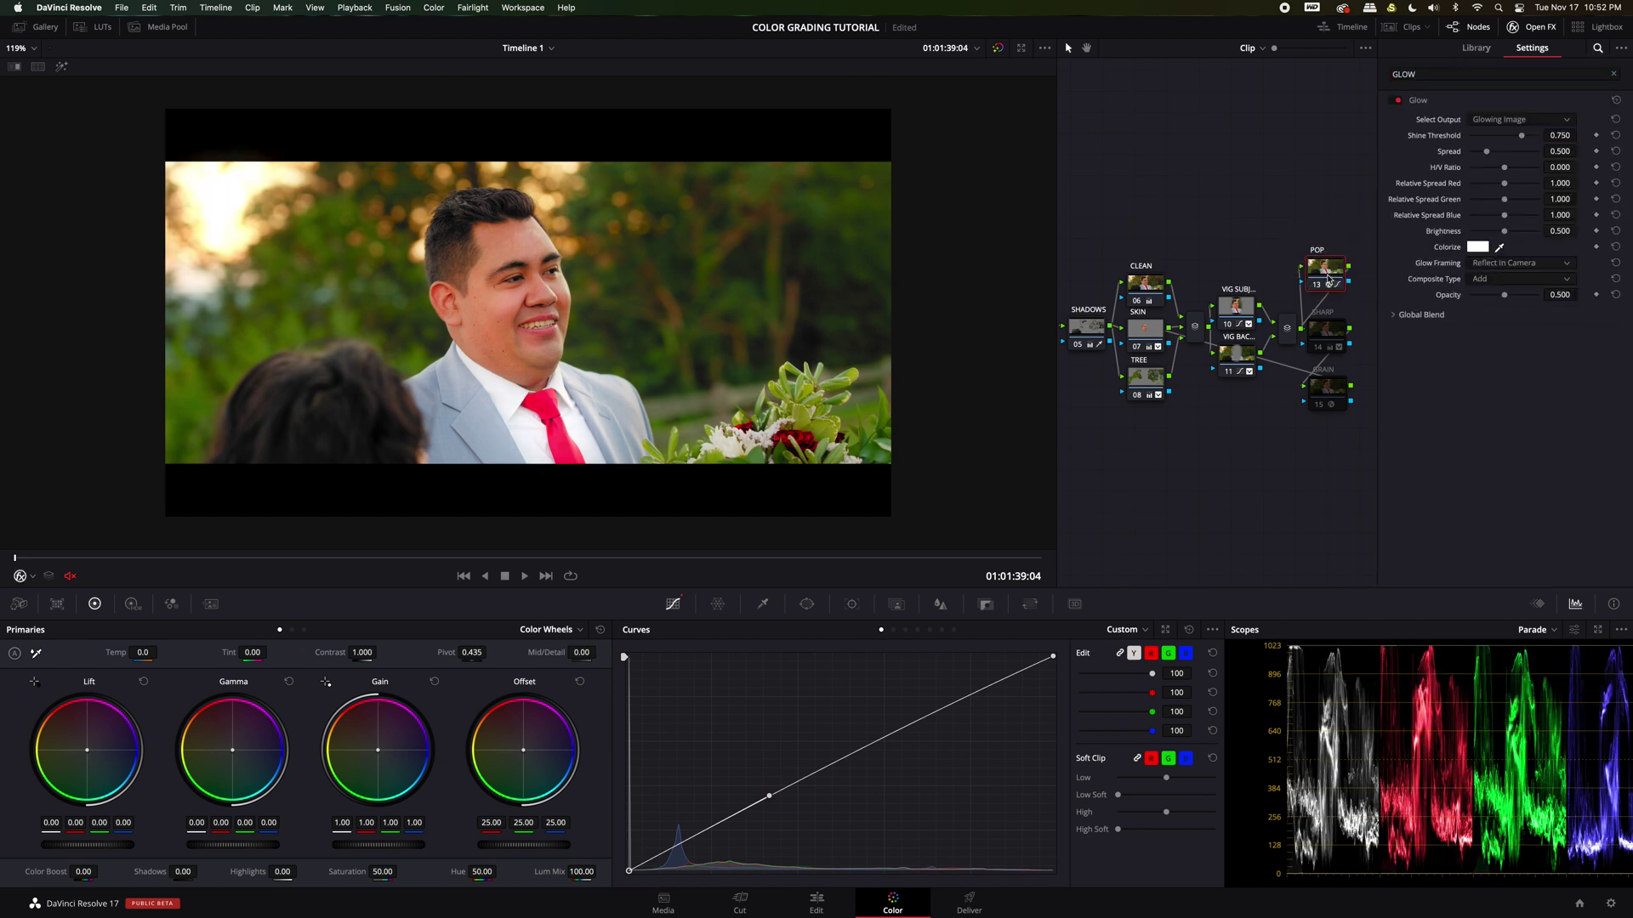
{"action": "left_click", "coordinate": [1484, 279]}
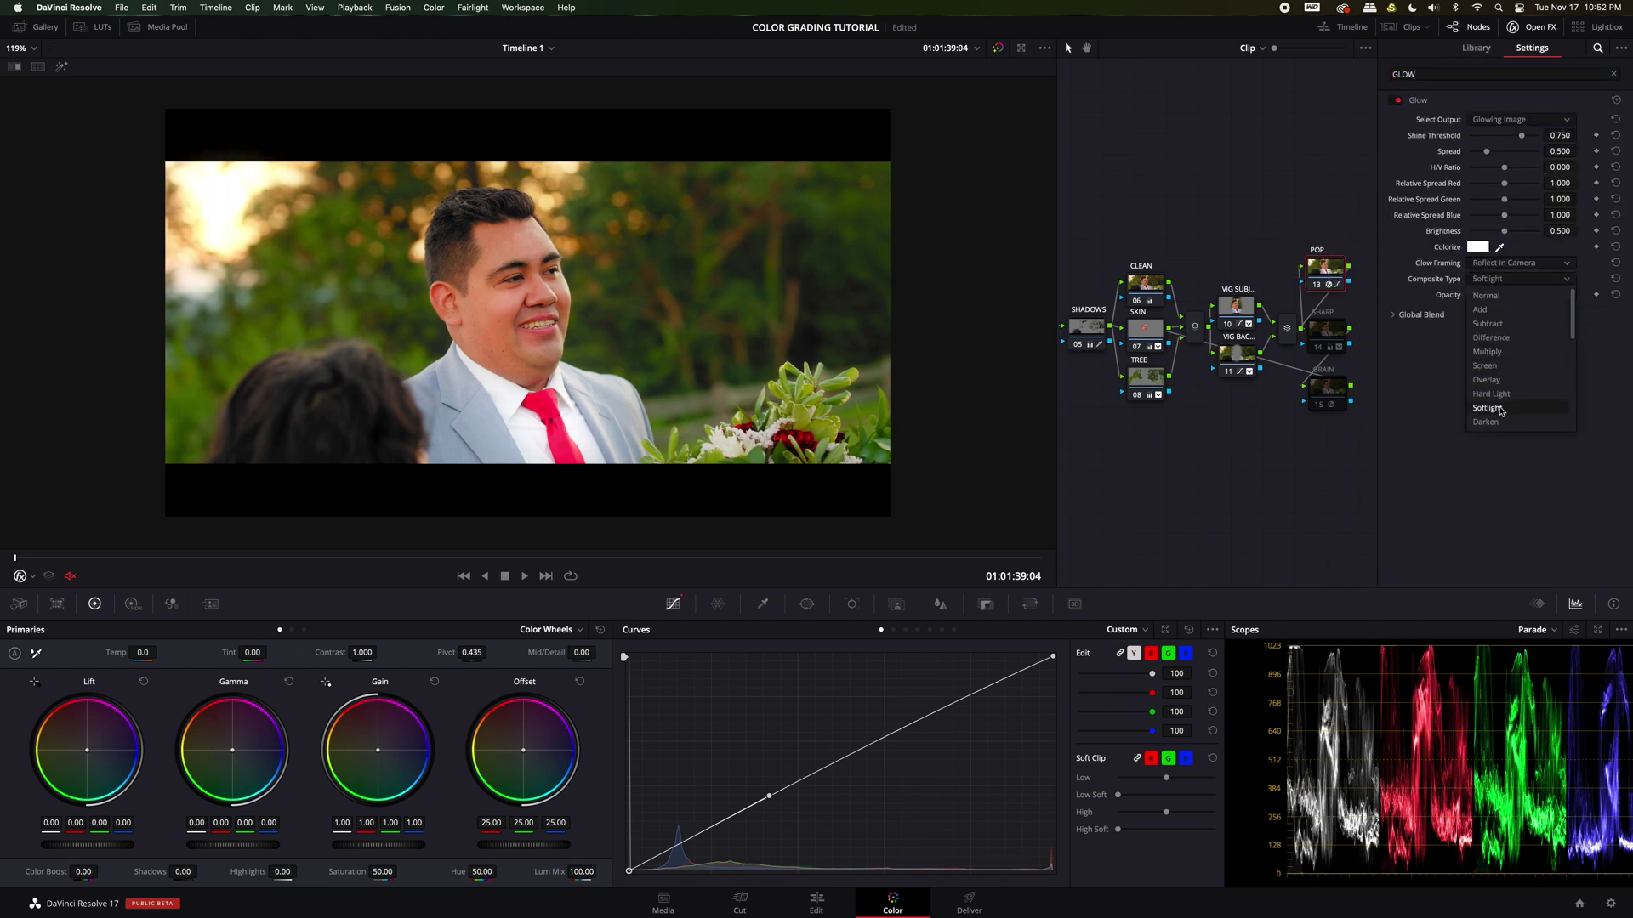
{"action": "left_click", "coordinate": [1488, 405]}
Step: Set the Glow effect's shine threshold to about 0.321, spread to 1.376, brightness to 0.624 and opacity to 0.250
{"action": "left_click_drag", "start_coordinate": [1504, 297], "coordinate": [1491, 300]}
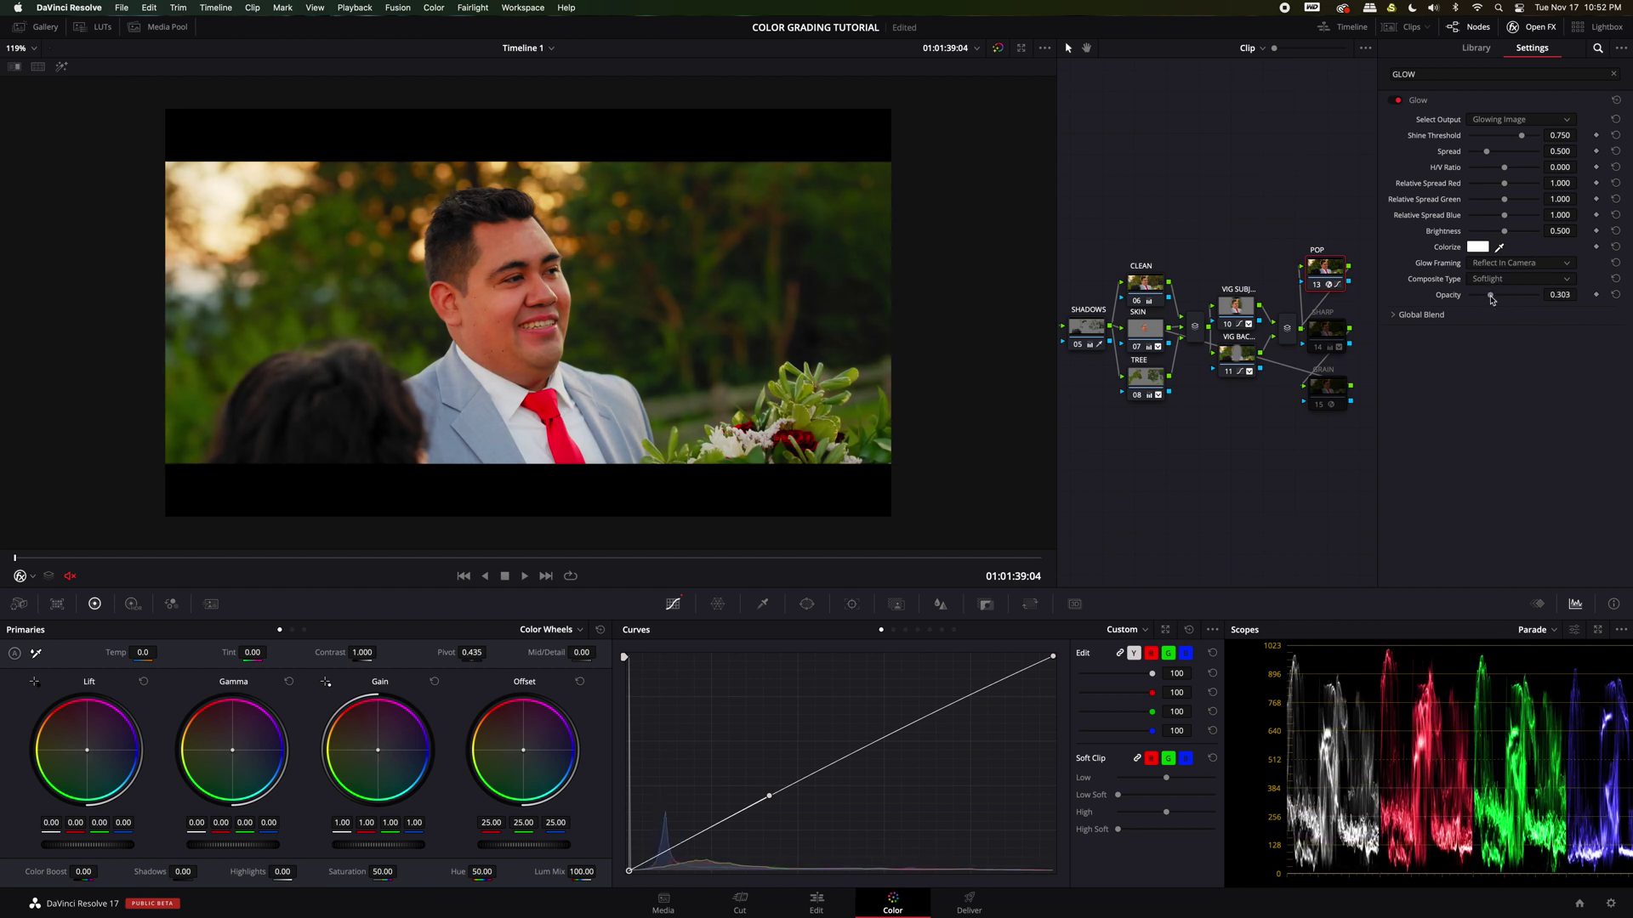
{"action": "left_click_drag", "start_coordinate": [1509, 233], "coordinate": [1512, 235]}
{"action": "mouse_move", "coordinate": [1489, 153]}
{"action": "left_mouse_down"}
{"action": "mouse_move", "coordinate": [1507, 155]}
{"action": "mouse_move", "coordinate": [1495, 140]}
{"action": "left_mouse_up"}
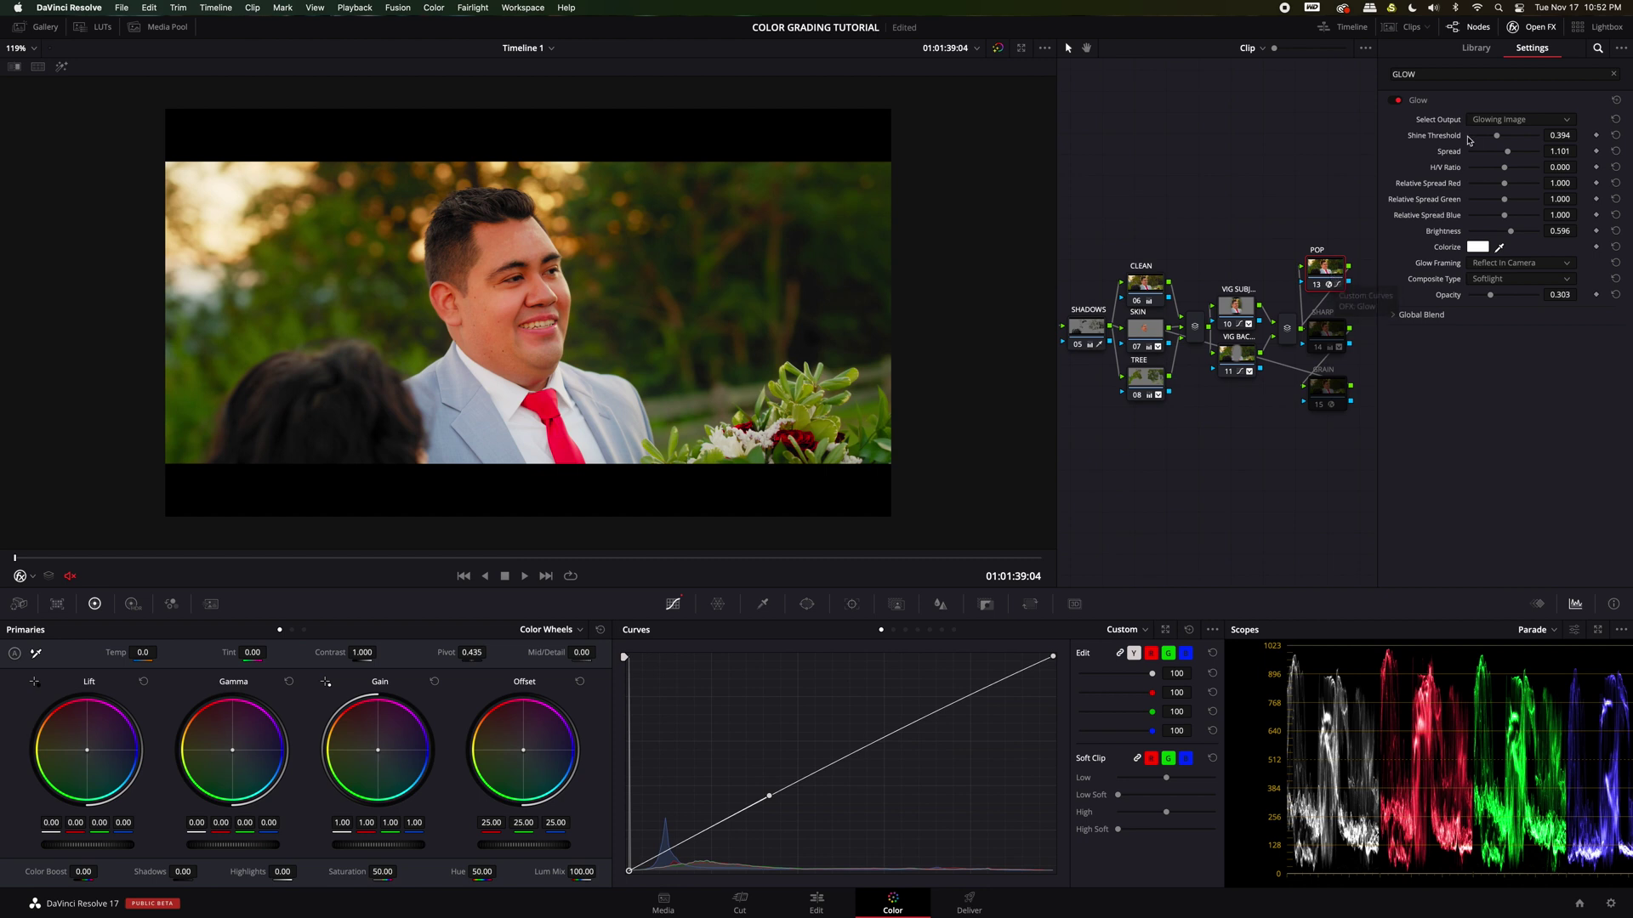
{"action": "left_click_drag", "start_coordinate": [1509, 156], "coordinate": [1491, 138]}
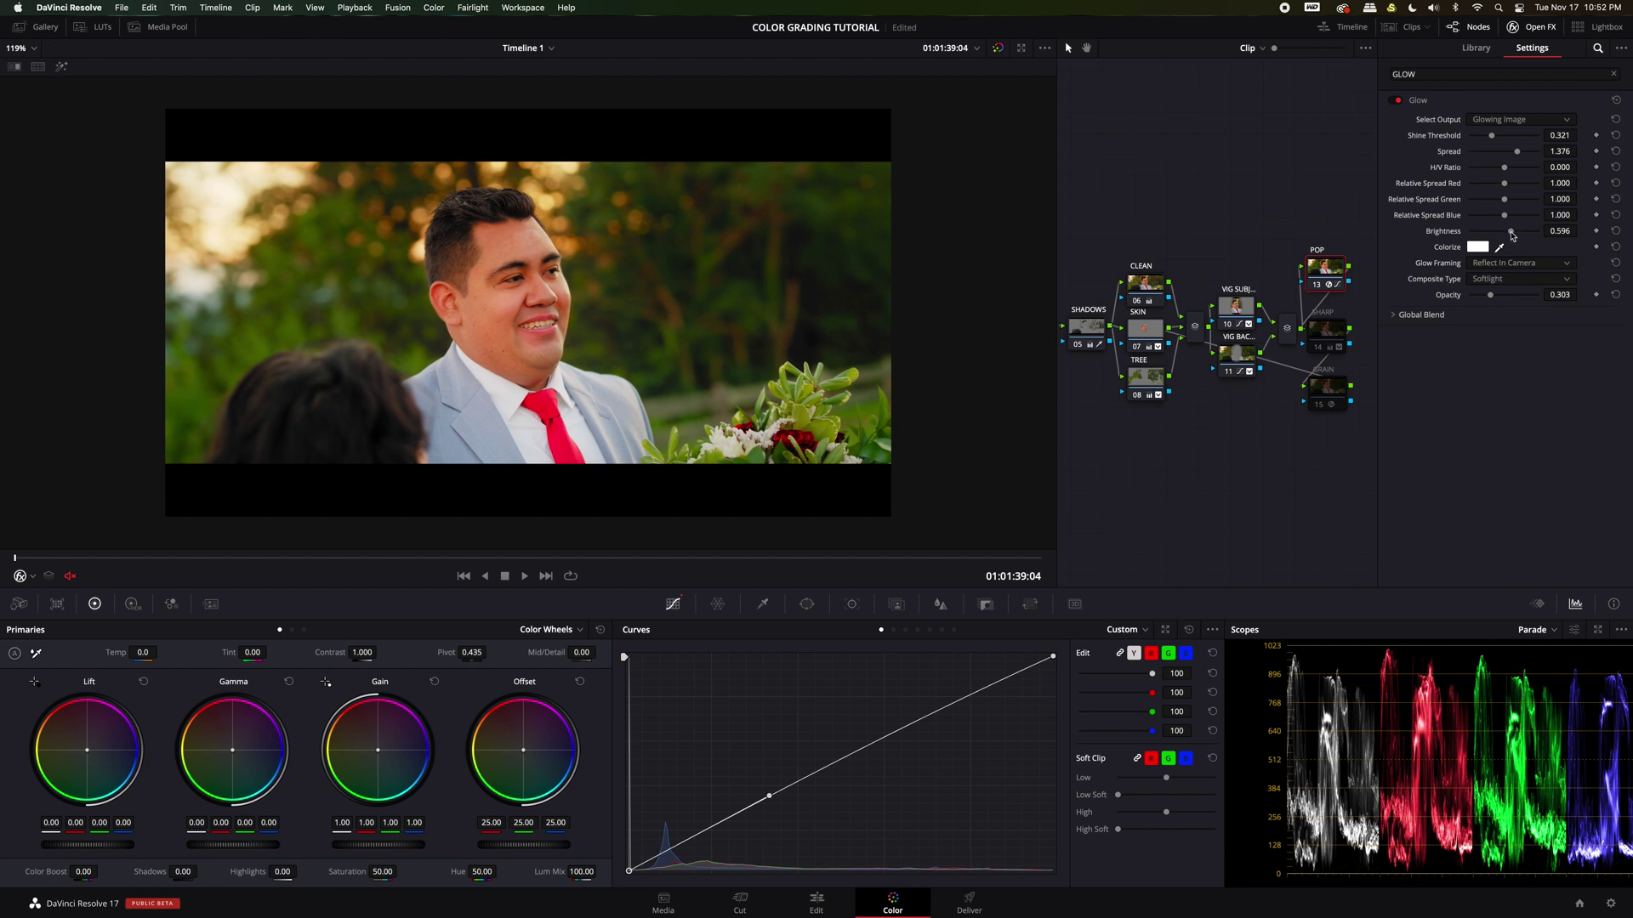
{"action": "left_click_drag", "start_coordinate": [1512, 236], "coordinate": [1514, 233]}
{"action": "left_click_drag", "start_coordinate": [1565, 294], "coordinate": [1562, 294]}
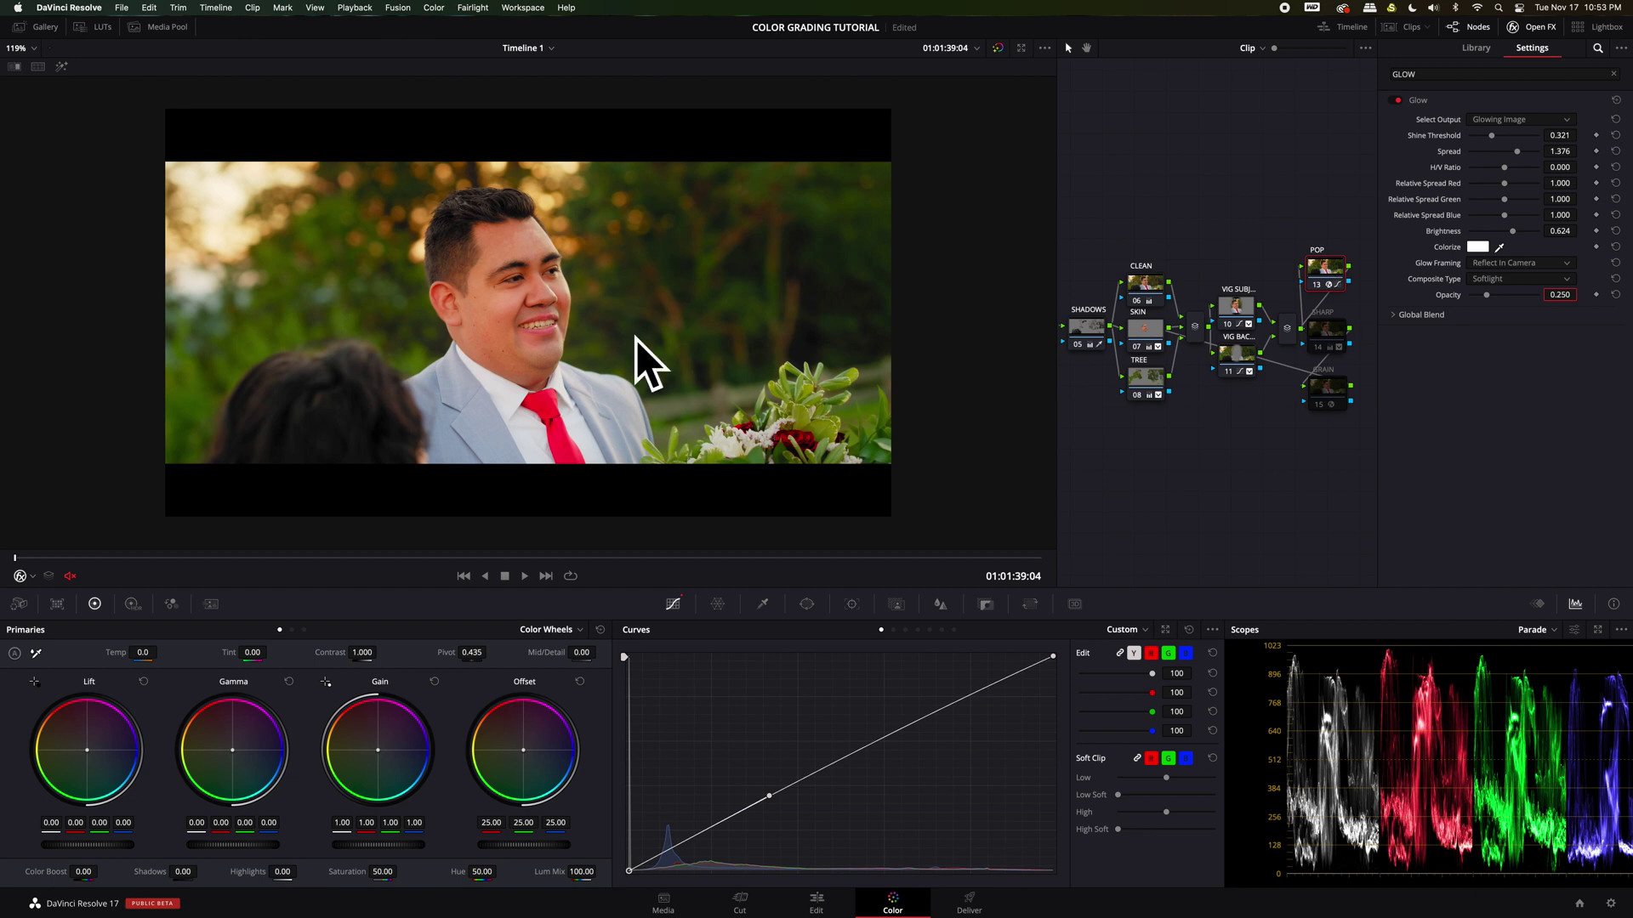
Step: Enable the SHARP node, set its linked blur radius to 0.47, and inspect the sharpness on the subject's face
{"action": "left_click", "coordinate": [1331, 337]}
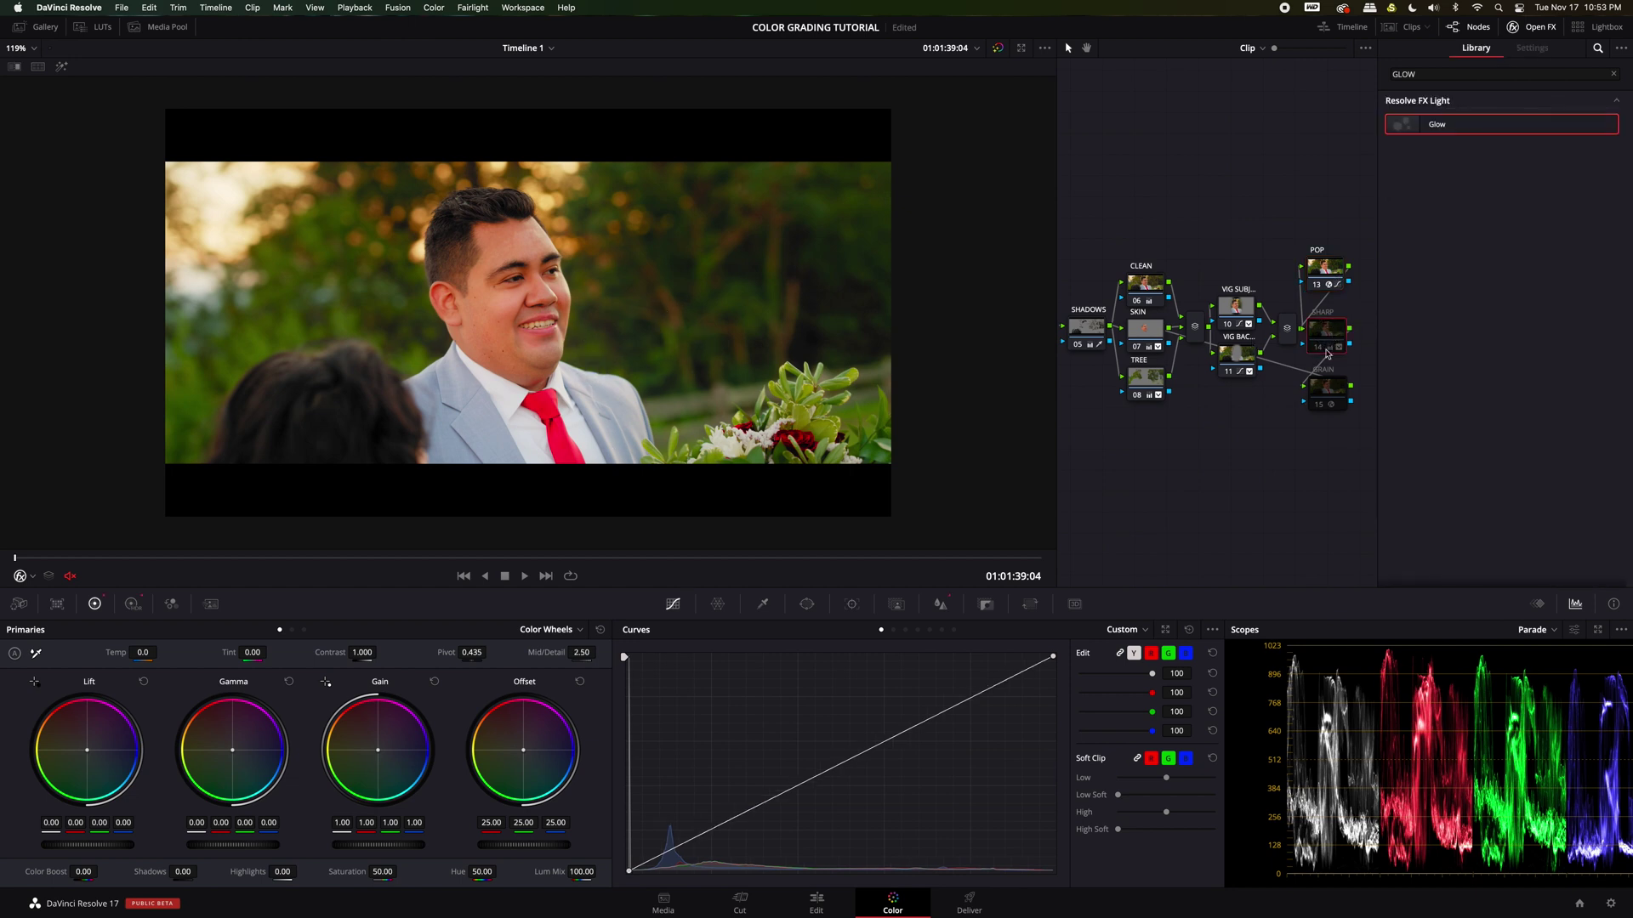
{"action": "left_click", "coordinate": [1535, 26]}
{"action": "key", "text": "ctrl+d"}
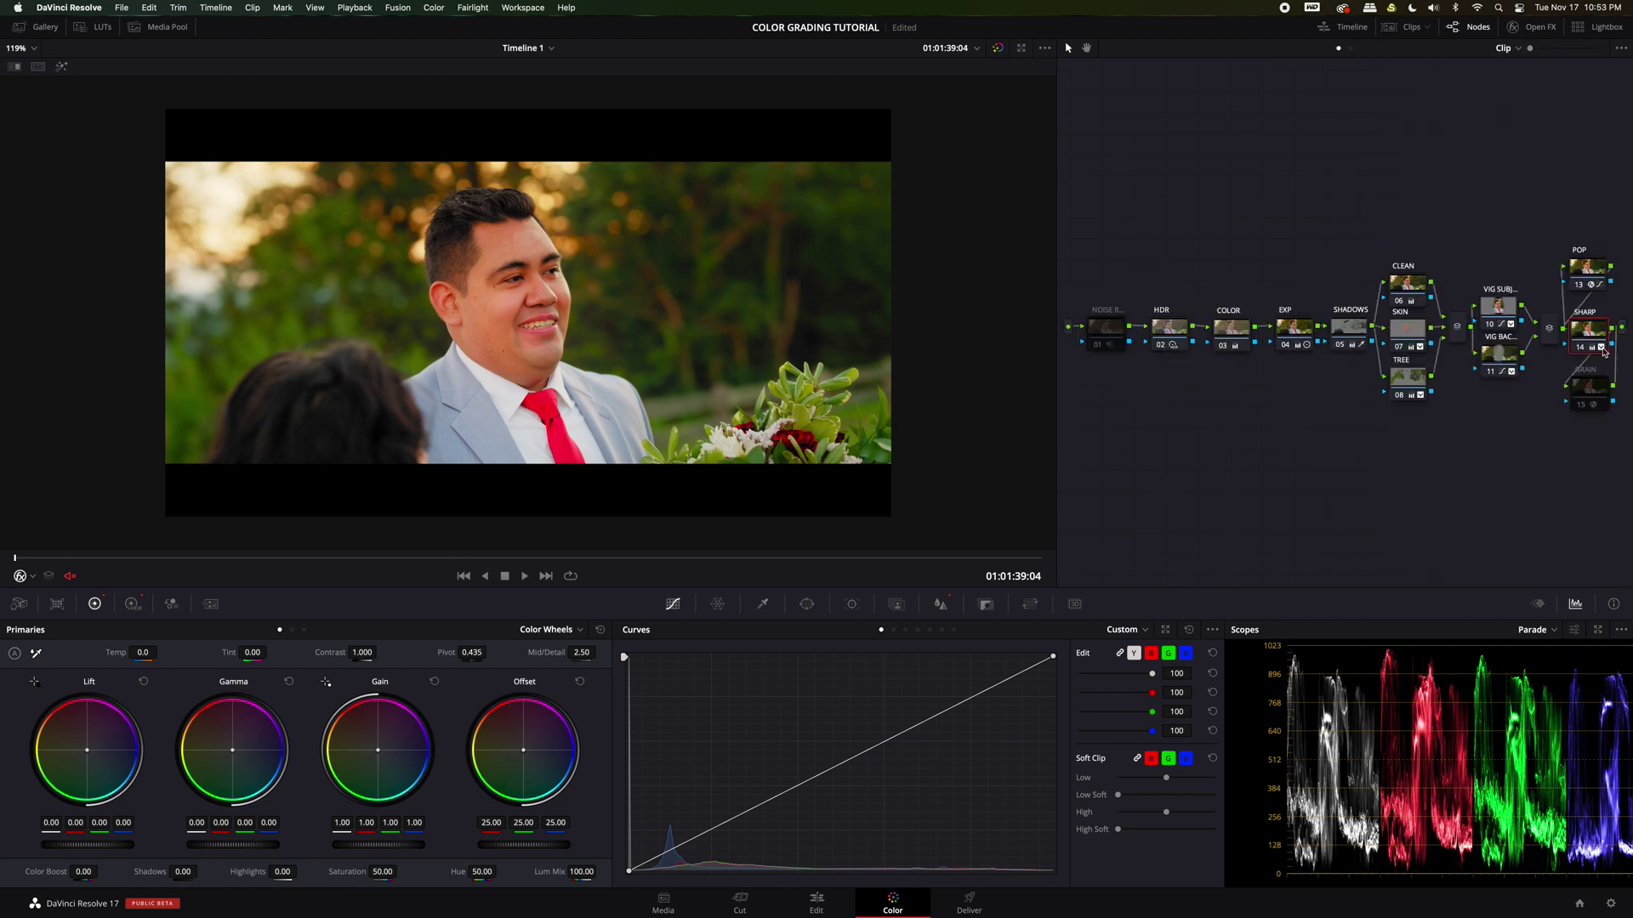
{"action": "left_click", "coordinate": [940, 604]}
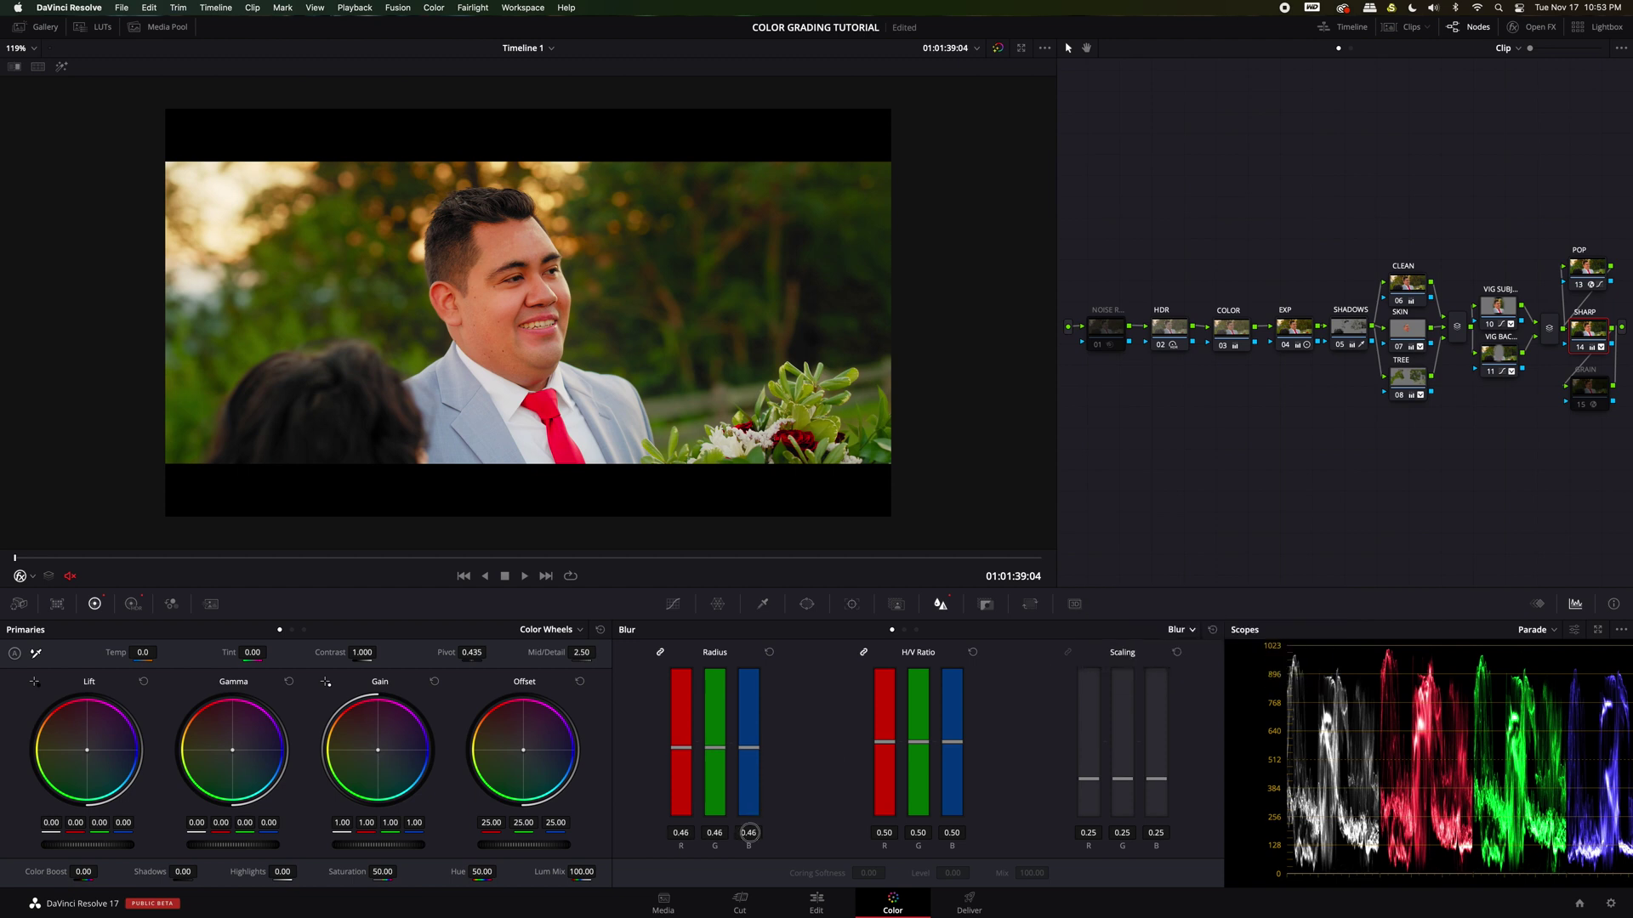
{"action": "left_click_drag", "start_coordinate": [745, 834], "coordinate": [645, 237]}
{"action": "scroll", "coordinate": [619, 222], "scroll_direction": "up", "scroll_amount": 10}
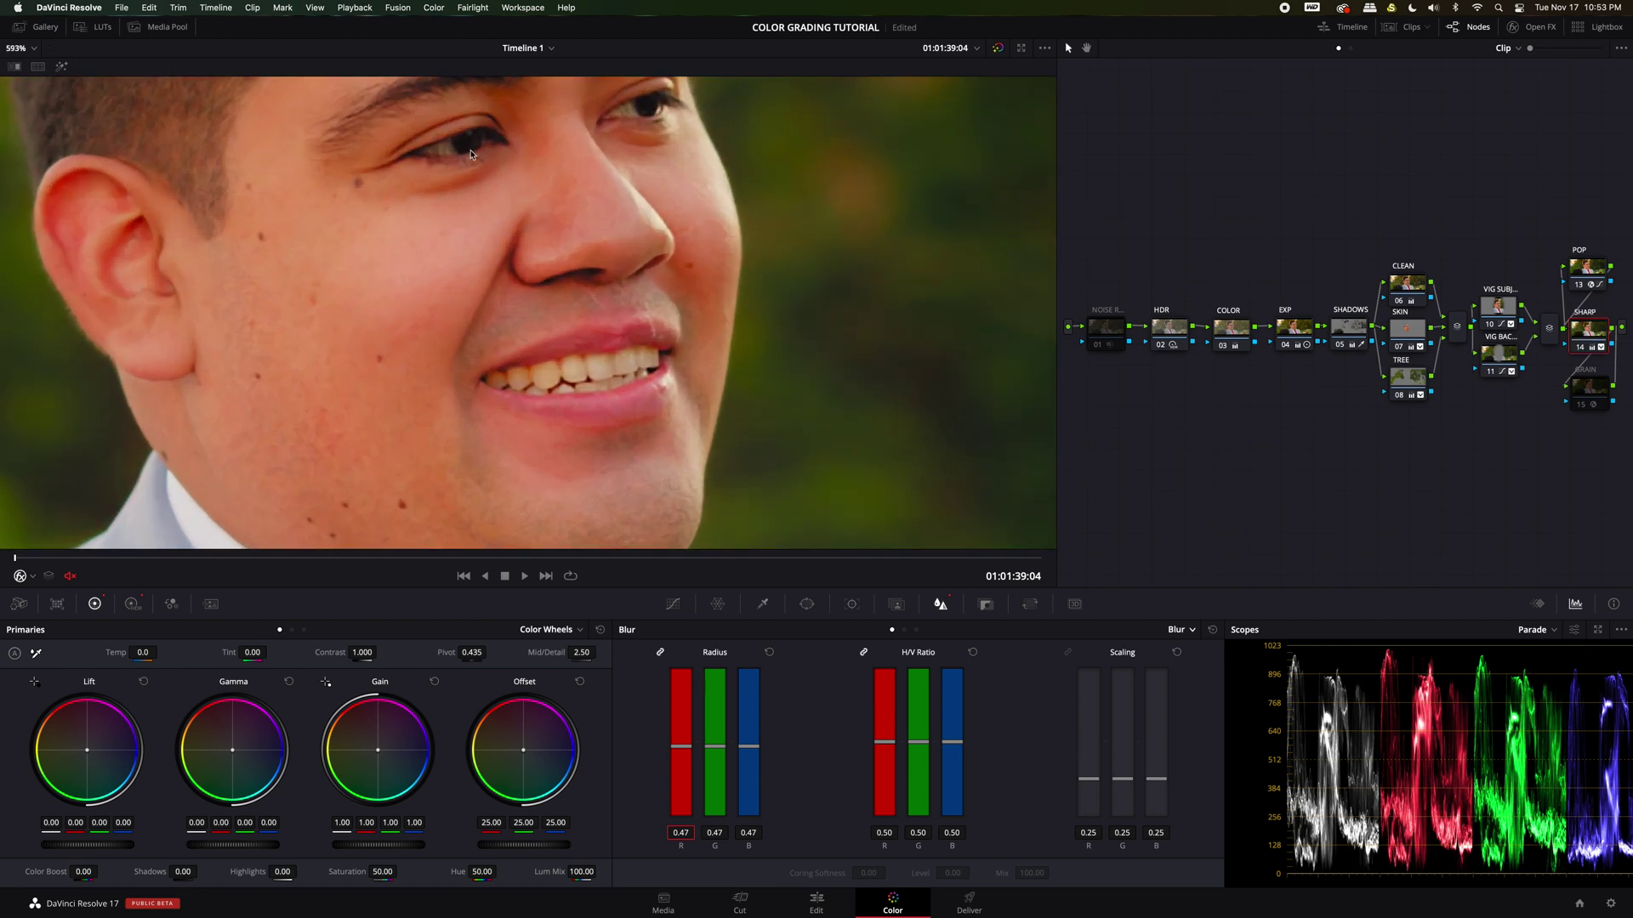
{"action": "scroll", "coordinate": [515, 174], "scroll_direction": "down", "scroll_amount": 8}
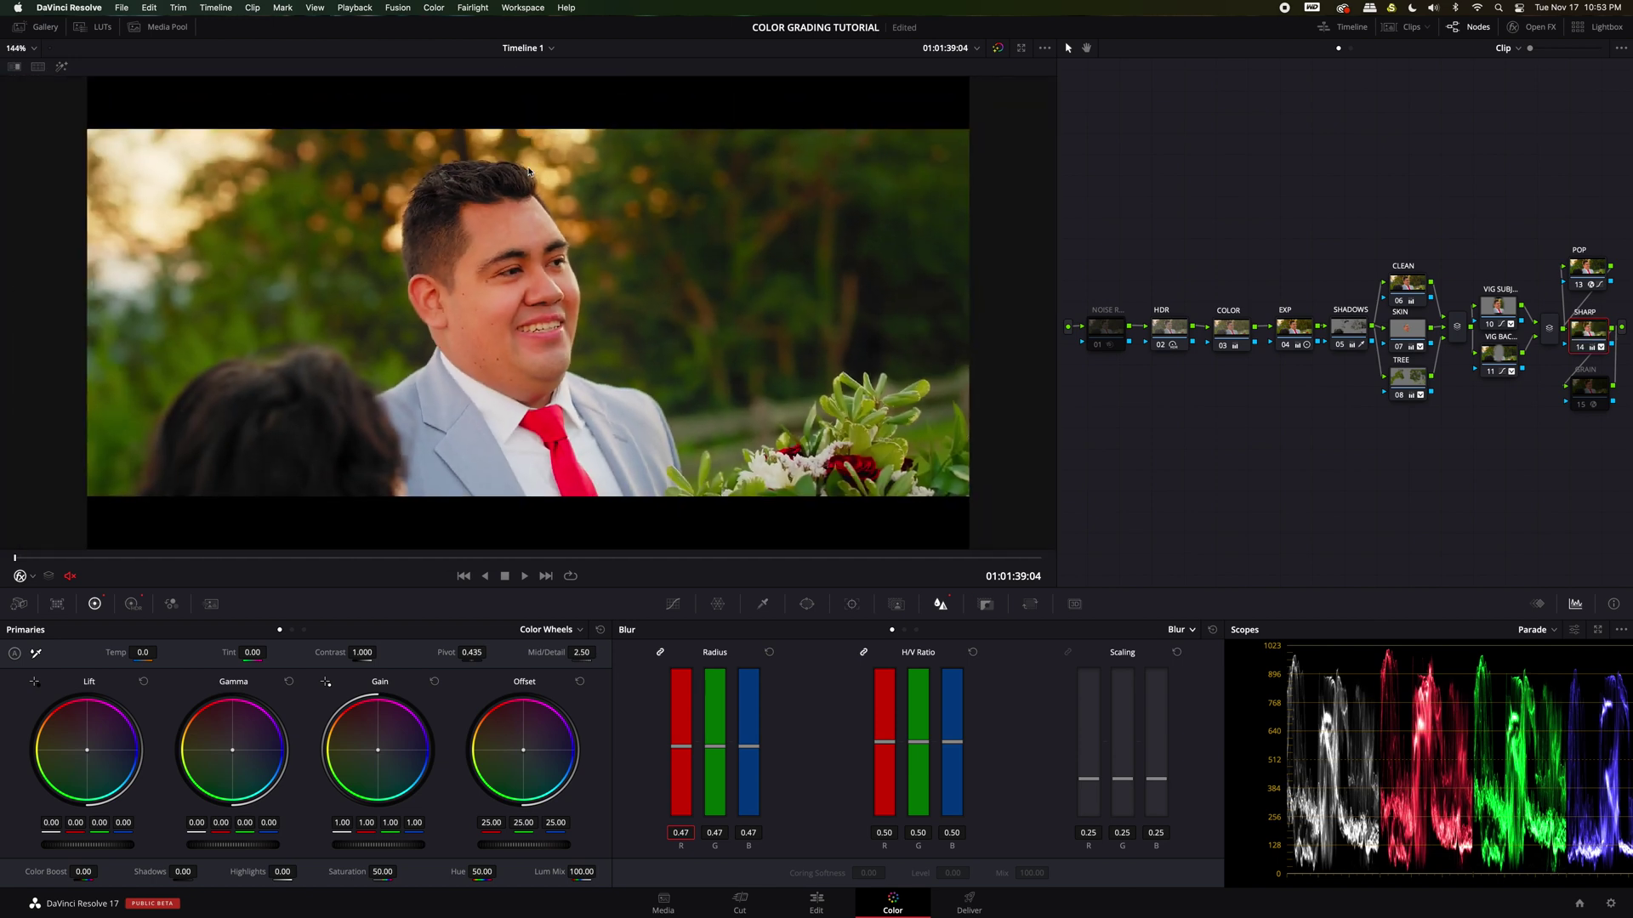
Step: Enable the GRAIN node, review its Film Grain settings, and search the effects library for GRAIN
{"action": "left_click", "coordinate": [1597, 388]}
{"action": "key", "text": "super+d"}
{"action": "scroll", "coordinate": [1579, 395], "scroll_direction": "right", "scroll_amount": 2}
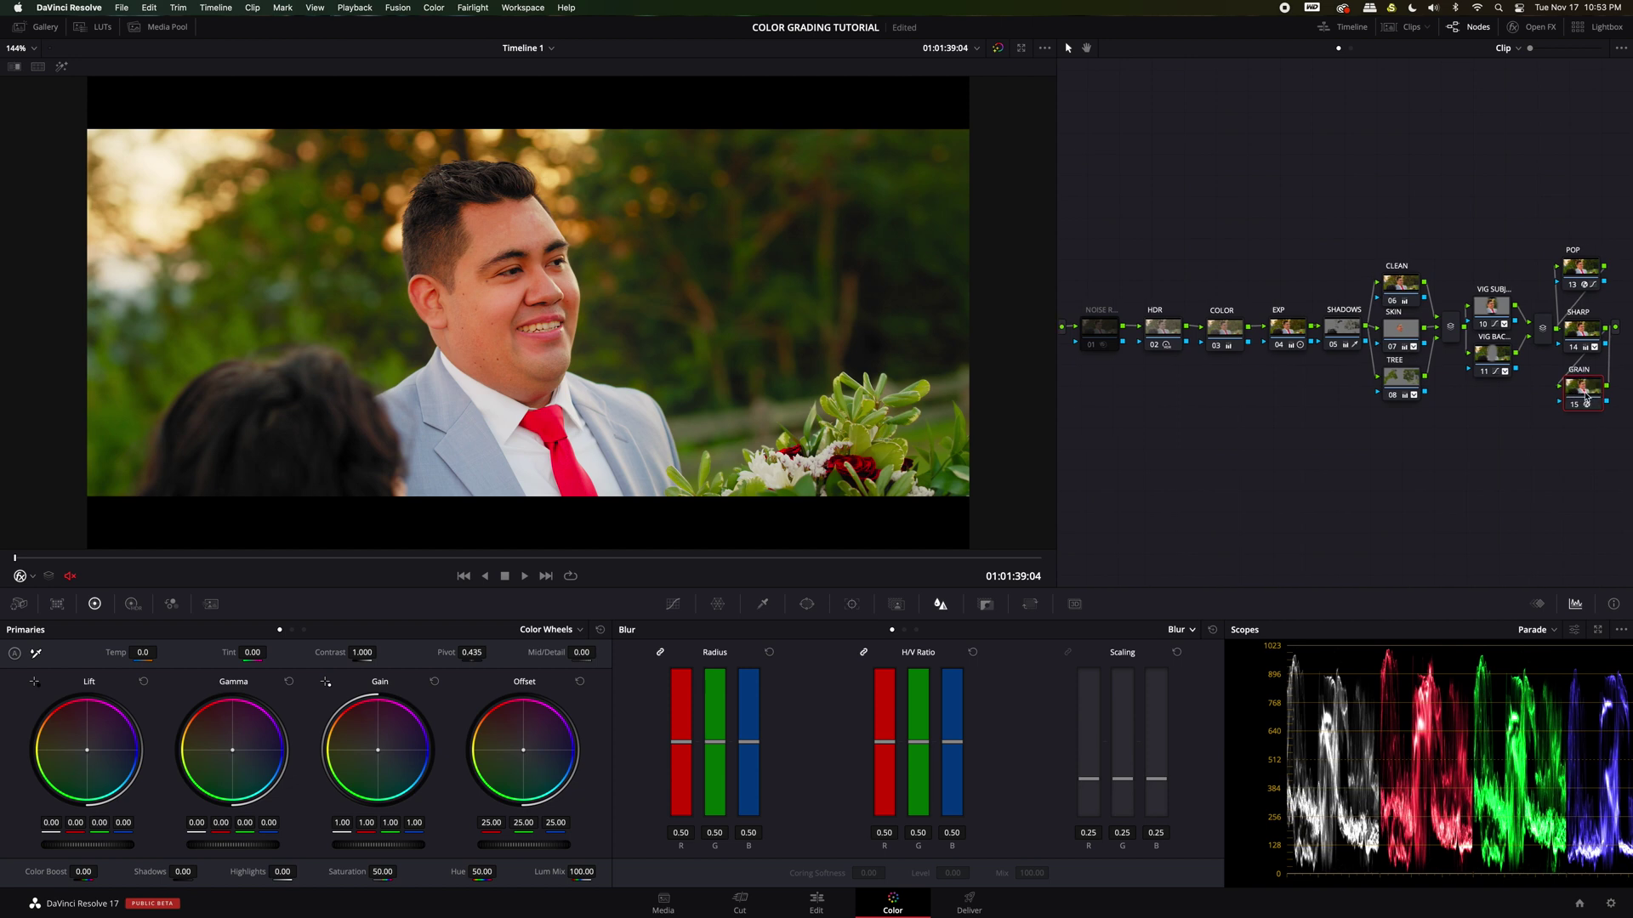
{"action": "left_click", "coordinate": [1544, 28]}
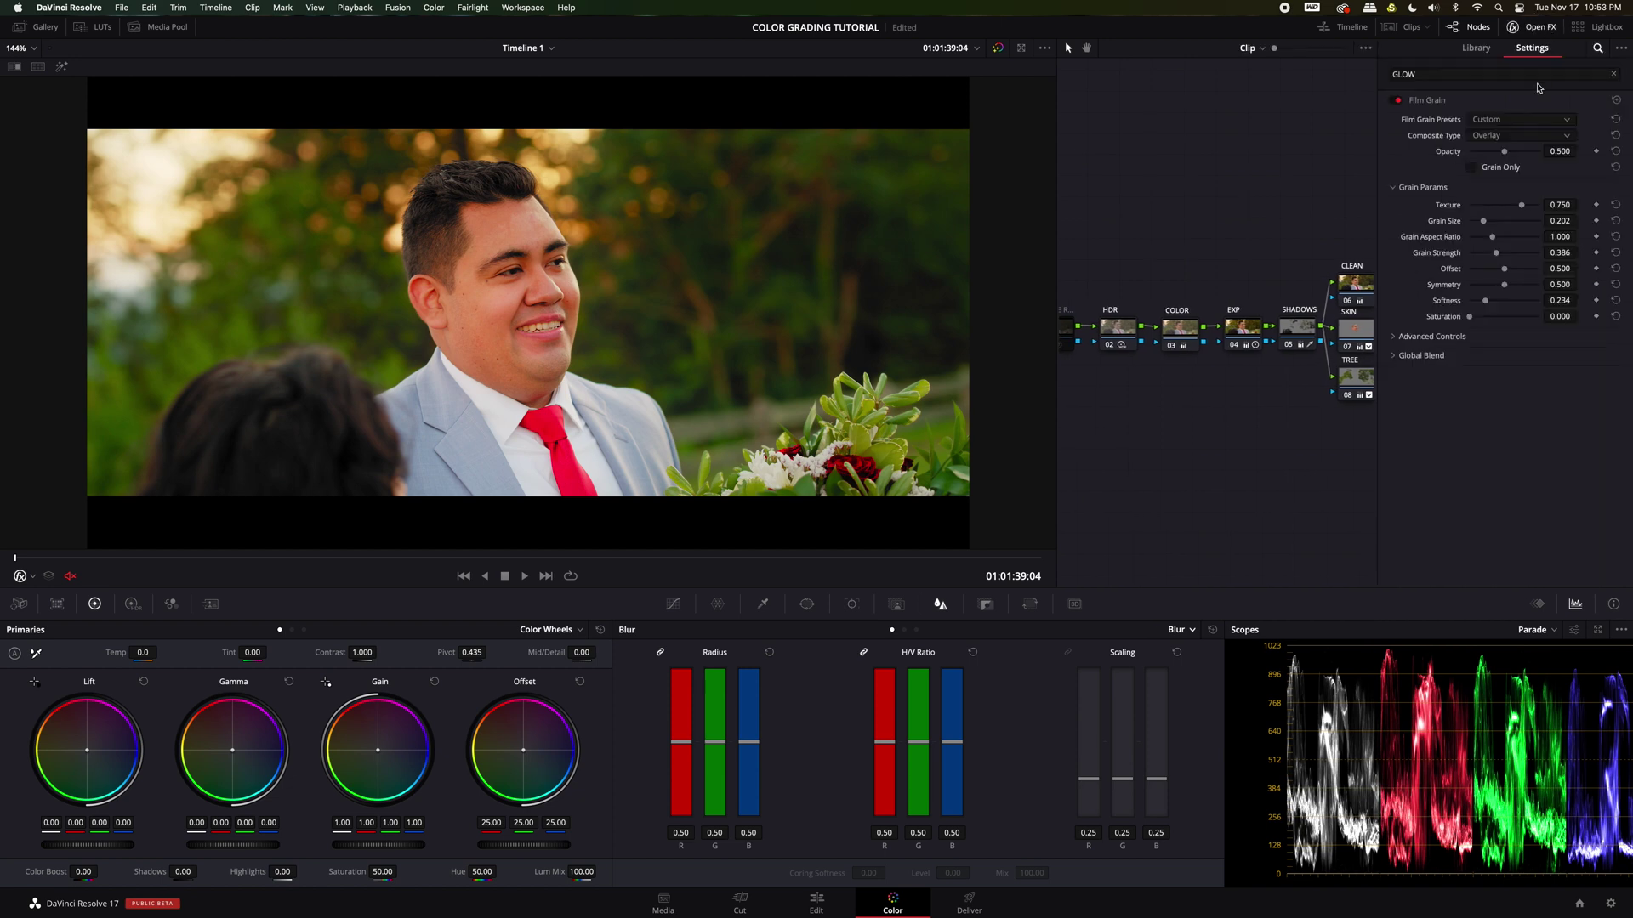
{"action": "left_click", "coordinate": [1599, 50]}
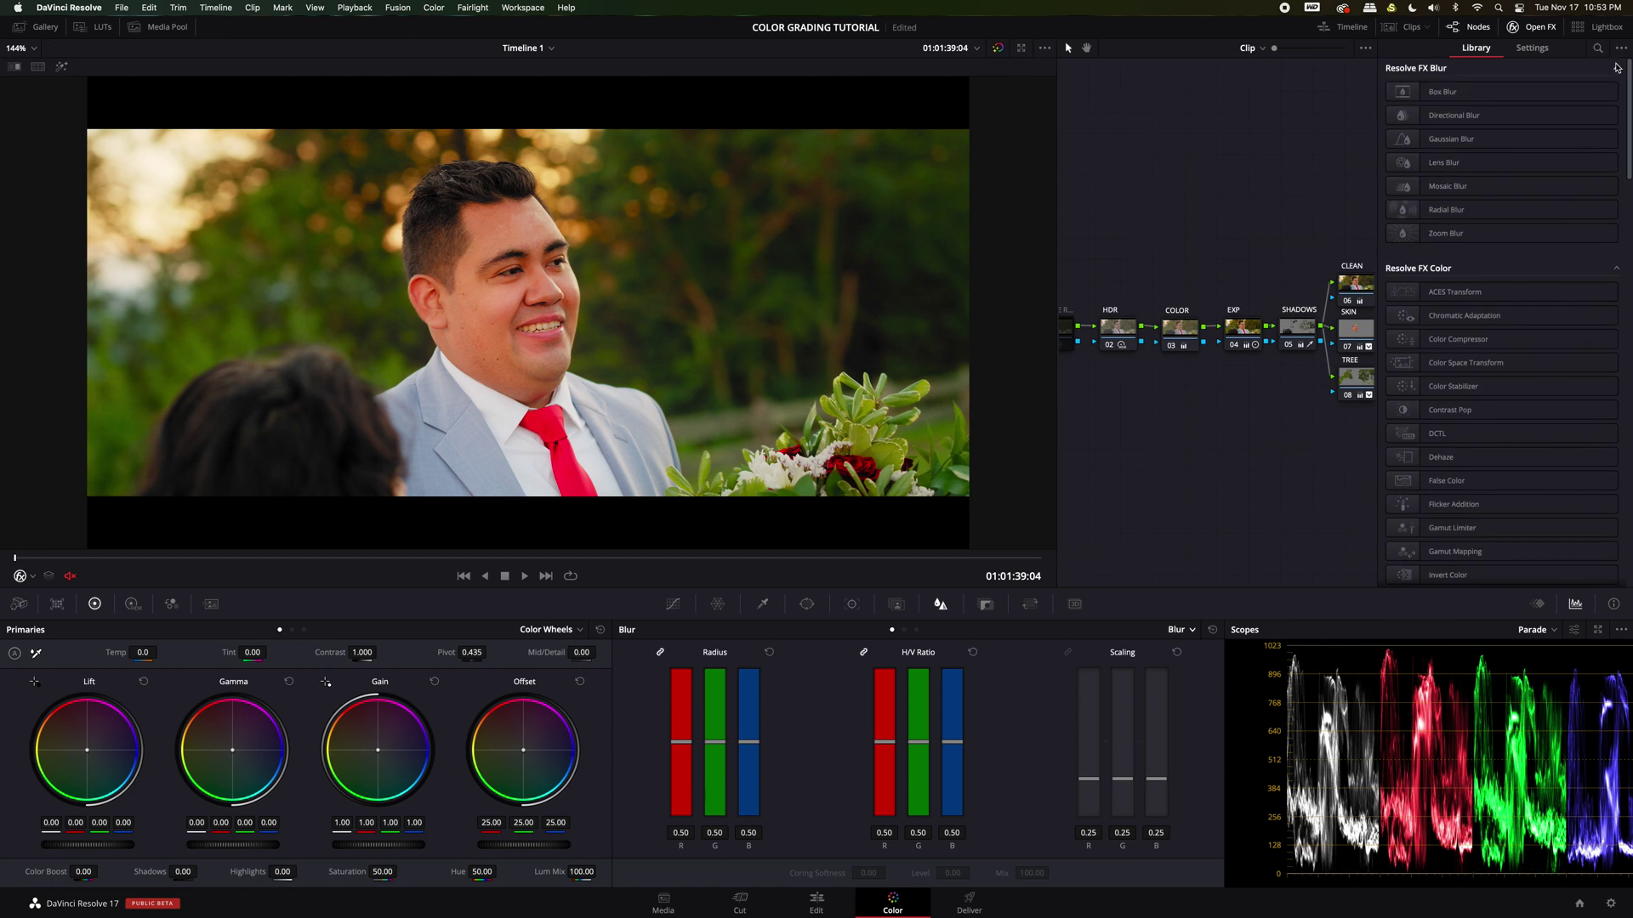
{"action": "scroll", "coordinate": [1292, 302], "scroll_direction": "right", "scroll_amount": 15}
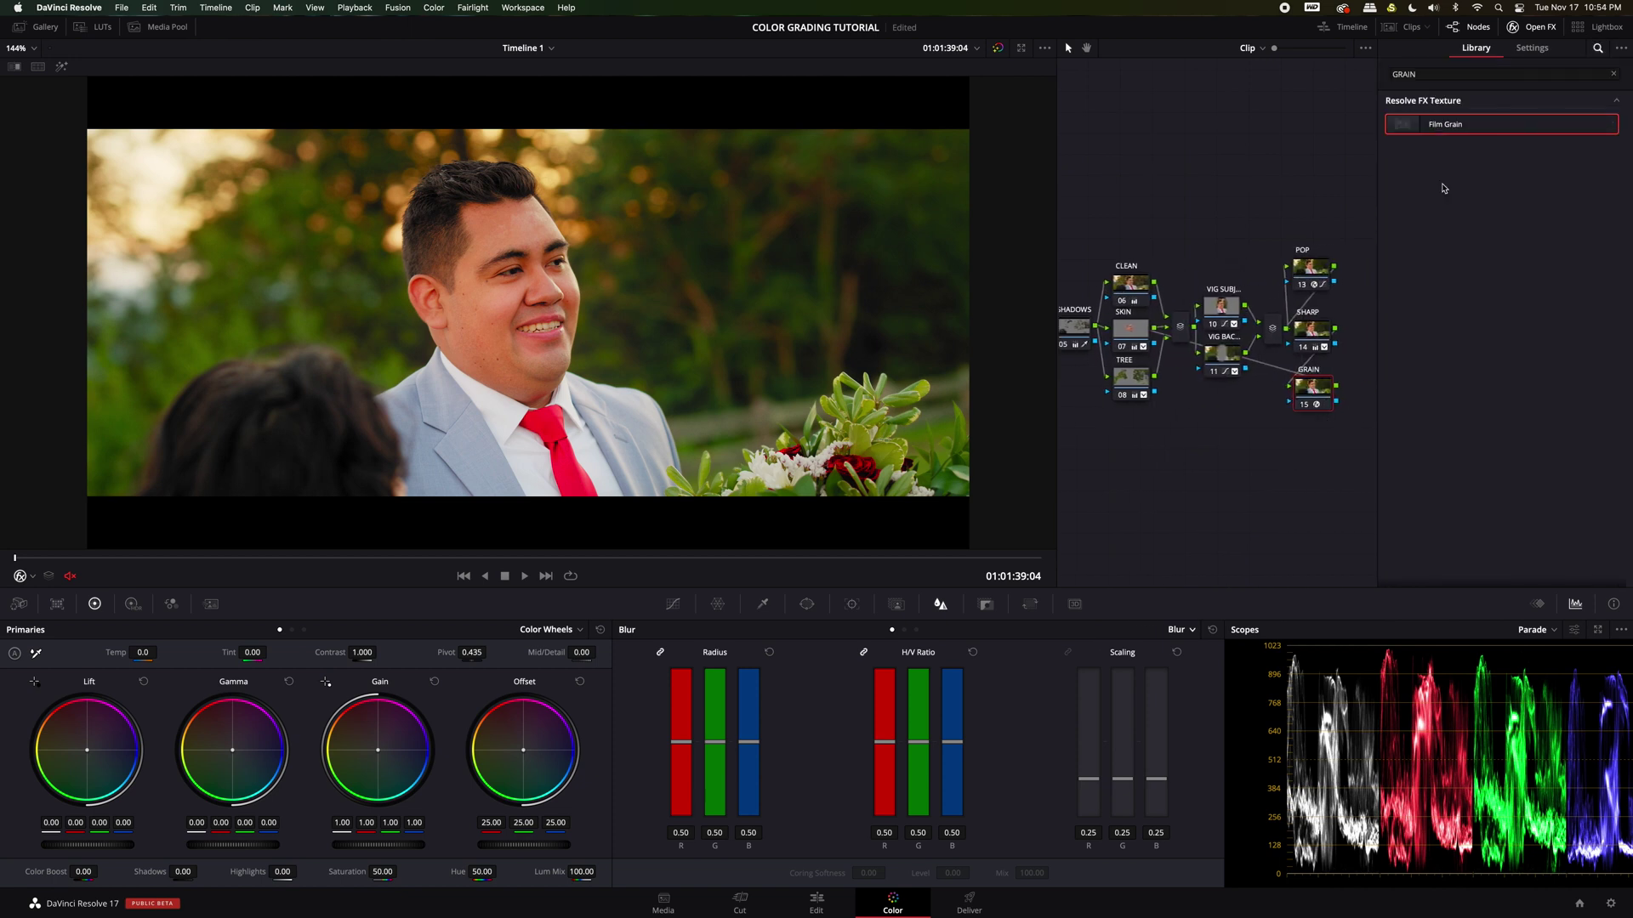
{"action": "left_click", "coordinate": [1531, 26]}
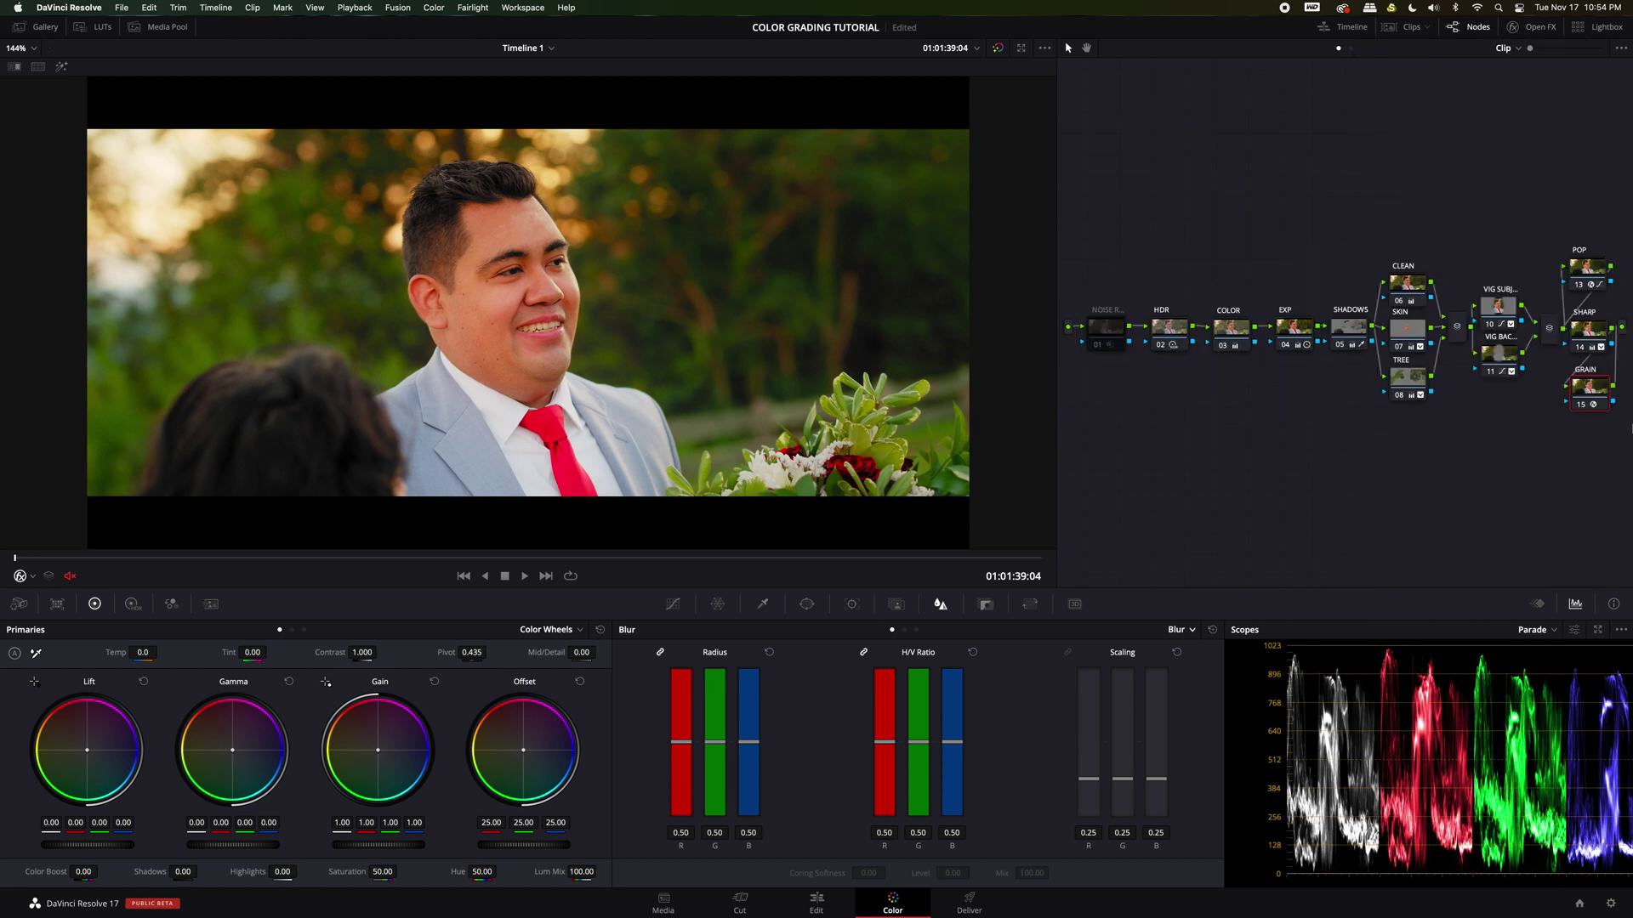
Step: Adjust the grain size and grain strength of the GRAIN node's Film Grain effect
{"action": "left_click", "coordinate": [1530, 26]}
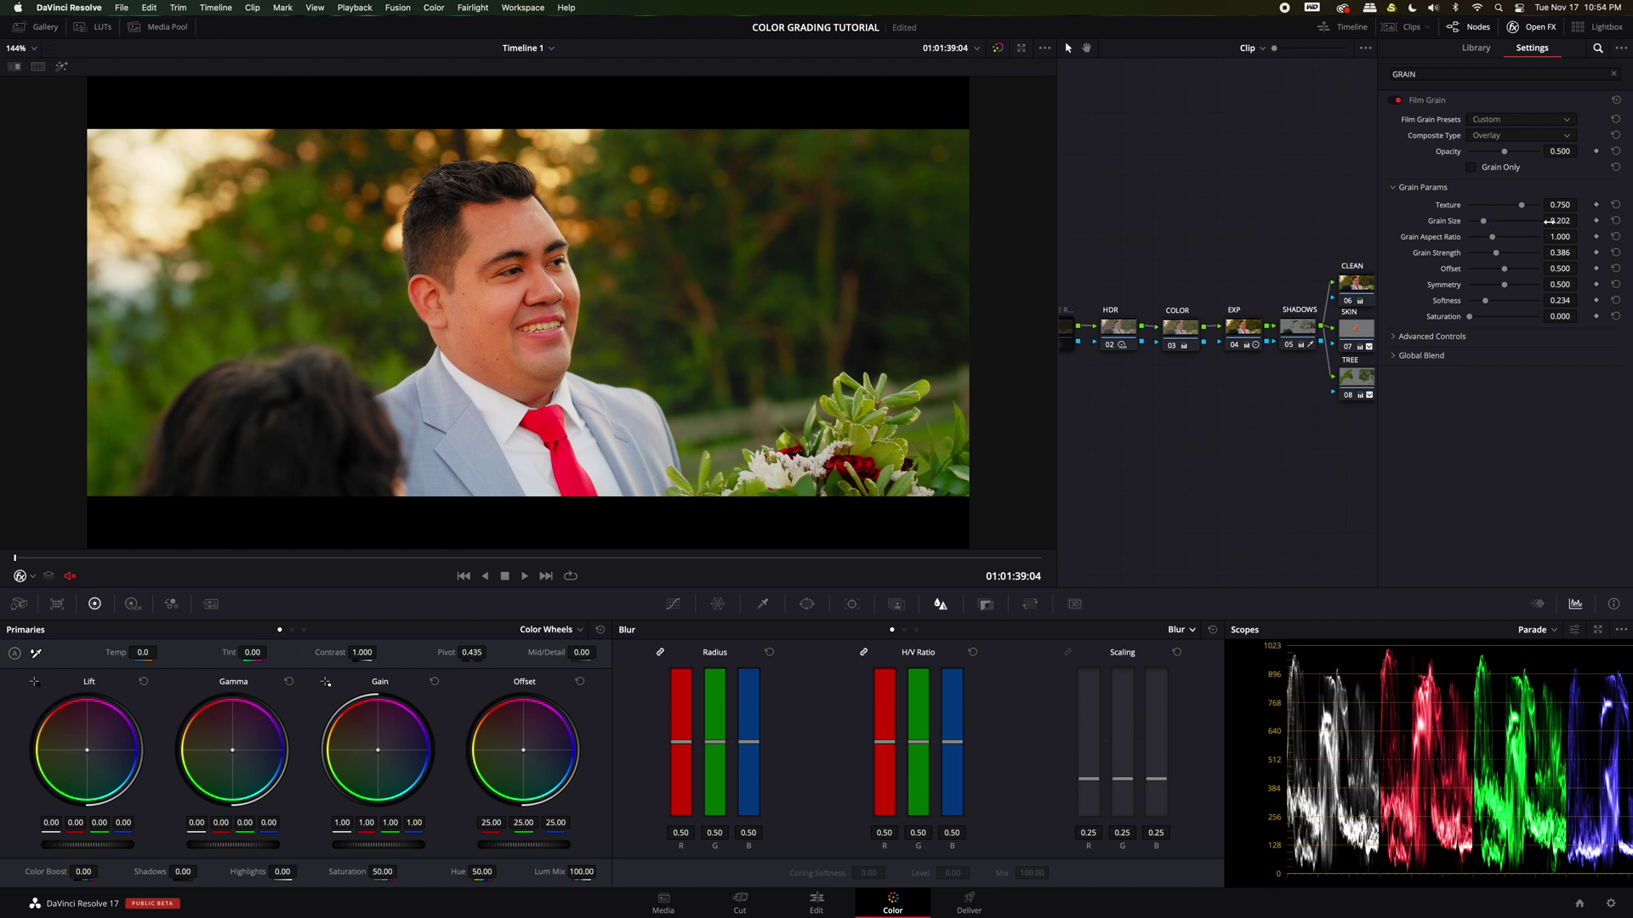
{"action": "left_click_drag", "start_coordinate": [1548, 220], "coordinate": [1587, 248]}
{"action": "mouse_move", "coordinate": [1561, 252]}
{"action": "left_mouse_down"}
{"action": "mouse_move", "coordinate": [1583, 253]}
{"action": "mouse_move", "coordinate": [1555, 252]}
{"action": "left_mouse_up"}
{"action": "left_click", "coordinate": [1531, 27]}
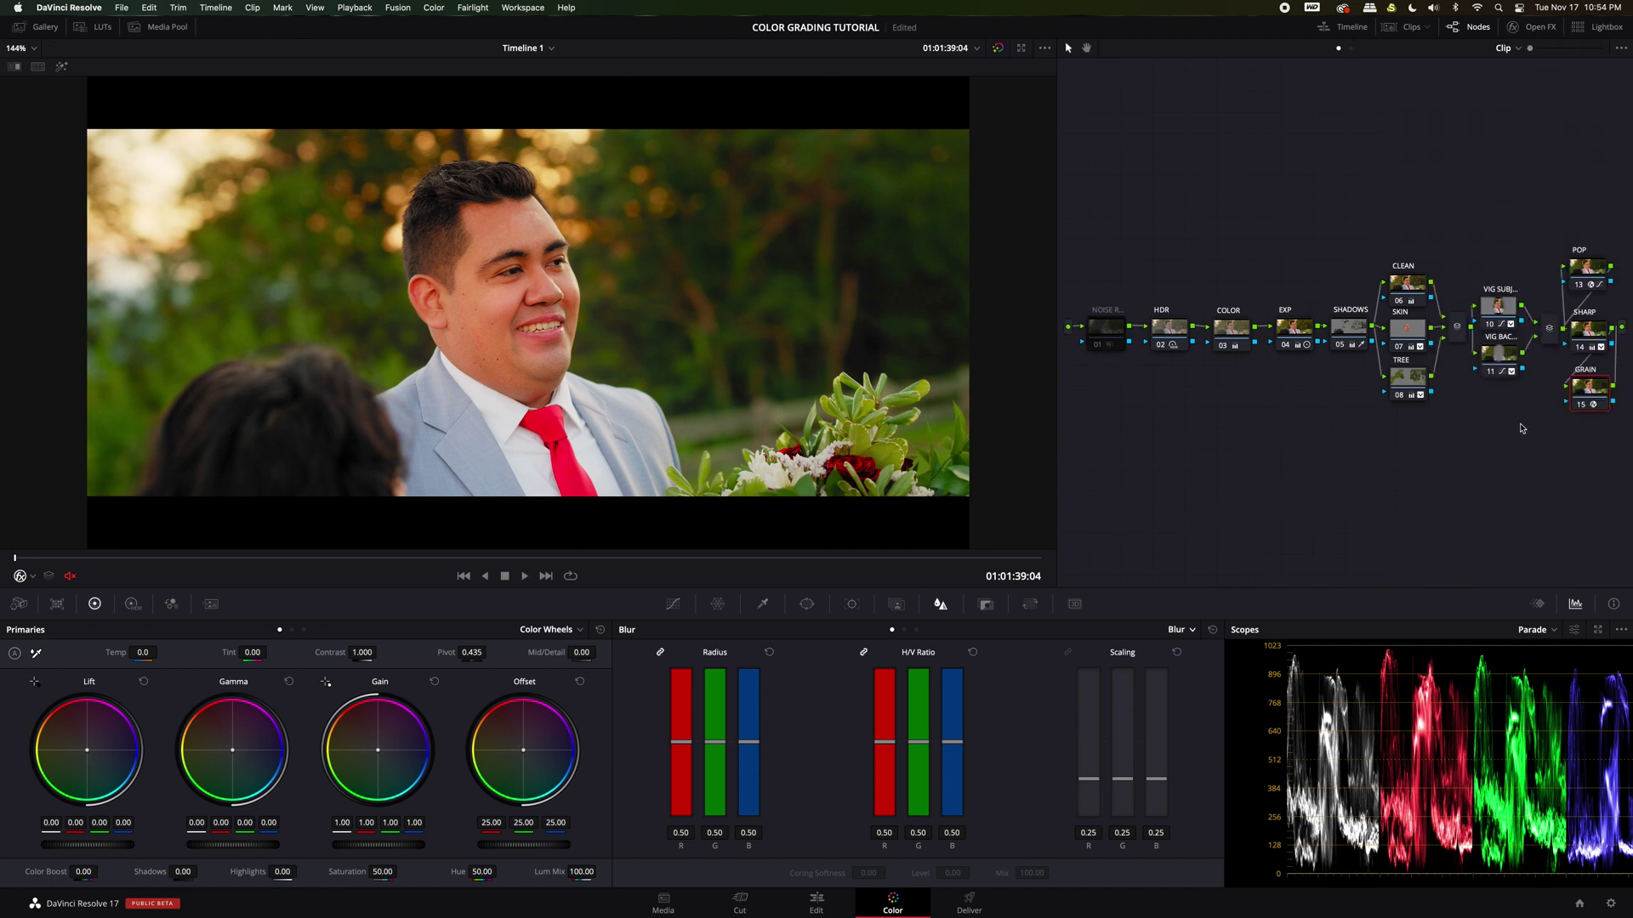
Step: Enable the noise reduction node at the start of the node tree, and view the whole frame
{"action": "left_click", "coordinate": [1109, 331]}
{"action": "key", "text": "ctrl+d"}
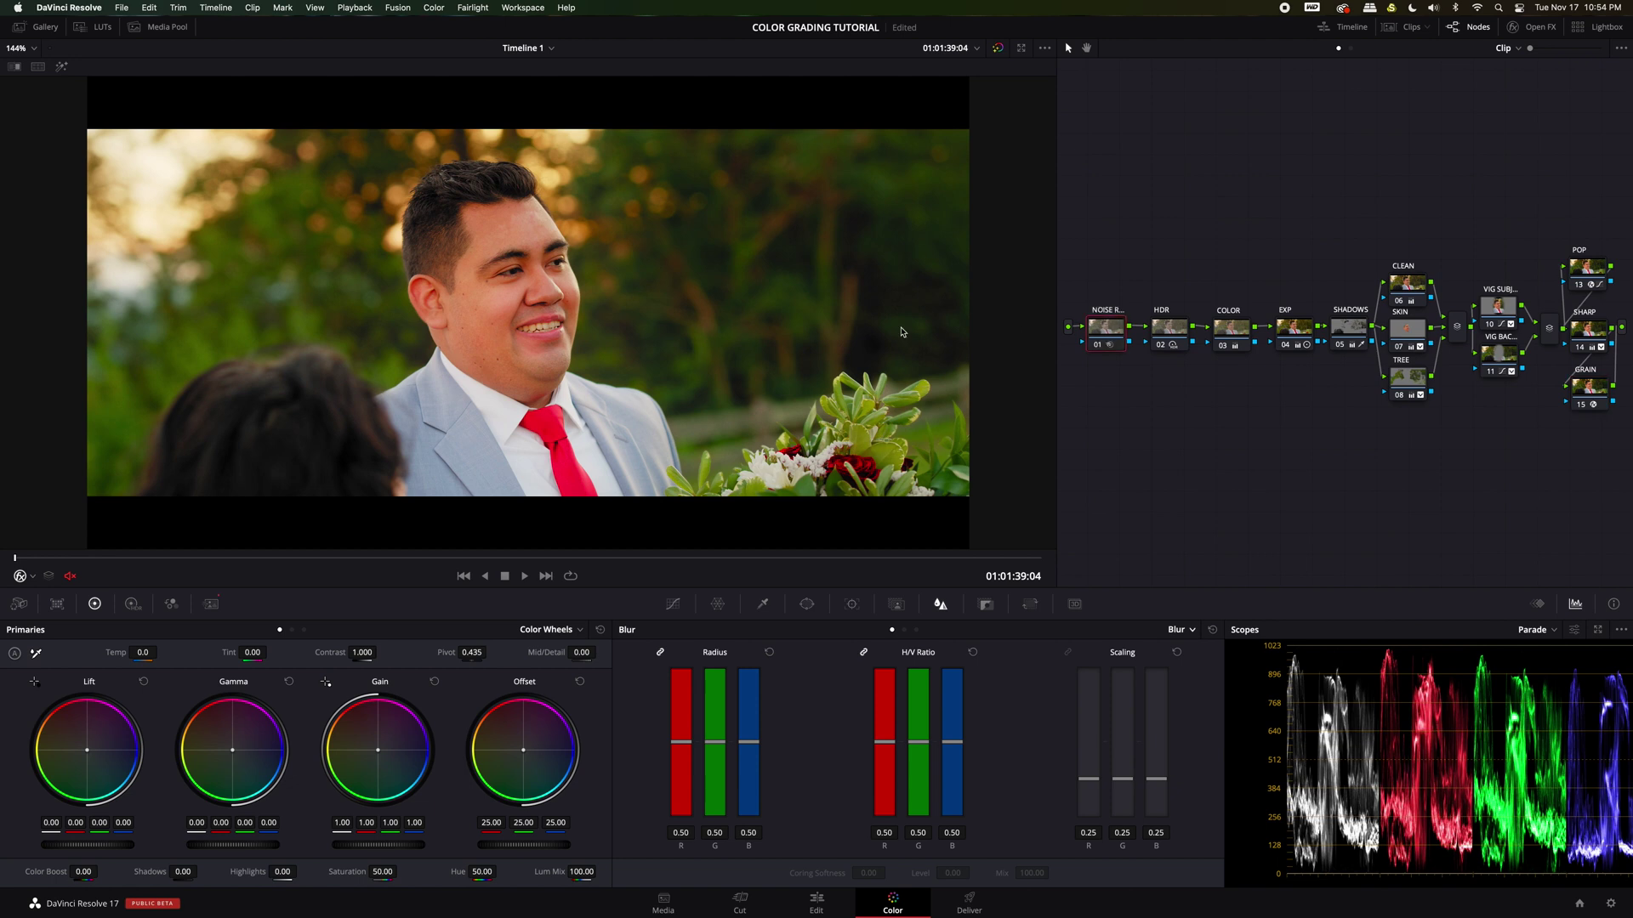
{"action": "scroll", "coordinate": [669, 353], "scroll_direction": "down", "scroll_amount": 3}
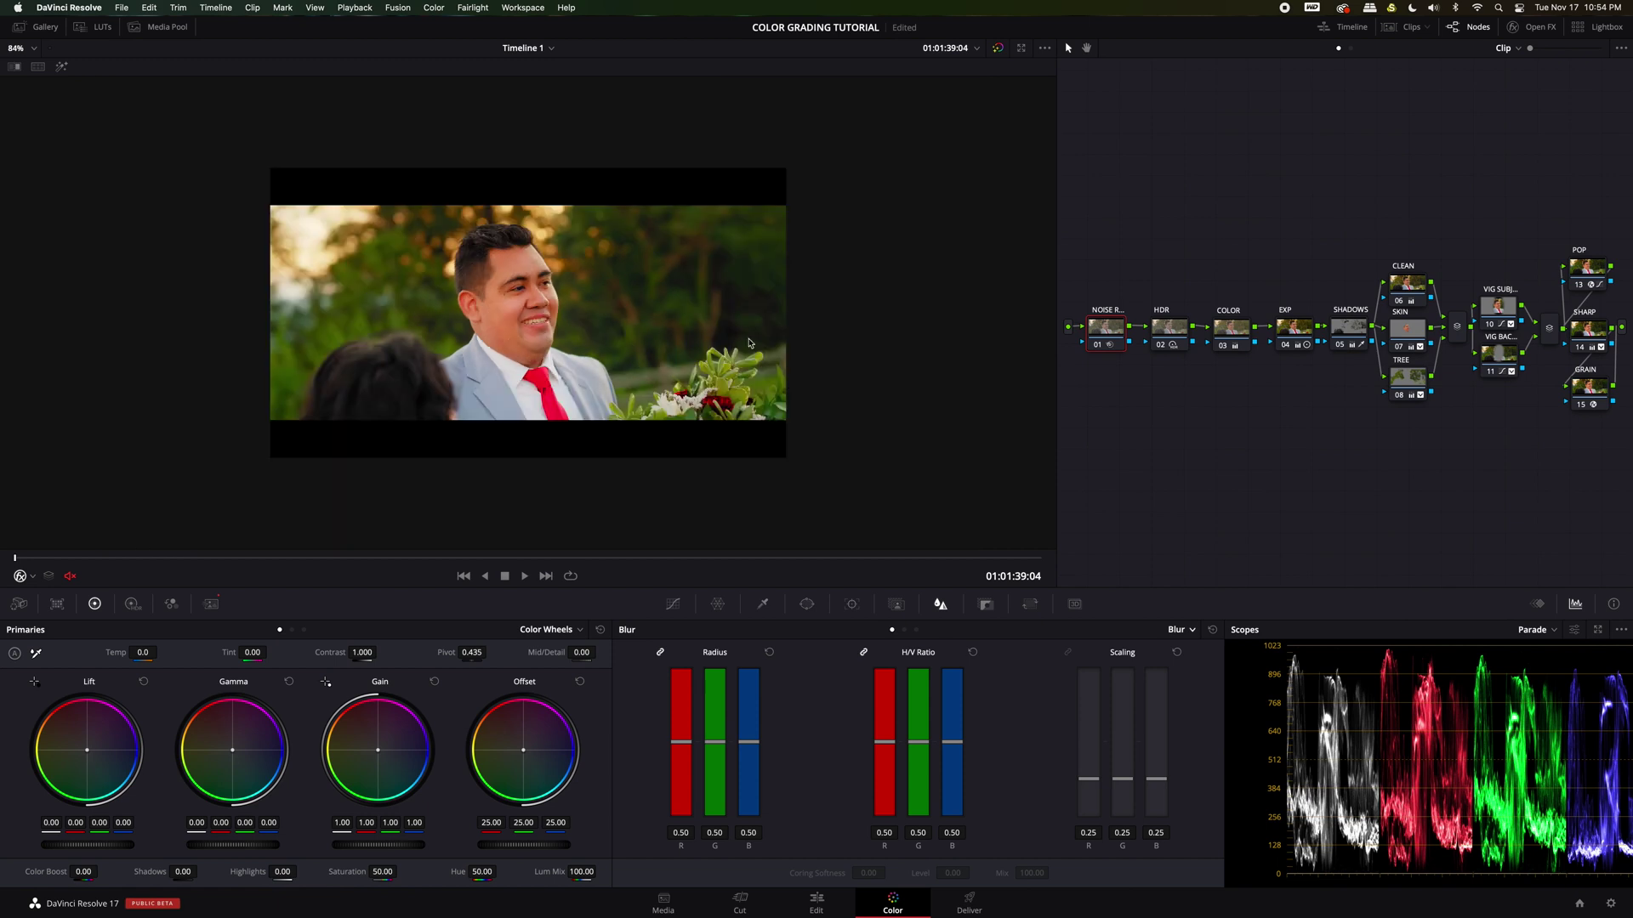
Step: Select every node in the node tree and disable them all to reveal the ungraded clip
{"action": "left_click_drag", "start_coordinate": [1602, 204], "coordinate": [1159, 452]}
{"action": "key", "text": "ctrl+d"}
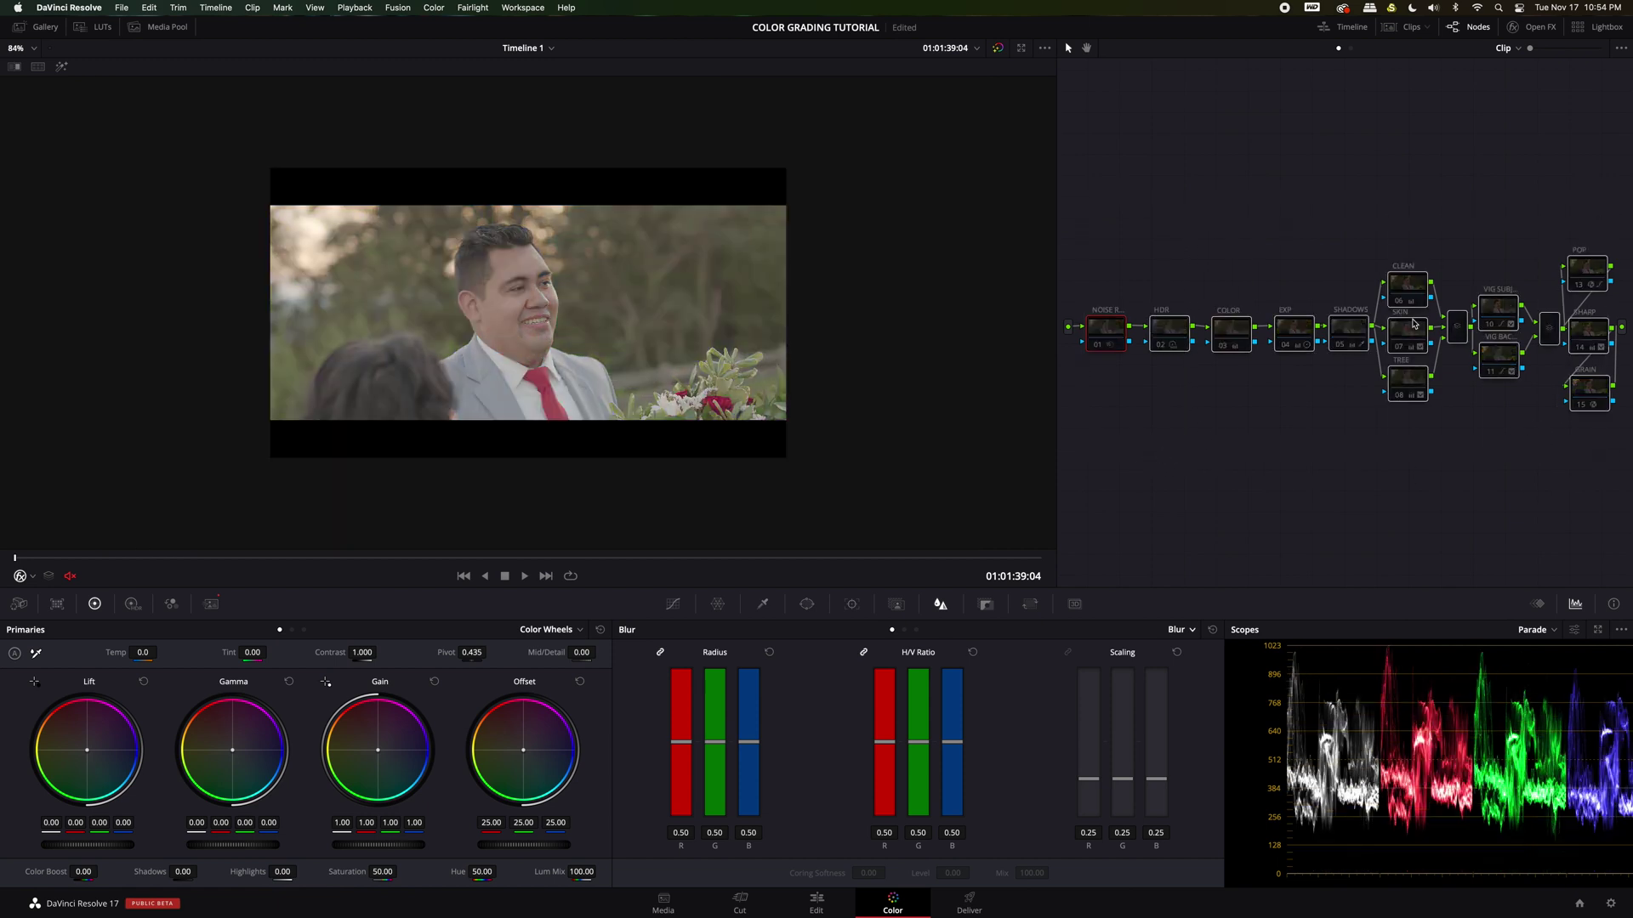
{"action": "left_click", "coordinate": [1155, 401]}
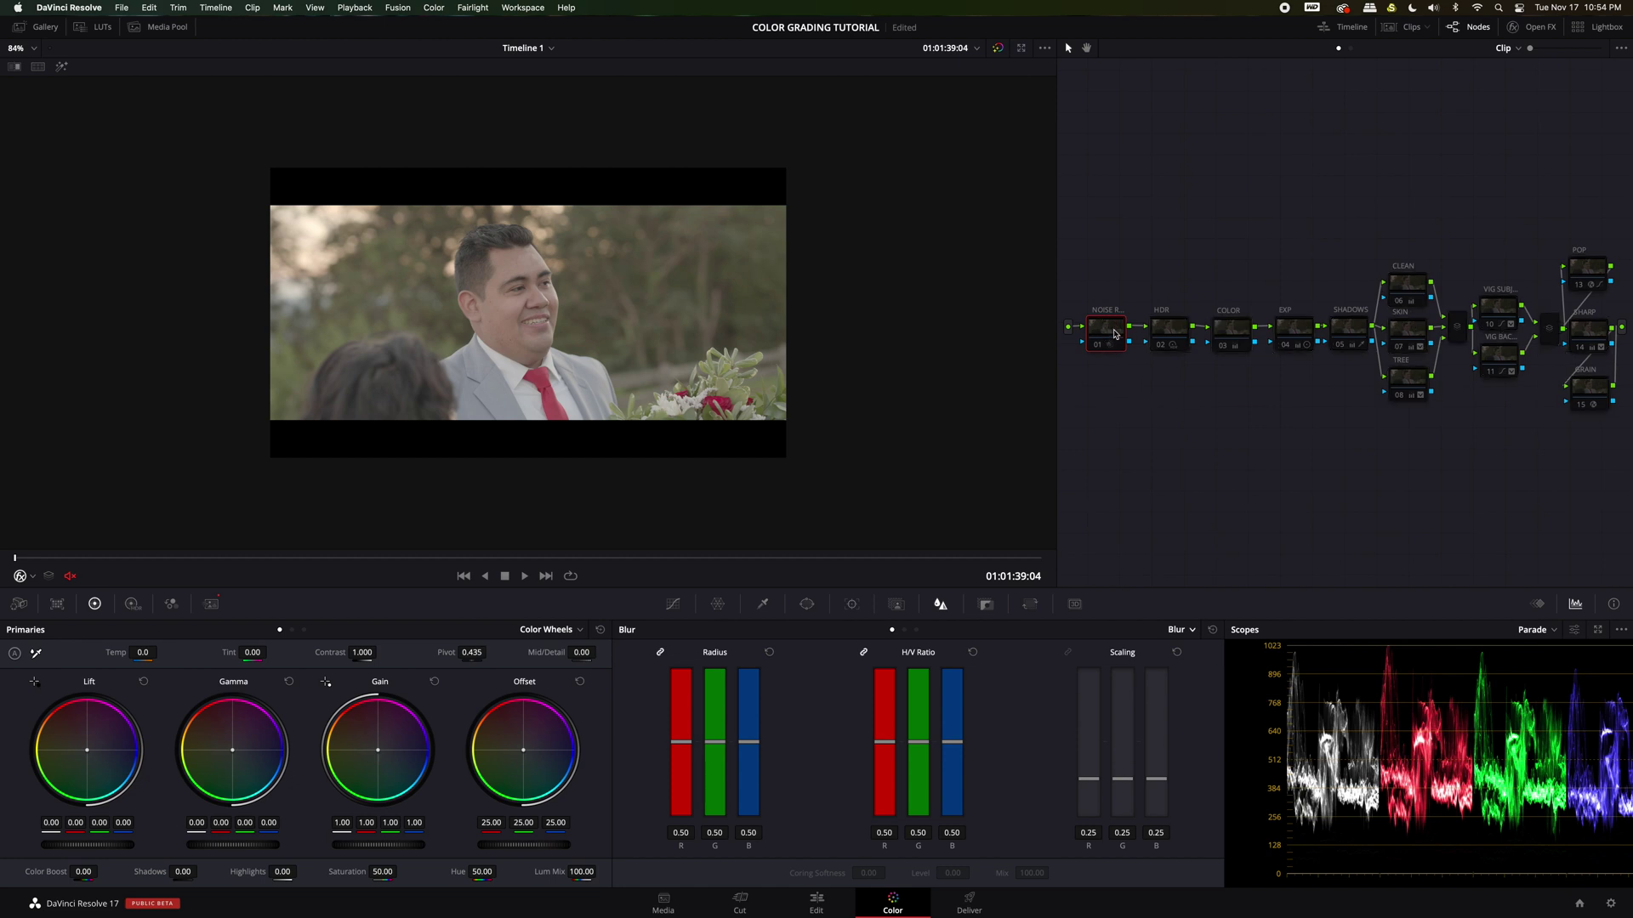
Step: Re-enable the noise reduction, HDR, COLOR and EXP nodes one by one from the start of the tree
{"action": "key", "text": "ctrl+d"}
{"action": "left_click", "coordinate": [1169, 330]}
{"action": "key", "text": "ctrl+d"}
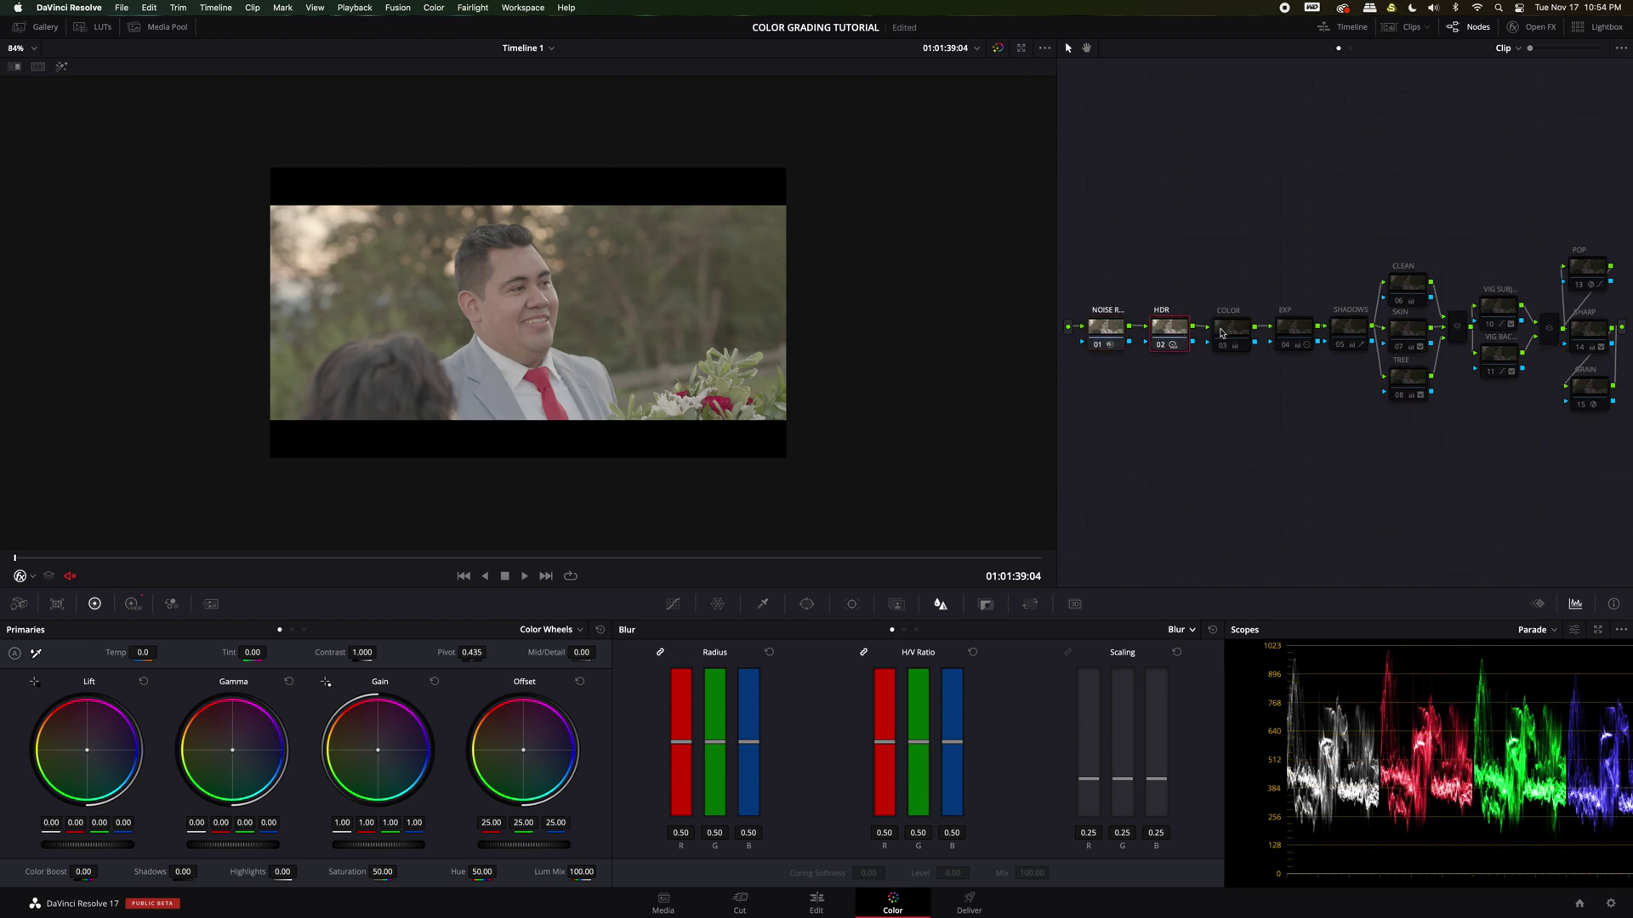
{"action": "left_click", "coordinate": [1220, 333]}
{"action": "key", "text": "ctrl+d"}
{"action": "left_click", "coordinate": [1294, 332]}
{"action": "key", "text": "ctrl+d"}
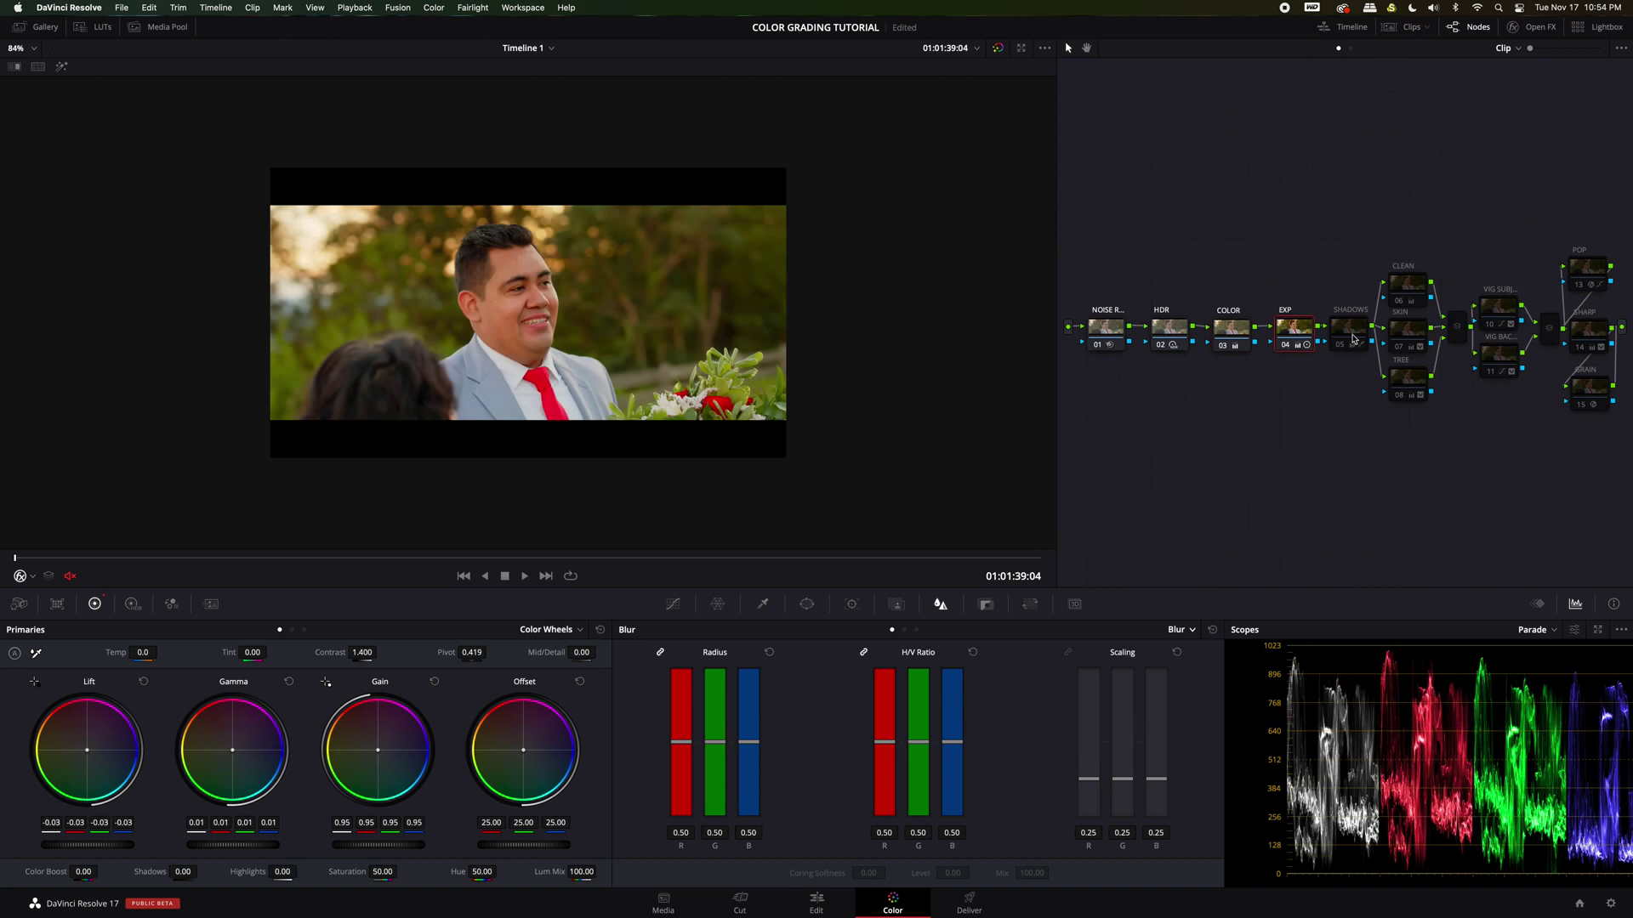
Step: Enable the SHADOWS node and set its key output gain to 0.2
{"action": "left_click", "coordinate": [1349, 332]}
{"action": "key", "text": "ctrl+d"}
{"action": "left_click", "coordinate": [984, 605]}
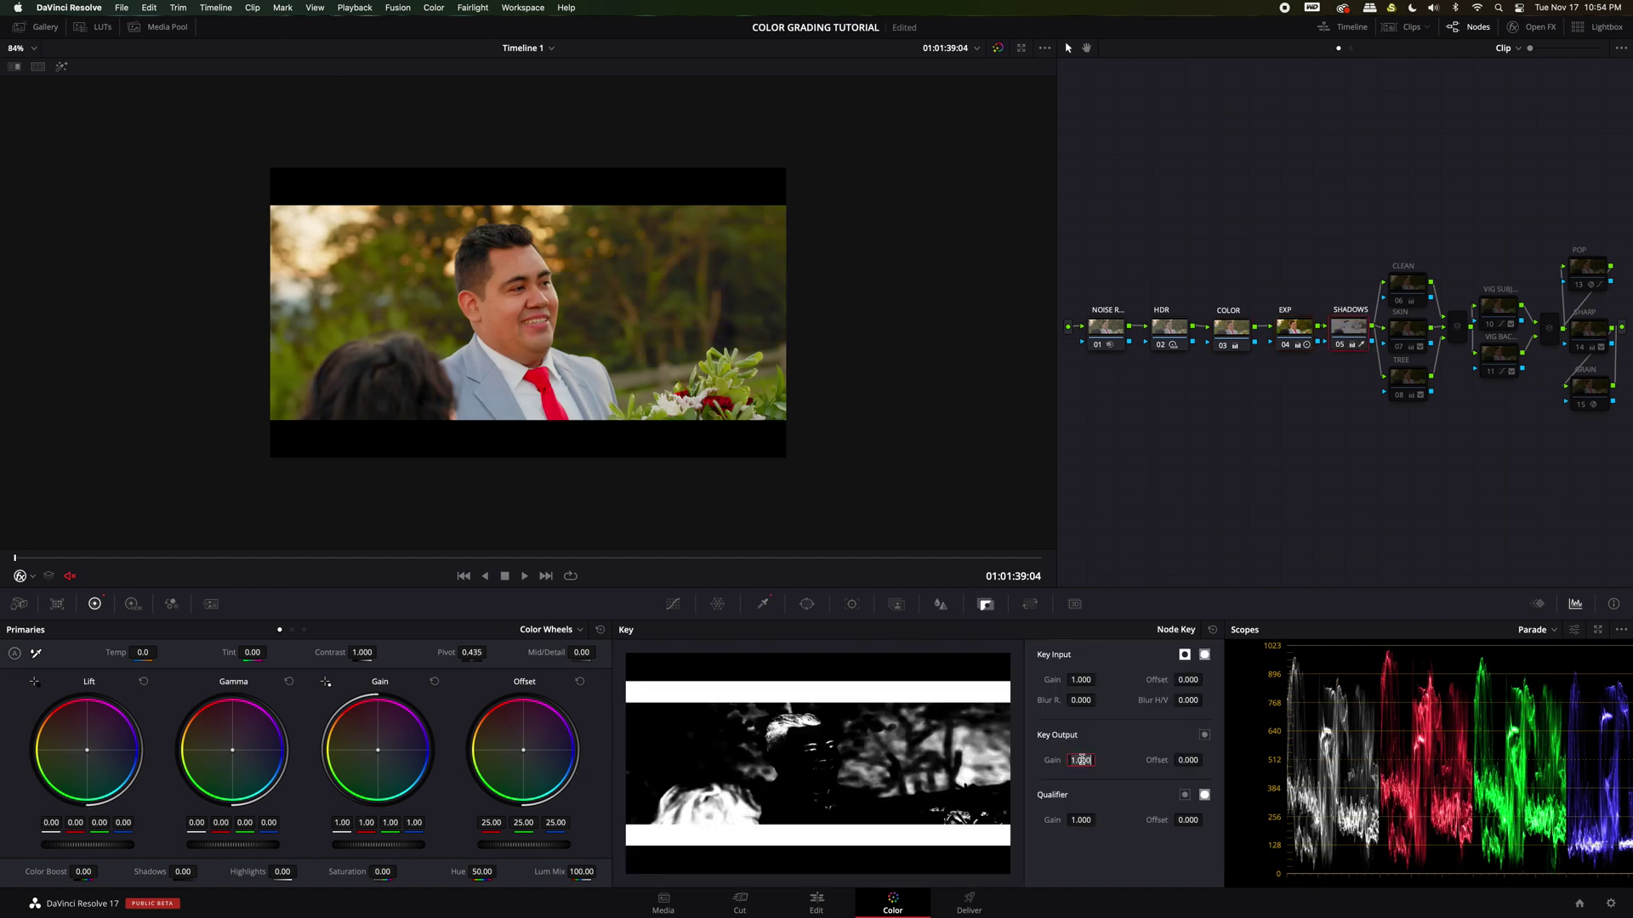
{"action": "left_click_drag", "start_coordinate": [1081, 760], "coordinate": [1081, 759]}
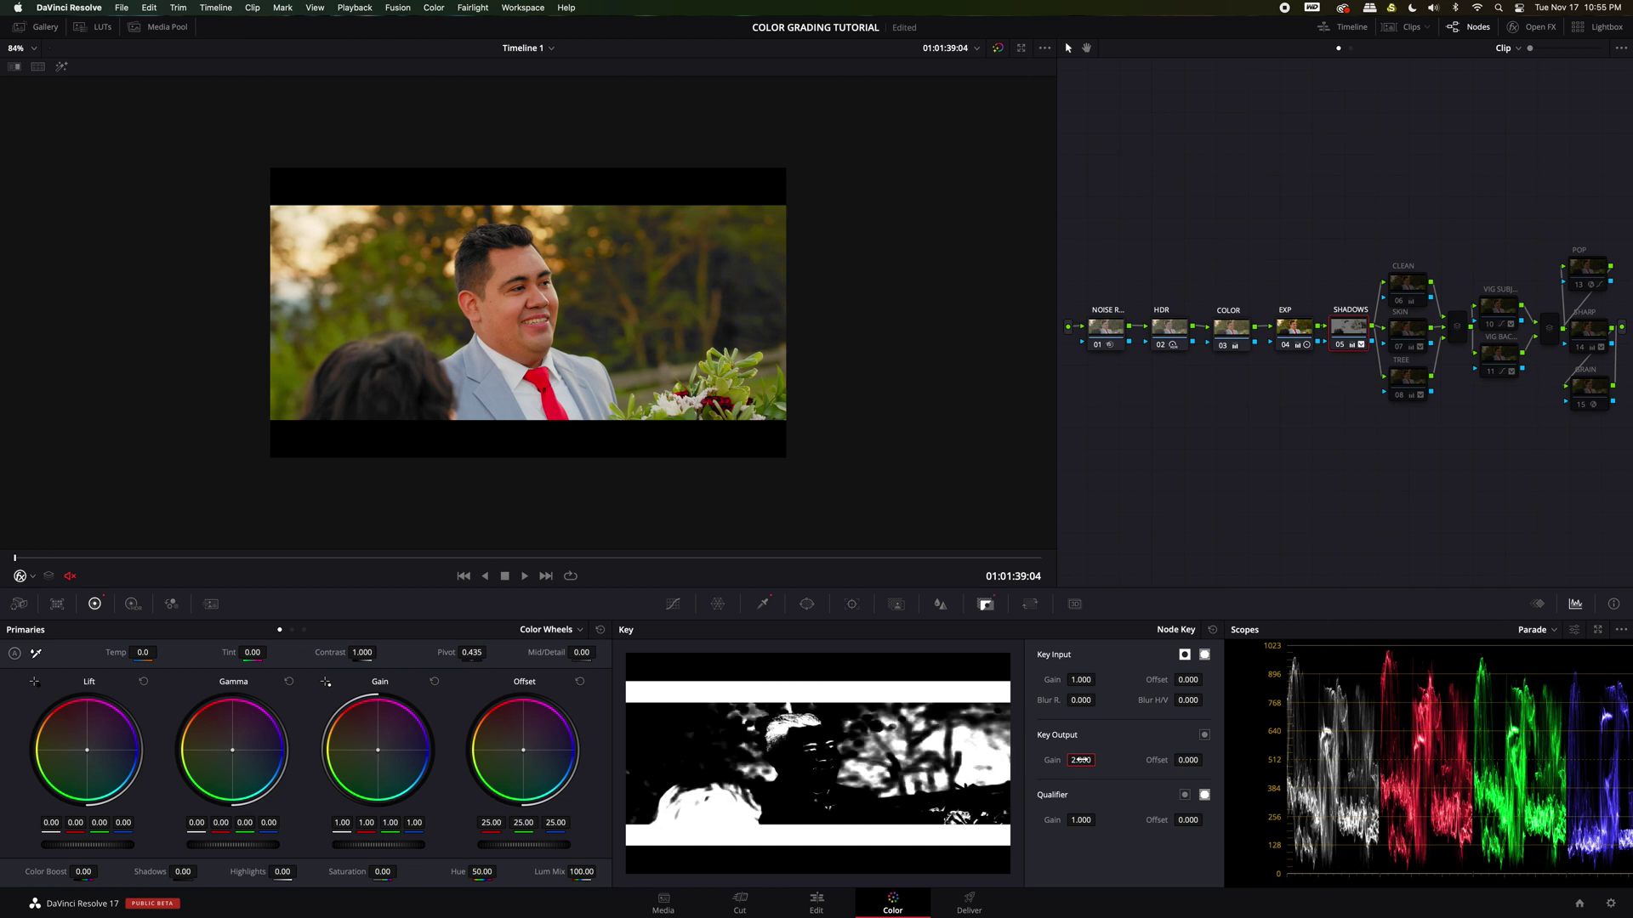
{"action": "double_click", "coordinate": [1081, 760]}
{"action": "type", "text": "0.4"}
{"action": "key", "text": "Return"}
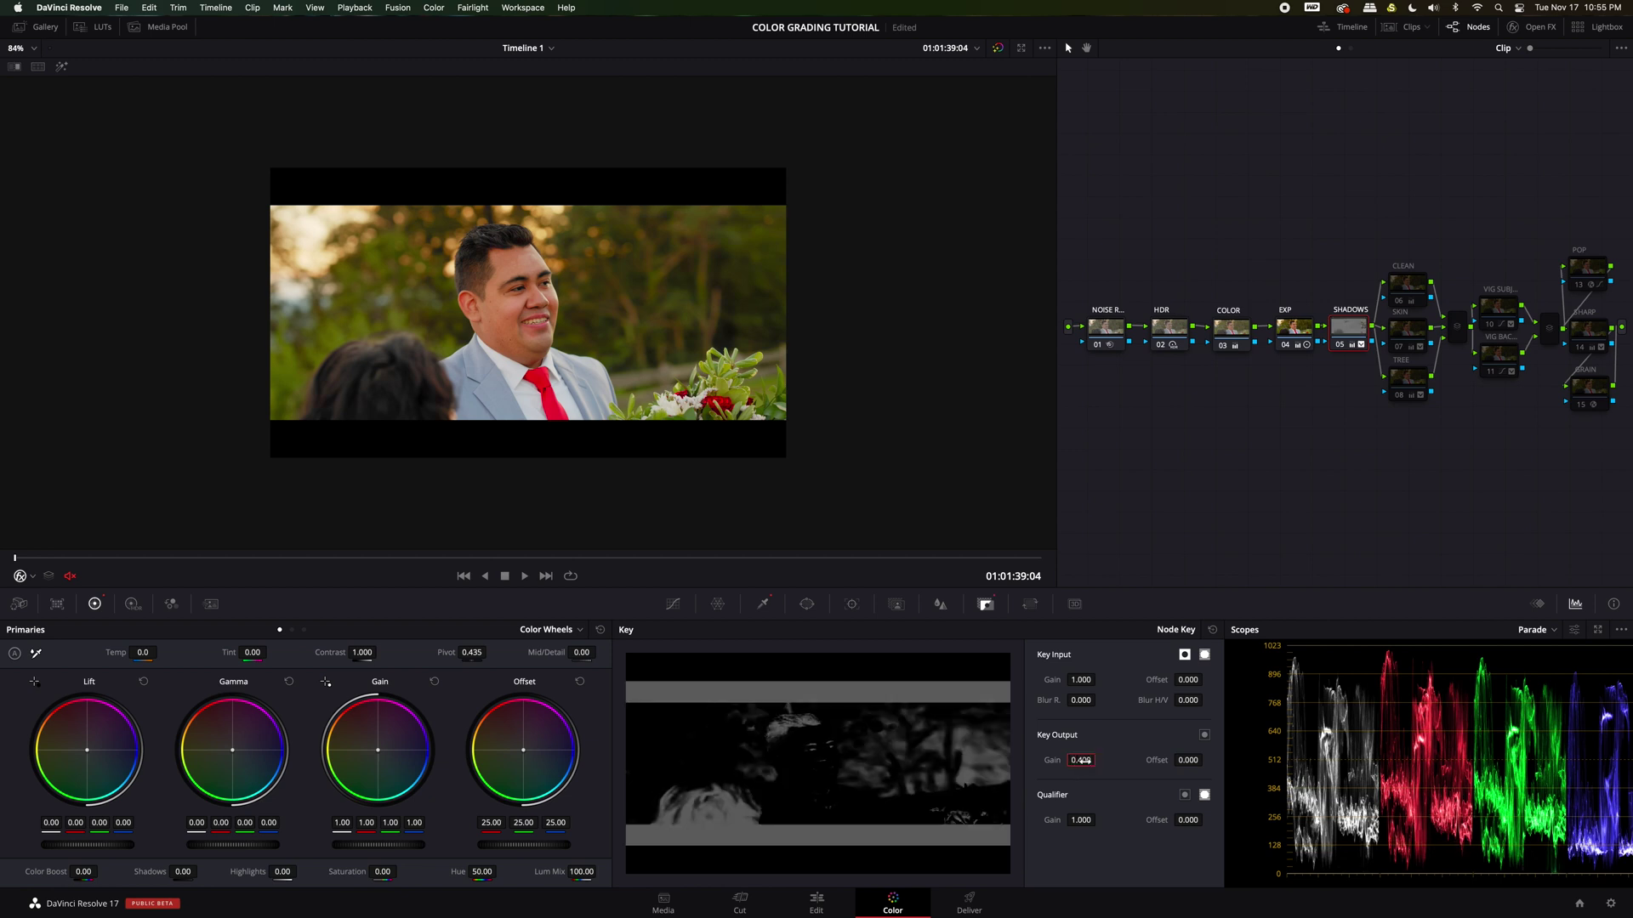
{"action": "left_click_drag", "start_coordinate": [1089, 761], "coordinate": [1052, 761]}
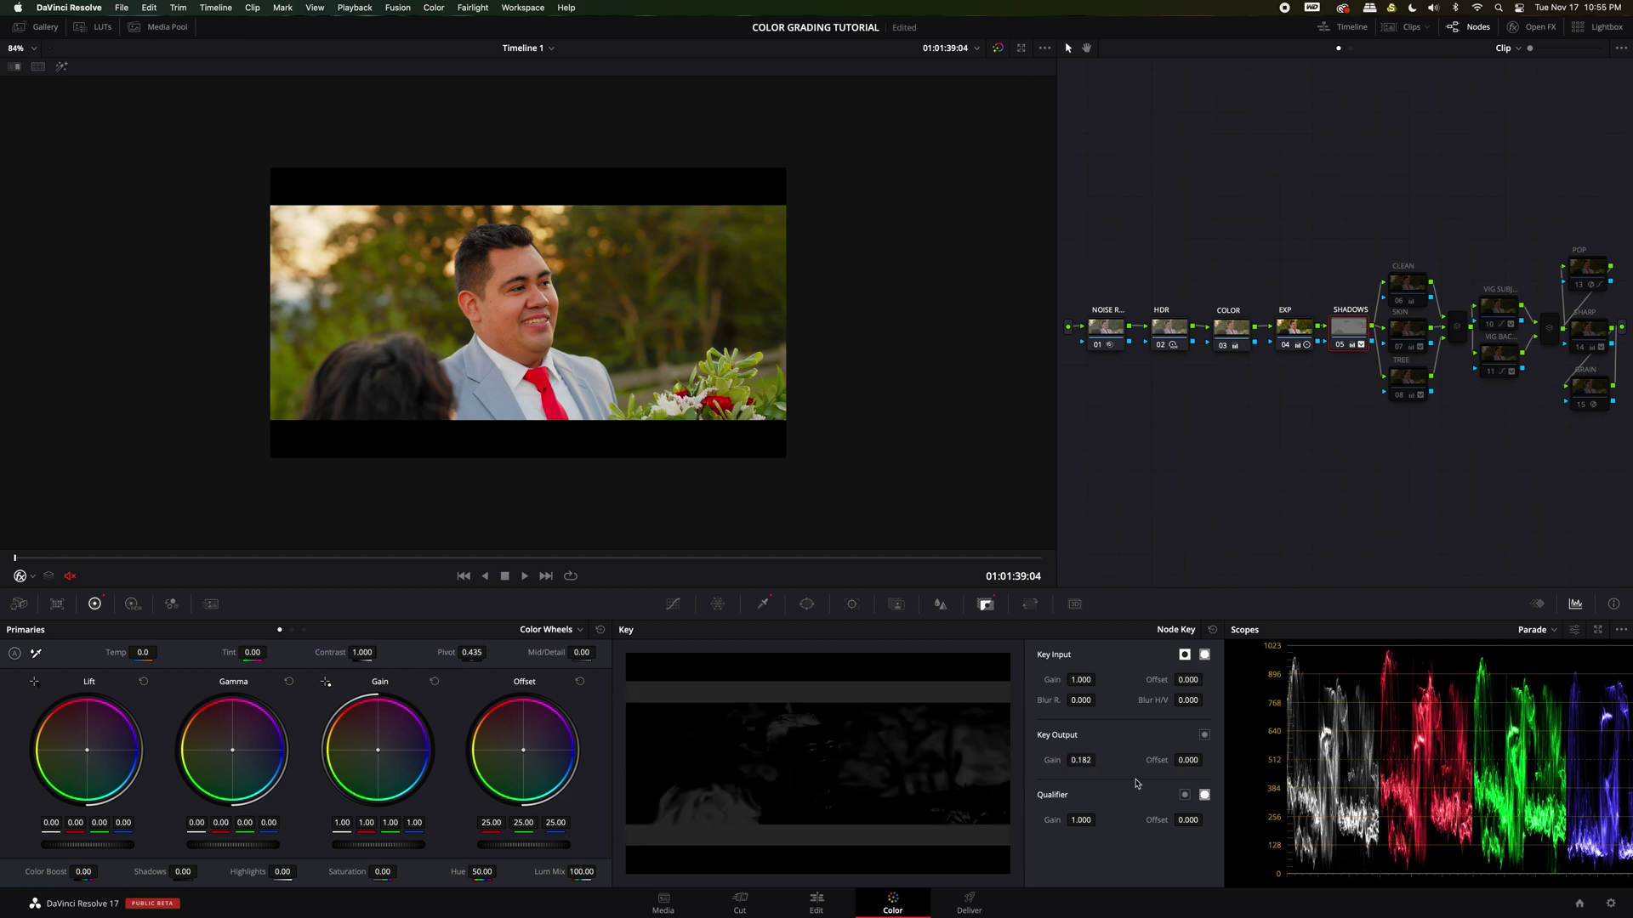
{"action": "double_click", "coordinate": [1081, 760]}
{"action": "type", "text": "0.2"}
{"action": "key", "text": "Return"}
Step: Enable the CLEAN and SKIN nodes
{"action": "left_click", "coordinate": [1418, 285]}
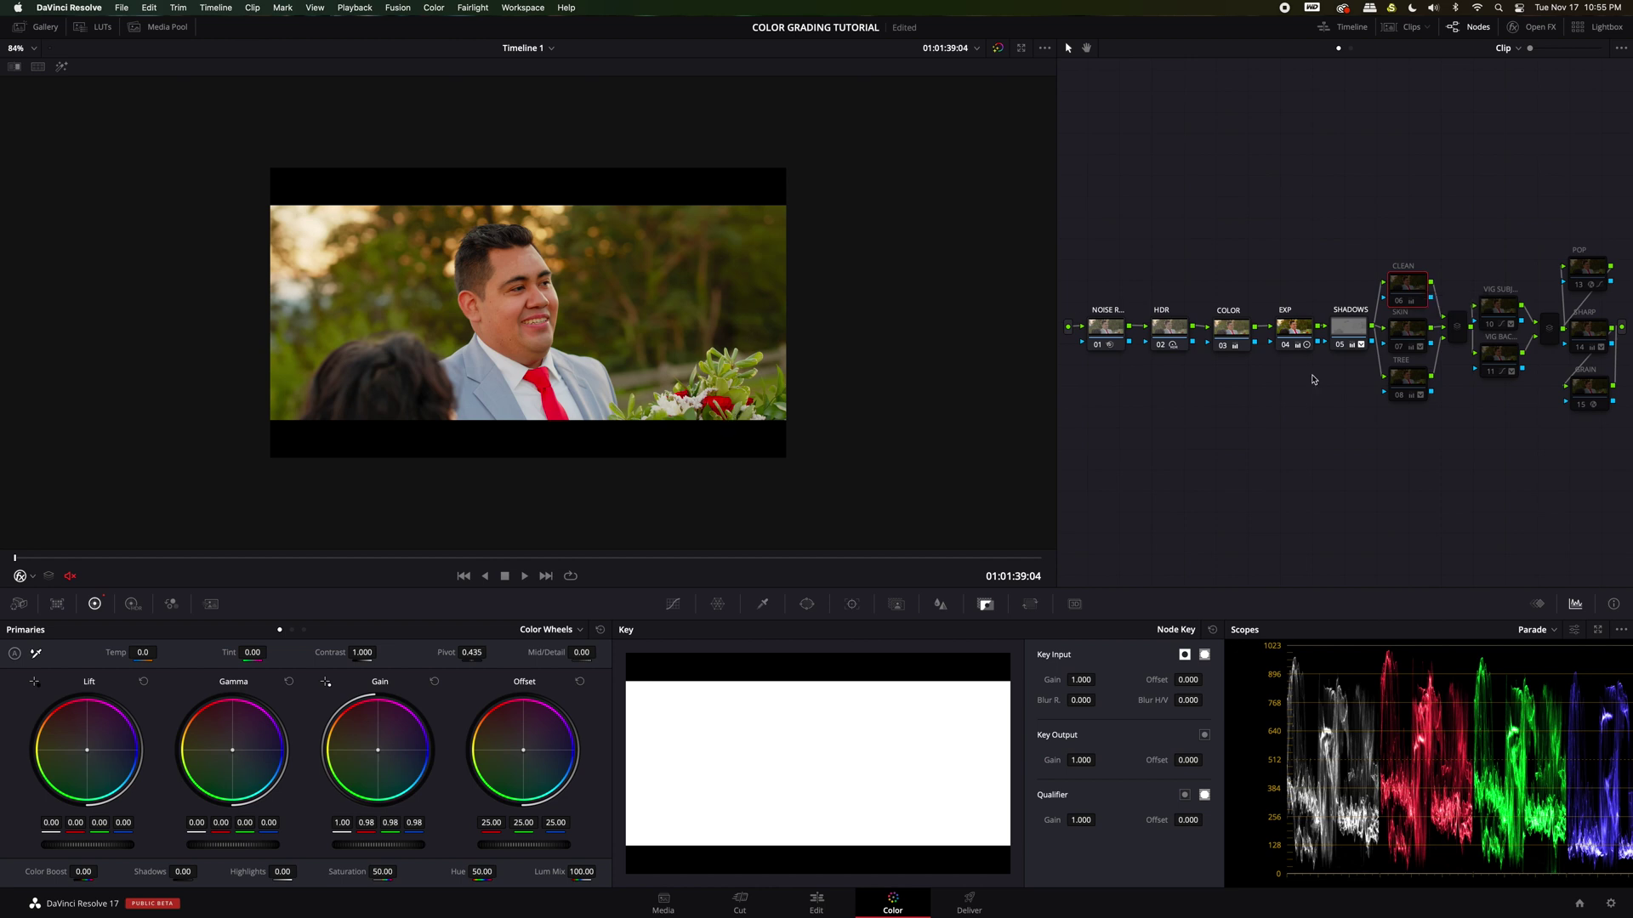
{"action": "key", "text": "ctrl+d"}
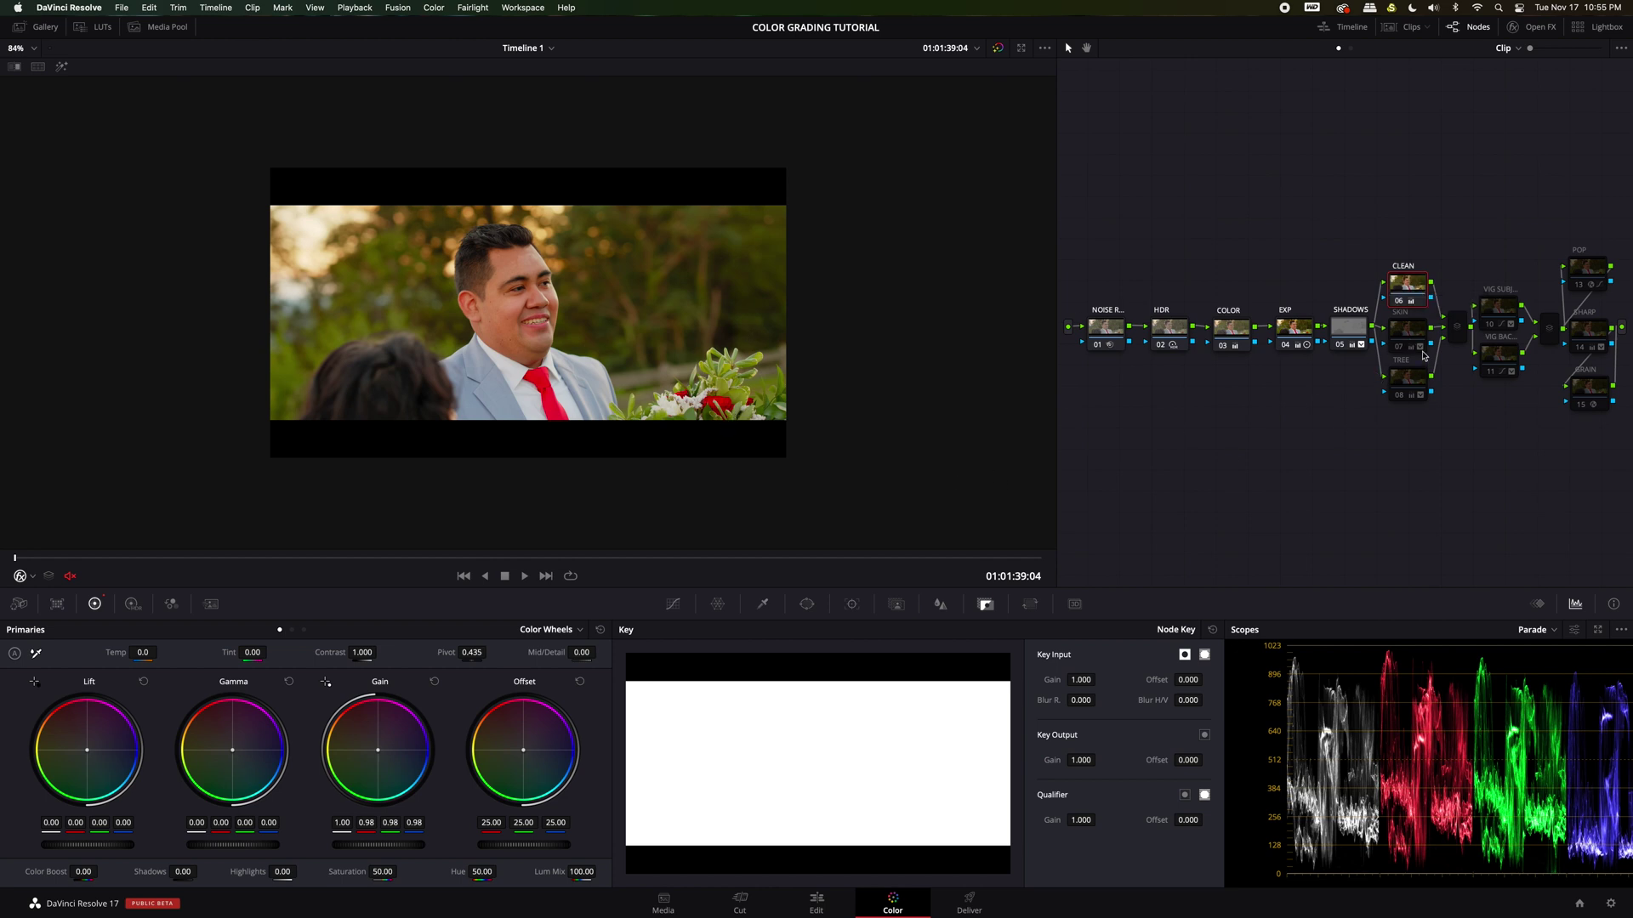
{"action": "left_click", "coordinate": [1410, 327]}
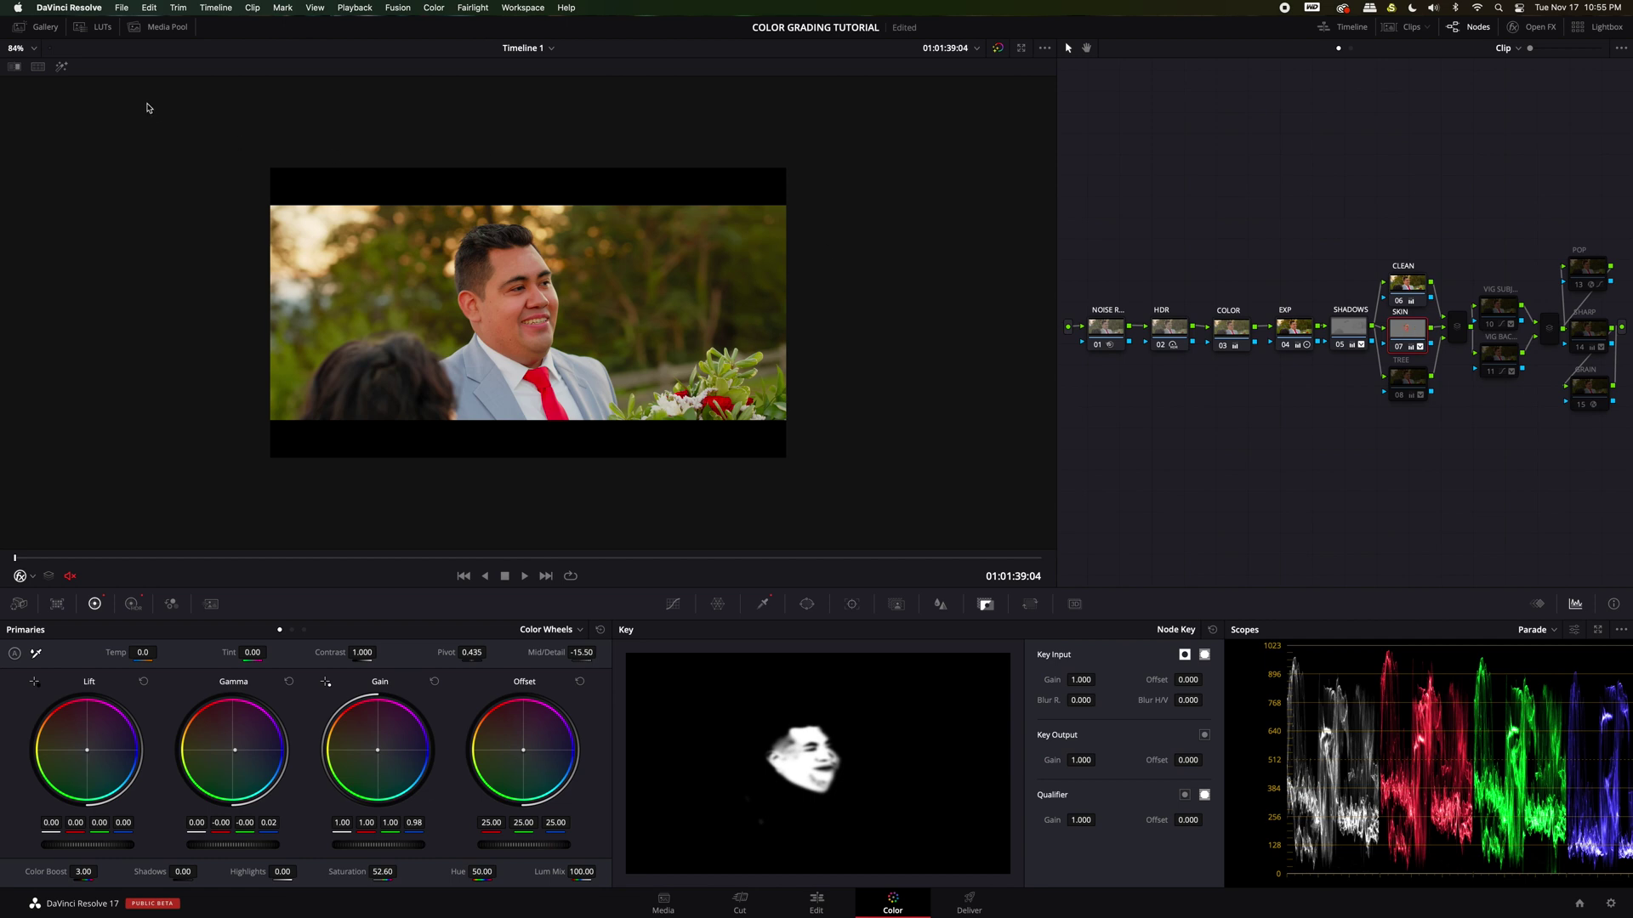
Step: Refine the SKIN node's qualifier with the selection highlighted, setting hue width to 11.6 and saturation low to 1.6
{"action": "left_click", "coordinate": [62, 66]}
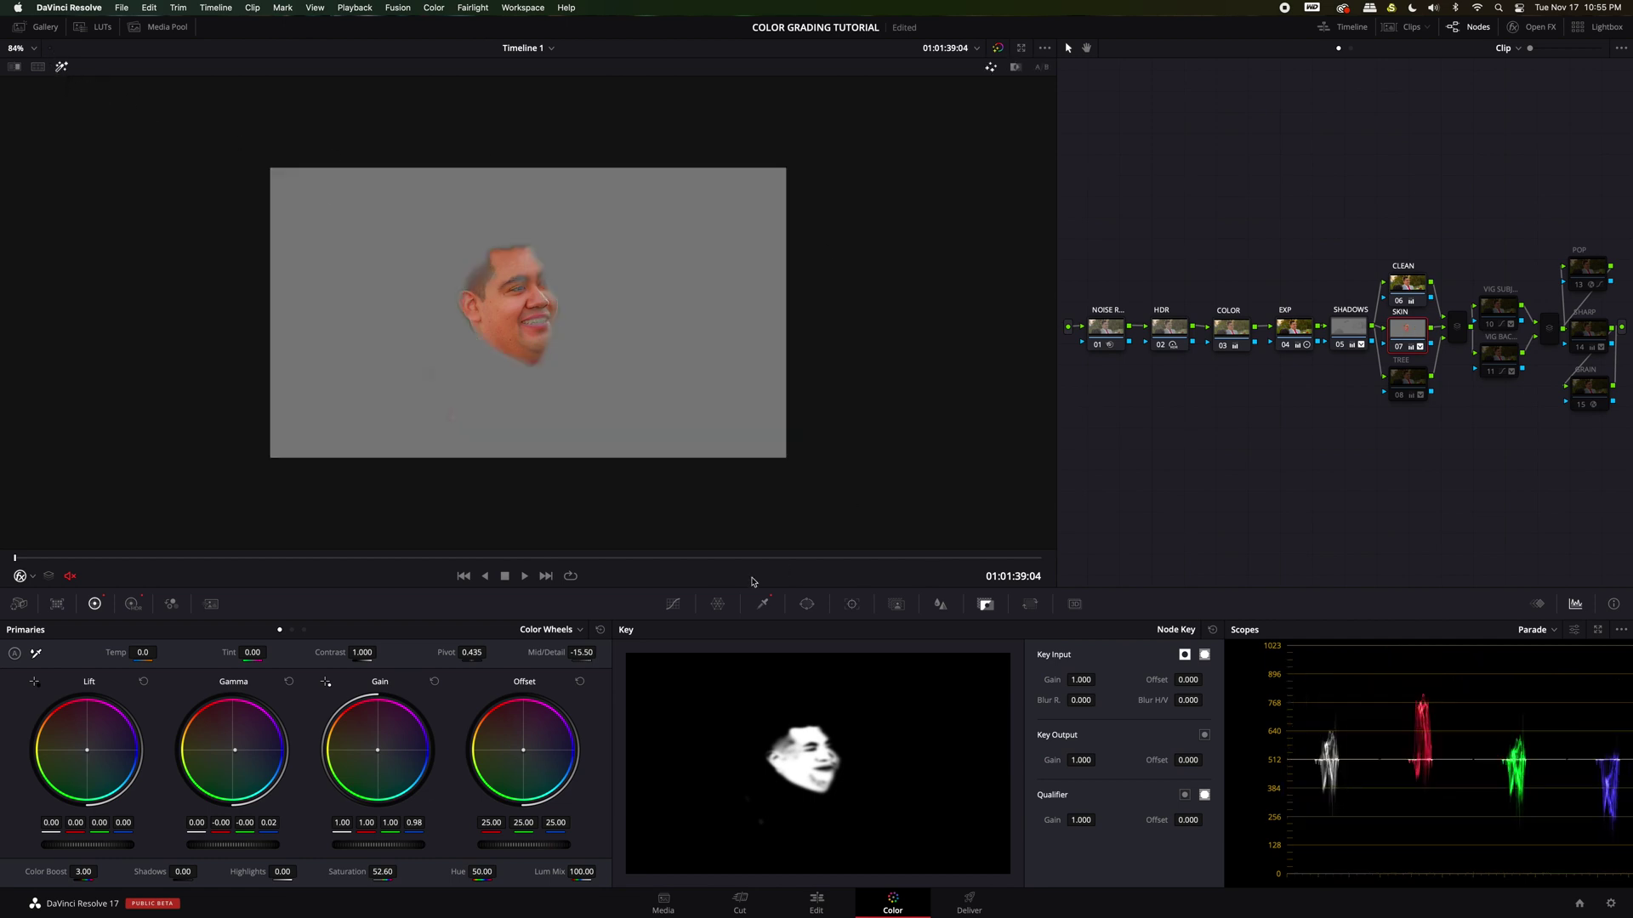
{"action": "left_click", "coordinate": [763, 604]}
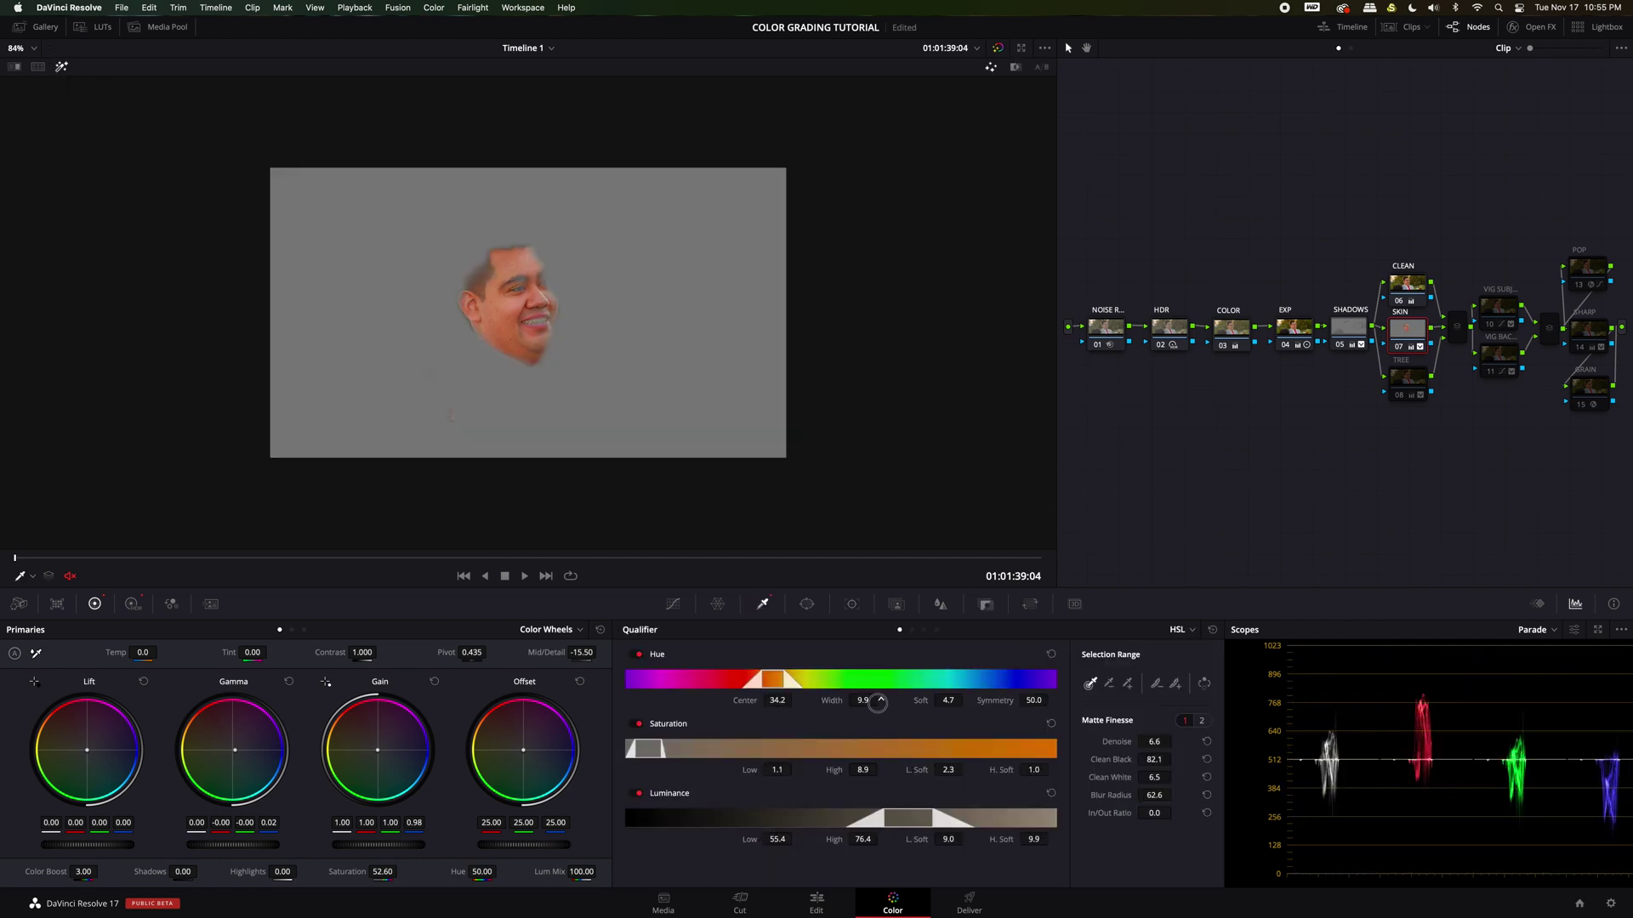
{"action": "left_click_drag", "start_coordinate": [871, 700], "coordinate": [779, 700]}
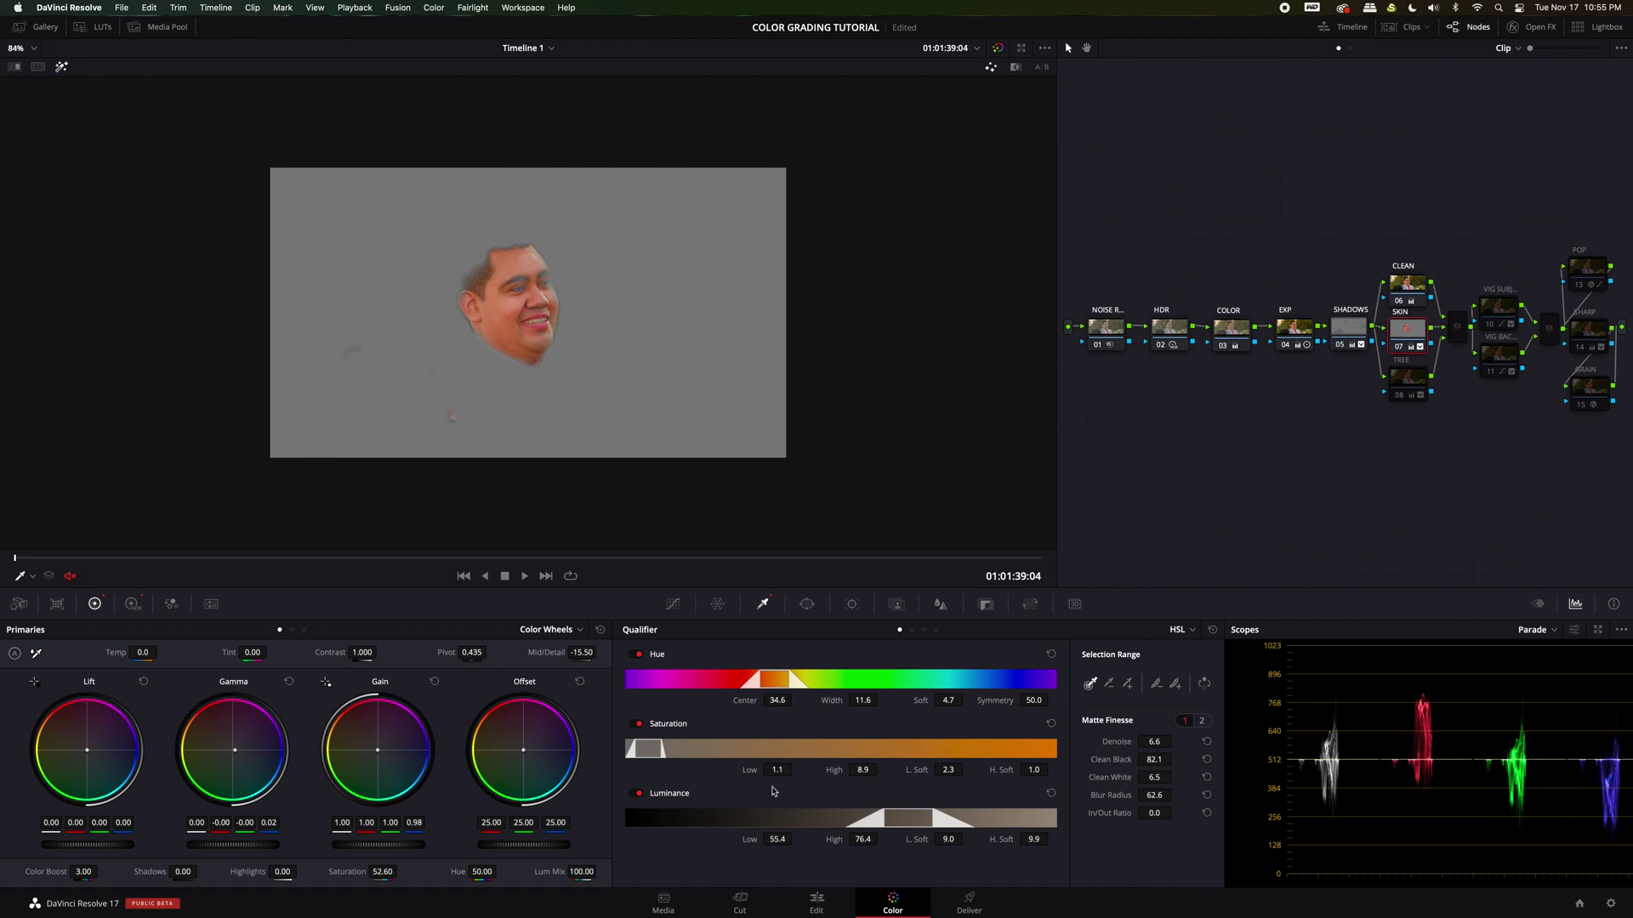
{"action": "left_click_drag", "start_coordinate": [771, 770], "coordinate": [777, 770]}
{"action": "left_click", "coordinate": [62, 67]}
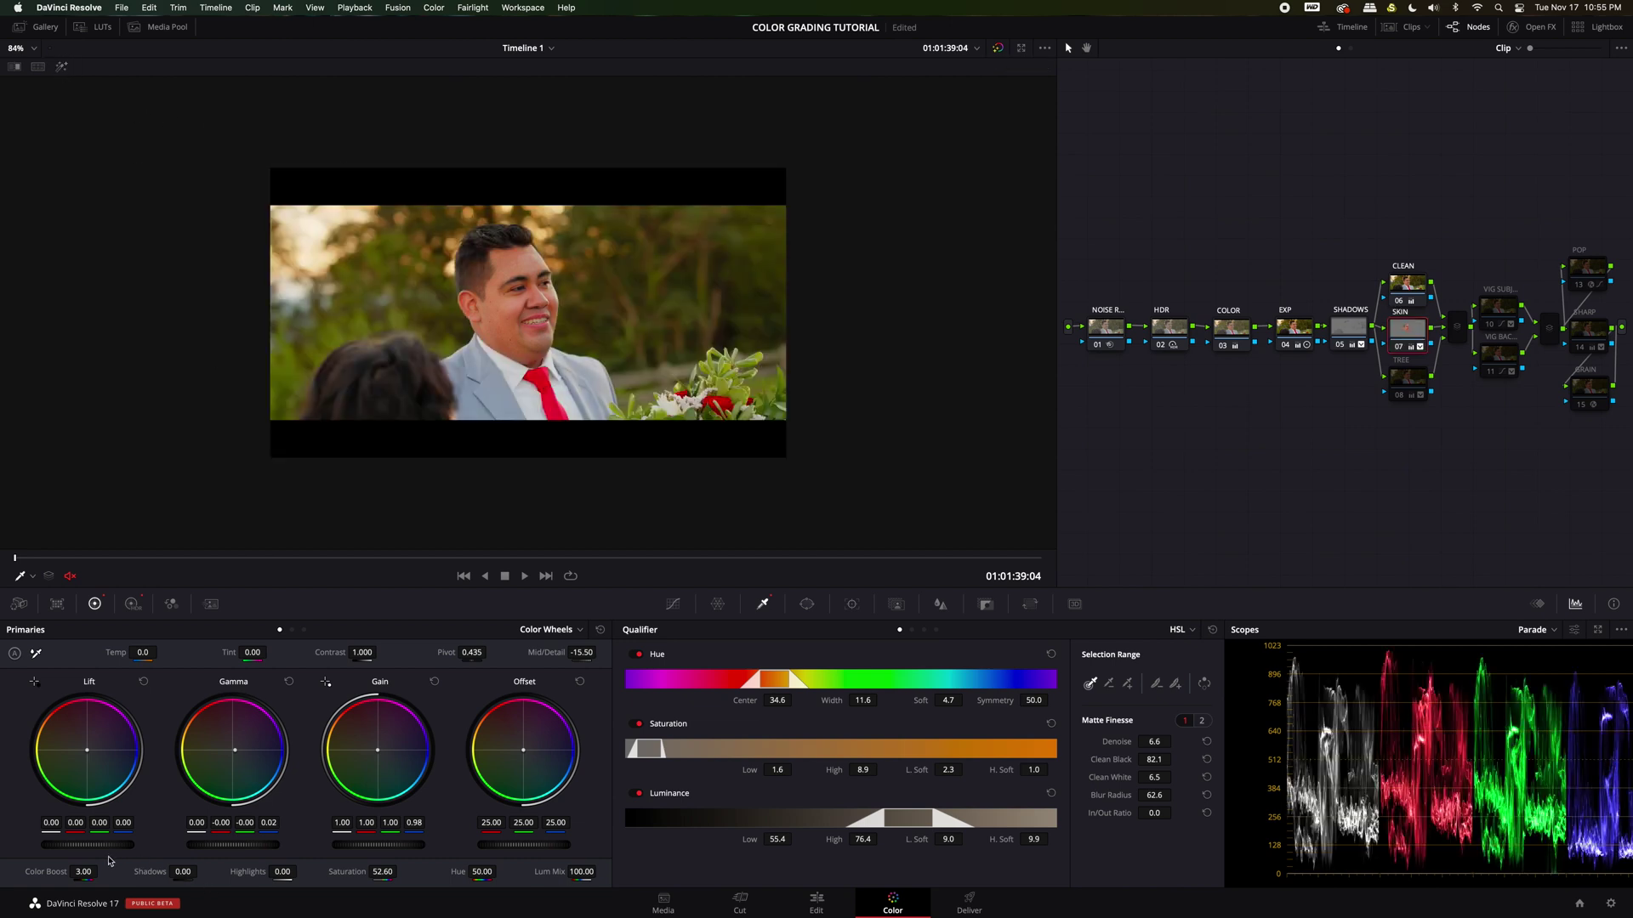
Step: Check the isolated skin tones of the SKIN node against the skin tone line on the Vectorscope
{"action": "mouse_move", "coordinate": [384, 873]}
{"action": "left_mouse_down"}
{"action": "mouse_move", "coordinate": [401, 875]}
{"action": "mouse_move", "coordinate": [381, 876]}
{"action": "left_mouse_up"}
{"action": "left_click", "coordinate": [1543, 630]}
{"action": "left_click", "coordinate": [1552, 649]}
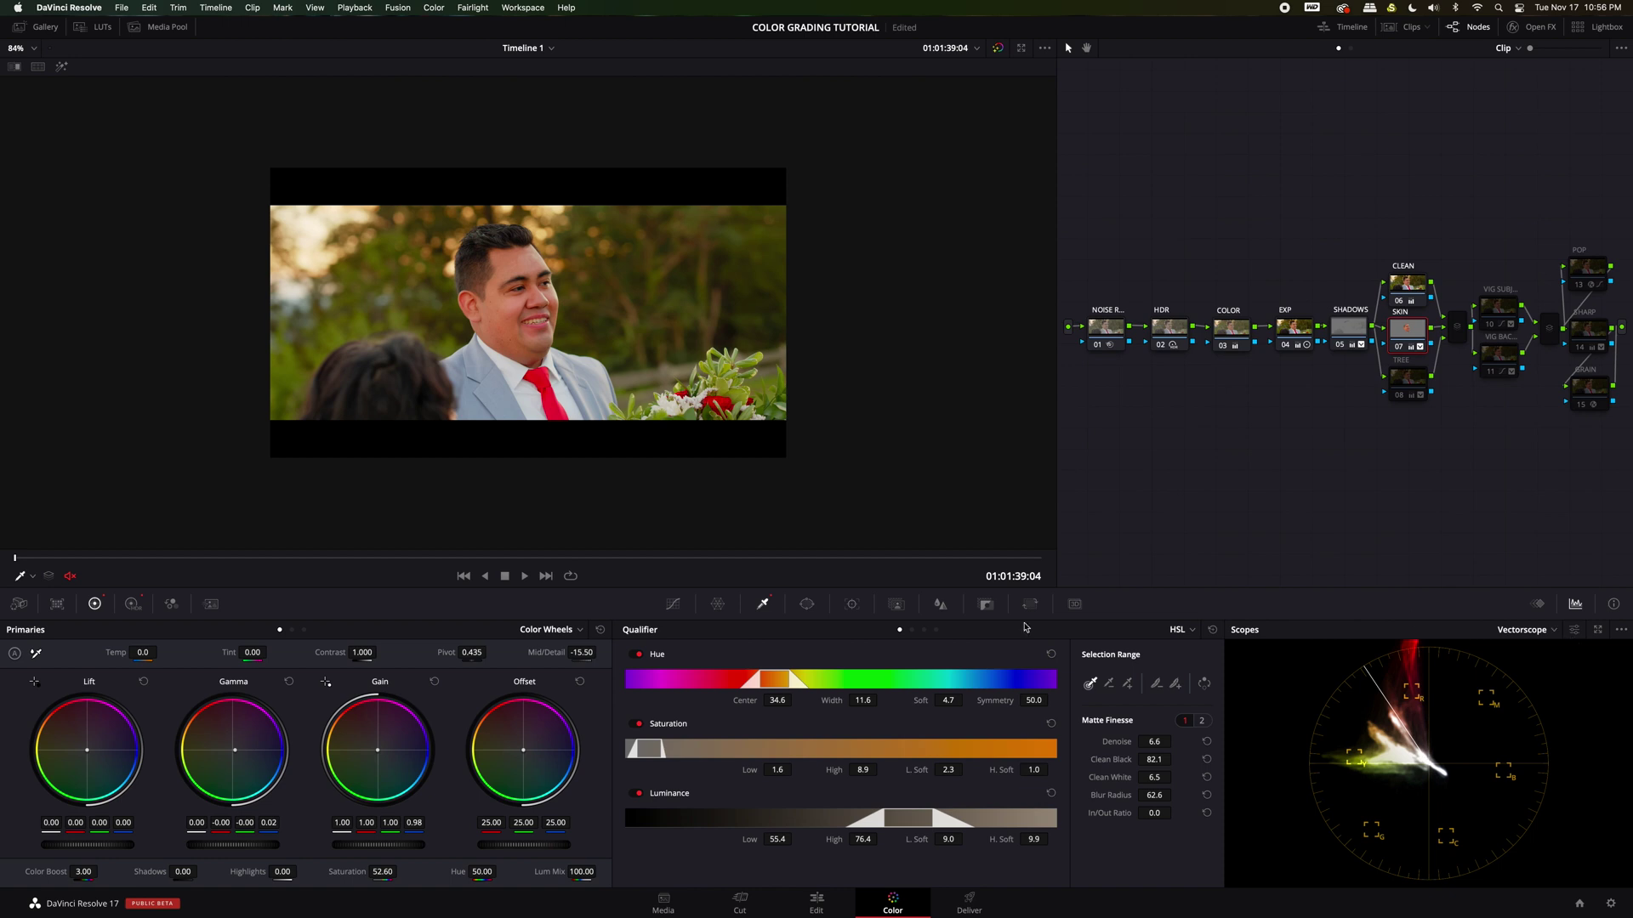
{"action": "left_click", "coordinate": [62, 66]}
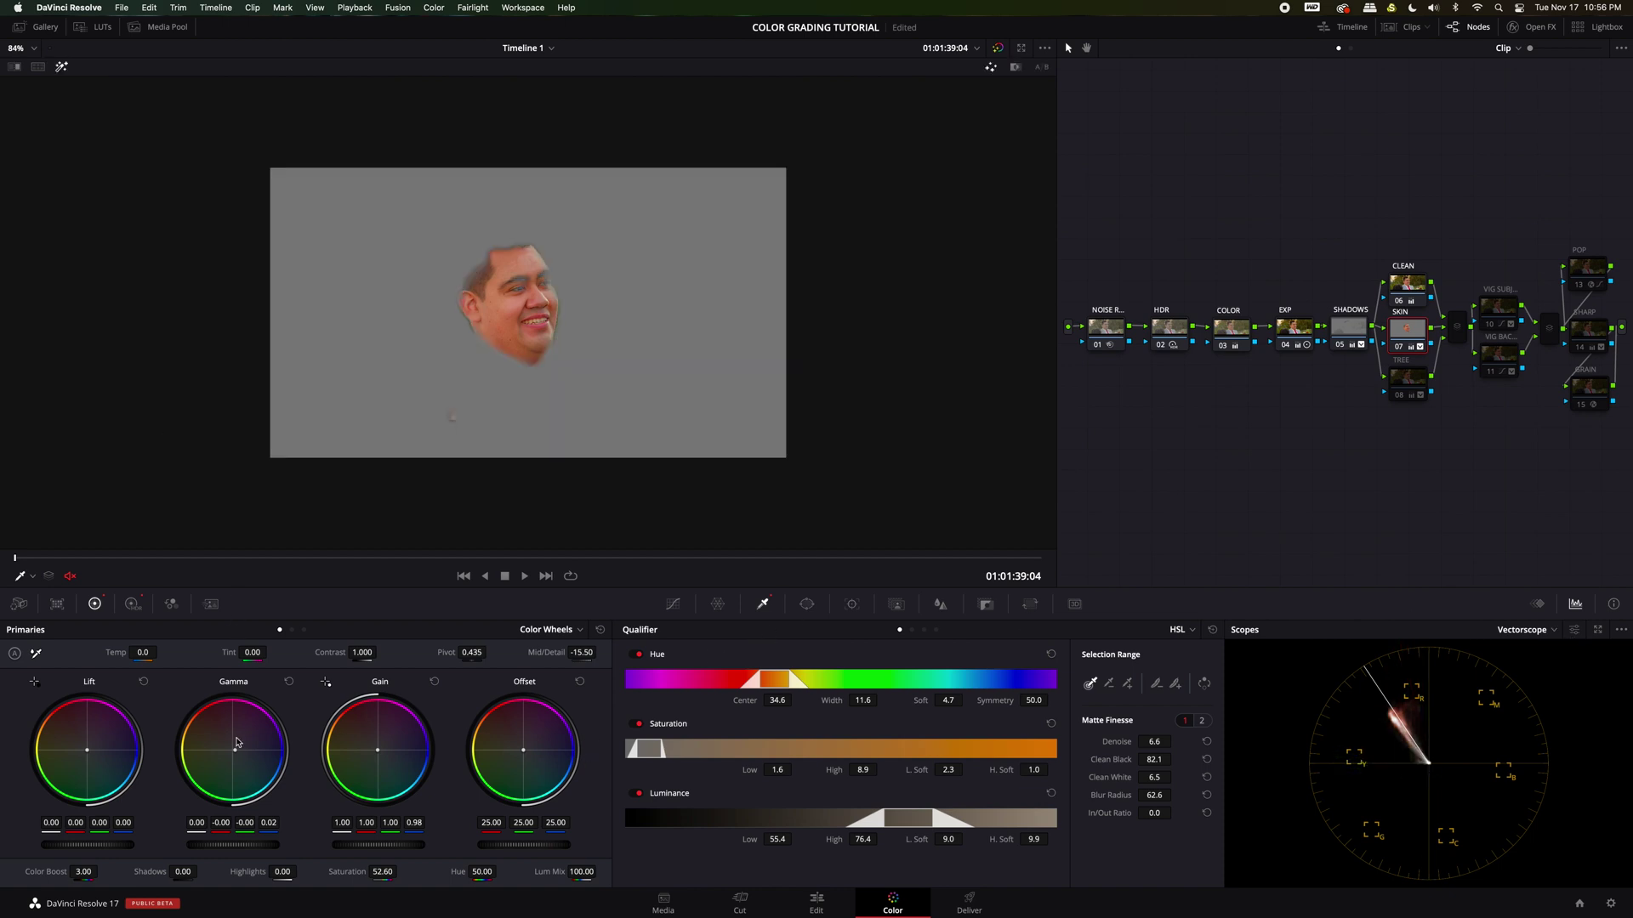
{"action": "left_click", "coordinate": [61, 66]}
Step: Raise a point in the upper part of the SKIN node's custom curve slightly to brighten the face
{"action": "left_click", "coordinate": [673, 603]}
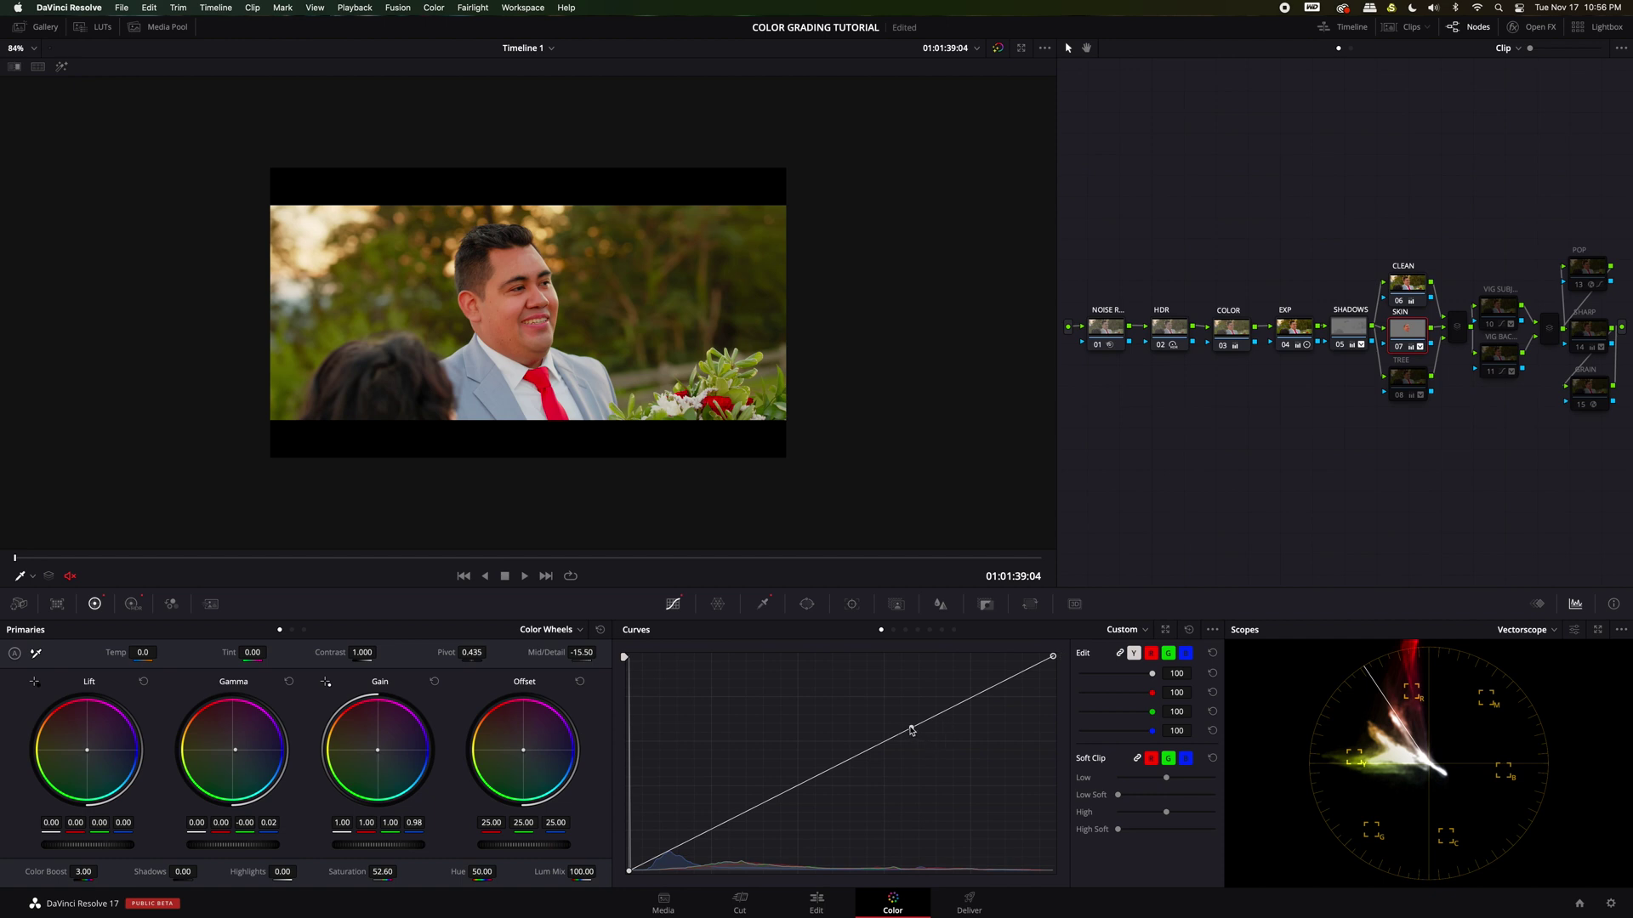
{"action": "left_click_drag", "start_coordinate": [910, 729], "coordinate": [911, 723]}
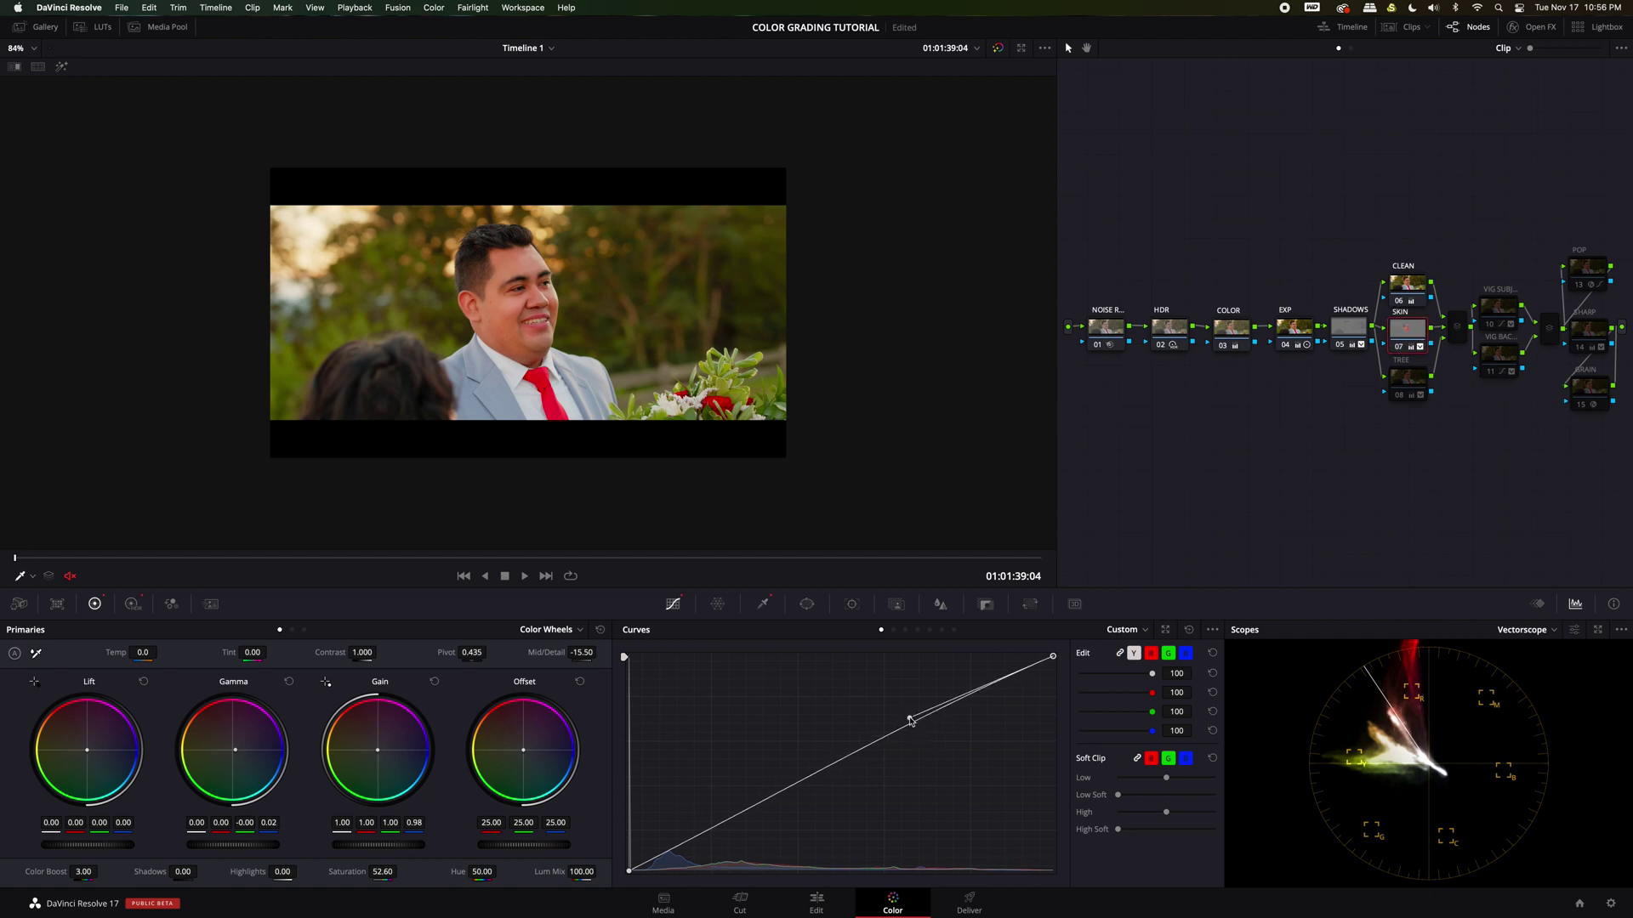
{"action": "left_click_drag", "start_coordinate": [911, 720], "coordinate": [908, 716]}
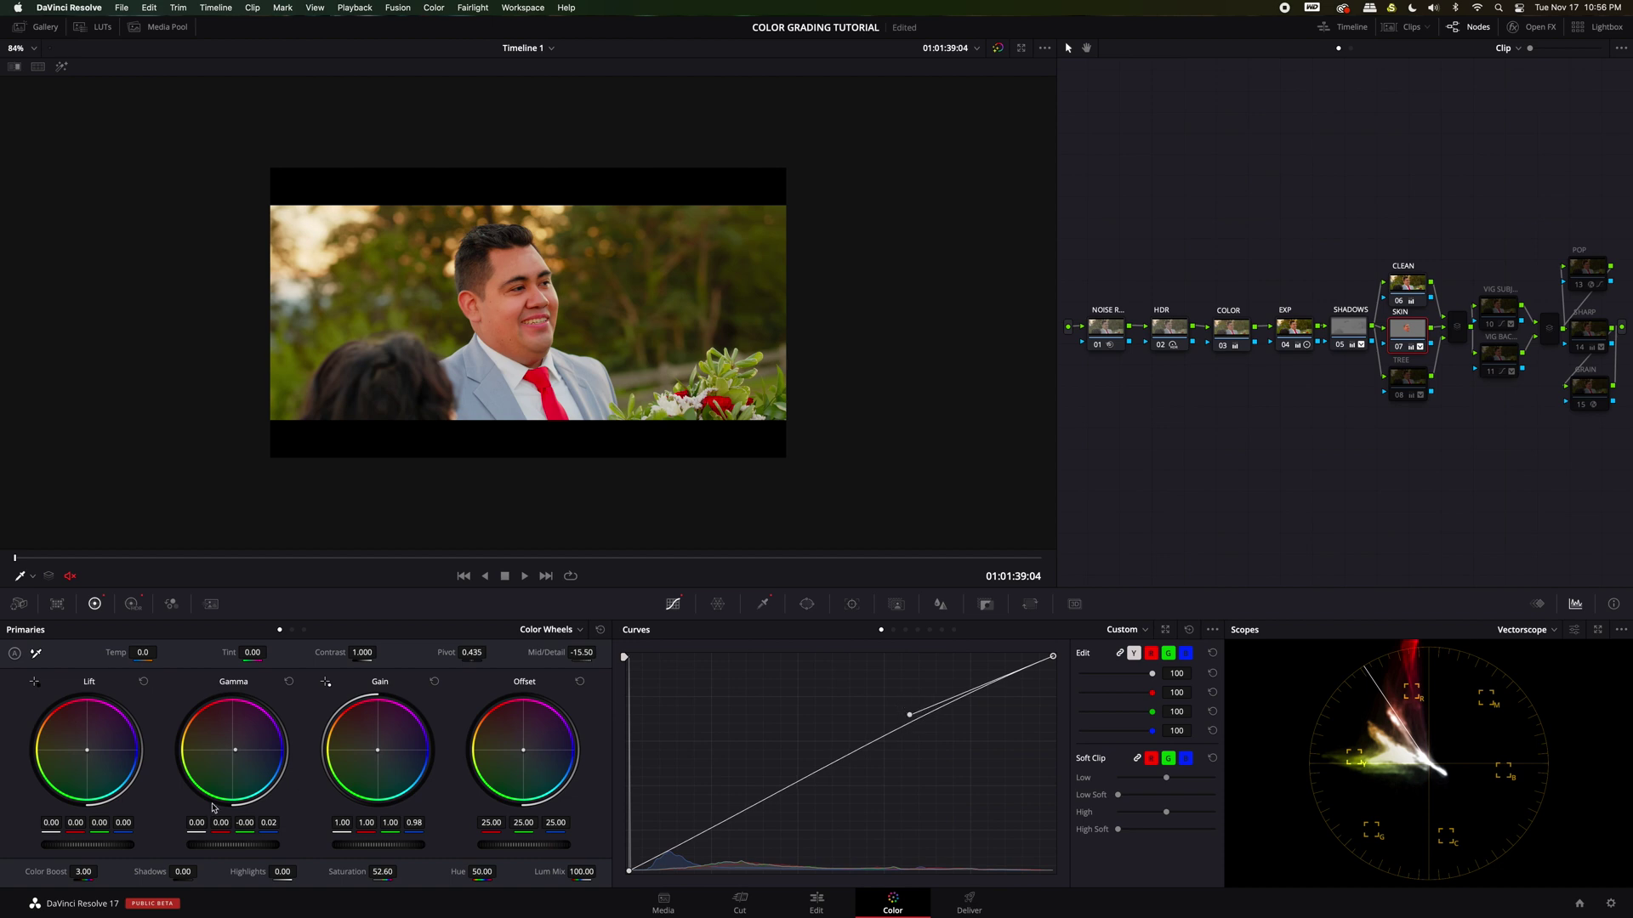
Step: Reset the SKIN node's Gamma wheel and rebalance it to 0.01 blue while viewing the isolated face
{"action": "left_click", "coordinate": [290, 684]}
{"action": "left_click", "coordinate": [61, 67]}
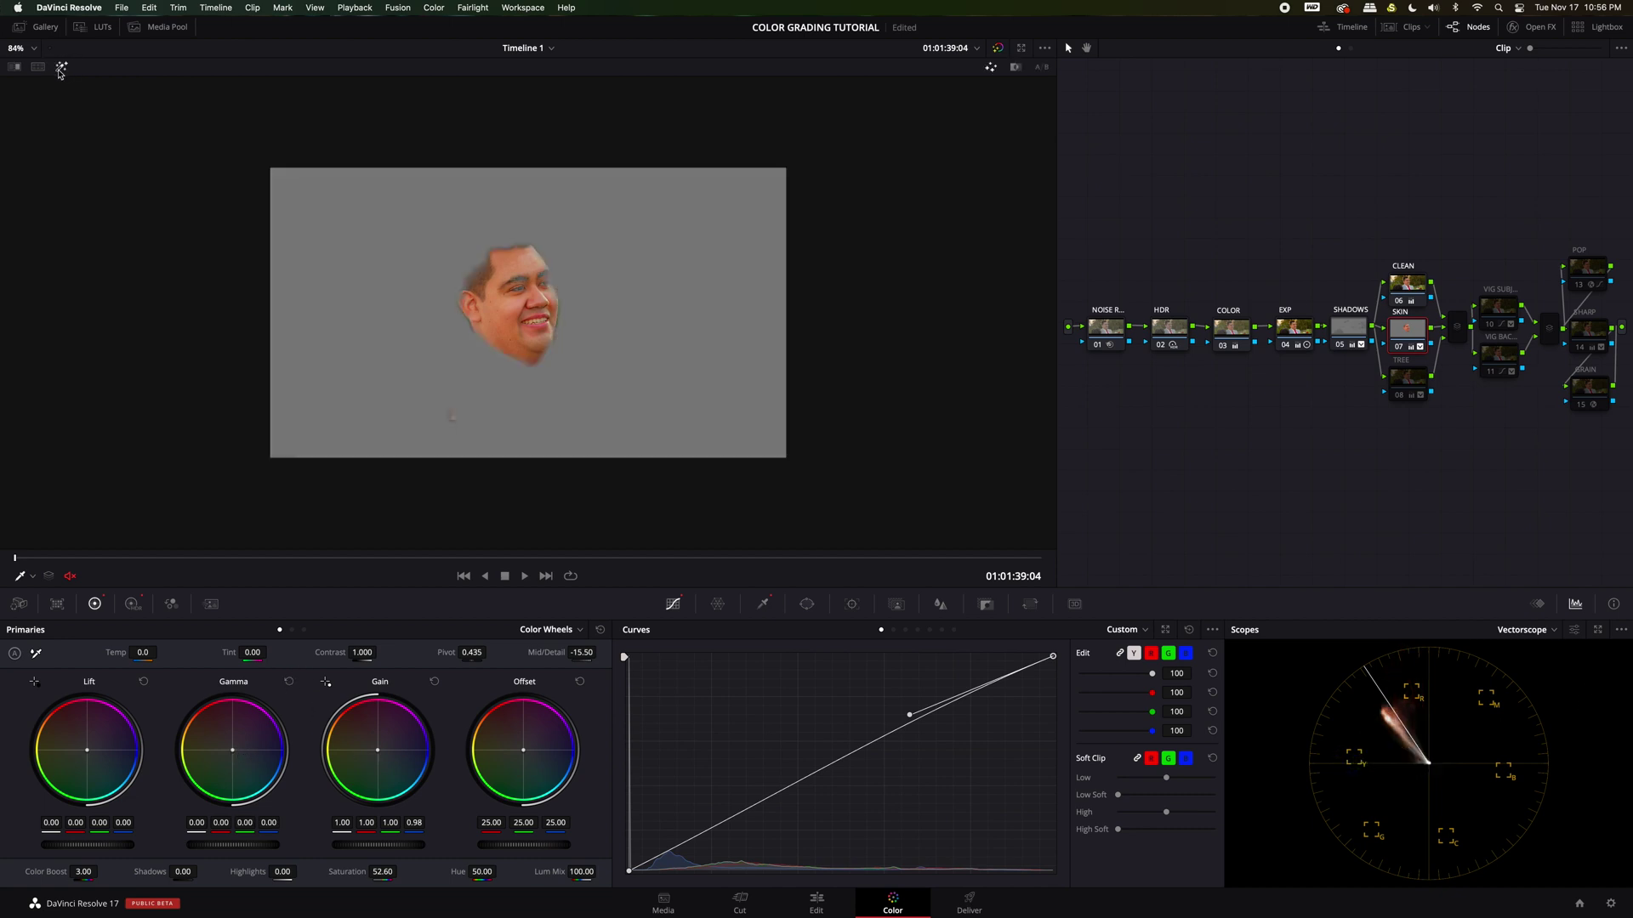
{"action": "left_click", "coordinate": [232, 750]}
{"action": "left_click", "coordinate": [61, 66]}
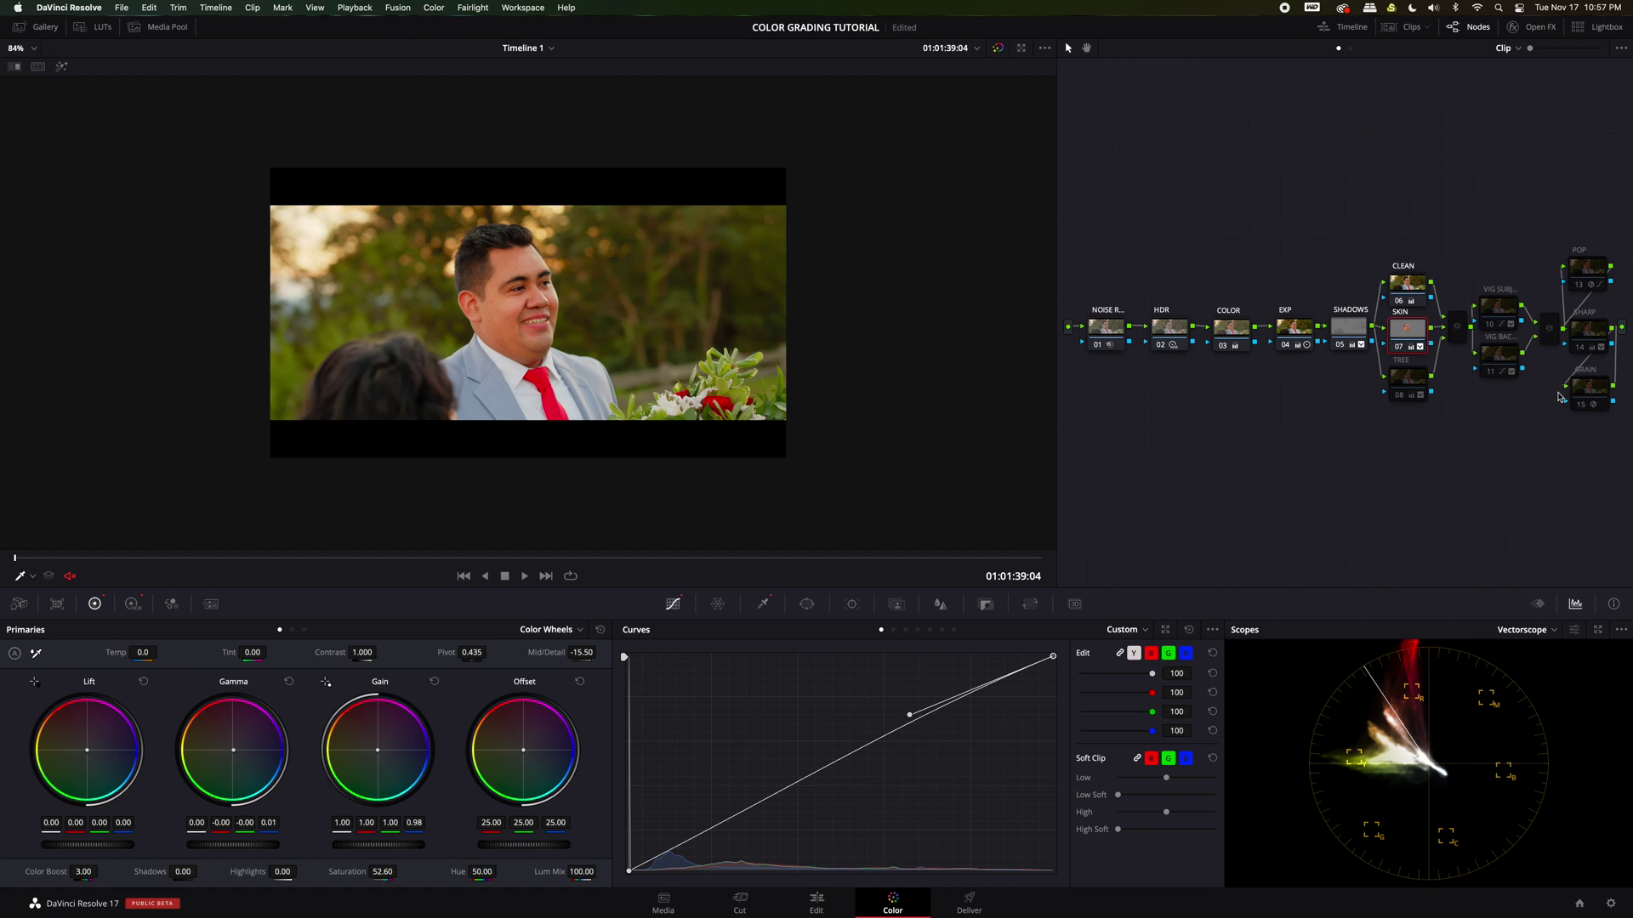
Step: In the HDR node's high dynamic range wheels, set Light exposure to -0.15 and Shadow exposure to 0.25
{"action": "left_click", "coordinate": [1171, 329]}
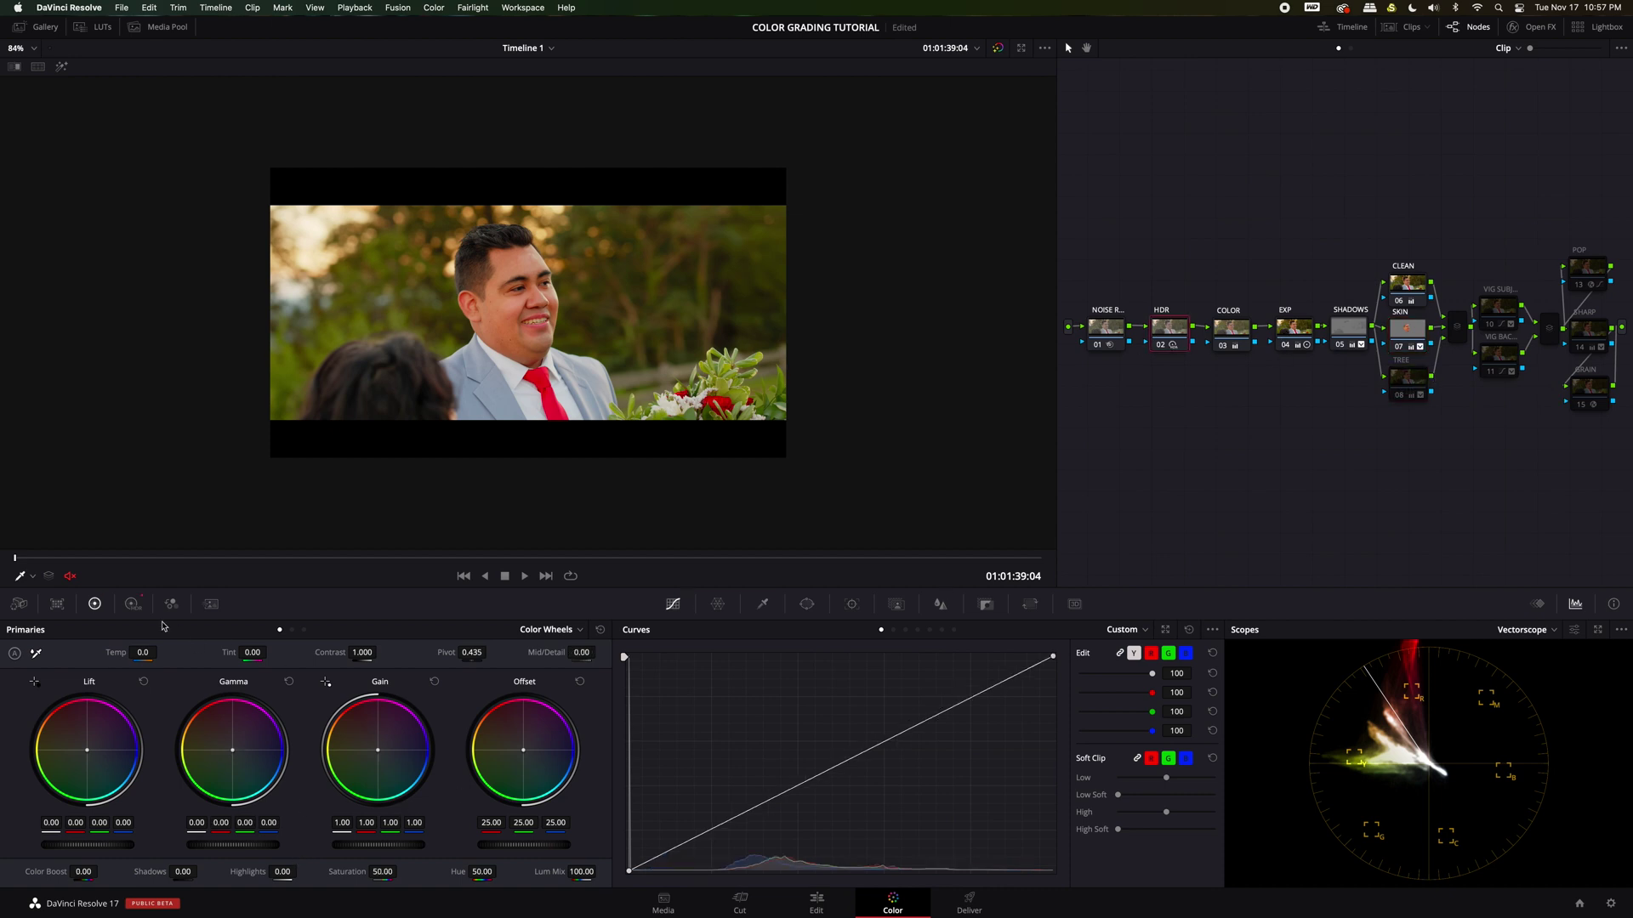
{"action": "left_click", "coordinate": [131, 604]}
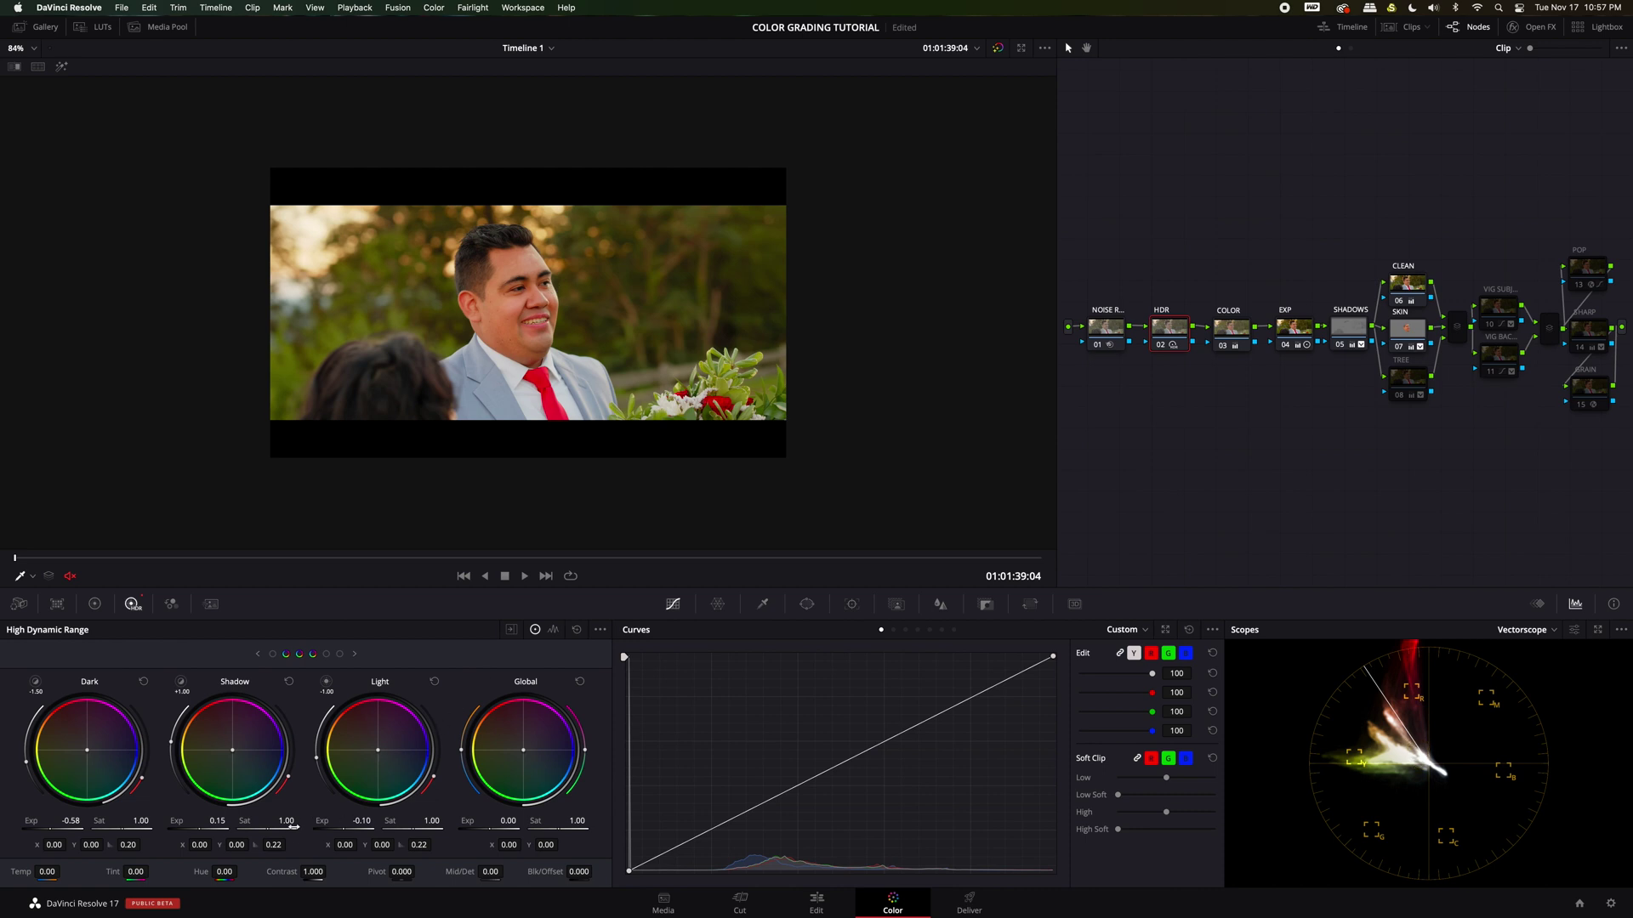
{"action": "left_click_drag", "start_coordinate": [355, 829], "coordinate": [349, 832]}
{"action": "left_click", "coordinate": [352, 832]}
{"action": "left_click_drag", "start_coordinate": [352, 832], "coordinate": [354, 831]}
{"action": "left_click_drag", "start_coordinate": [219, 830], "coordinate": [200, 830]}
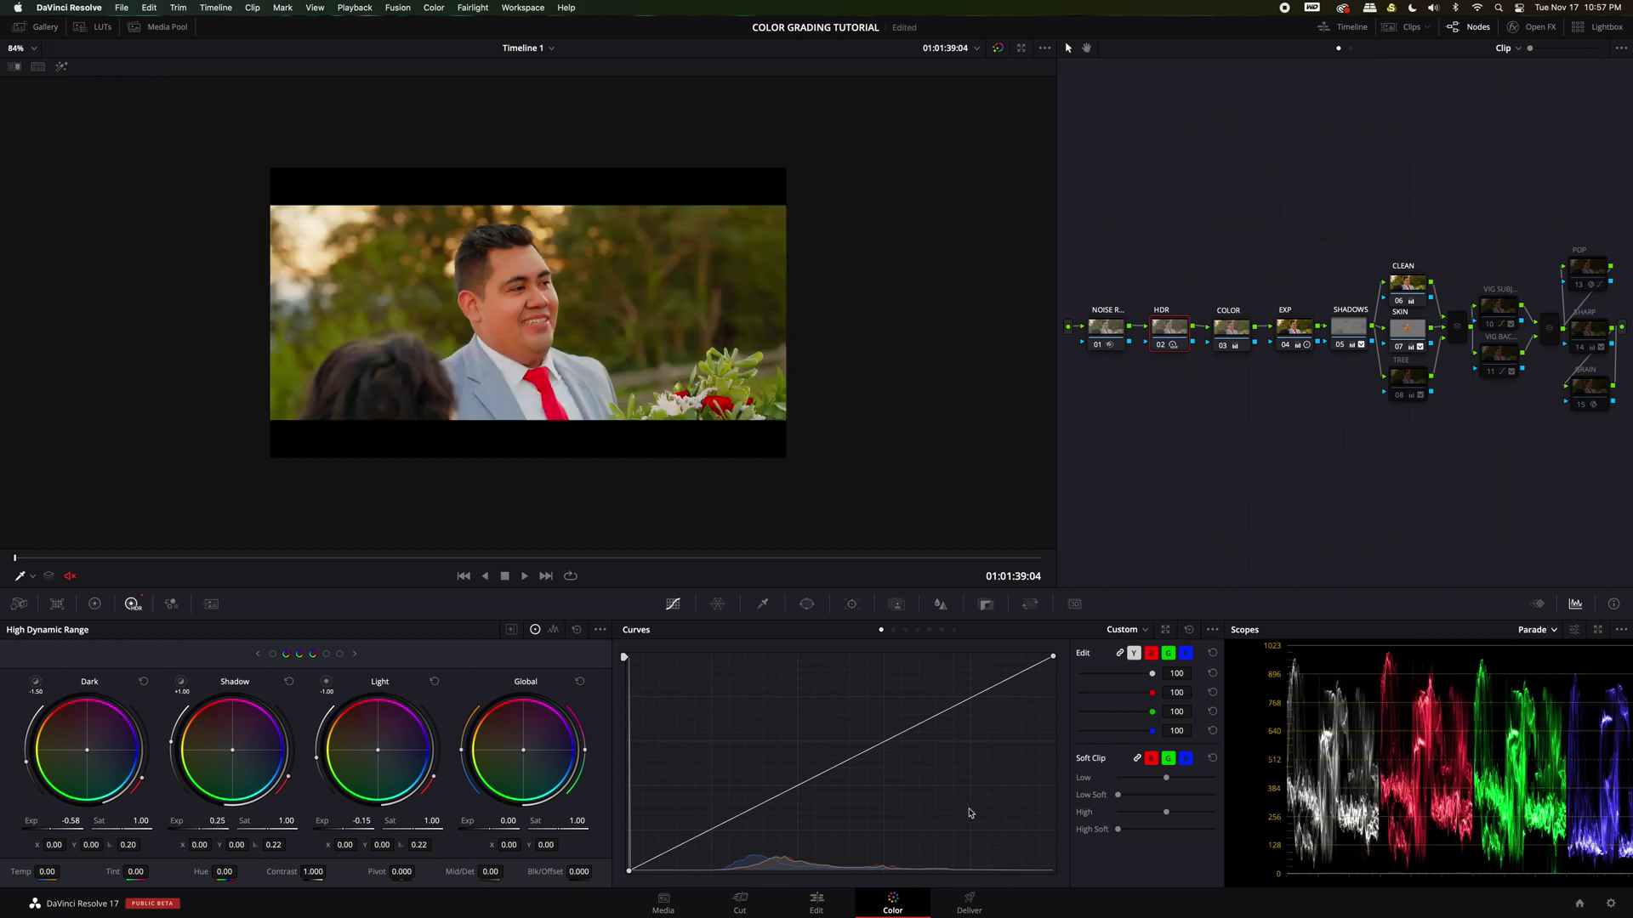
Step: Preview the HDR node's Highlight and Light zones, setting Highlight exposure to -0.55 and Light exposure to -0.08
{"action": "left_click", "coordinate": [327, 654]}
{"action": "left_click", "coordinate": [327, 682]}
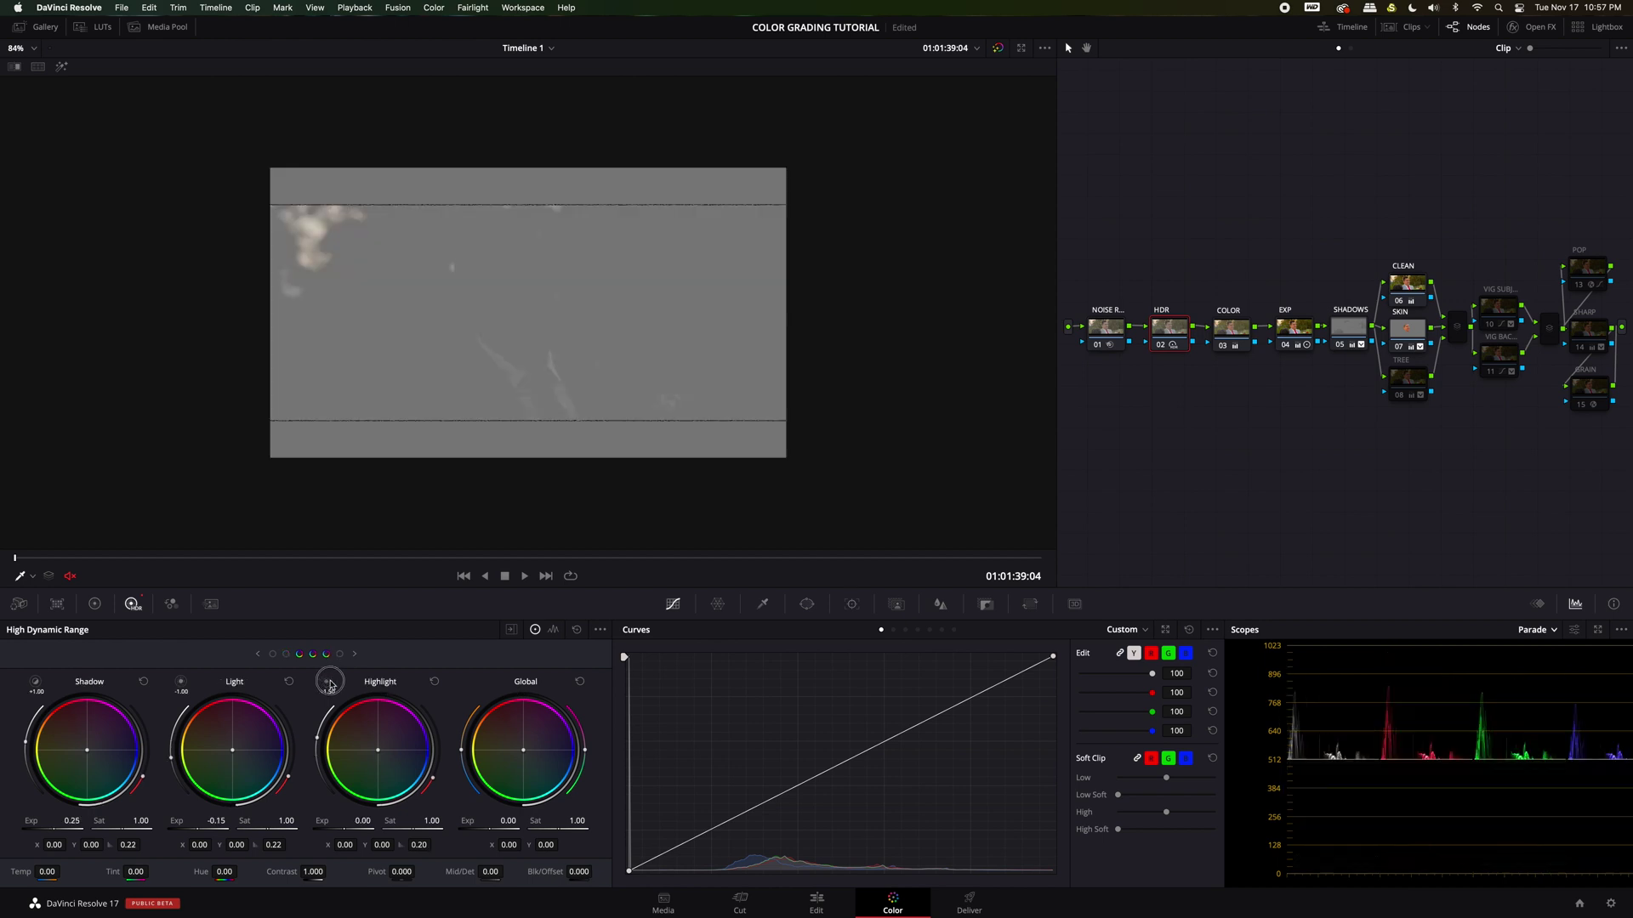
{"action": "left_click_drag", "start_coordinate": [346, 827], "coordinate": [310, 828]}
{"action": "left_click_drag", "start_coordinate": [213, 819], "coordinate": [174, 815]}
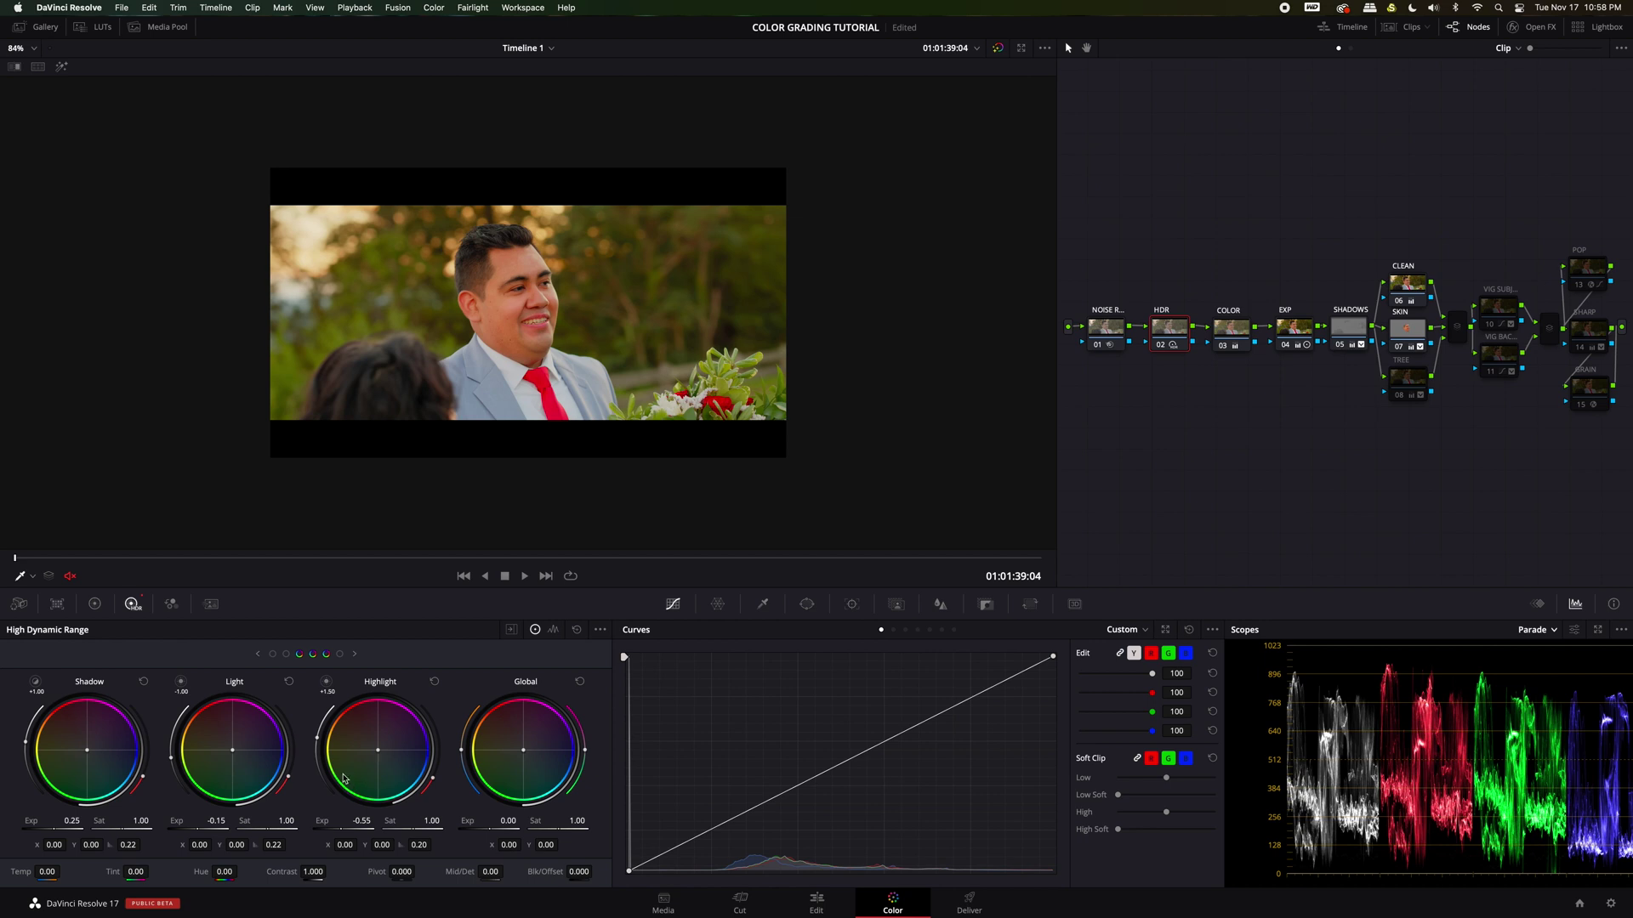
{"action": "left_click", "coordinate": [181, 682]}
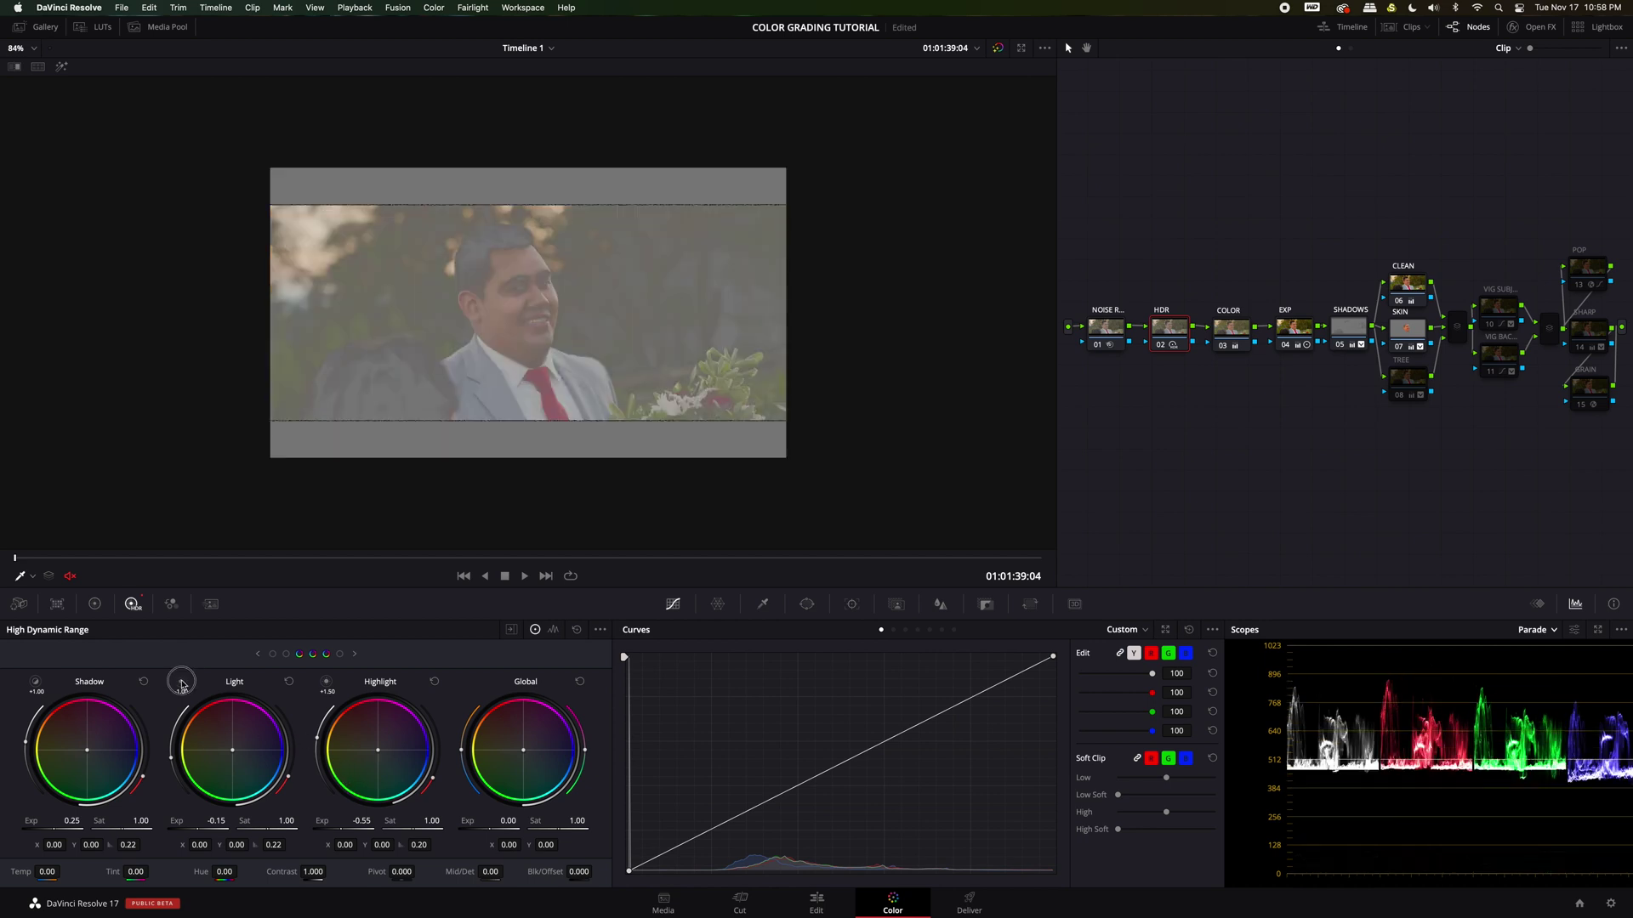
{"action": "left_click_drag", "start_coordinate": [206, 831], "coordinate": [220, 831]}
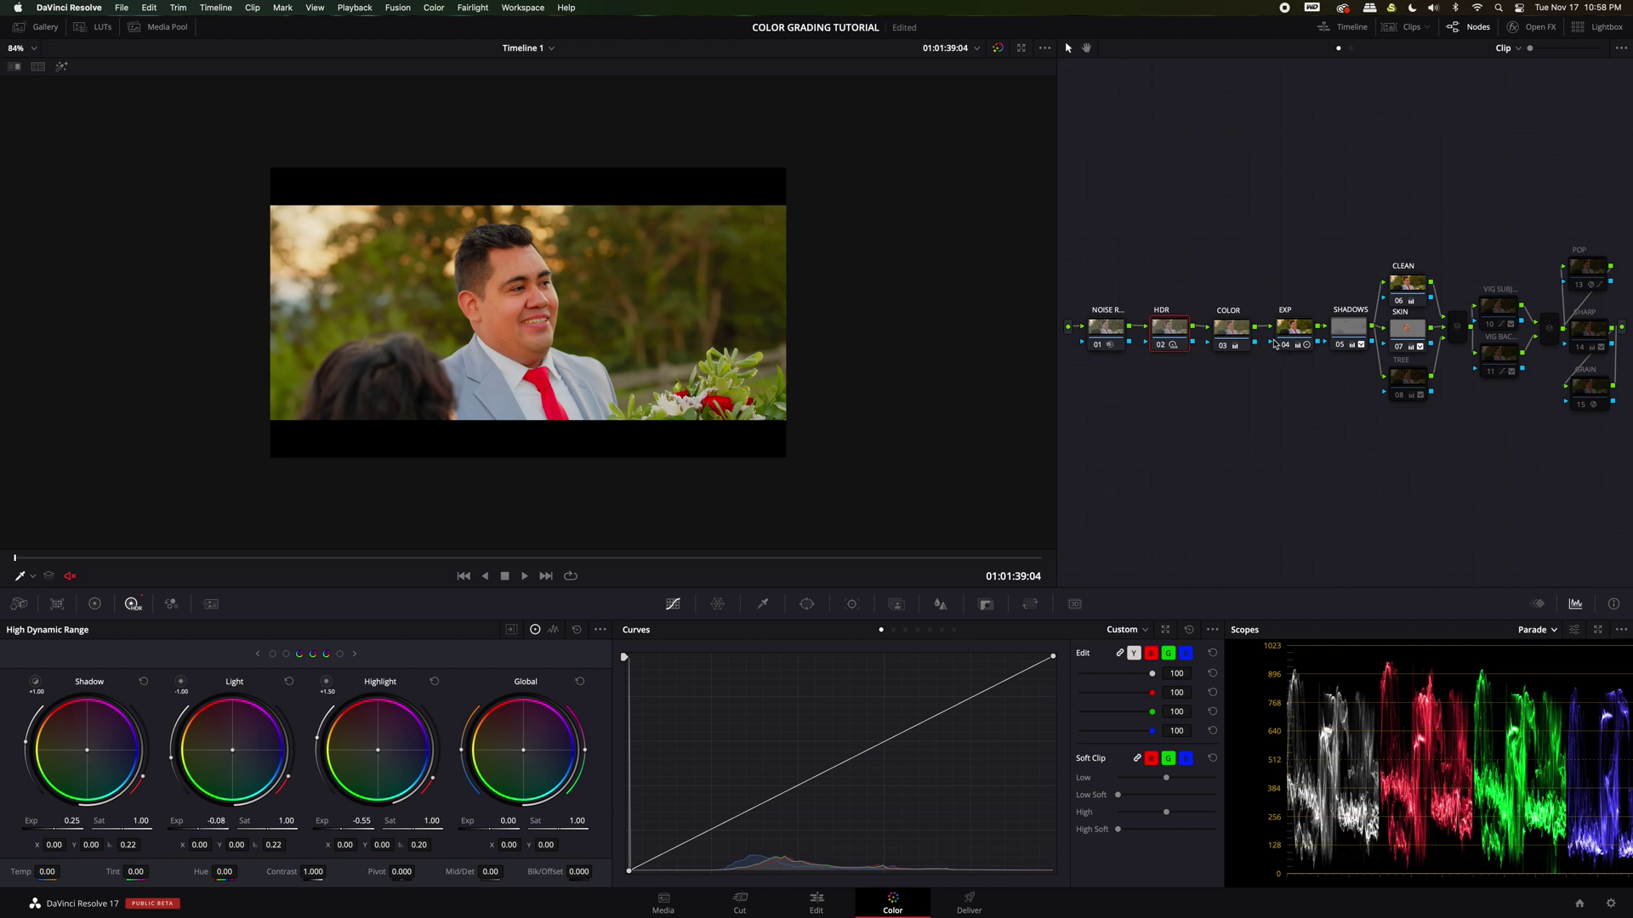
Step: Enable the remaining nodes: TREE, both vignette nodes, POP, SHARP and GRAIN
{"action": "left_click", "coordinate": [1417, 382]}
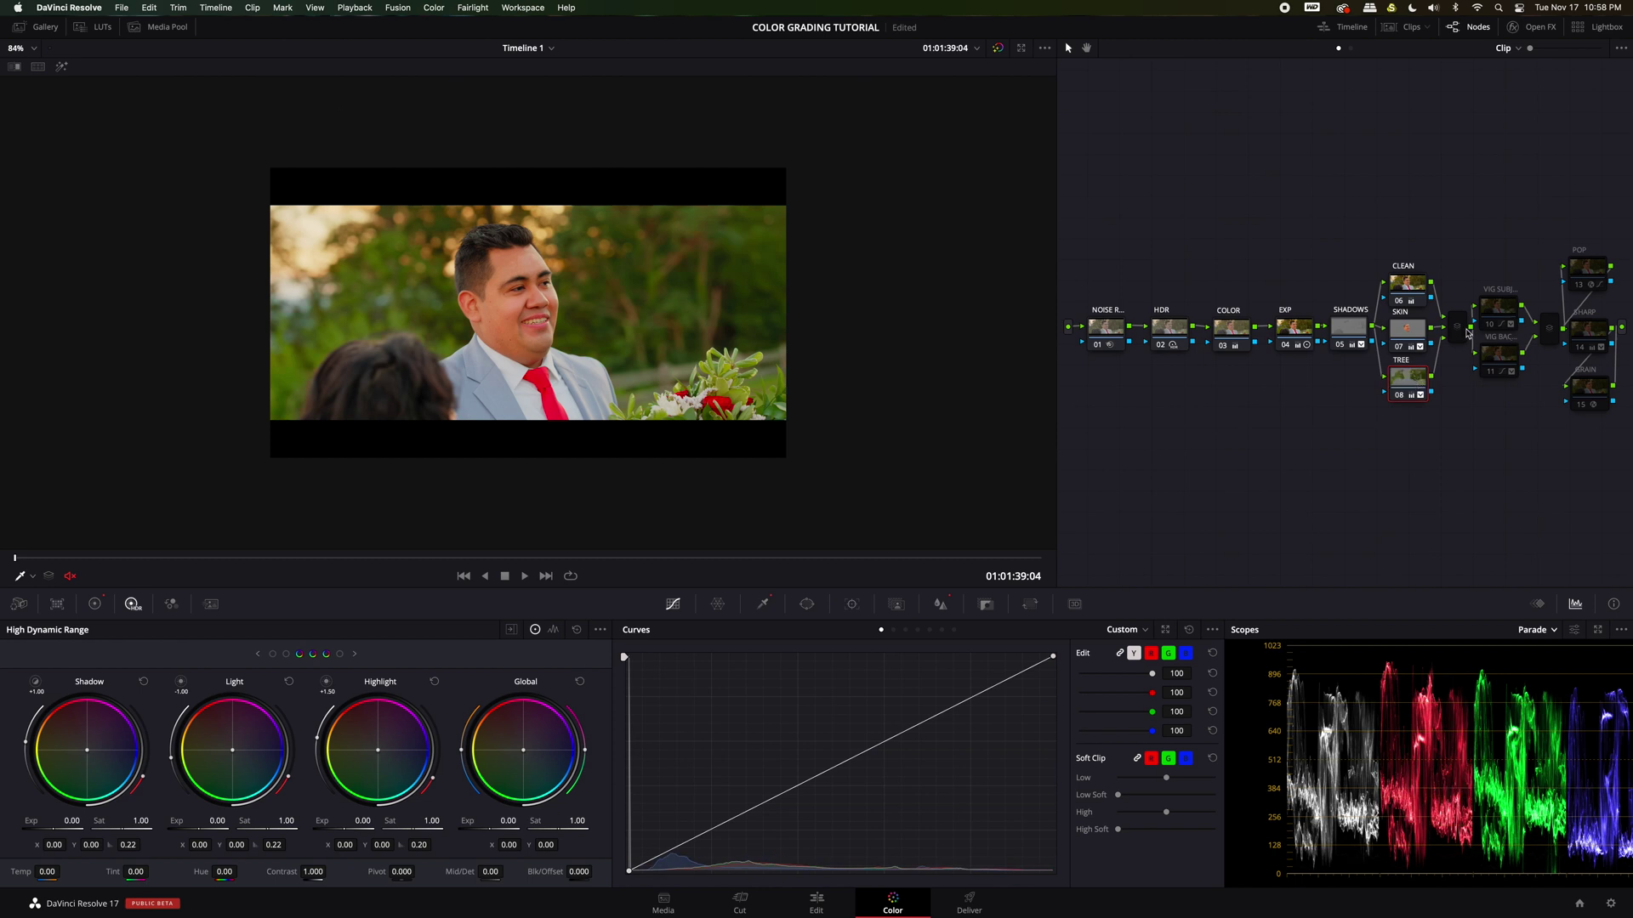
{"action": "left_click", "coordinate": [1498, 312]}
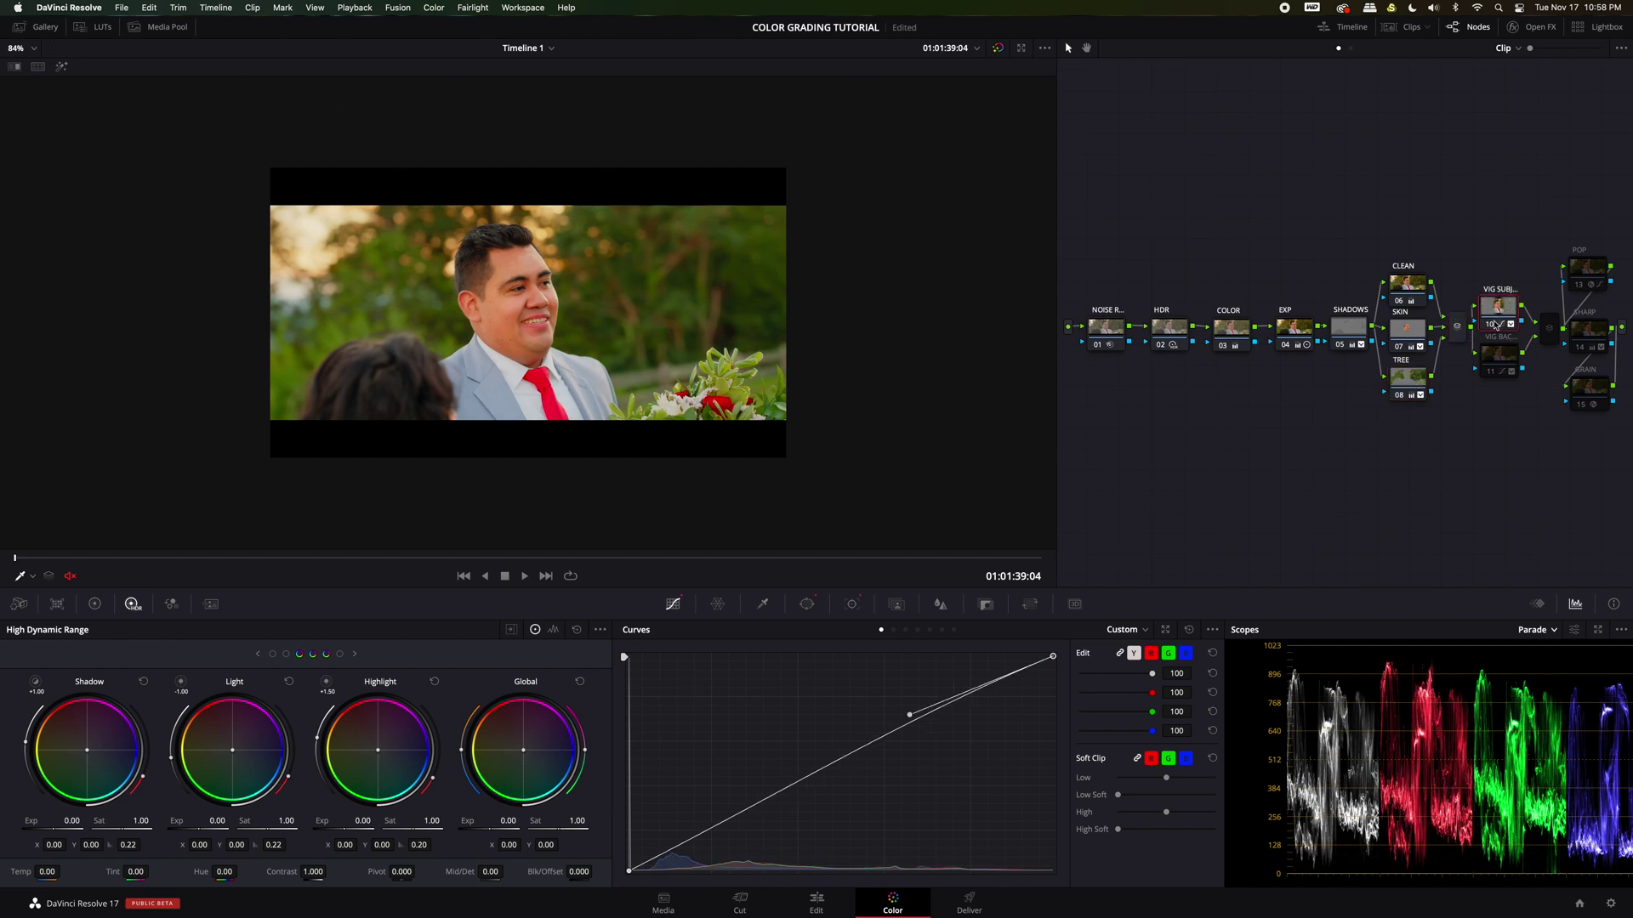
{"action": "left_click", "coordinate": [1501, 366]}
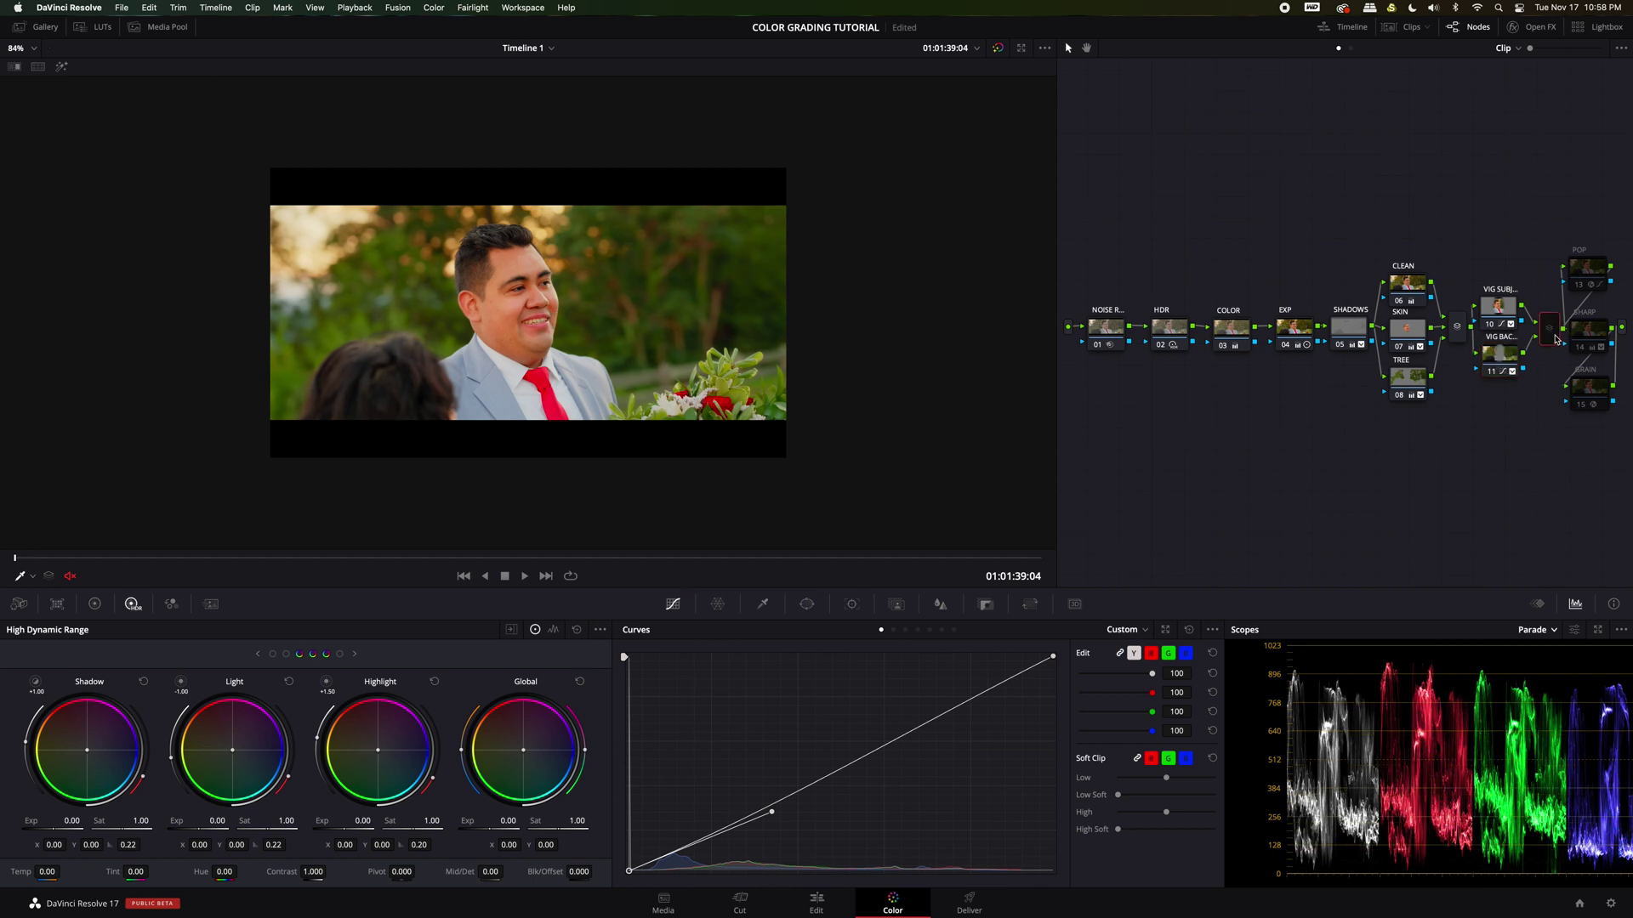
{"action": "left_click", "coordinate": [1587, 335]}
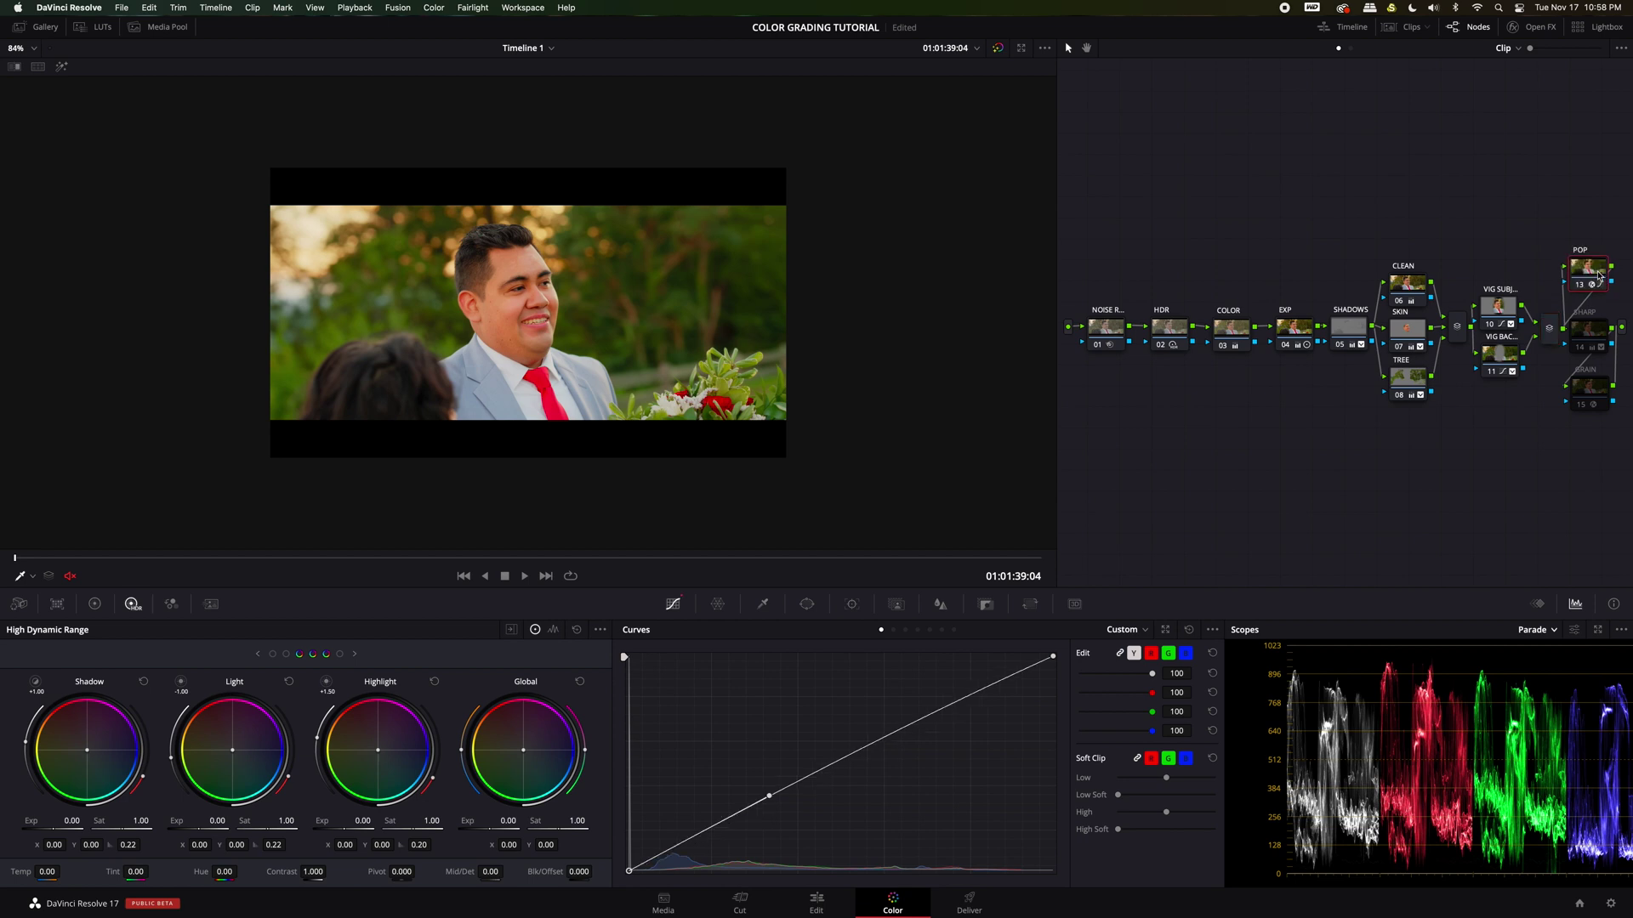
{"action": "left_click", "coordinate": [1590, 394]}
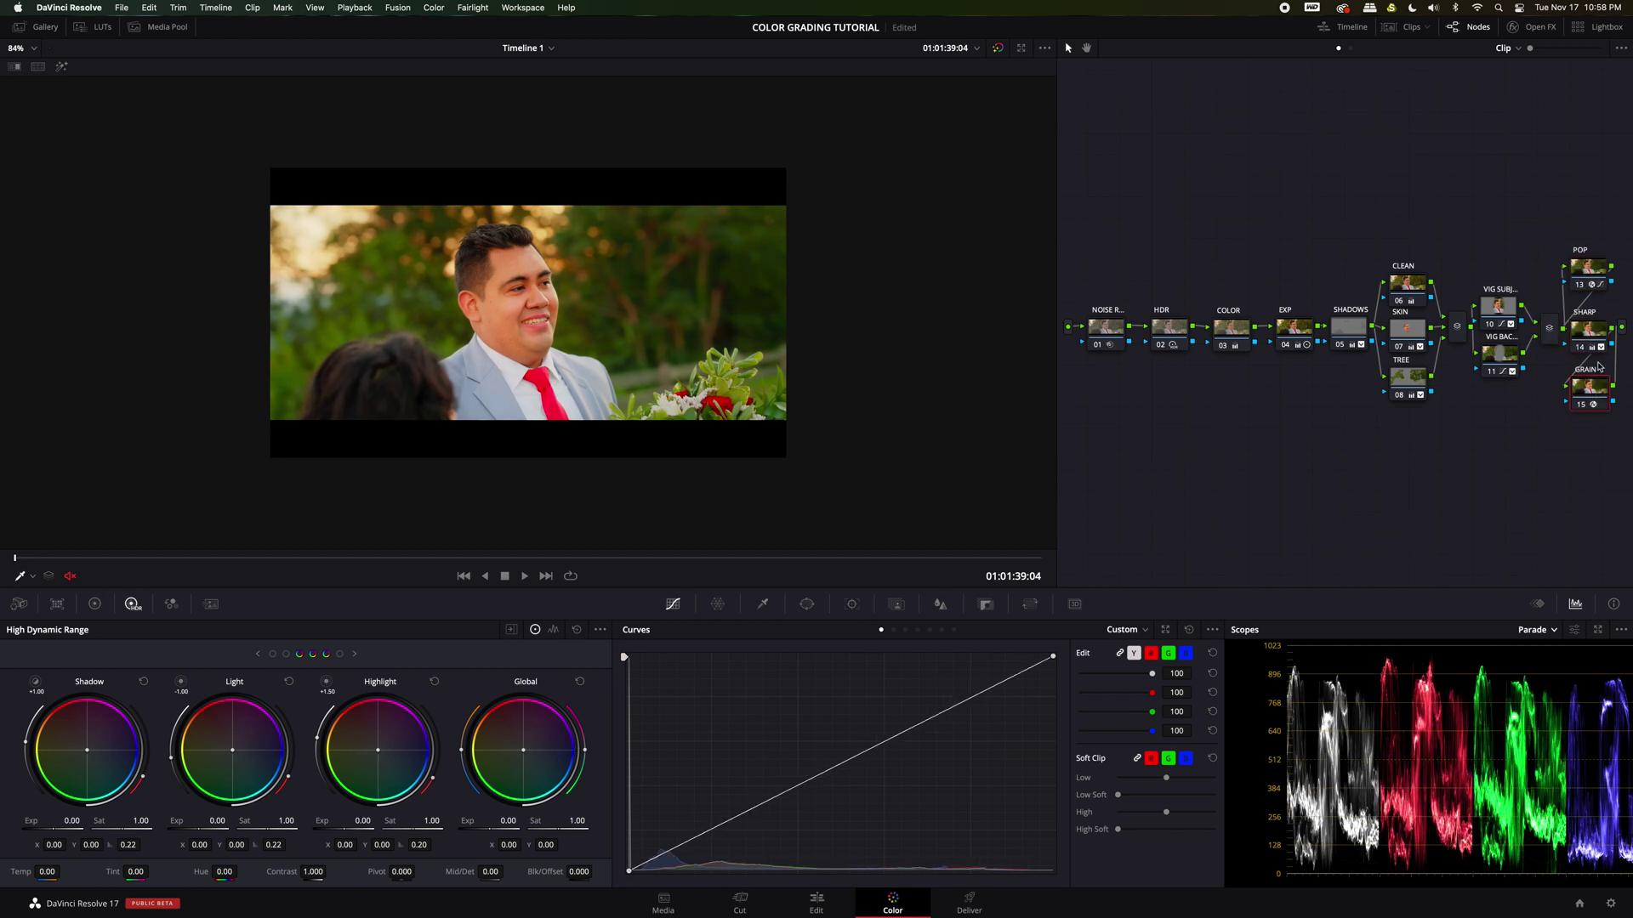
{"action": "left_click", "coordinate": [1592, 271]}
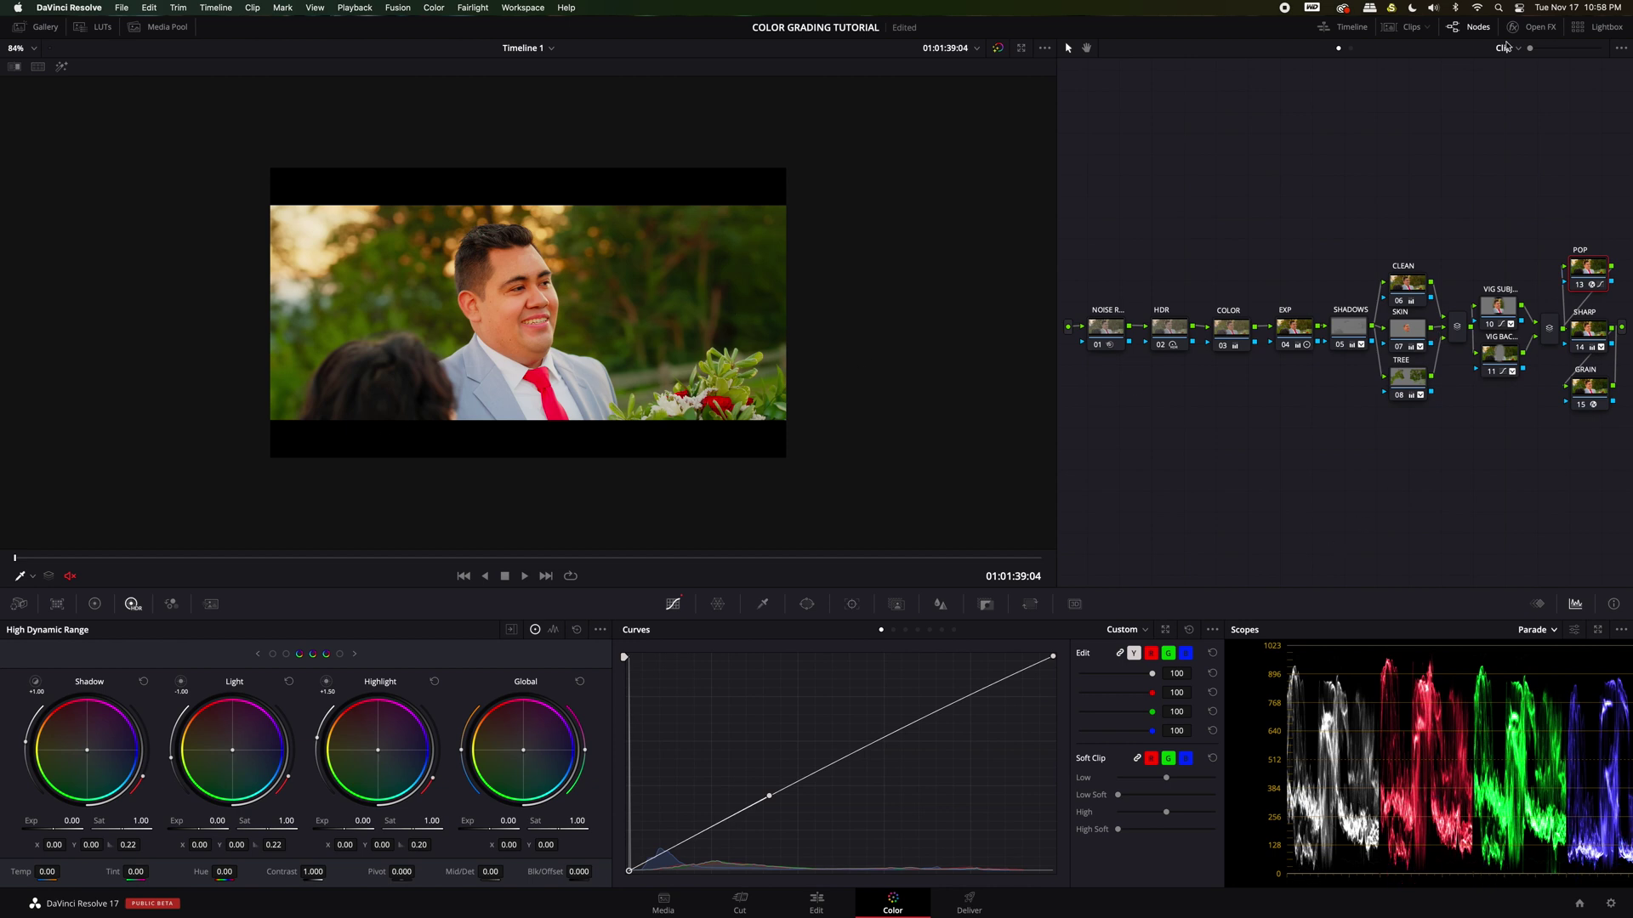
Step: Set the POP node's Glow to 0.997 Relative Spread Red and 0.358 Brightness
{"action": "left_click", "coordinate": [1527, 27]}
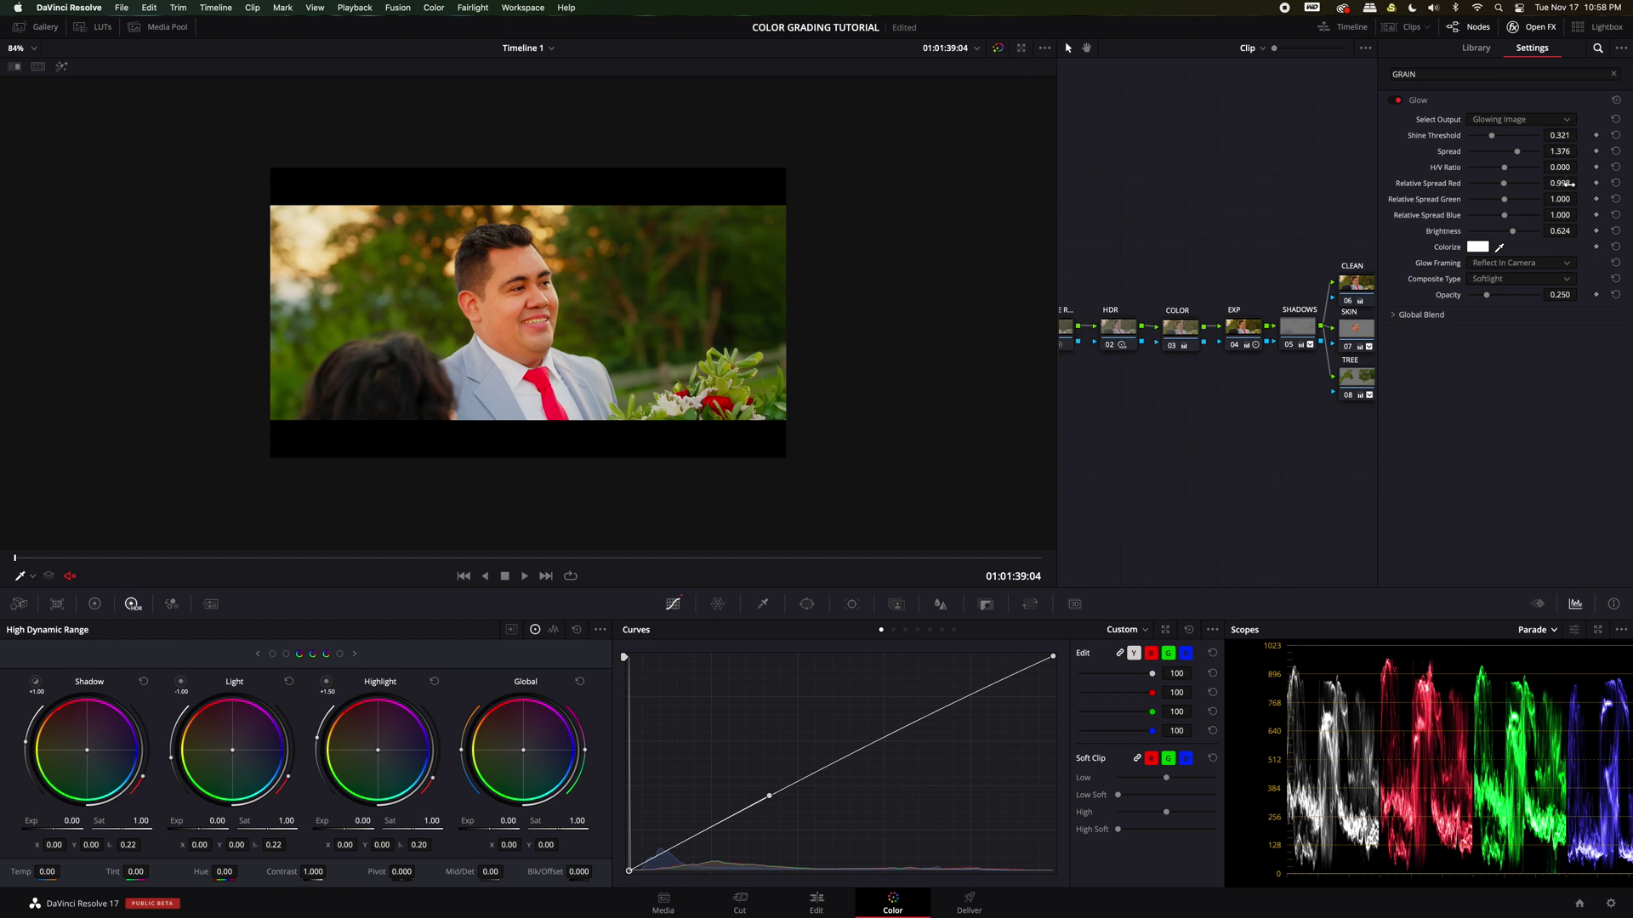
{"action": "left_click_drag", "start_coordinate": [1569, 183], "coordinate": [1572, 186]}
{"action": "left_click_drag", "start_coordinate": [1512, 231], "coordinate": [1502, 235]}
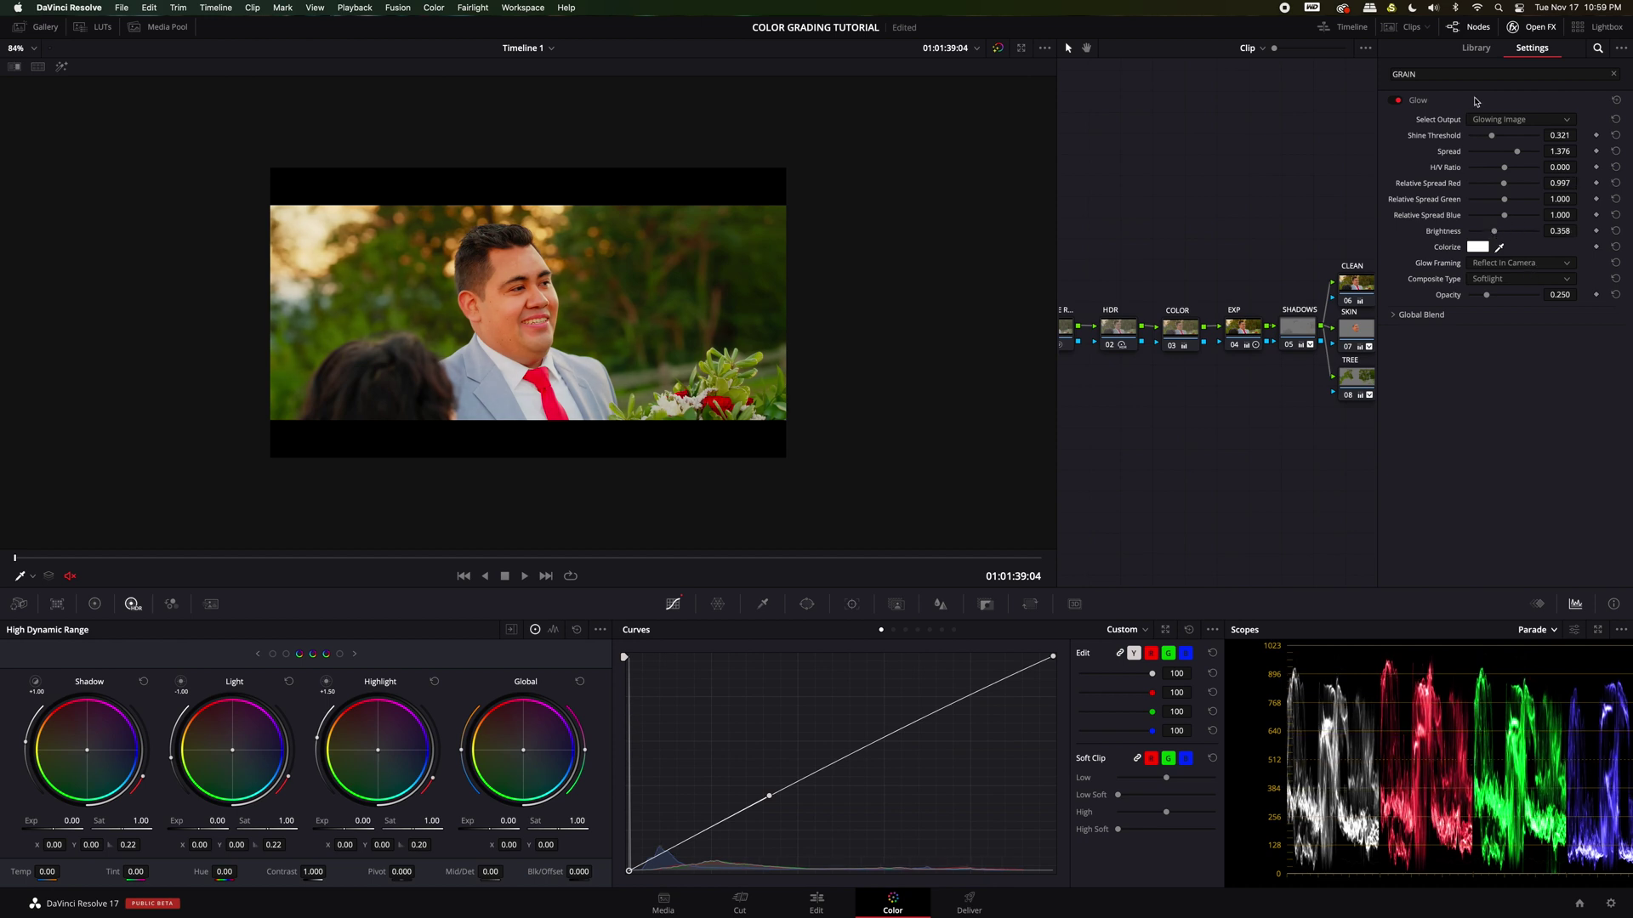
{"action": "left_click", "coordinate": [1529, 31]}
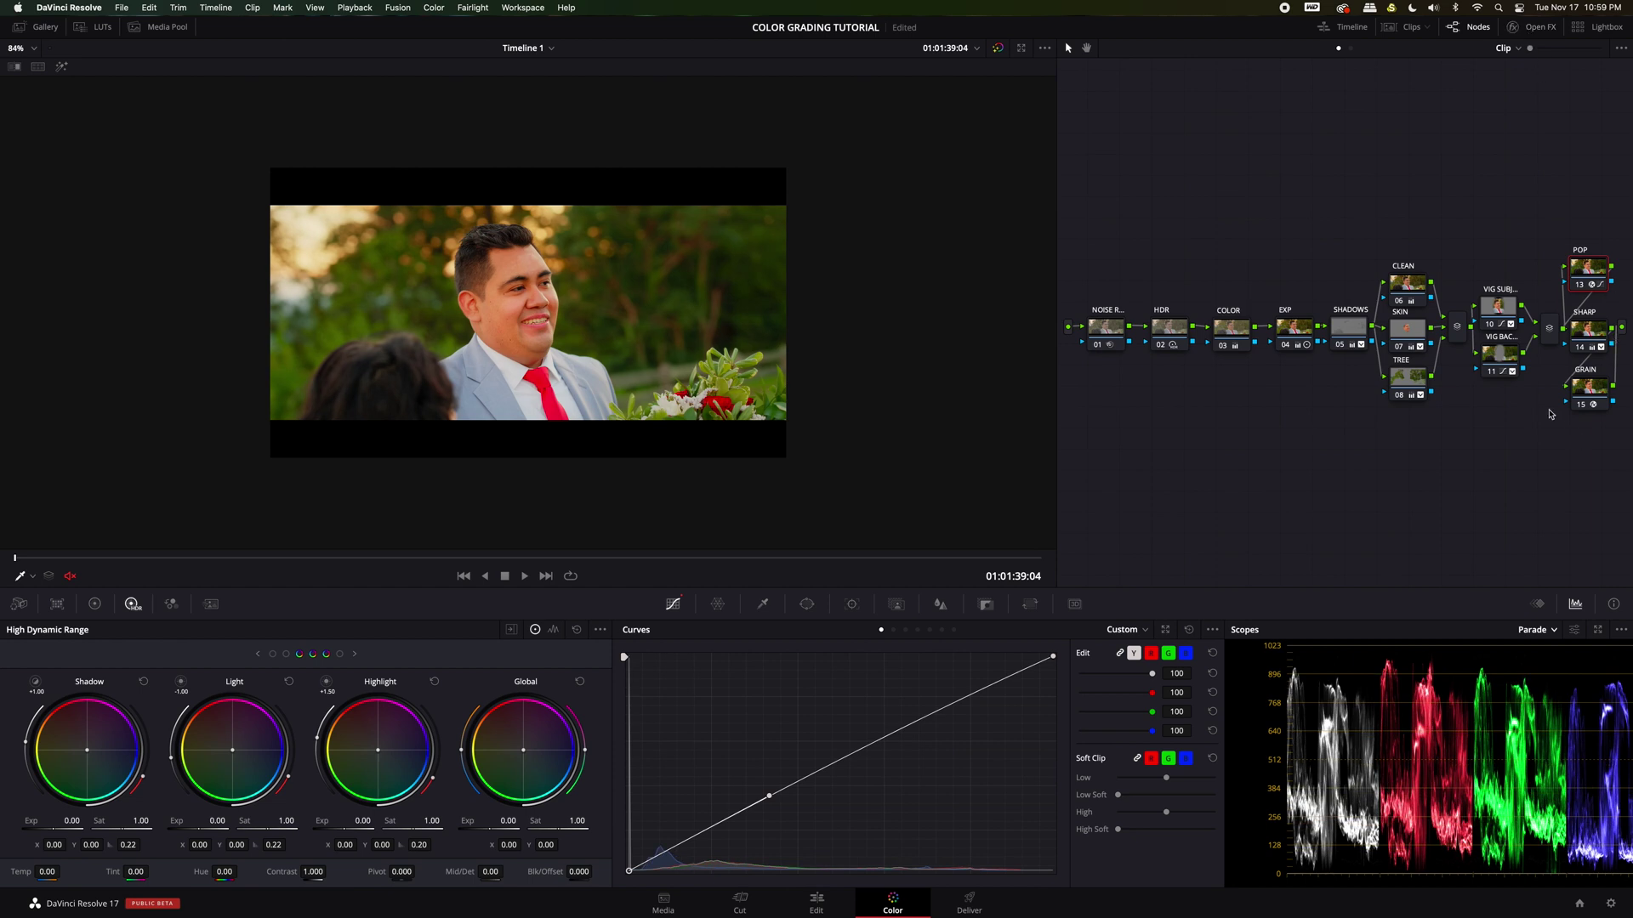
Step: Add a parallel node below the TREE node and label it SKY
{"action": "left_click", "coordinate": [1408, 377]}
{"action": "key", "text": "alt+p"}
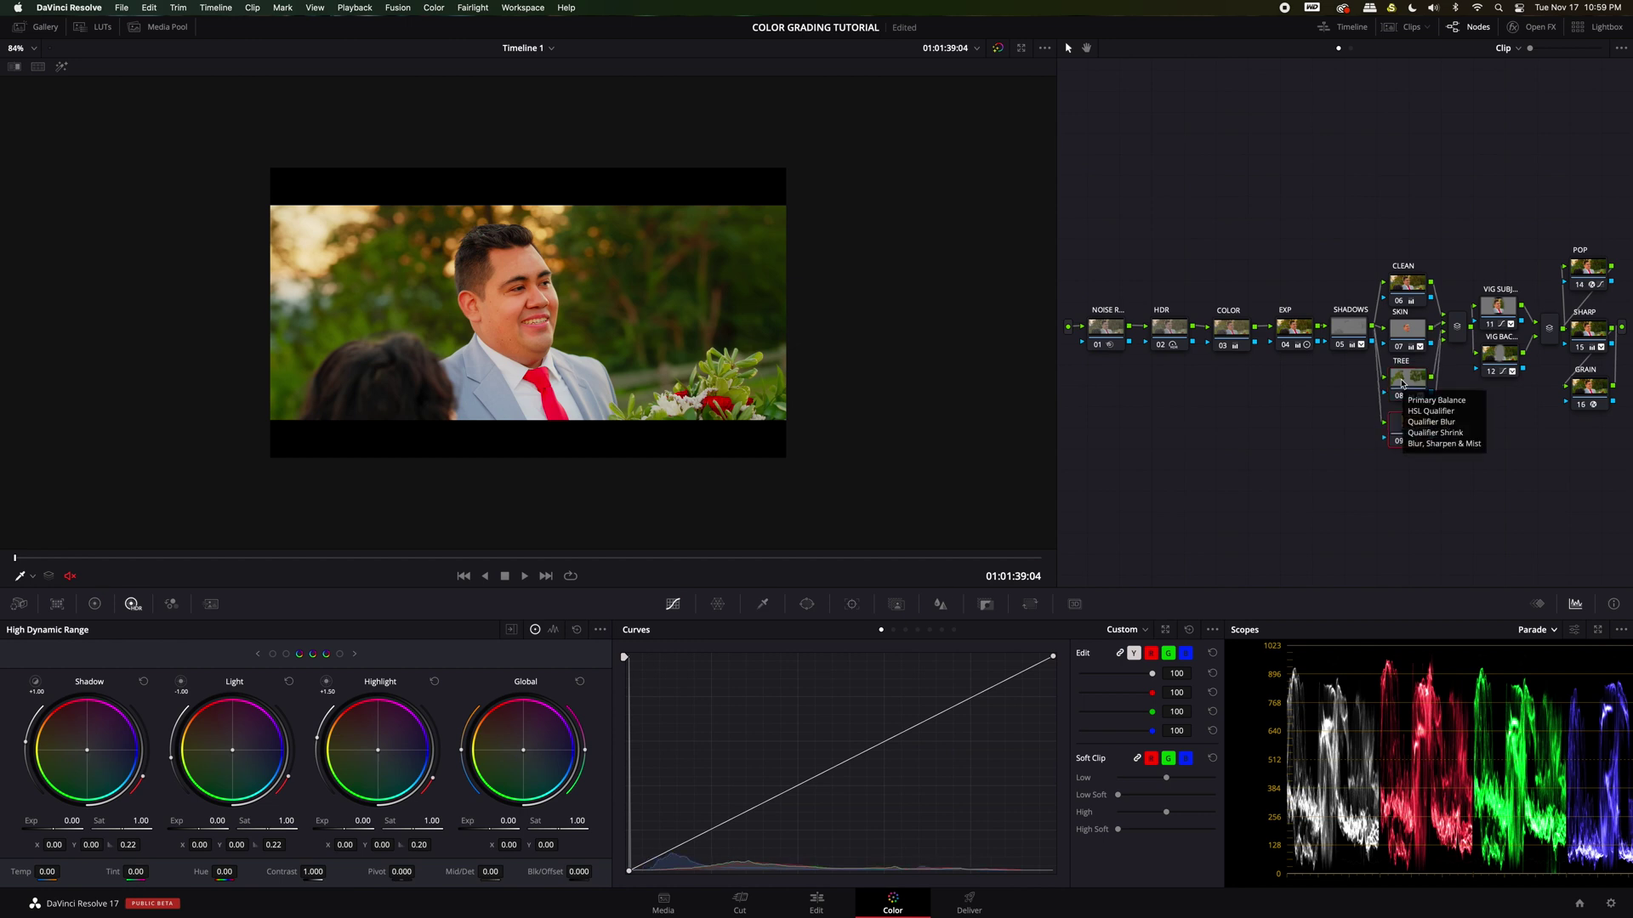
{"action": "right_click", "coordinate": [1414, 438]}
{"action": "left_click", "coordinate": [1463, 646]}
{"action": "type", "text": "SKY"}
{"action": "key", "text": "Return"}
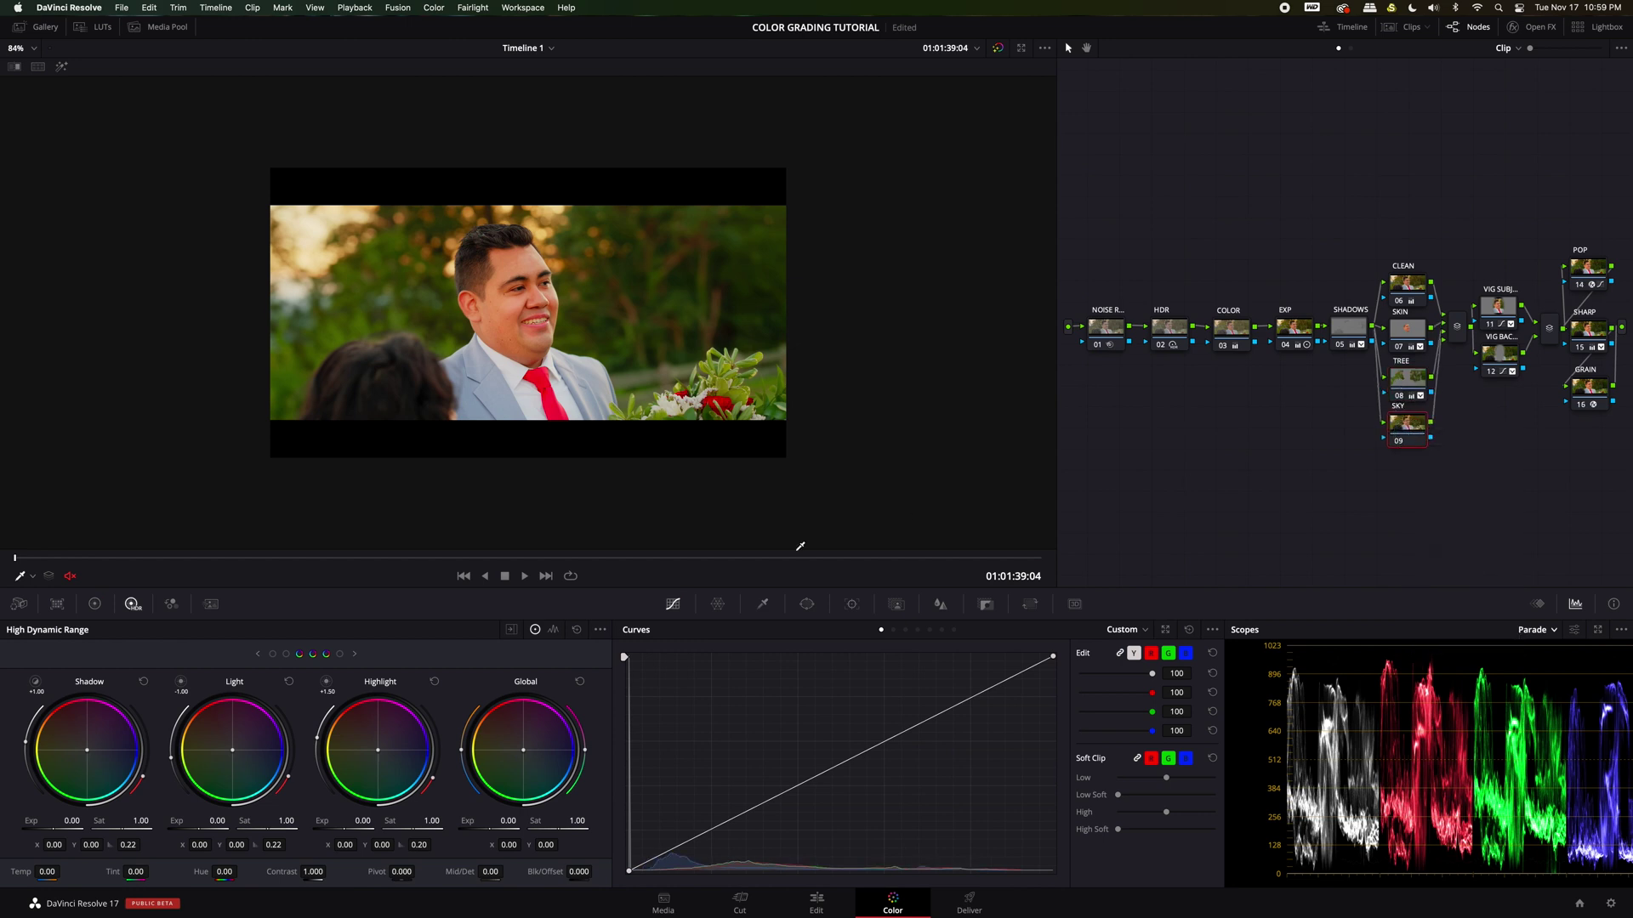
Step: Sample the bright sky with the SKY node's qualifier in highlight view and widen the hue range to 7.6
{"action": "left_click", "coordinate": [763, 604]}
{"action": "left_click", "coordinate": [314, 247]}
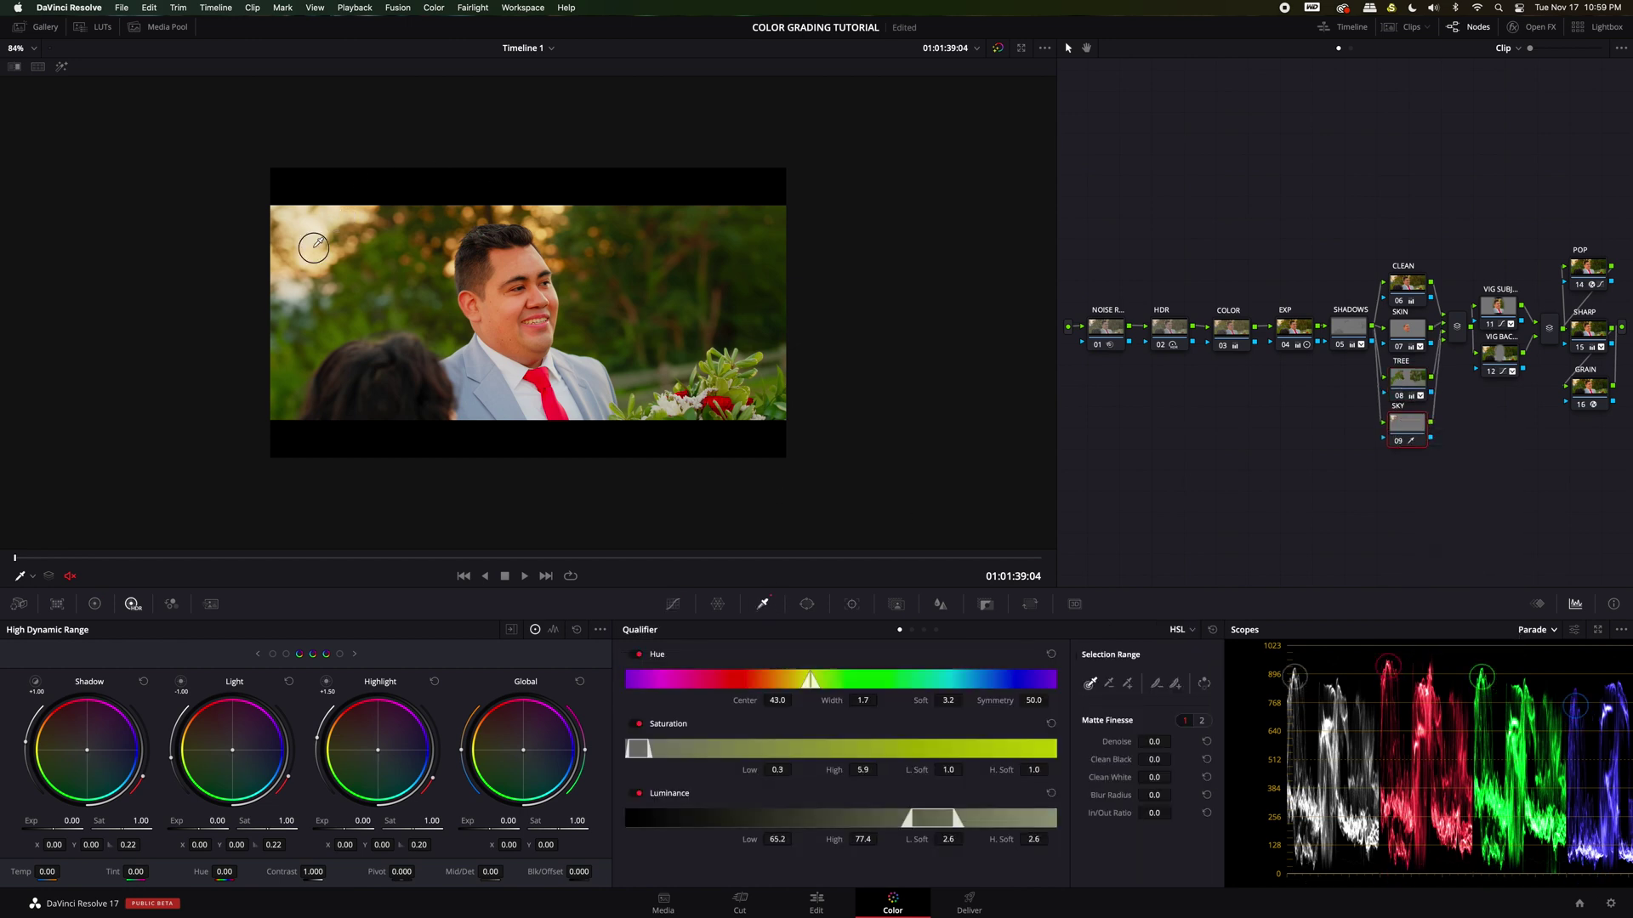
{"action": "left_click", "coordinate": [62, 67]}
{"action": "left_click", "coordinate": [304, 232]}
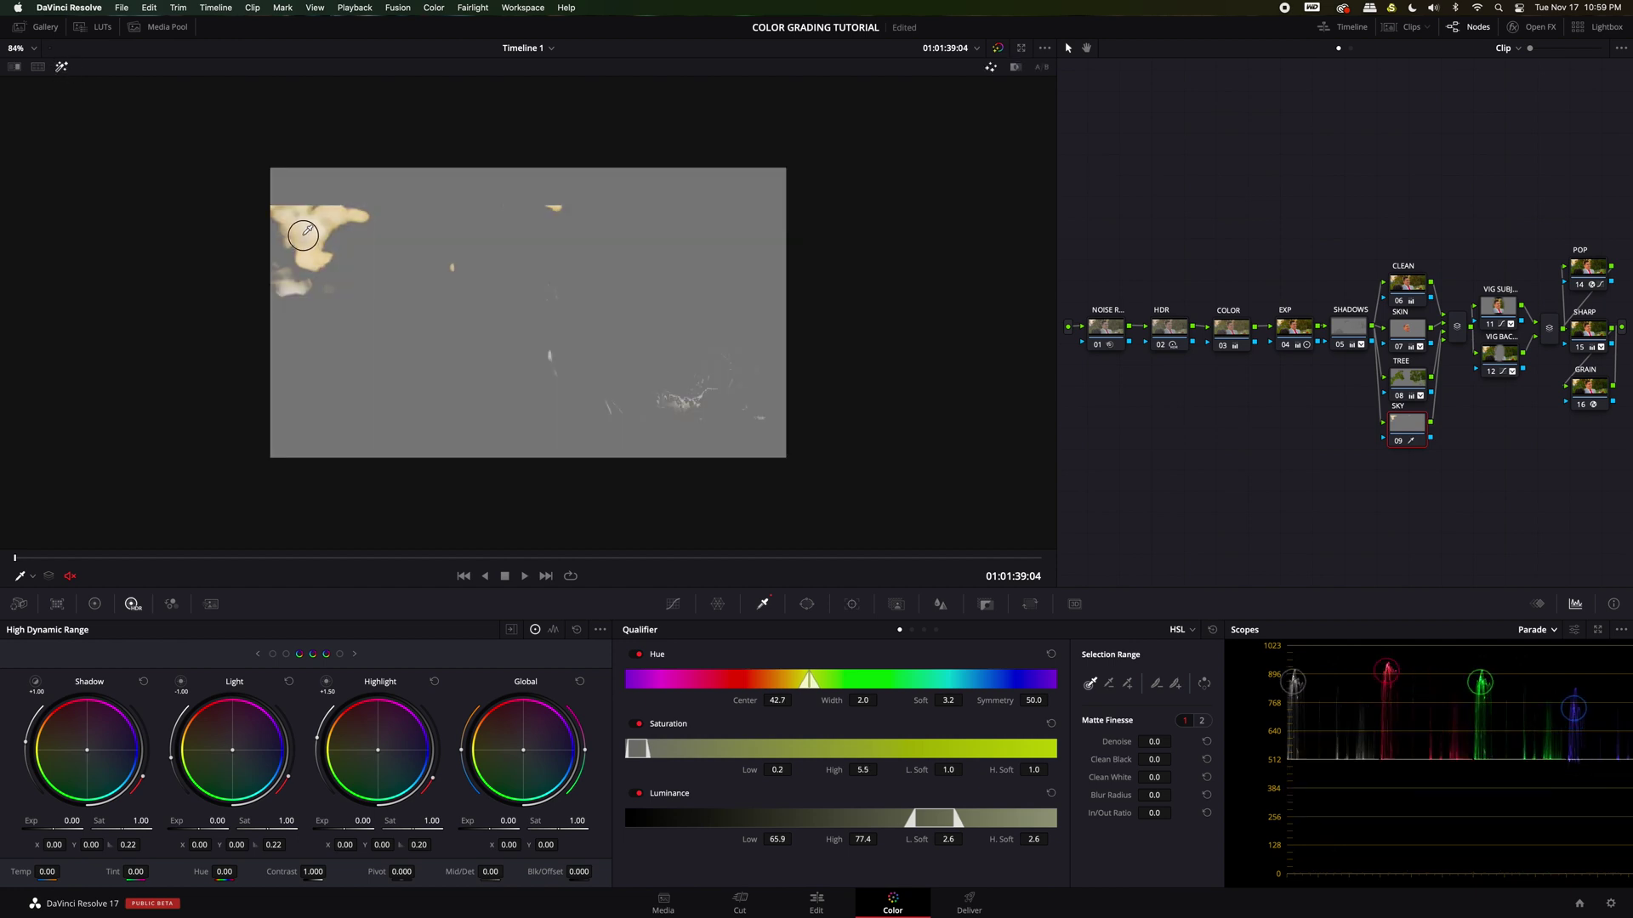
{"action": "left_click_drag", "start_coordinate": [304, 232], "coordinate": [285, 213]}
{"action": "left_click_drag", "start_coordinate": [858, 702], "coordinate": [887, 705]}
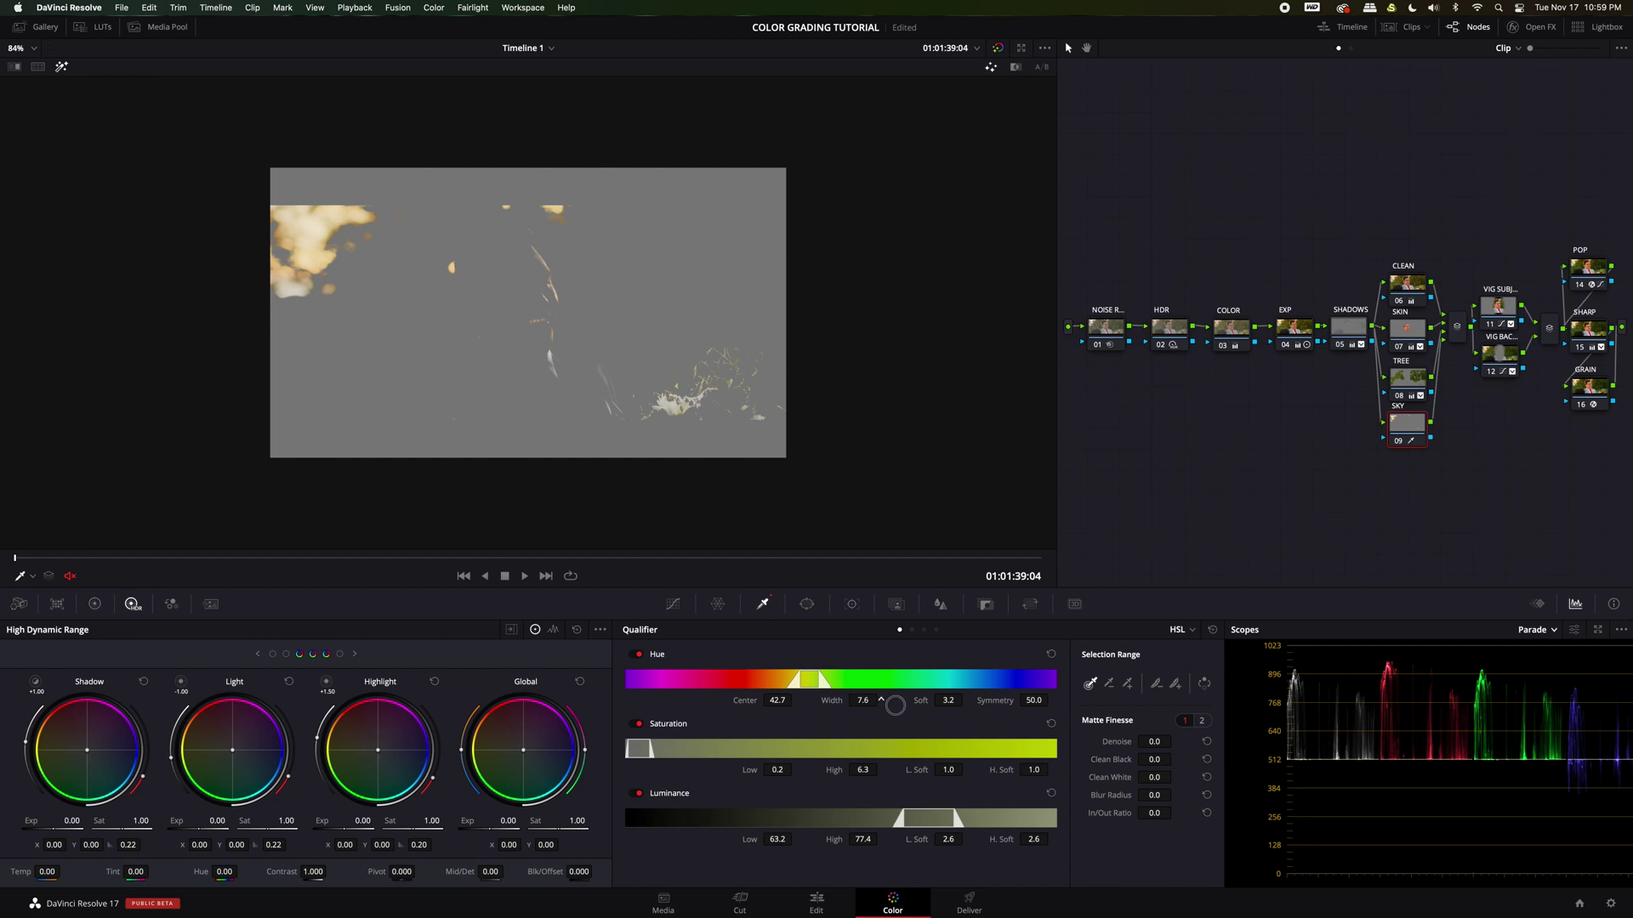
Step: Resample the qualifier over the background highlights and the bright sky patch to isolate the sky
{"action": "left_click", "coordinate": [455, 261]}
{"action": "mouse_move", "coordinate": [455, 262]}
{"action": "left_mouse_down"}
{"action": "mouse_move", "coordinate": [527, 216]}
{"action": "mouse_move", "coordinate": [473, 225]}
{"action": "mouse_move", "coordinate": [508, 207]}
{"action": "left_mouse_up"}
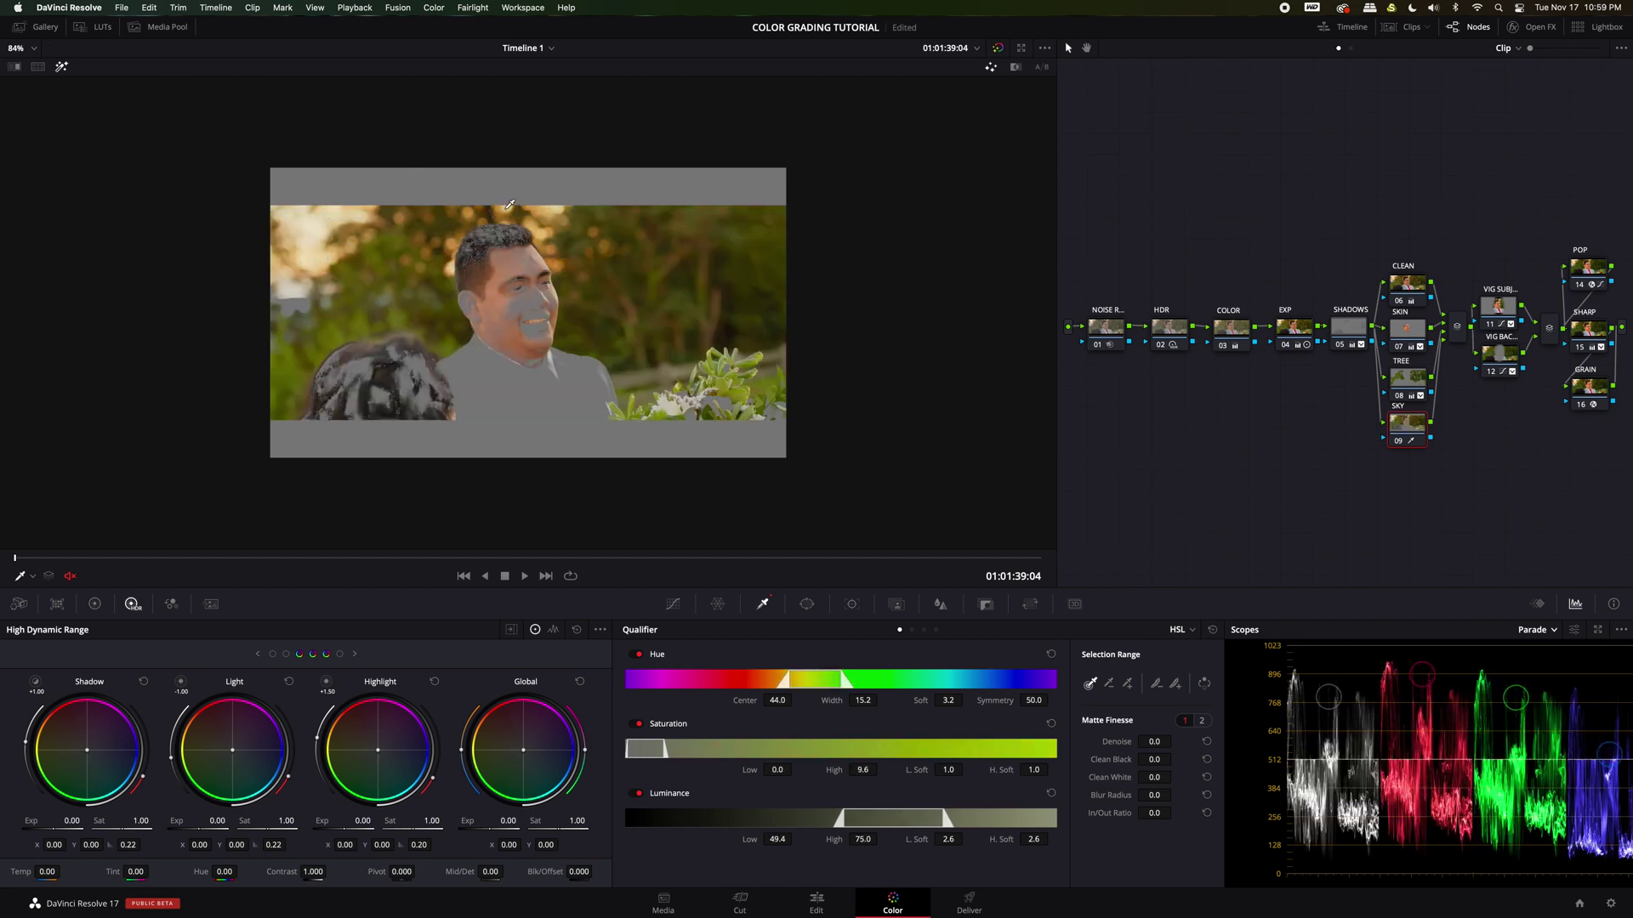
{"action": "mouse_move", "coordinate": [822, 677]}
{"action": "left_mouse_down"}
{"action": "mouse_move", "coordinate": [838, 700]}
{"action": "mouse_move", "coordinate": [813, 684]}
{"action": "left_mouse_up"}
{"action": "mouse_move", "coordinate": [340, 219]}
{"action": "left_mouse_down"}
{"action": "mouse_move", "coordinate": [294, 217]}
{"action": "mouse_move", "coordinate": [321, 248]}
{"action": "left_mouse_up"}
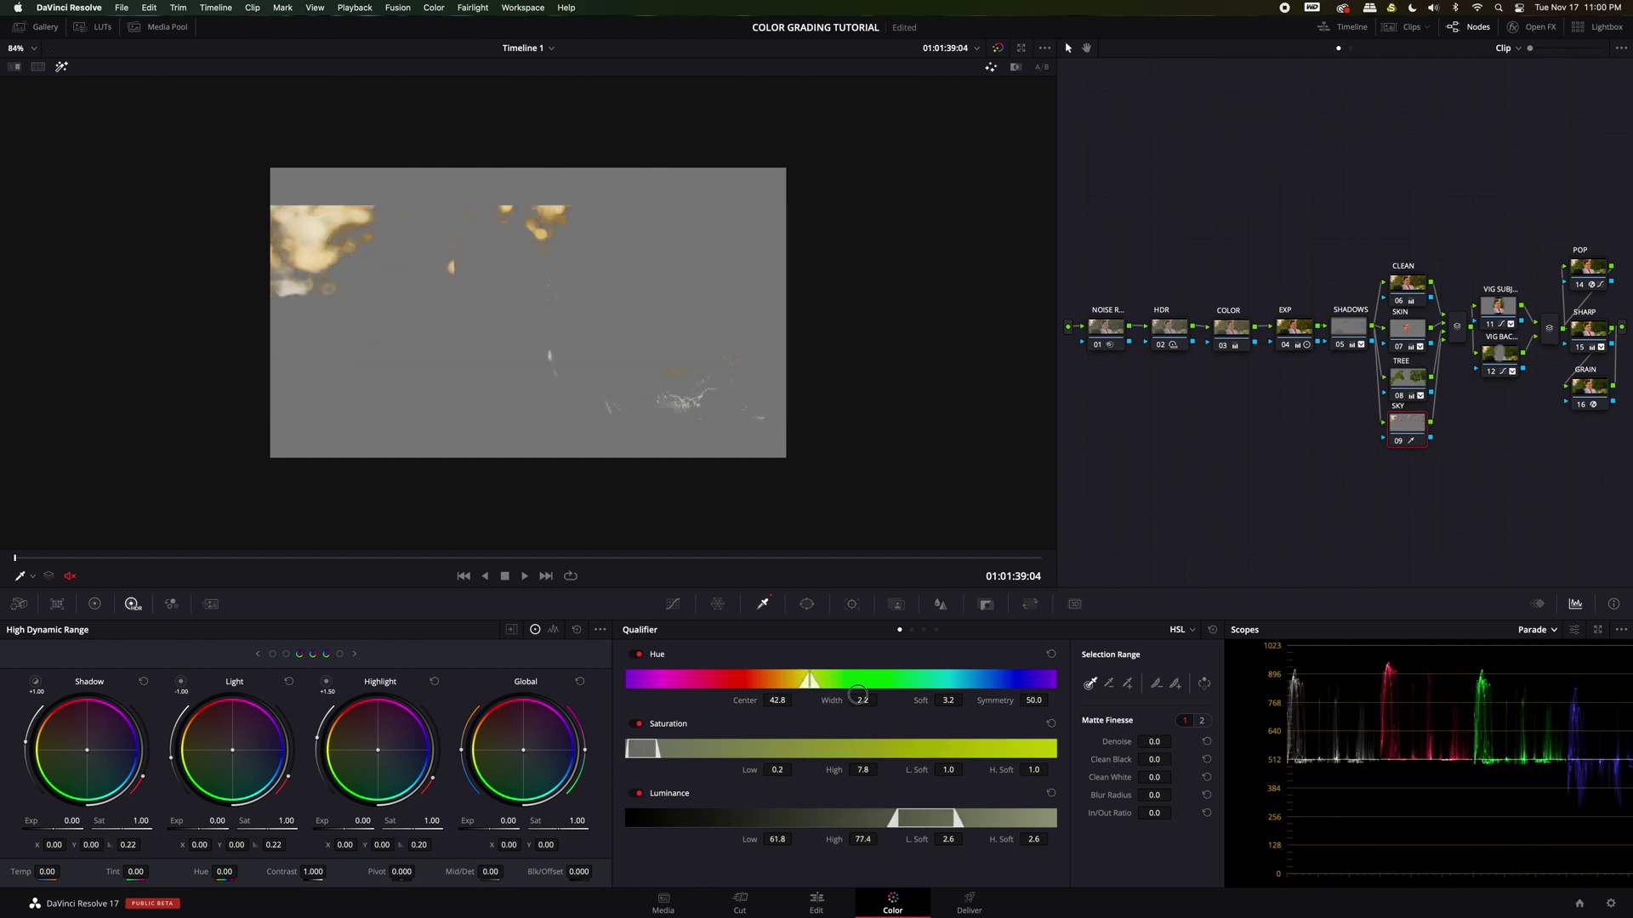
Step: Refine the sky key: hue width 5.5, saturation low 0.8, luminance 65.7–79.7 with softness 4.5/7.6, clean black 29.0, clean white 4.4, blur radius 38.2
{"action": "left_click_drag", "start_coordinate": [861, 700], "coordinate": [862, 695]}
{"action": "left_click_drag", "start_coordinate": [1175, 795], "coordinate": [1155, 763]}
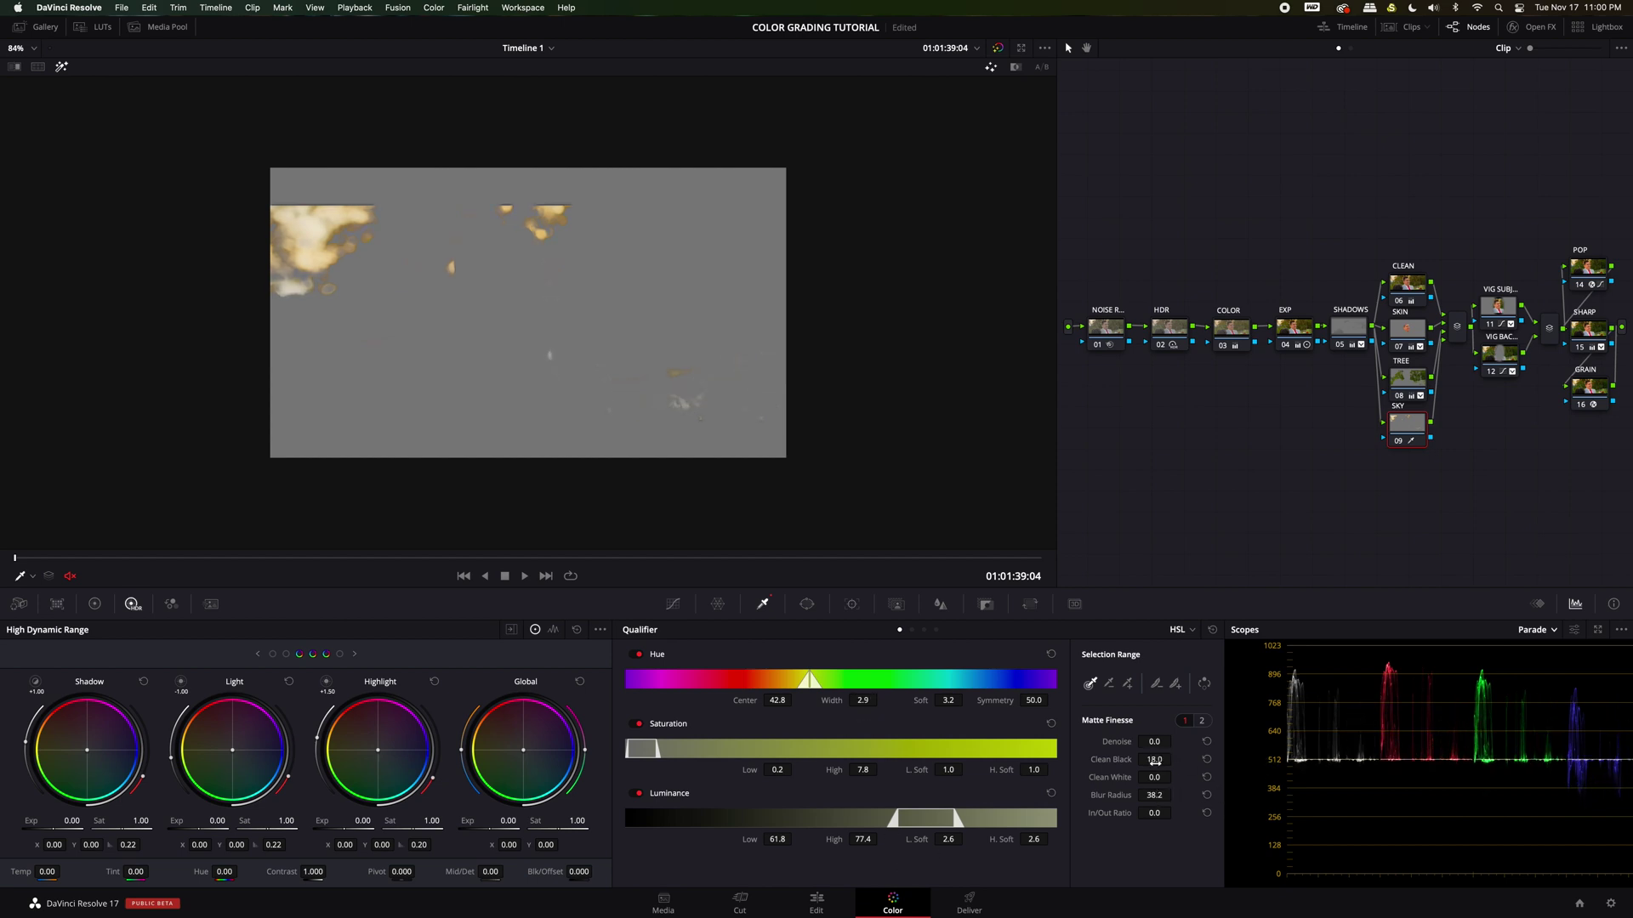
{"action": "left_click_drag", "start_coordinate": [946, 839], "coordinate": [1043, 839]}
{"action": "left_click_drag", "start_coordinate": [863, 839], "coordinate": [791, 840]}
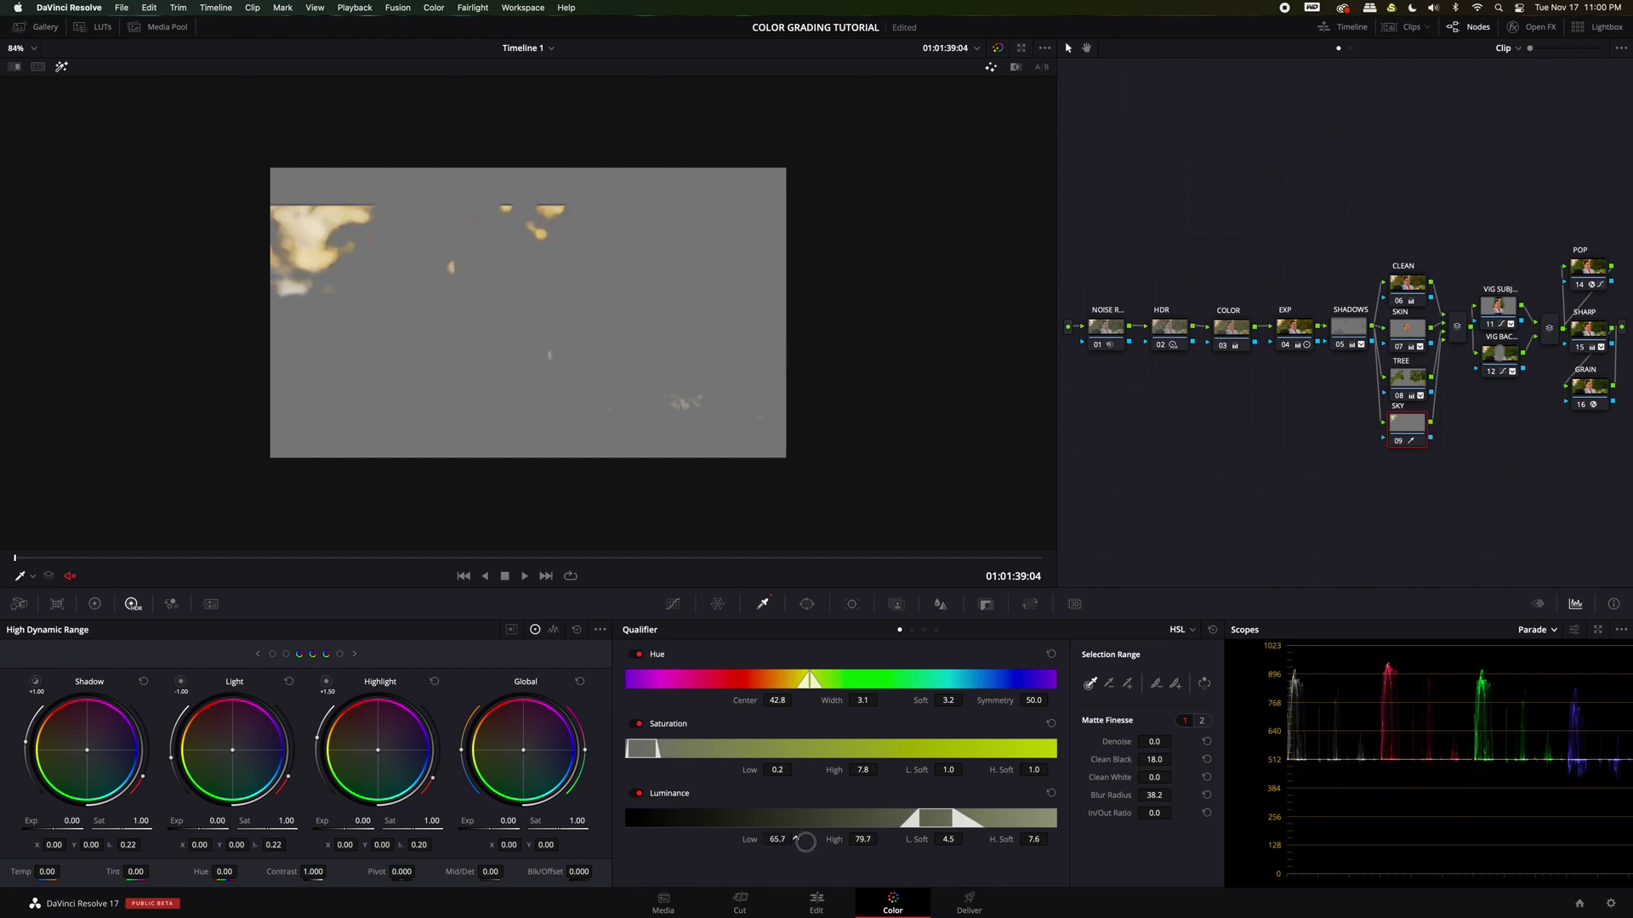
{"action": "left_click_drag", "start_coordinate": [777, 769], "coordinate": [789, 767]}
{"action": "left_click_drag", "start_coordinate": [825, 700], "coordinate": [825, 699]}
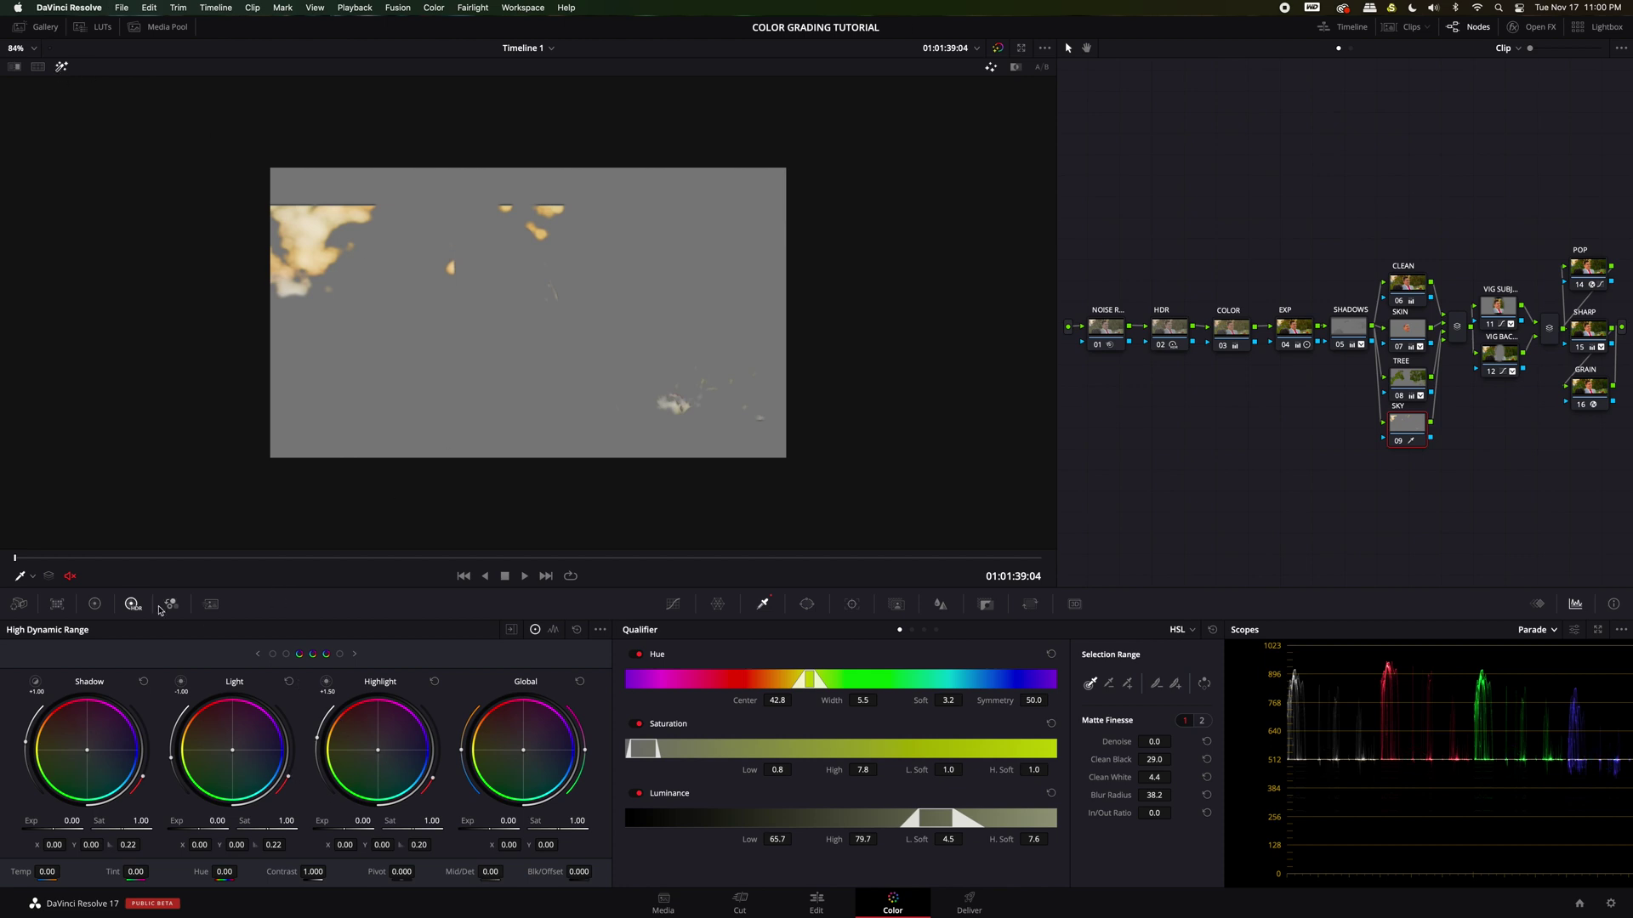
Step: Lower the SKY node's Gain to 0.97 and slightly raise its High Soft soft clip
{"action": "left_click", "coordinate": [94, 603]}
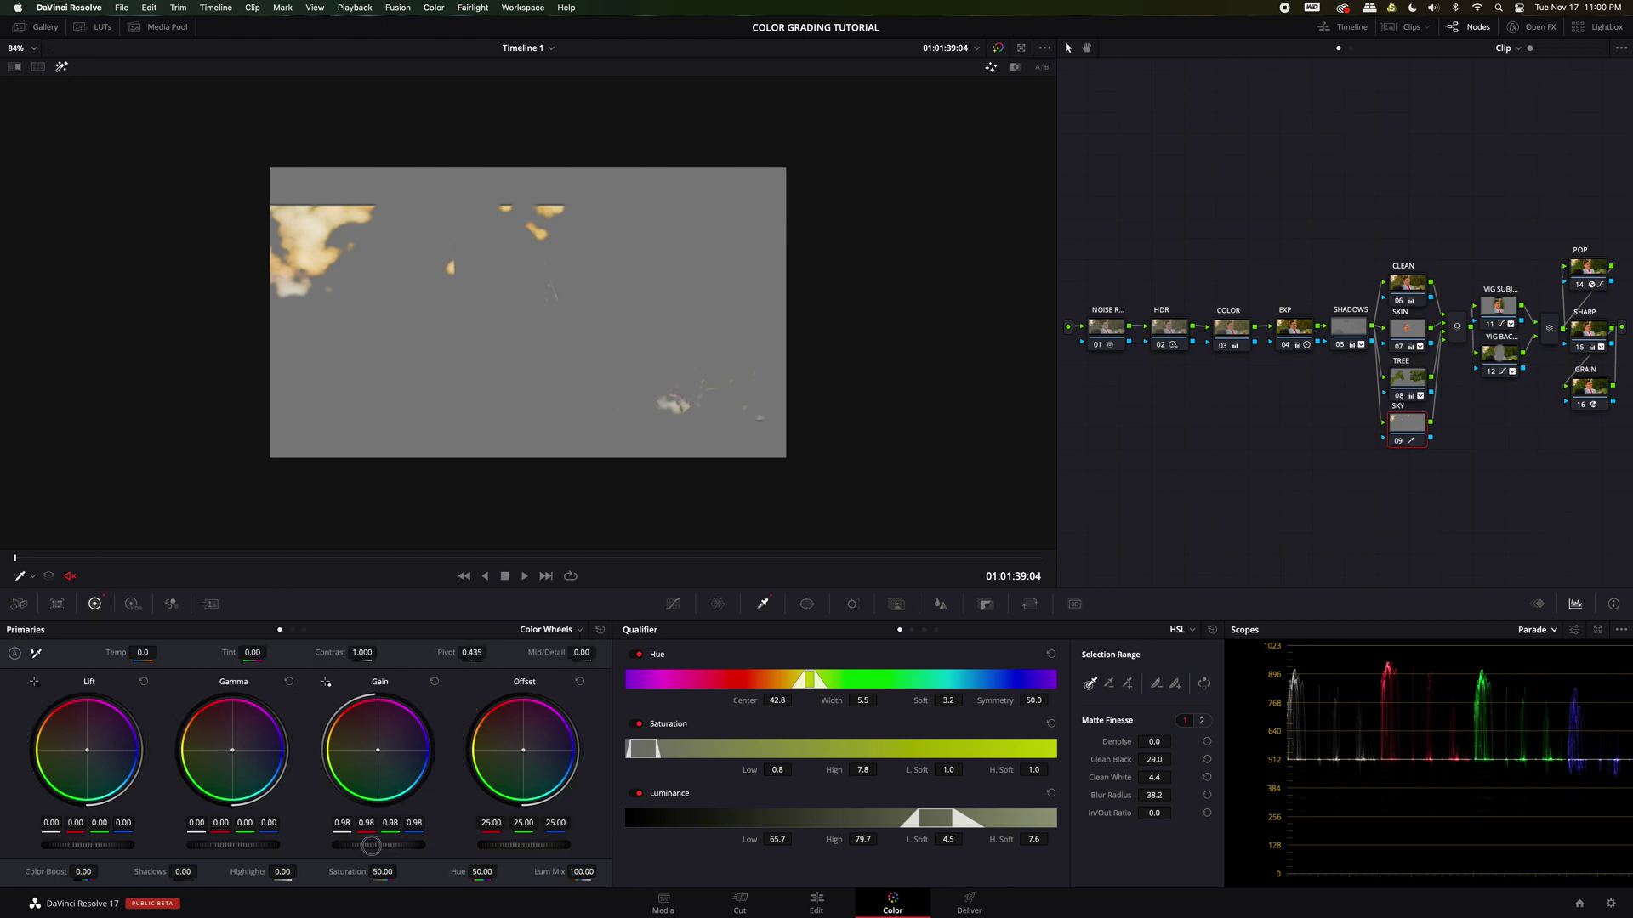
{"action": "left_click_drag", "start_coordinate": [371, 845], "coordinate": [356, 845]}
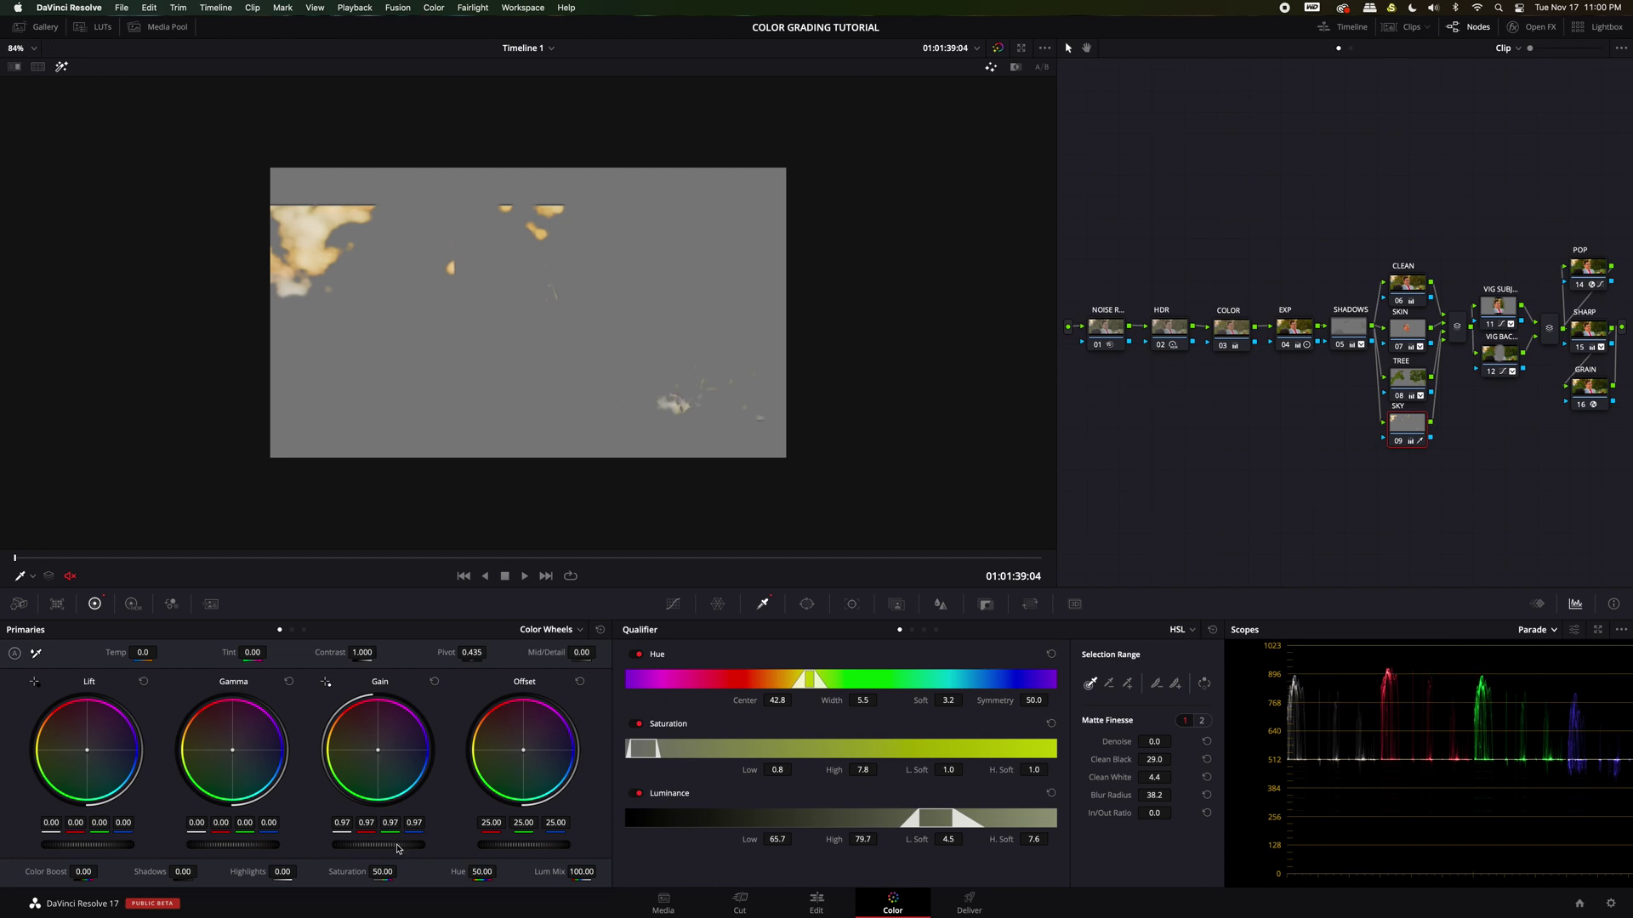
{"action": "left_click", "coordinate": [674, 607]}
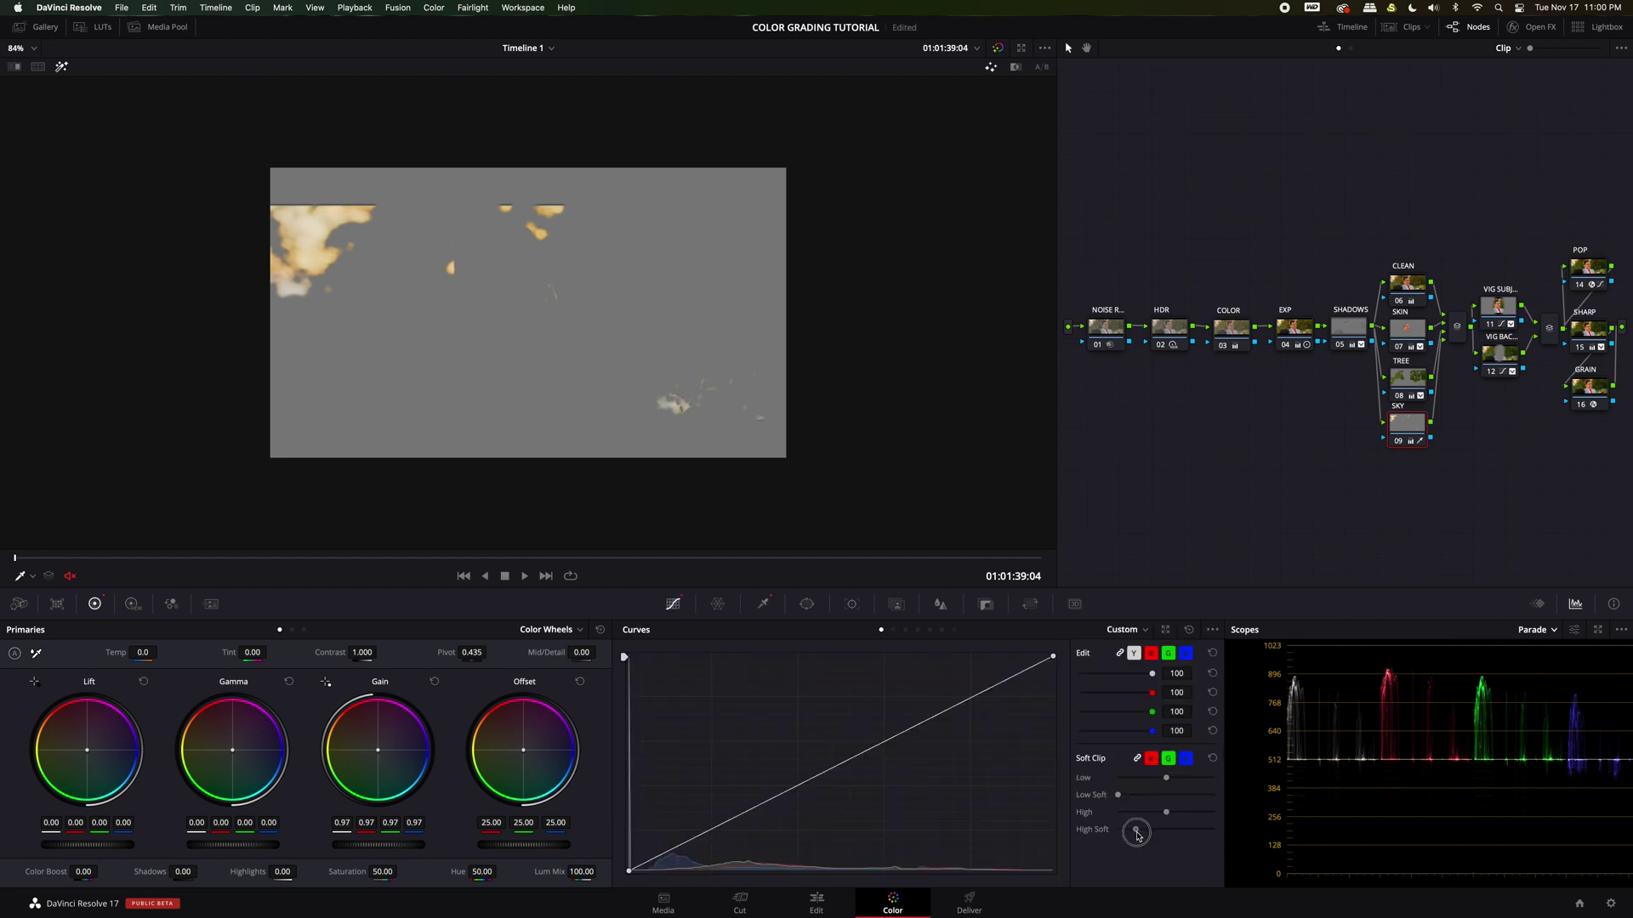
{"action": "mouse_move", "coordinate": [1137, 834]}
{"action": "left_mouse_down"}
{"action": "mouse_move", "coordinate": [1175, 826]}
{"action": "mouse_move", "coordinate": [1080, 829]}
{"action": "mouse_move", "coordinate": [1169, 831]}
{"action": "mouse_move", "coordinate": [1125, 832]}
{"action": "left_mouse_up"}
Step: Turn off highlight view and grade the sky with Gain 1.04 red, 1.00 green, 0.92 blue, Color Boost -1.50 and Saturation 52.40
{"action": "left_click_drag", "start_coordinate": [357, 736], "coordinate": [477, 723]}
{"action": "left_click", "coordinate": [61, 66]}
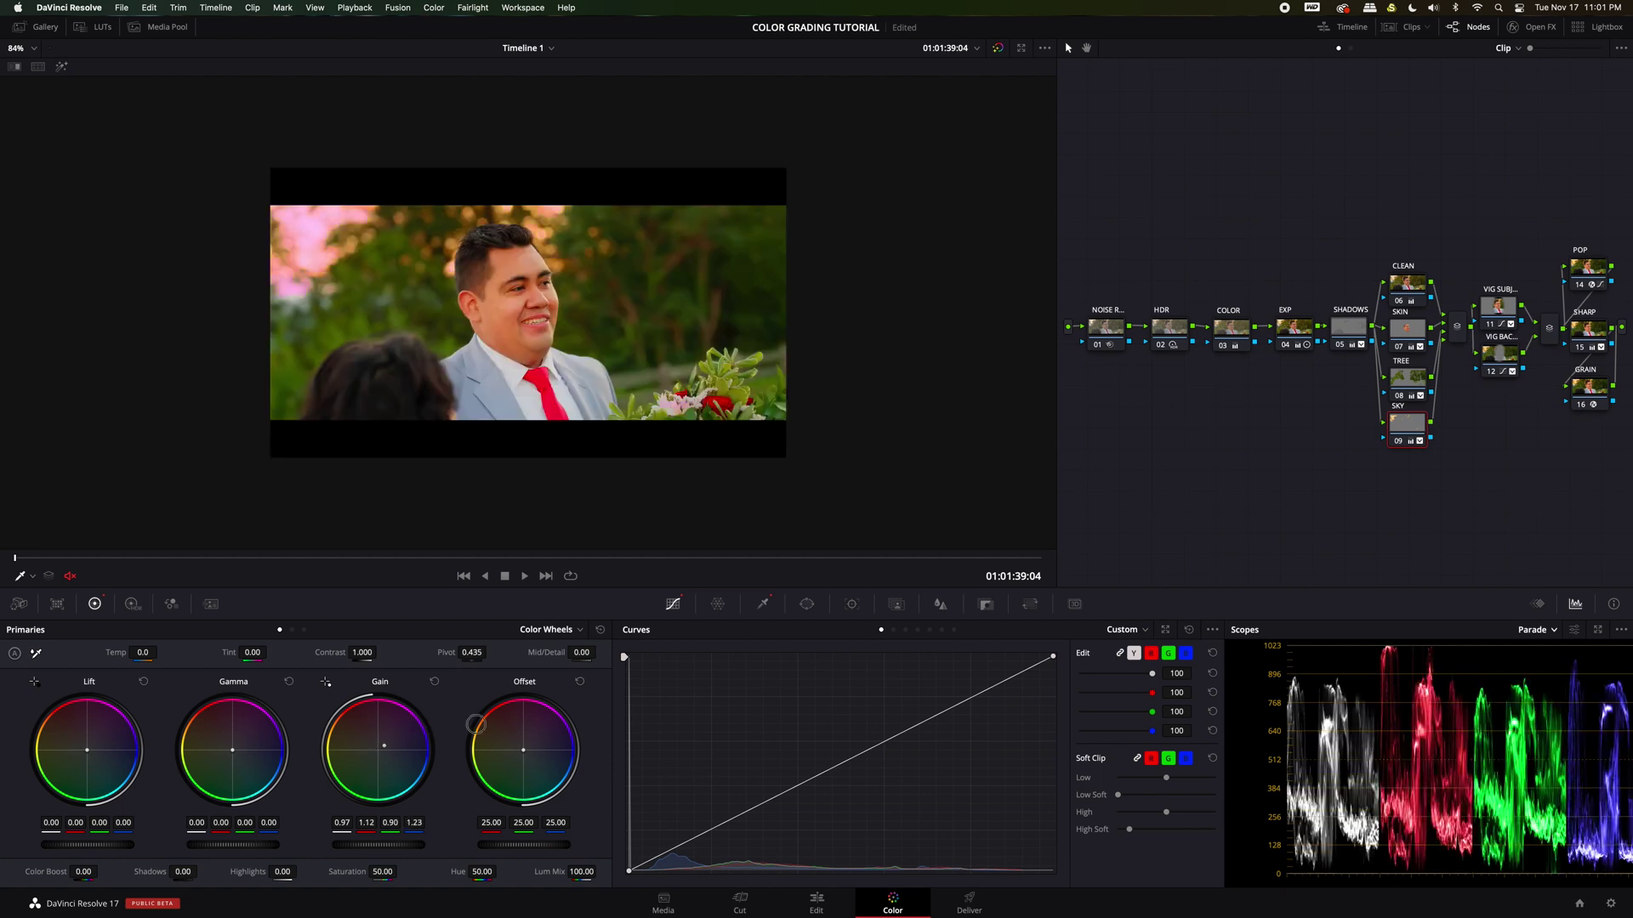
{"action": "left_click_drag", "start_coordinate": [483, 805], "coordinate": [307, 816]}
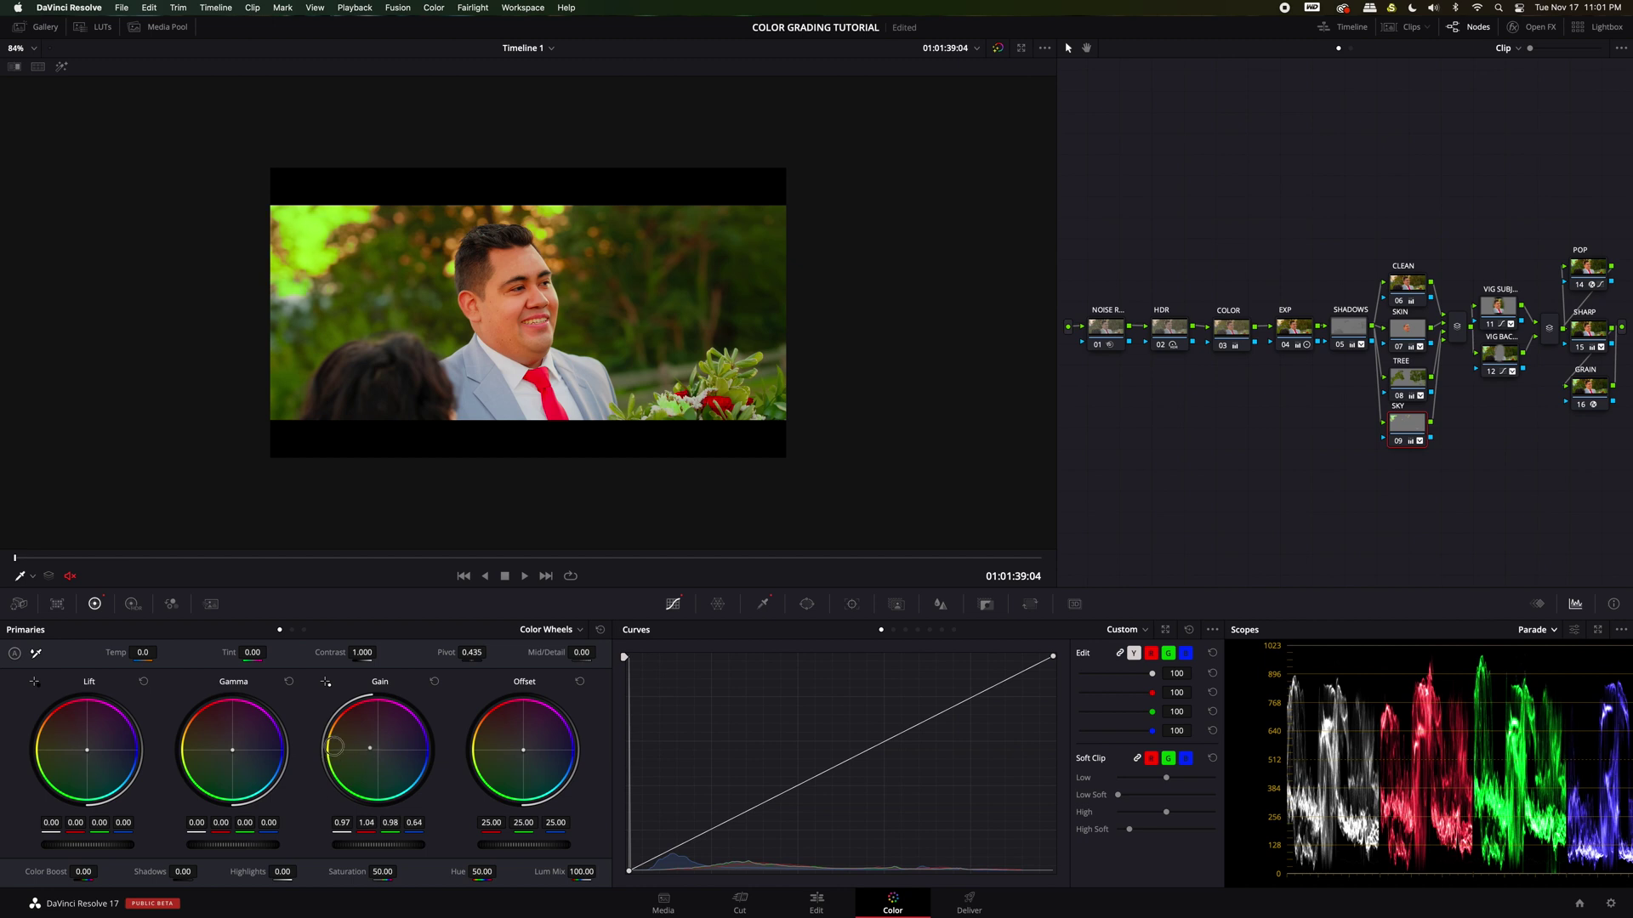
{"action": "mouse_move", "coordinate": [334, 741]}
{"action": "left_mouse_down"}
{"action": "mouse_move", "coordinate": [390, 766]}
{"action": "mouse_move", "coordinate": [359, 739]}
{"action": "left_mouse_up"}
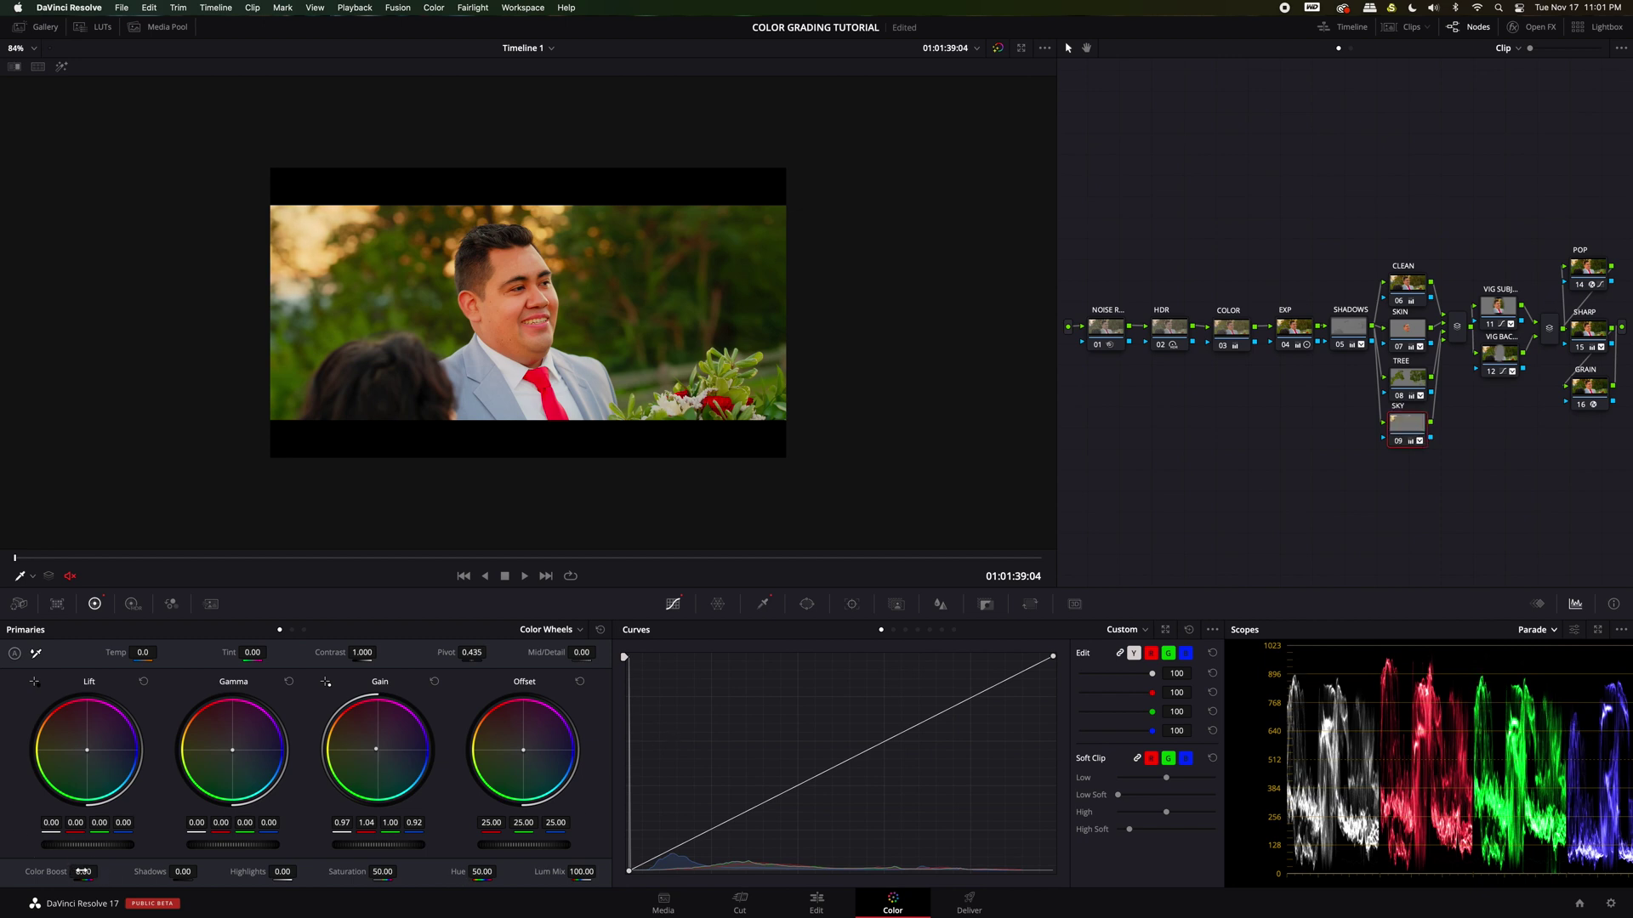
{"action": "left_click_drag", "start_coordinate": [83, 872], "coordinate": [59, 871]}
{"action": "left_click_drag", "start_coordinate": [397, 872], "coordinate": [382, 873]}
Step: Grab a still of the finished grade into PowerGrade 1 and export it to Downloads as WEDDING POWERGRADE DELUXE in DPX format
{"action": "right_click", "coordinate": [552, 307]}
{"action": "left_click", "coordinate": [583, 316]}
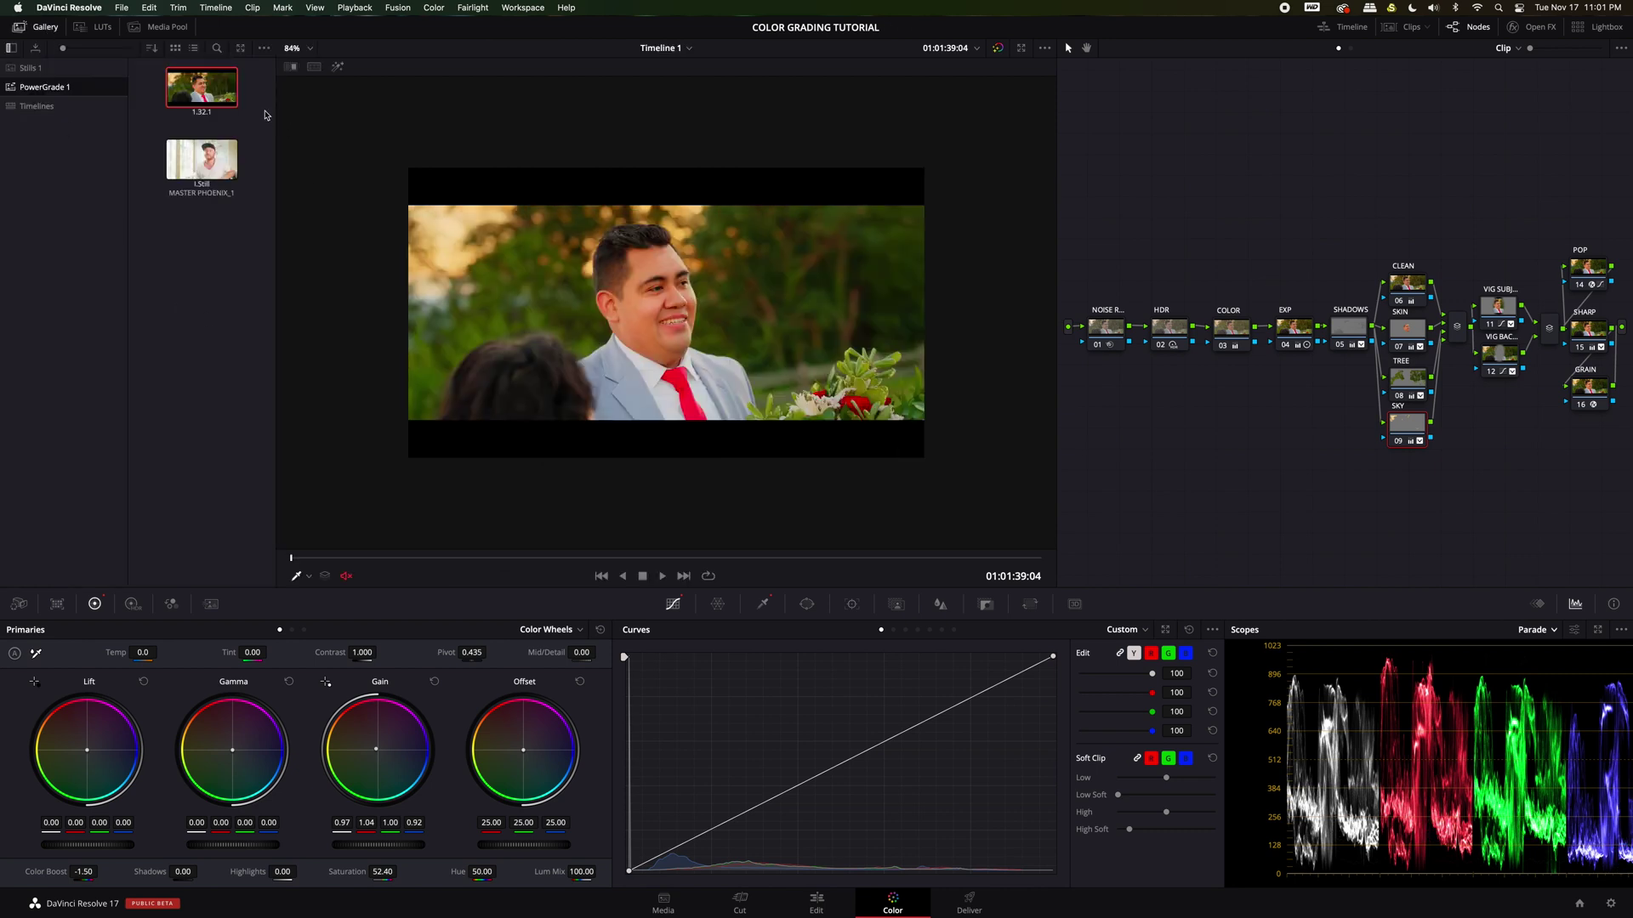
{"action": "right_click", "coordinate": [230, 100]}
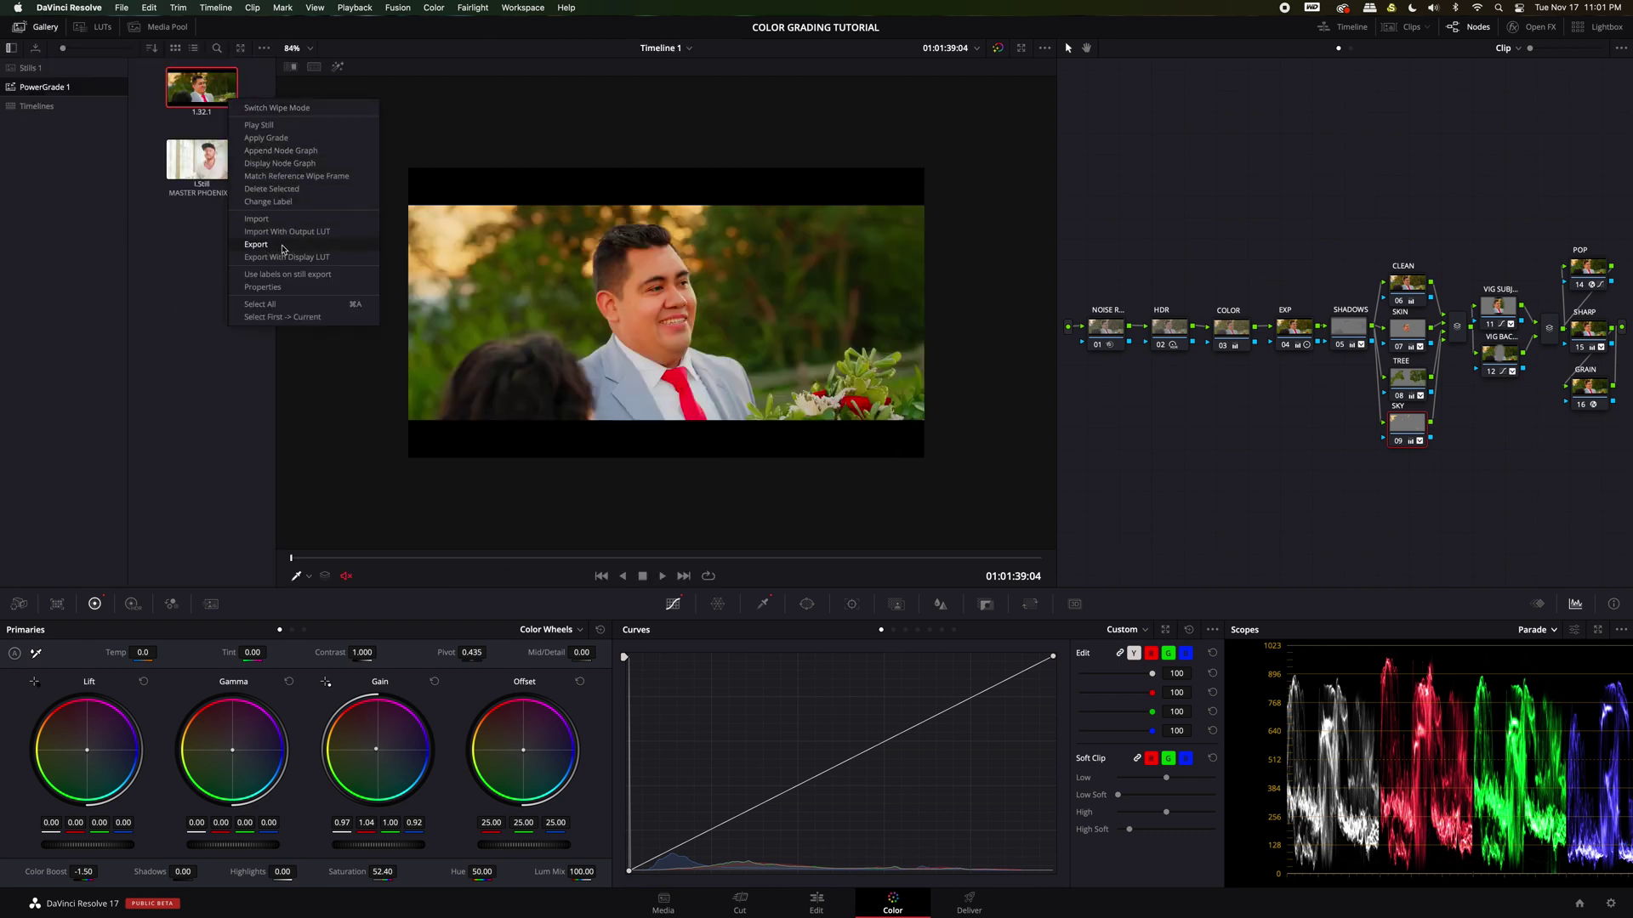
{"action": "left_click", "coordinate": [1049, 144]}
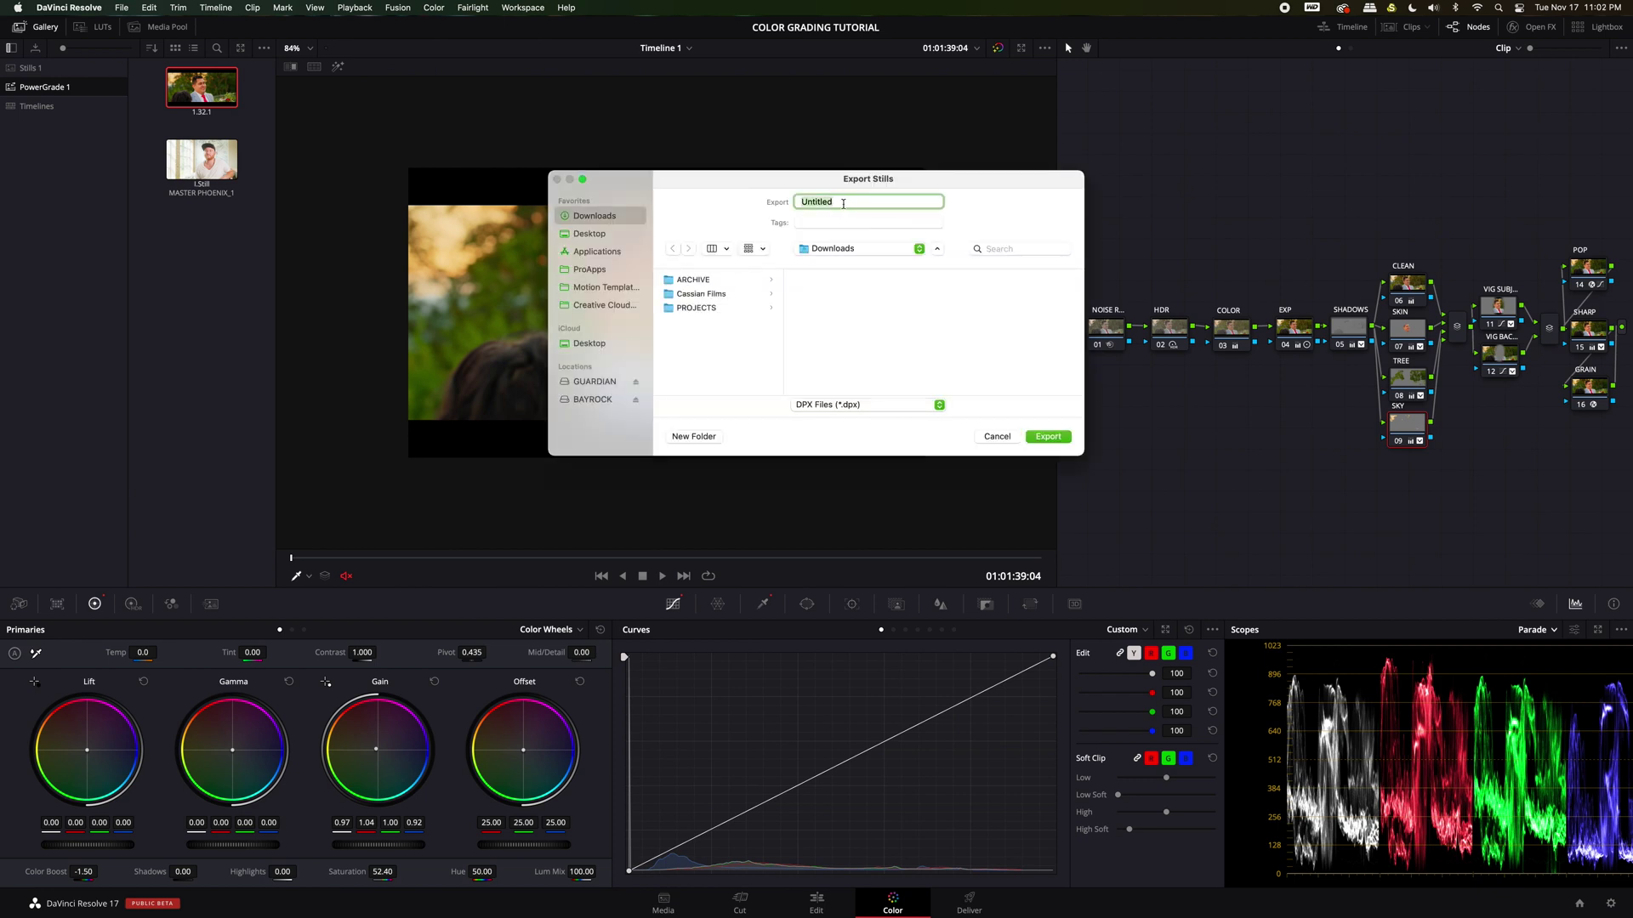
{"action": "type", "text": "WEDDING POWERGRADE DELUXE"}
{"action": "left_click", "coordinate": [1051, 437]}
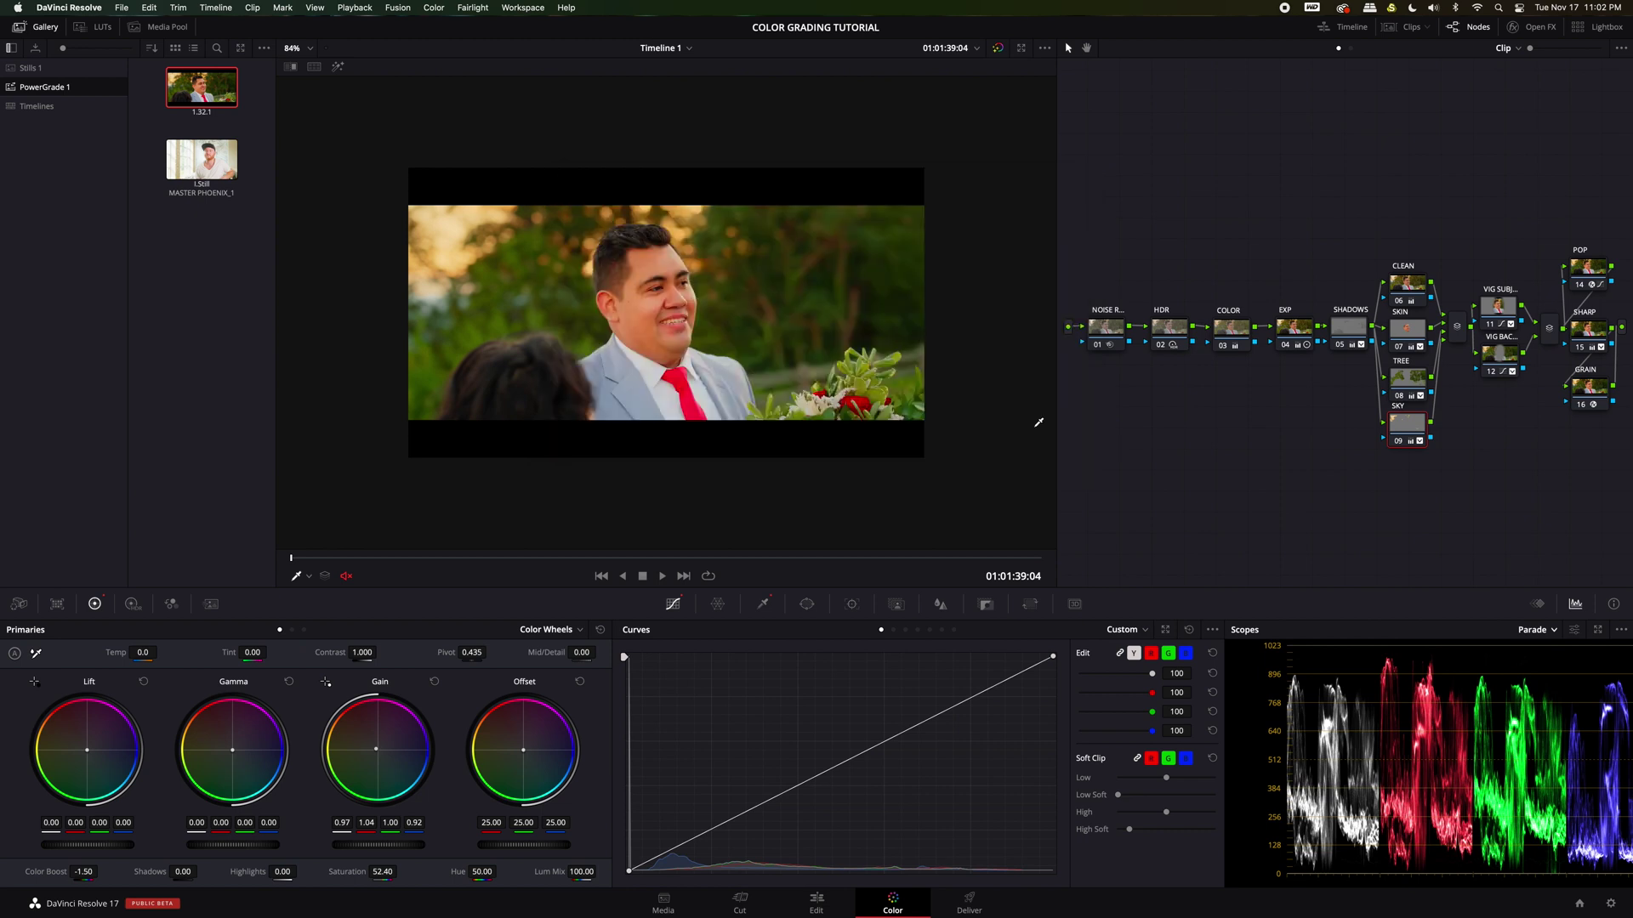
Step: Import the exported WEDDING POWERGRADE DELUXE still into the PowerGrade 1 album
{"action": "left_click", "coordinate": [21, 26]}
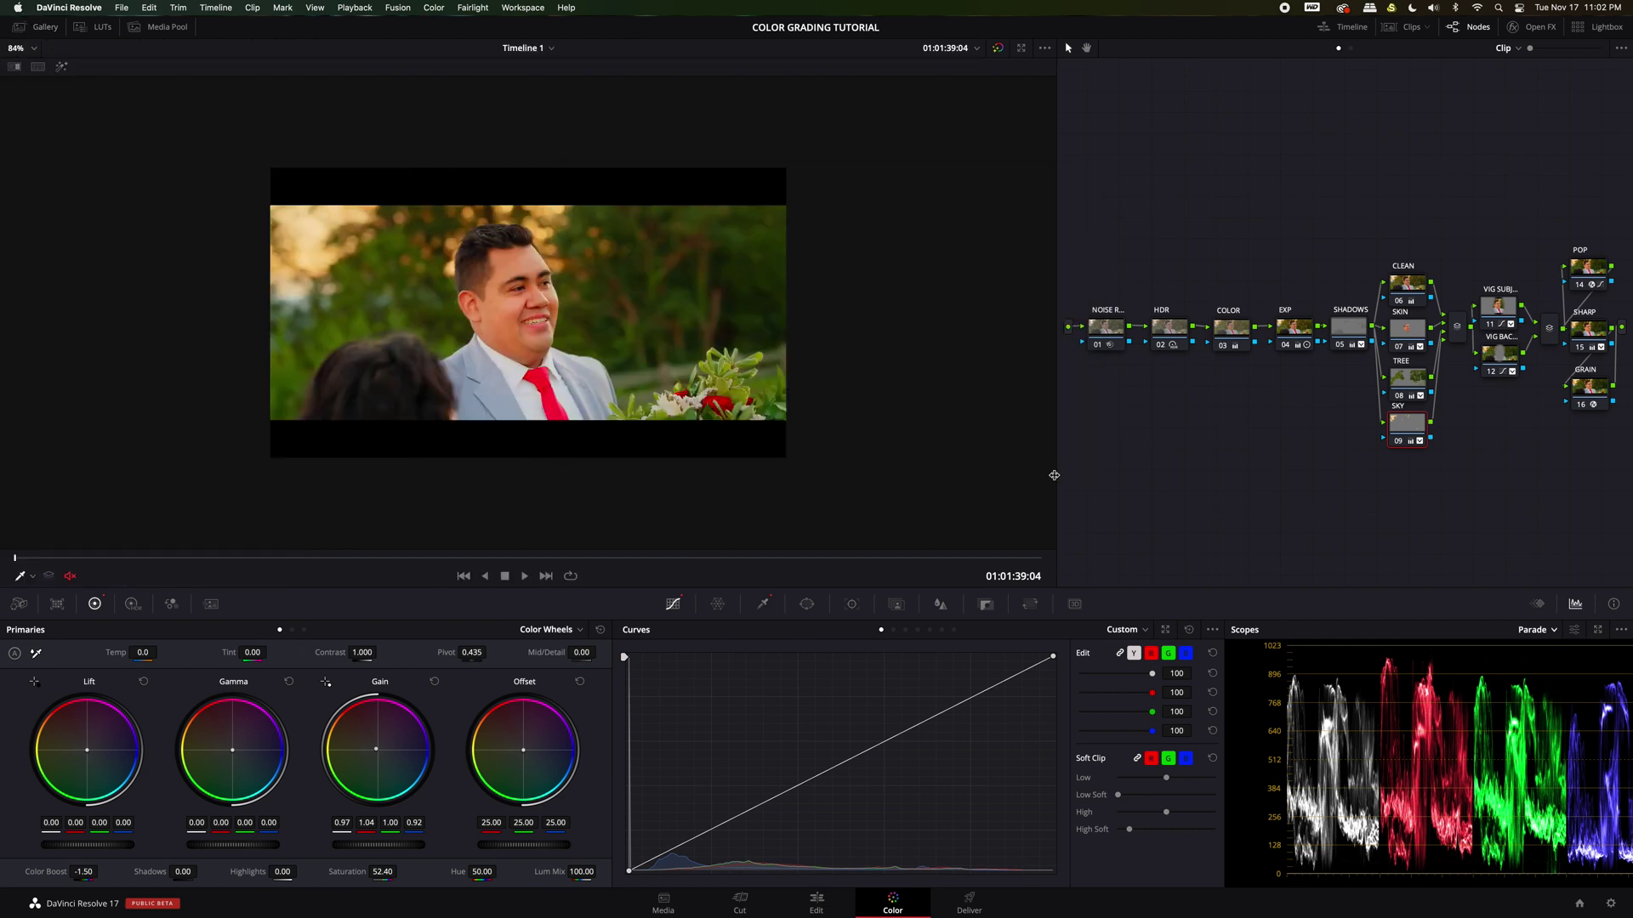
{"action": "left_click", "coordinate": [26, 26]}
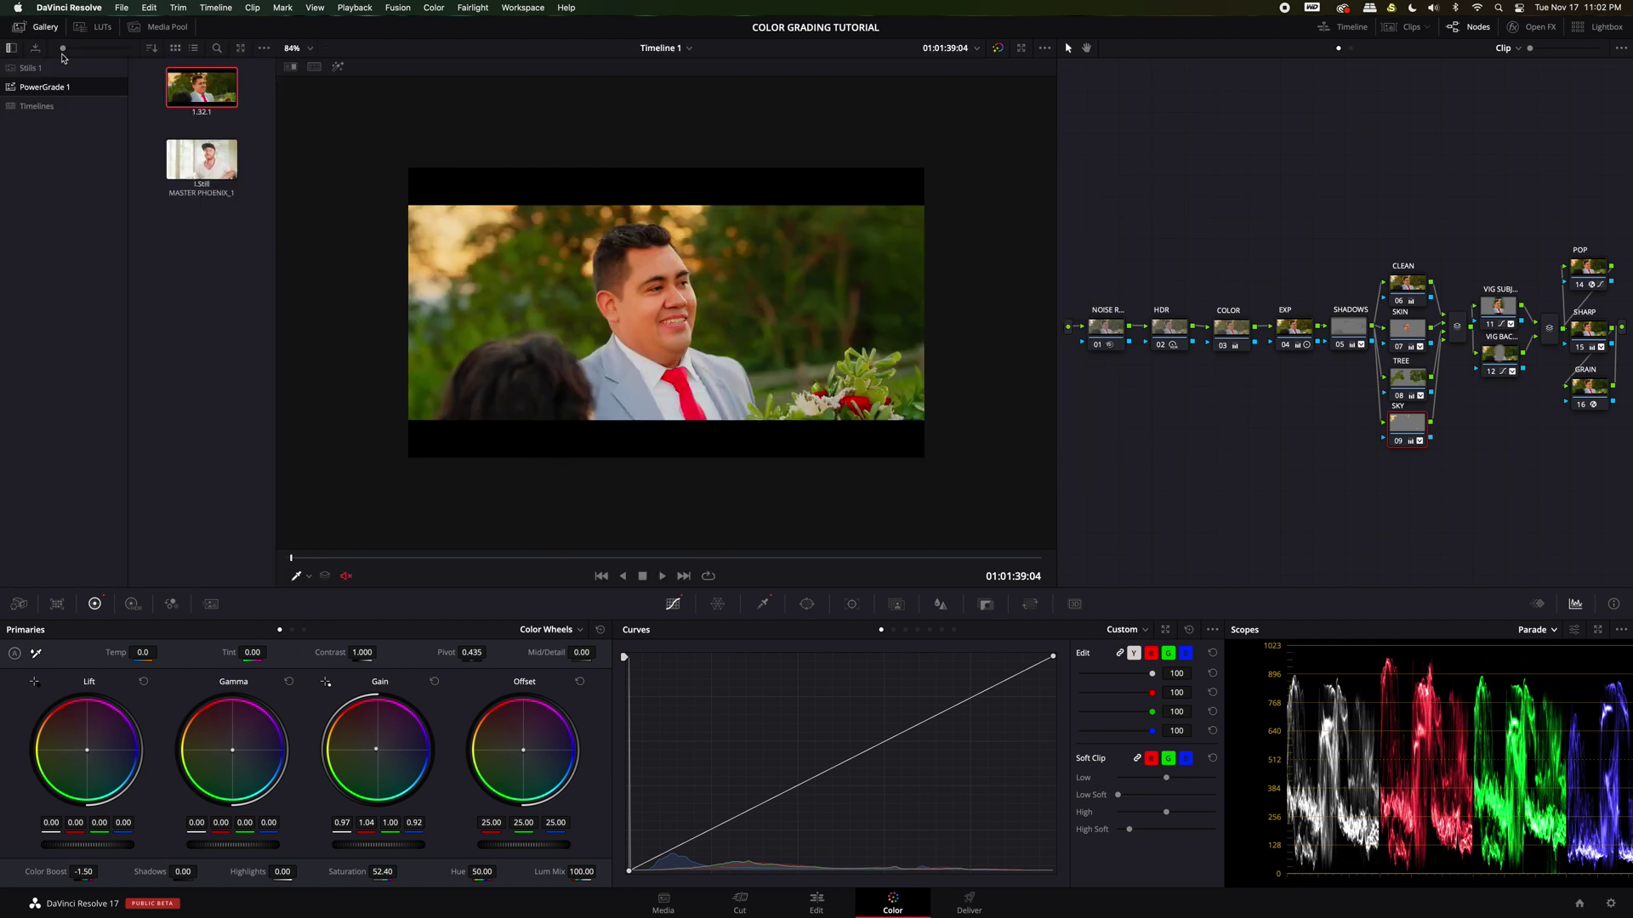
{"action": "right_click", "coordinate": [201, 93]}
{"action": "left_click", "coordinate": [47, 27]}
{"action": "right_click", "coordinate": [204, 258]}
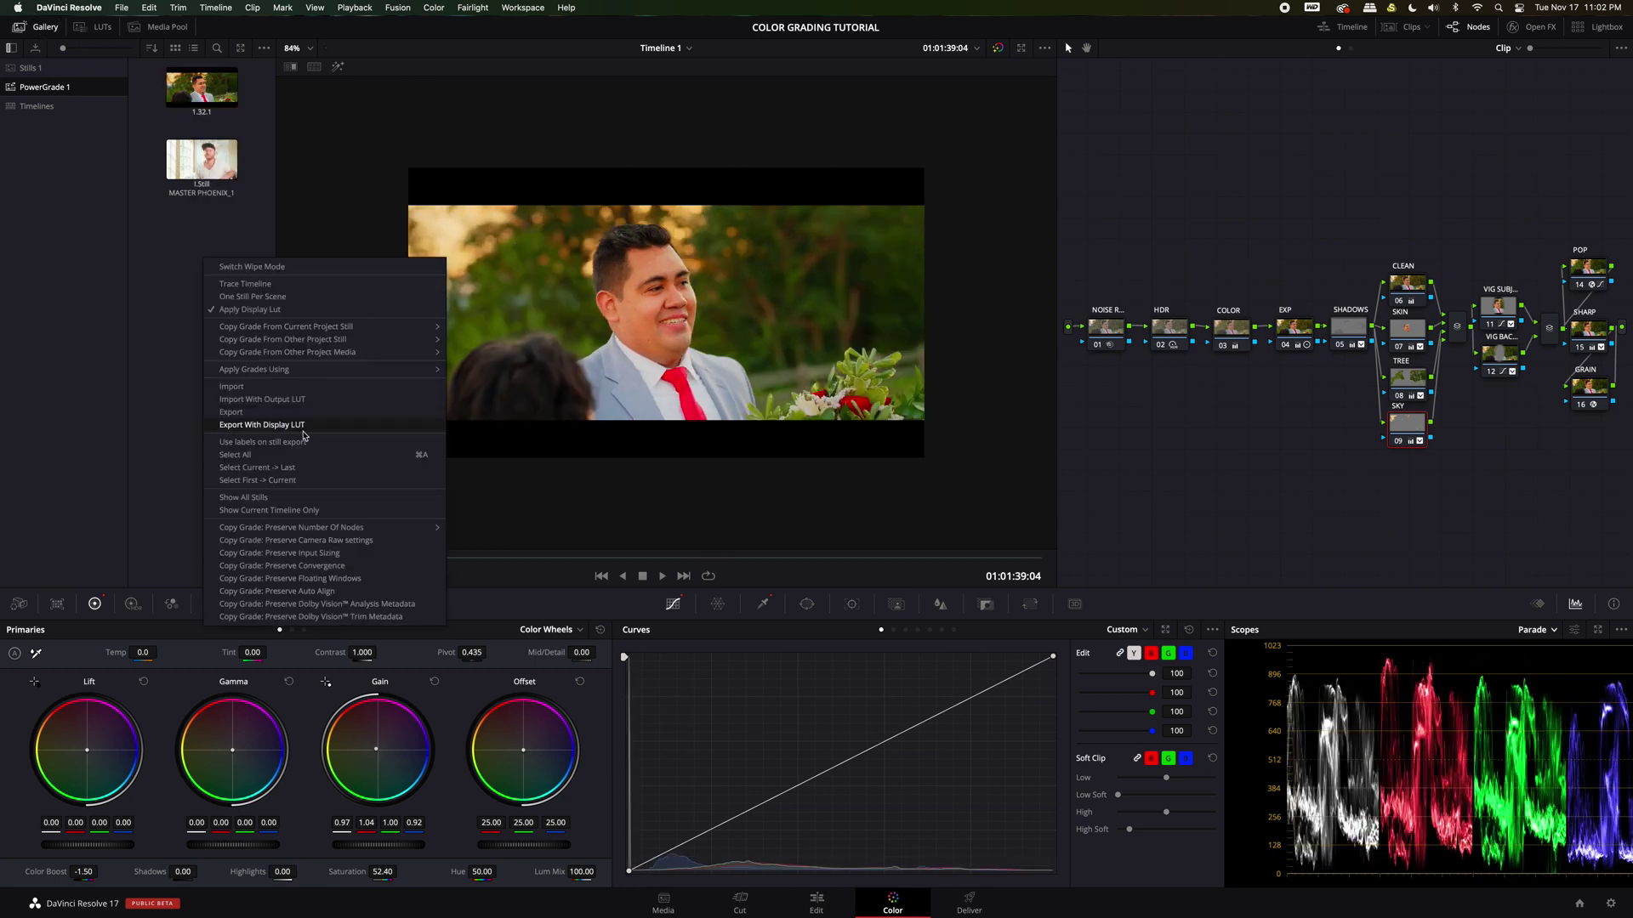
{"action": "left_click", "coordinate": [260, 387]}
{"action": "left_click", "coordinate": [1039, 588]}
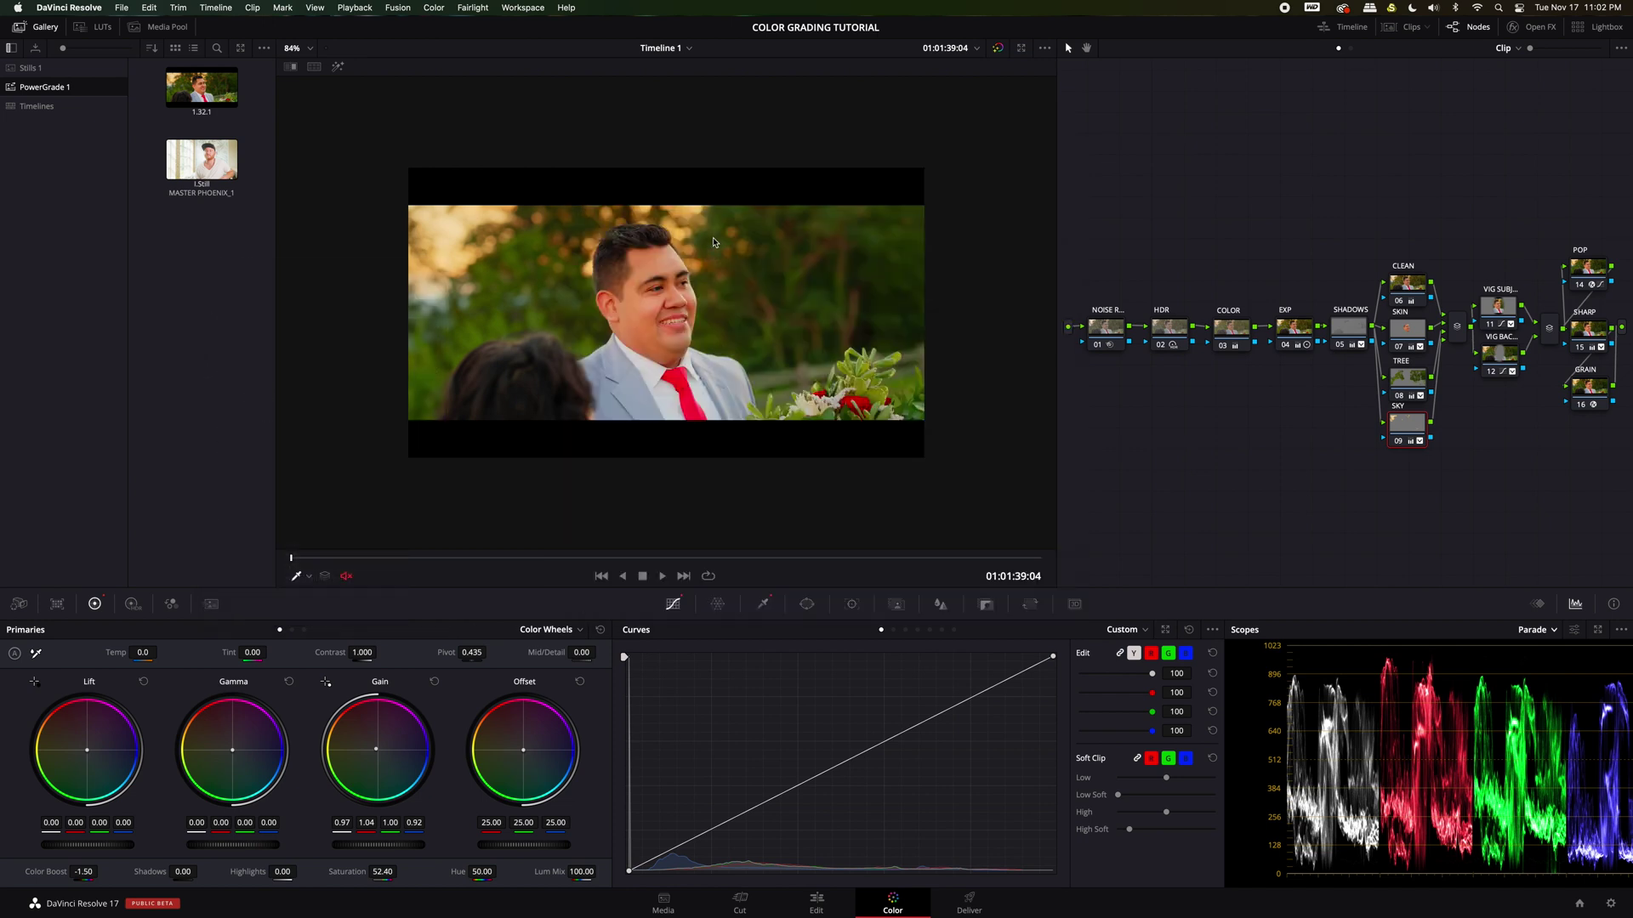
Step: Check the grade-applying options of the last imported wedding PowerGrade still and close the gallery
{"action": "right_click", "coordinate": [256, 302]}
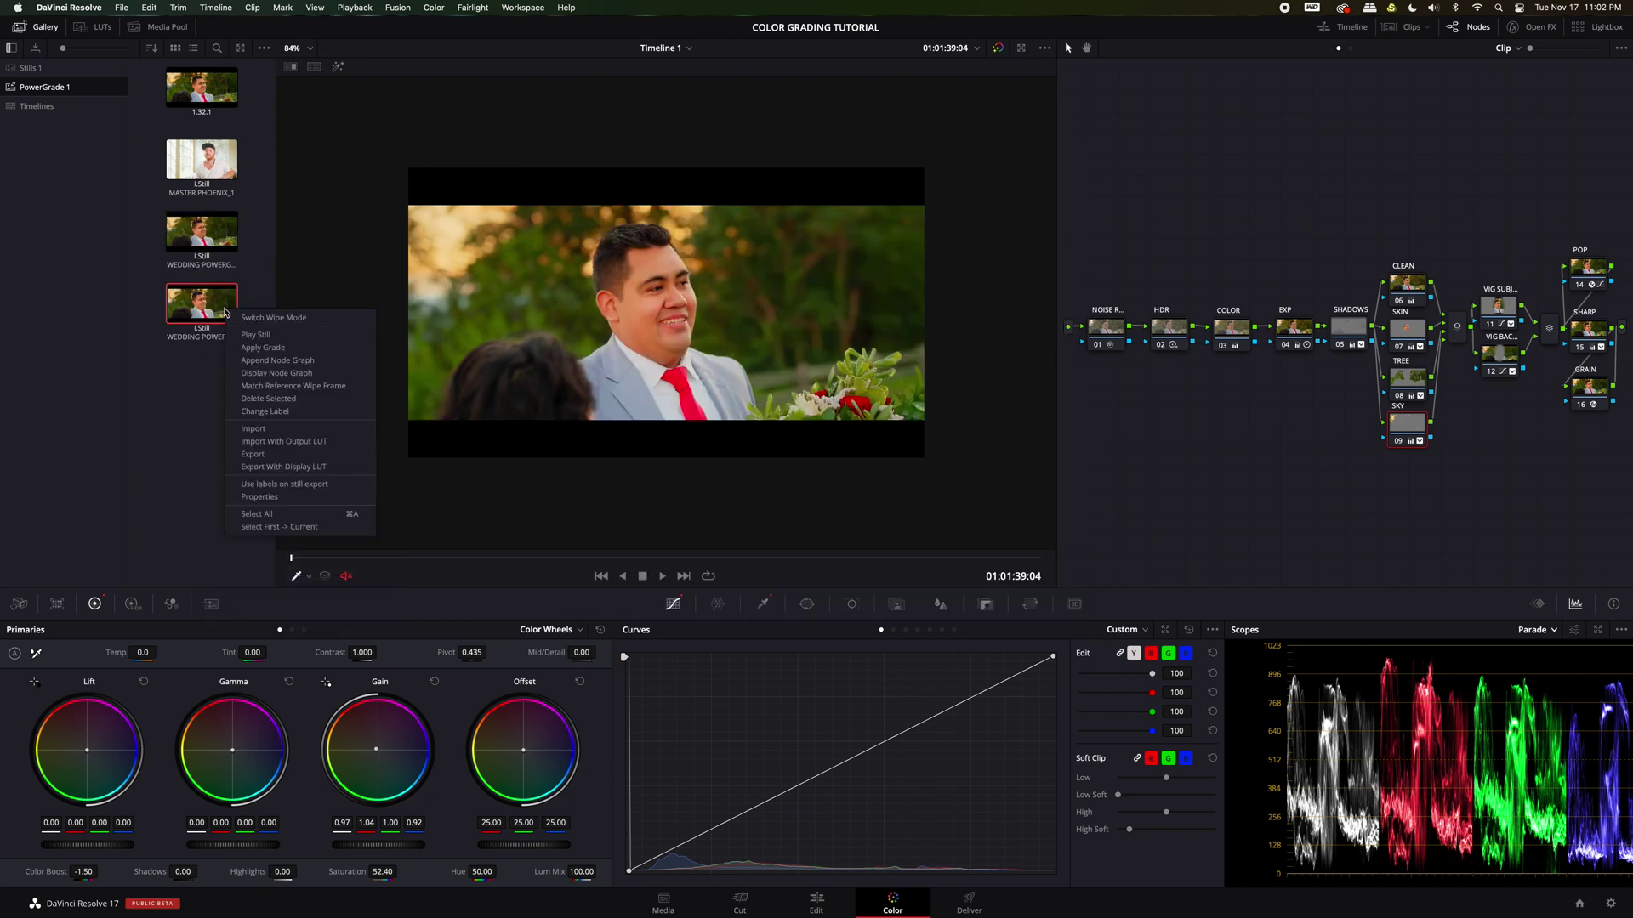
{"action": "left_click", "coordinate": [198, 376]}
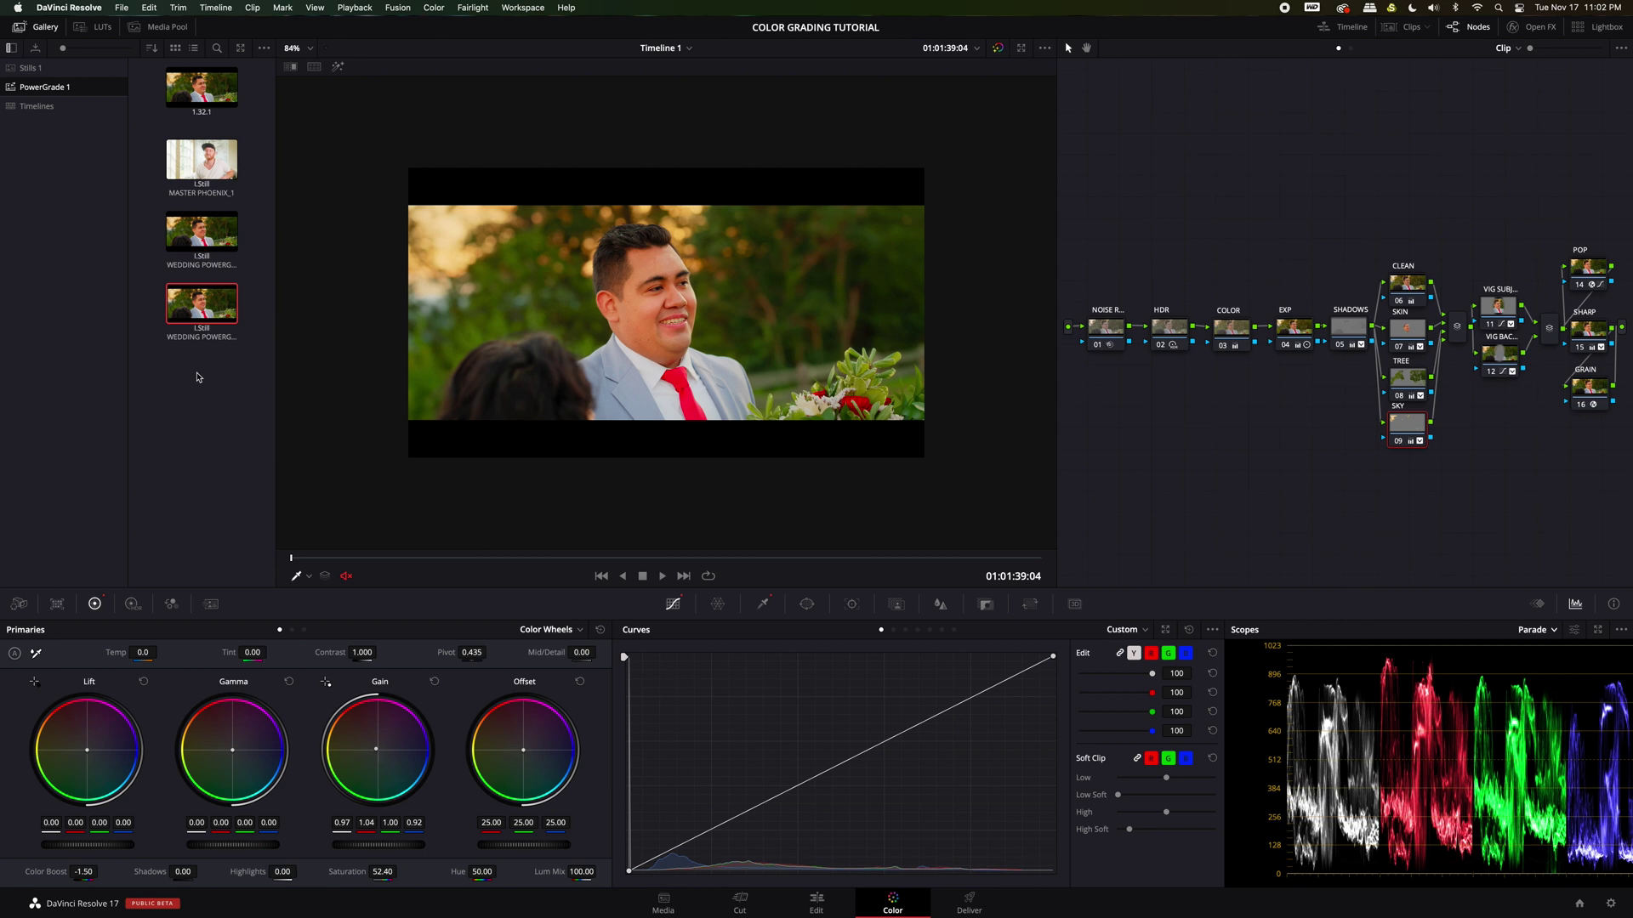
{"action": "left_click", "coordinate": [32, 27]}
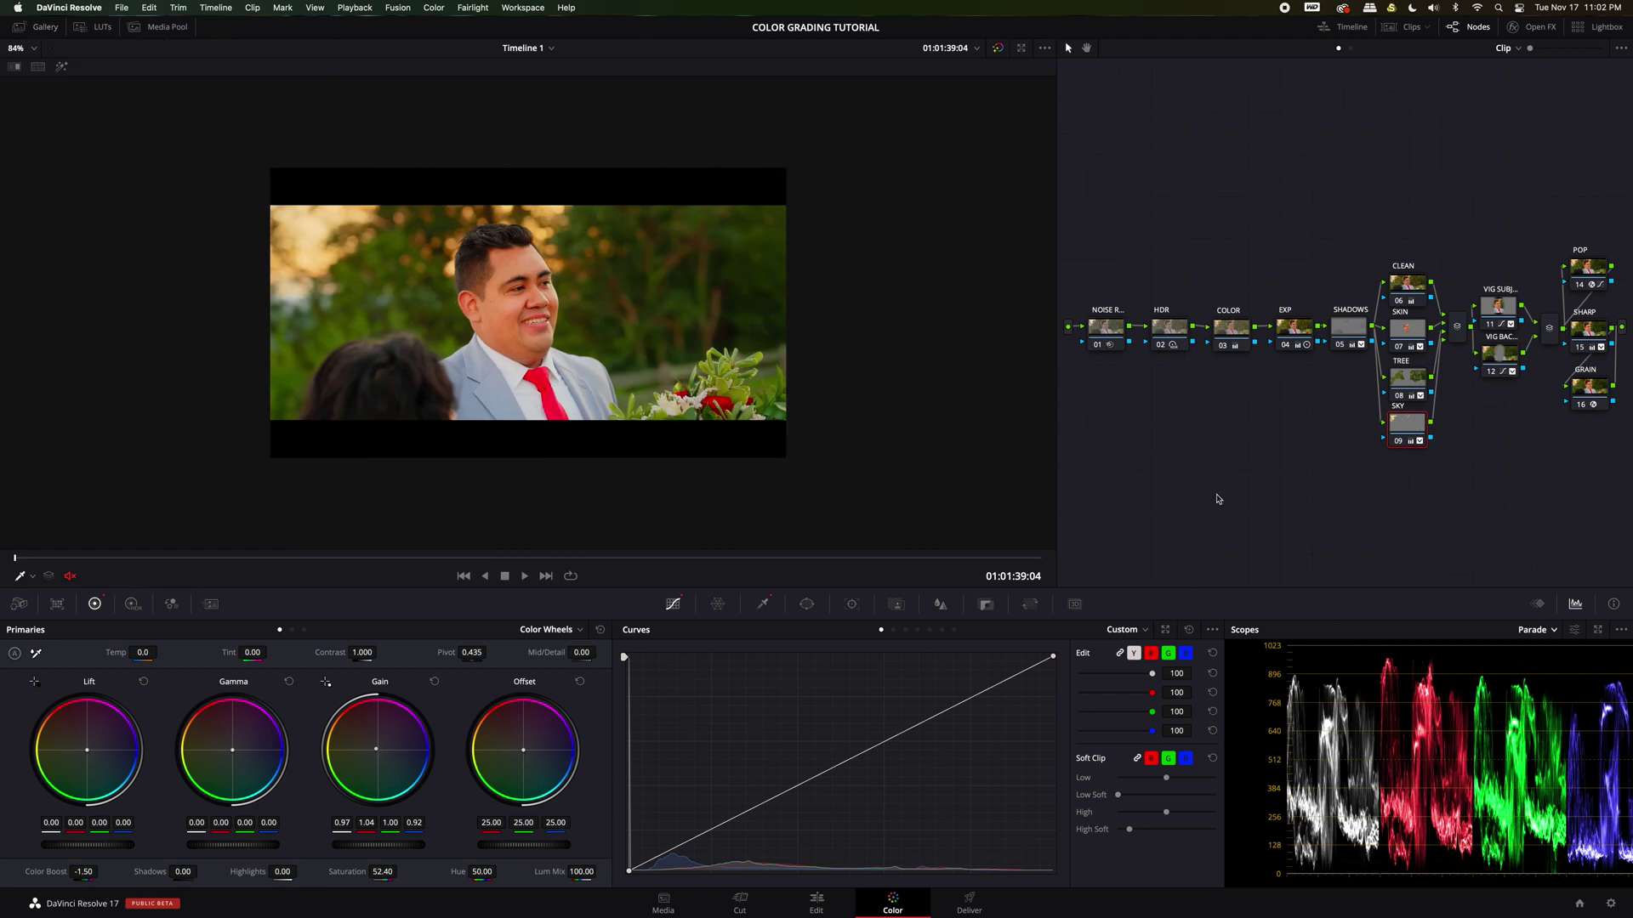